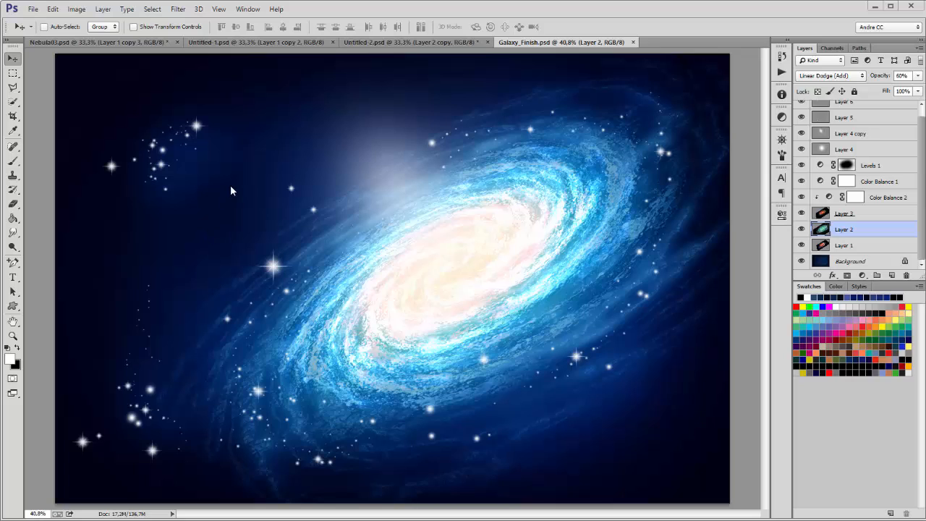
# Step: Collapse AndreCS5 and play the Galaxy set's Nebula action to generate an orange galaxy document
pyautogui.click(780, 72)
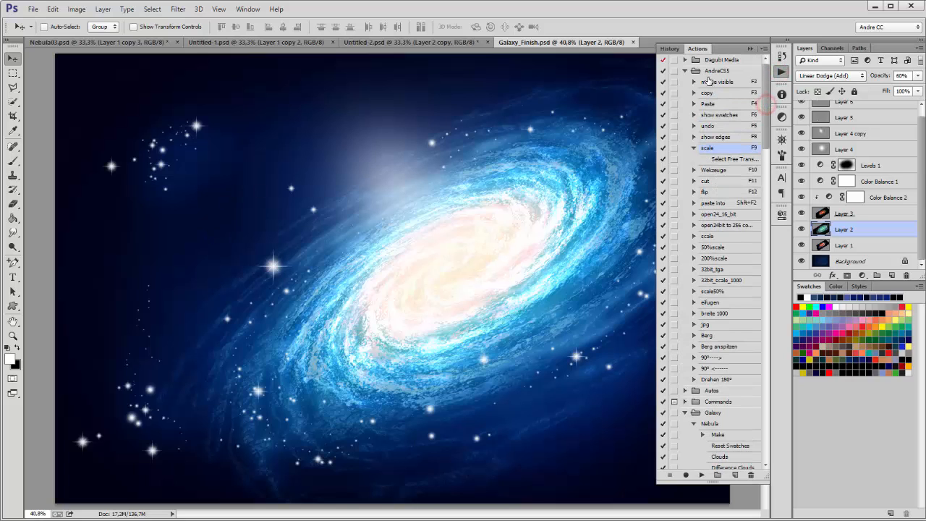
pyautogui.click(684, 70)
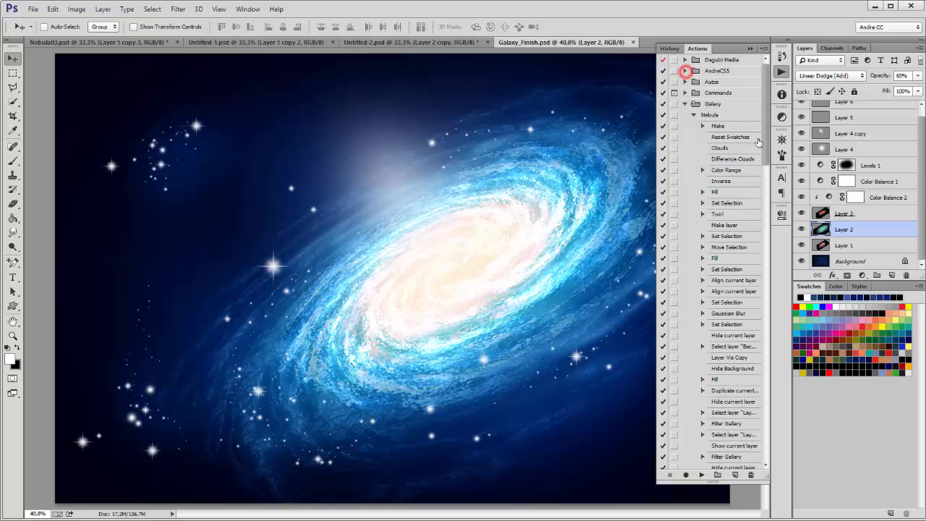
pyautogui.click(711, 116)
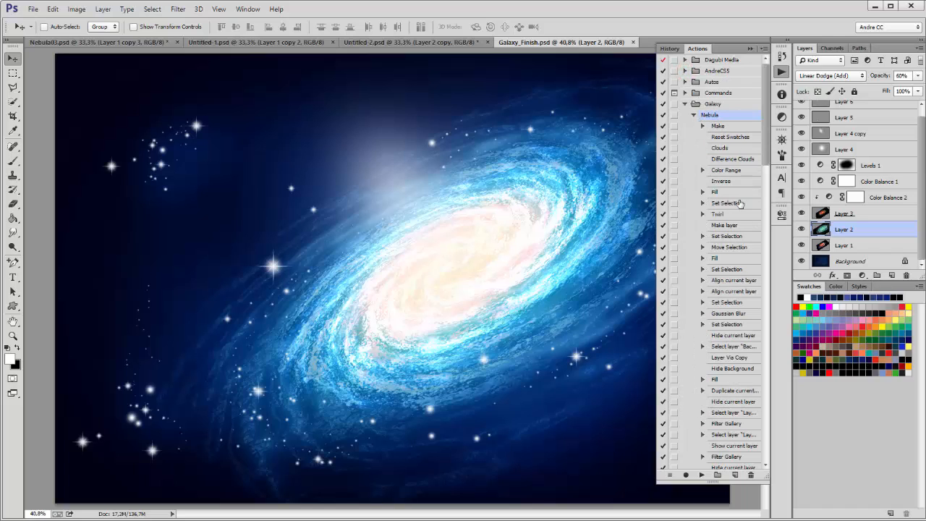
pyautogui.moveTo(767, 132)
pyautogui.mouseDown()
pyautogui.moveTo(769, 440)
pyautogui.moveTo(780, 118)
pyautogui.mouseUp()
pyautogui.click(701, 475)
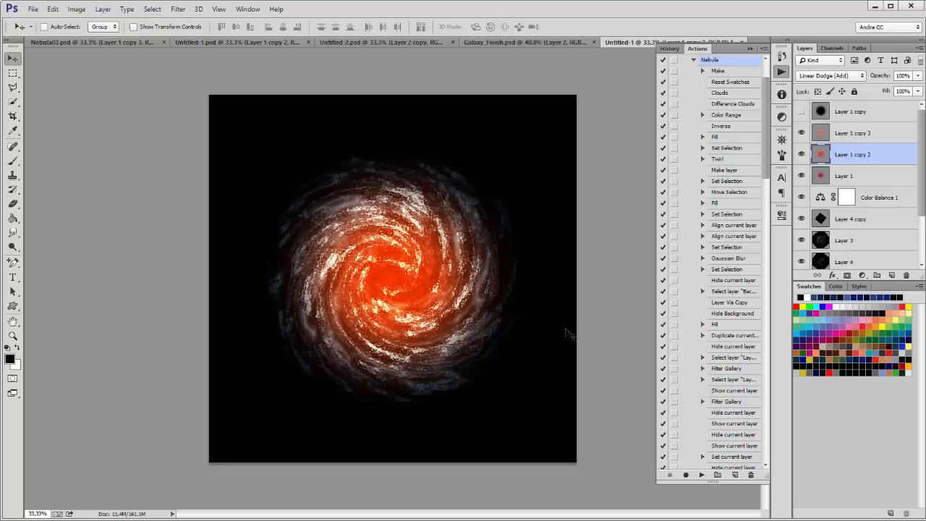
# Step: Replay Nebula to create Untitled-2, then view Untitled-1, Untitled-2 and Galaxy_Finish.psd in turn
pyautogui.click(701, 474)
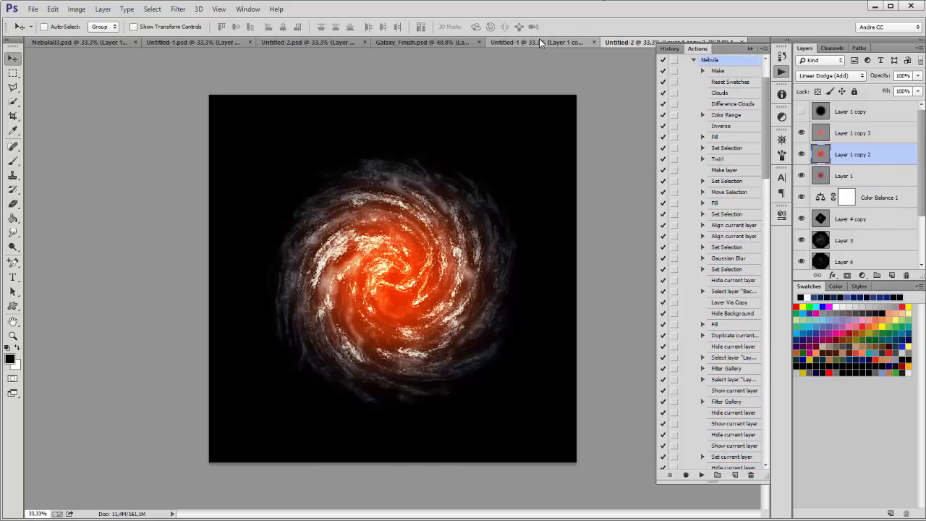
pyautogui.click(539, 41)
pyautogui.click(642, 42)
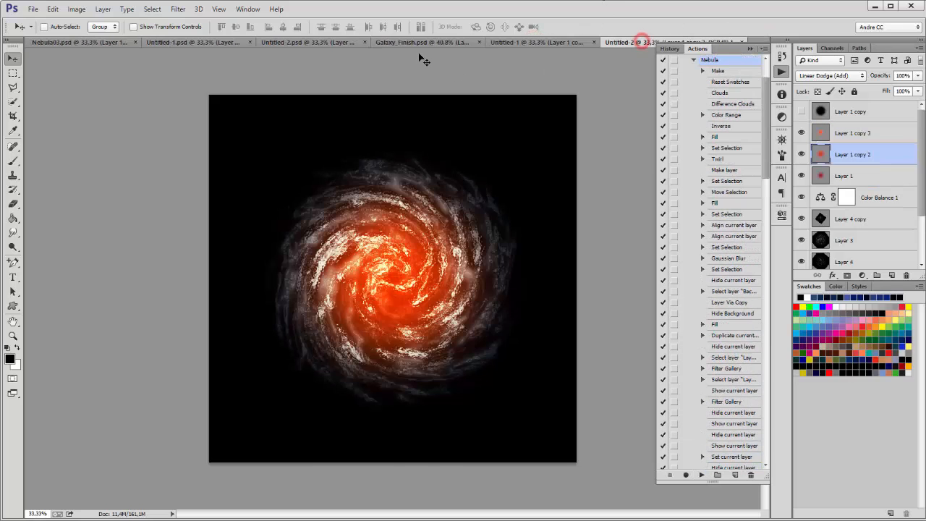
pyautogui.click(423, 42)
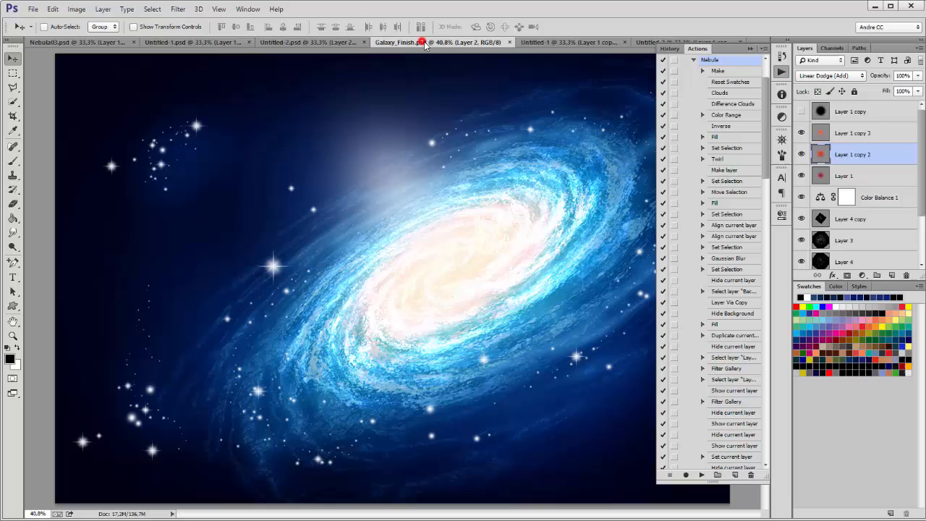
# Step: Hide the Actions panel, zoom into the blue galaxy and inspect its arms, top edge and star clusters
pyautogui.click(753, 48)
pyautogui.keyDown('ctrl'); pyautogui.click(590, 235); pyautogui.keyUp('ctrl')
pyautogui.keyDown('ctrl'); pyautogui.click(590, 235); pyautogui.keyUp('ctrl')
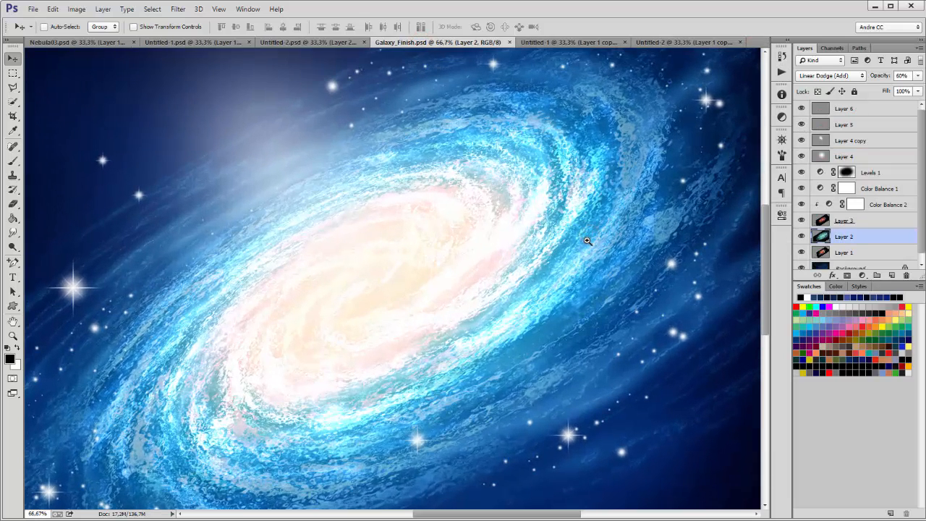
pyautogui.moveTo(394, 380); pyautogui.dragTo(457, 274)
pyautogui.moveTo(248, 320); pyautogui.dragTo(440, 283)
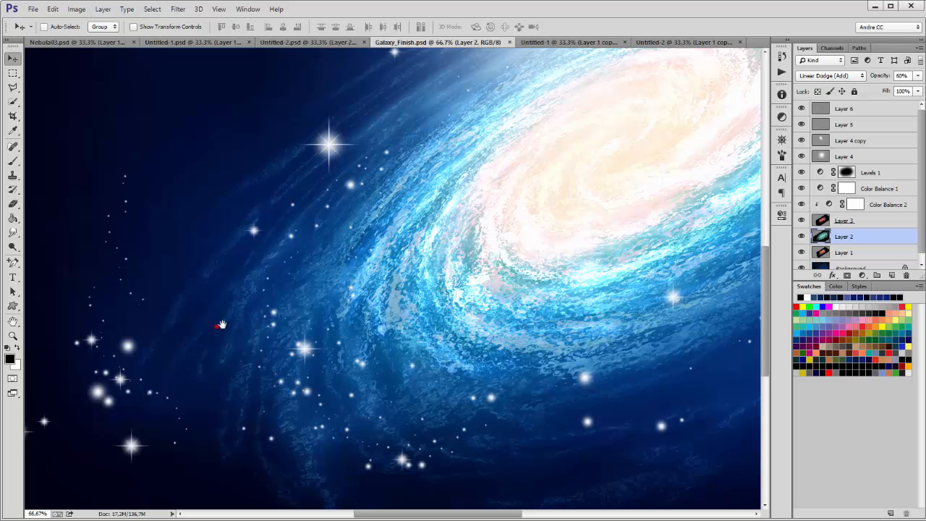
pyautogui.moveTo(217, 326); pyautogui.dragTo(366, 278)
pyautogui.moveTo(511, 218); pyautogui.dragTo(412, 396)
pyautogui.moveTo(521, 188); pyautogui.dragTo(506, 355)
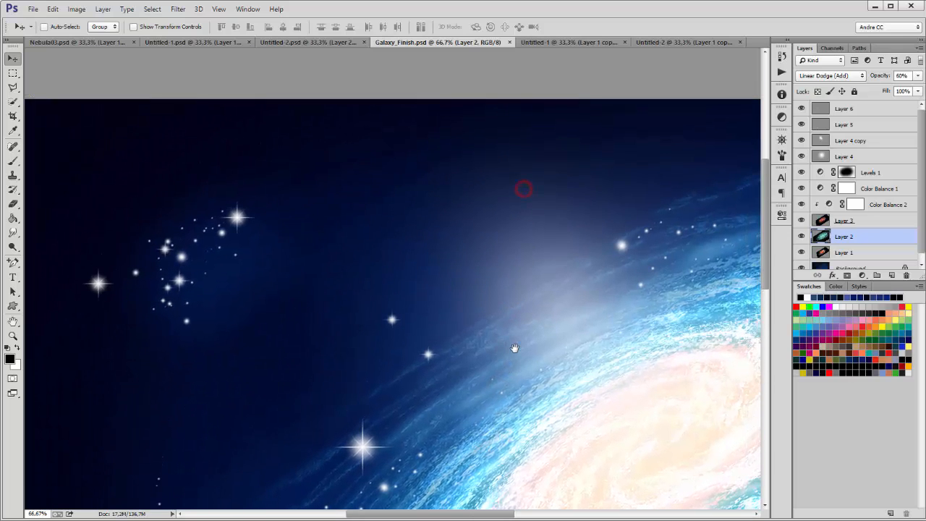
pyautogui.moveTo(556, 262); pyautogui.dragTo(498, 256)
# Step: Inspect the galaxy core and lower part down to the bottom edge, then fit the image with Ctrl+0
pyautogui.moveTo(652, 321); pyautogui.dragTo(567, 258)
pyautogui.moveTo(628, 324); pyautogui.dragTo(370, 275)
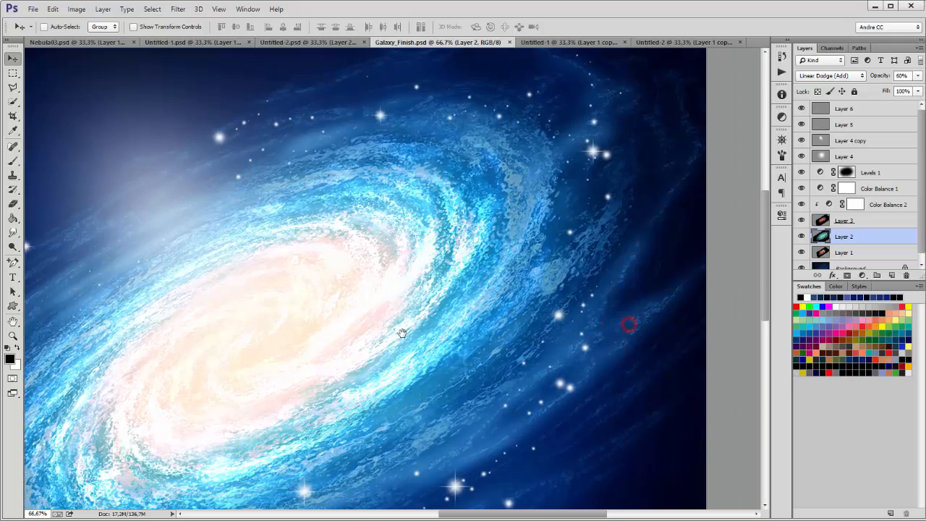
pyautogui.moveTo(457, 374); pyautogui.dragTo(524, 197)
pyautogui.moveTo(453, 388); pyautogui.dragTo(475, 235)
pyautogui.moveTo(469, 289); pyautogui.dragTo(470, 403)
pyautogui.moveTo(391, 251); pyautogui.dragTo(430, 279)
pyautogui.hotkey('ctrl', '0')
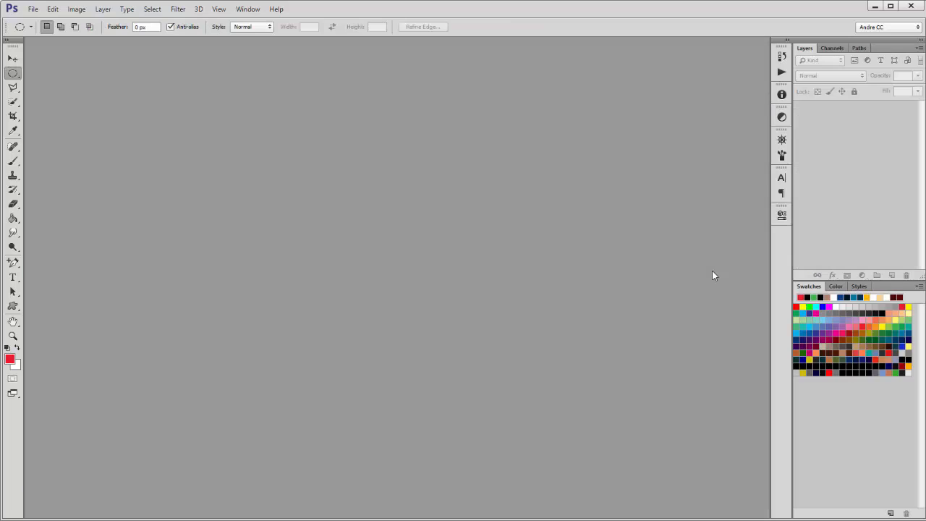
# Step: Create a new action named Nebula in the Galaxy set and start recording it
pyautogui.click(780, 72)
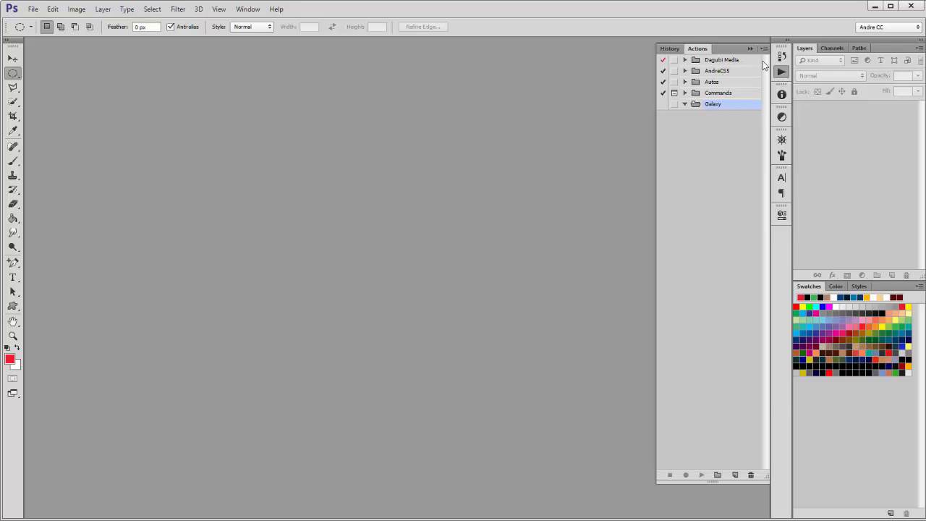
pyautogui.click(764, 49)
pyautogui.click(826, 64)
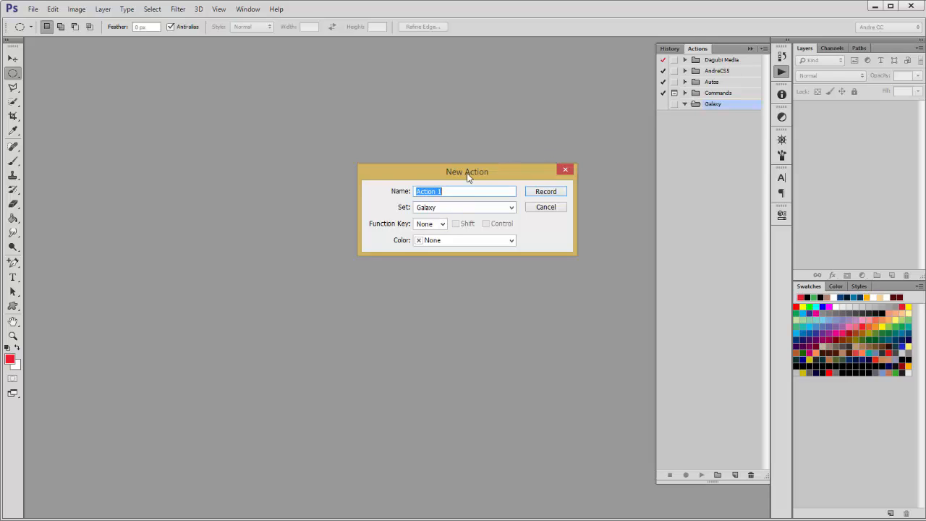
pyautogui.write('Nebula')
pyautogui.click(547, 192)
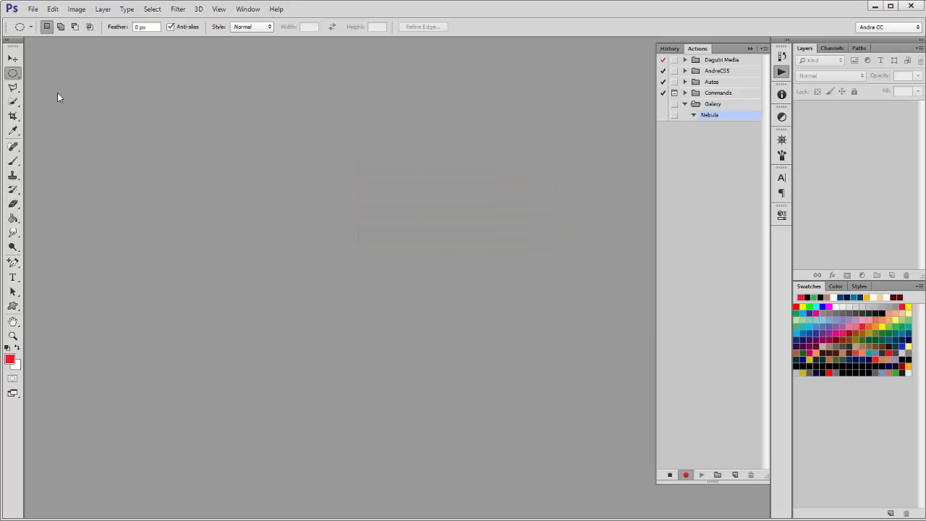
# Step: Create a new blank 2000 × 2000 px document
pyautogui.click(34, 9)
pyautogui.click(40, 21)
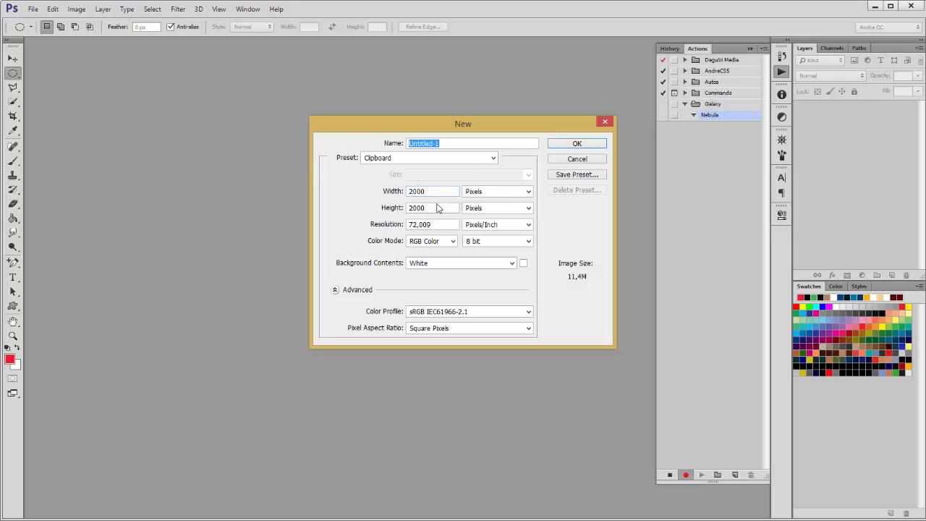
pyautogui.doubleClick(437, 208)
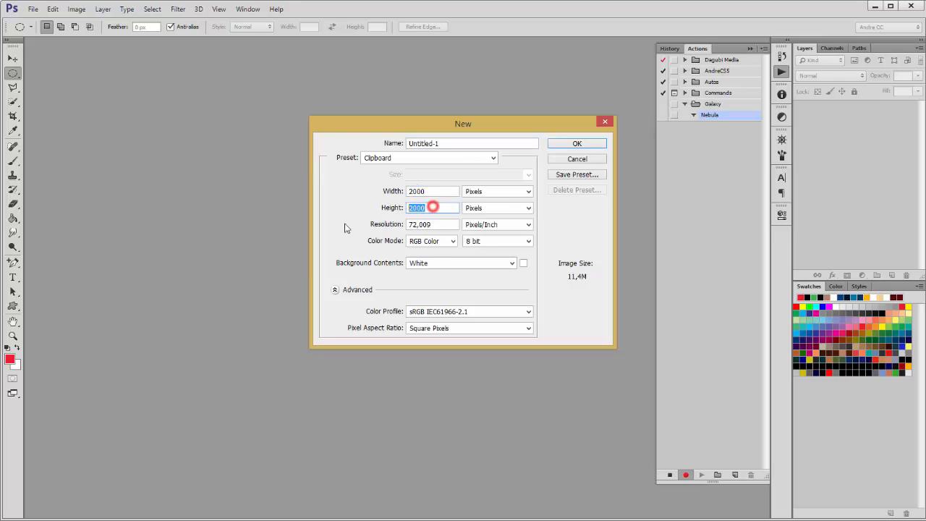
pyautogui.click(576, 143)
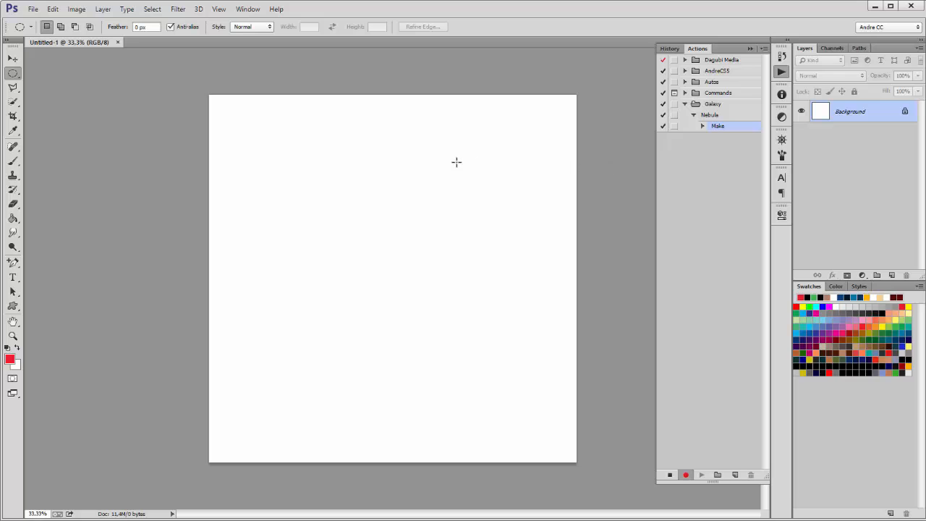
# Step: Reset colours to default black and white and render Clouds across the canvas
pyautogui.keyDown('ctrl'); pyautogui.click(449, 176); pyautogui.keyUp('ctrl')
pyautogui.moveTo(418, 201); pyautogui.dragTo(447, 170)
pyautogui.moveTo(453, 202); pyautogui.dragTo(374, 167)
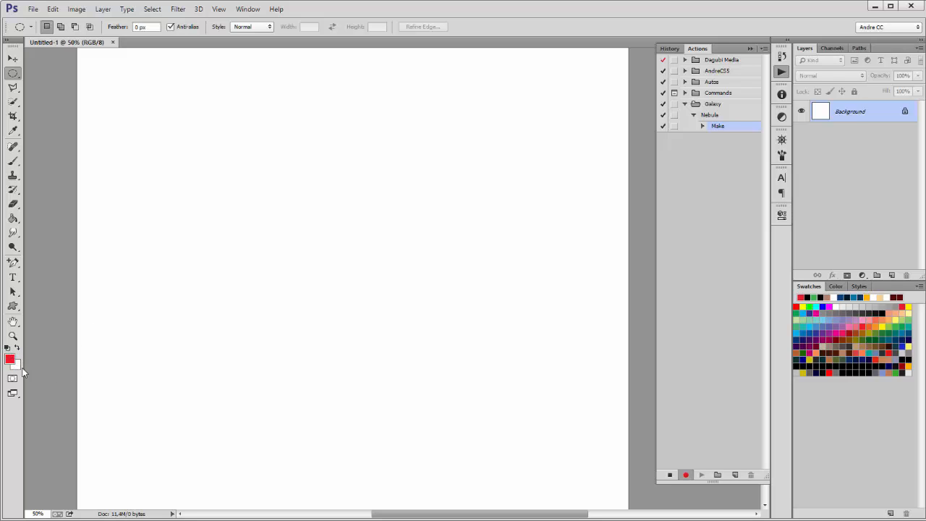
pyautogui.click(7, 349)
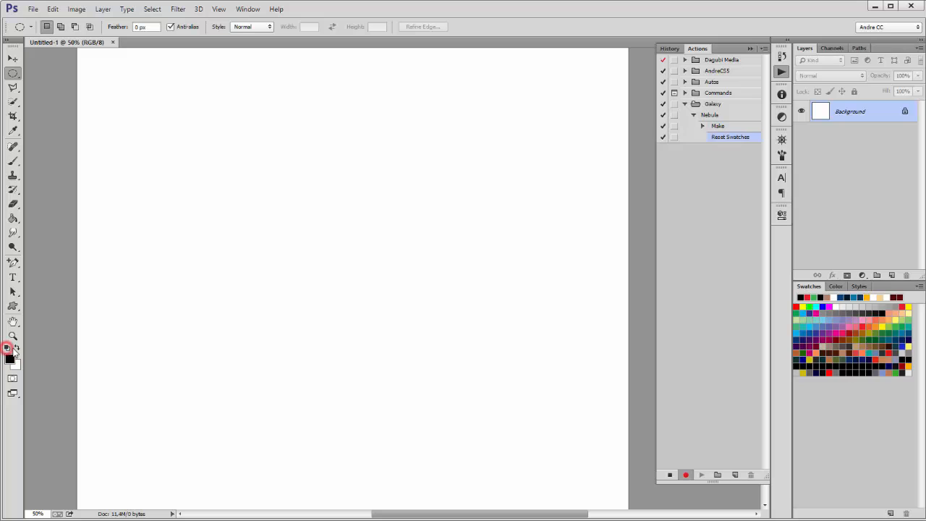
pyautogui.click(177, 9)
pyautogui.moveTo(198, 174)
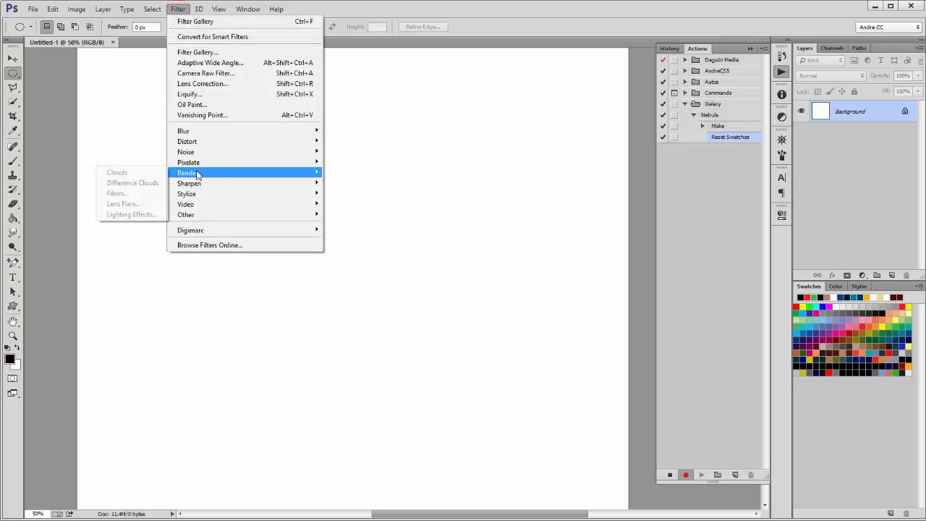
pyautogui.click(133, 174)
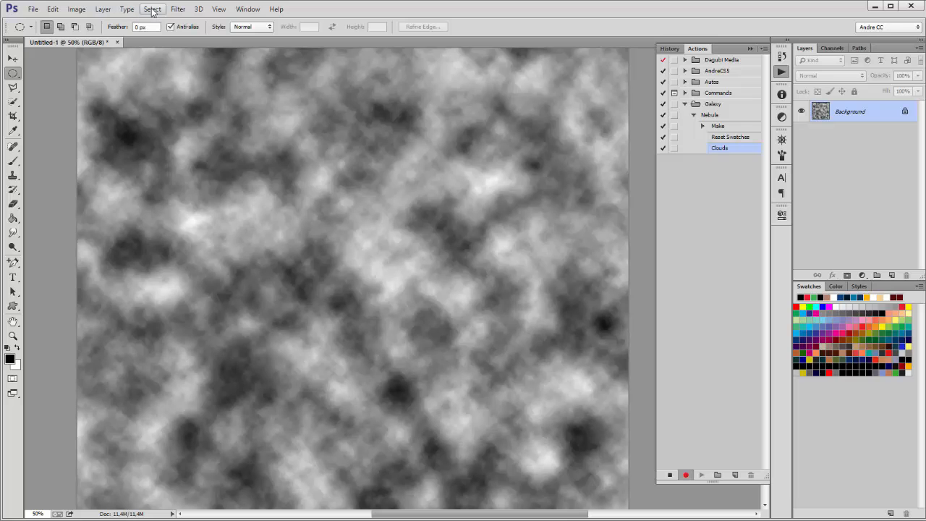
# Step: Apply Render > Difference Clouds over the clouds
pyautogui.click(185, 9)
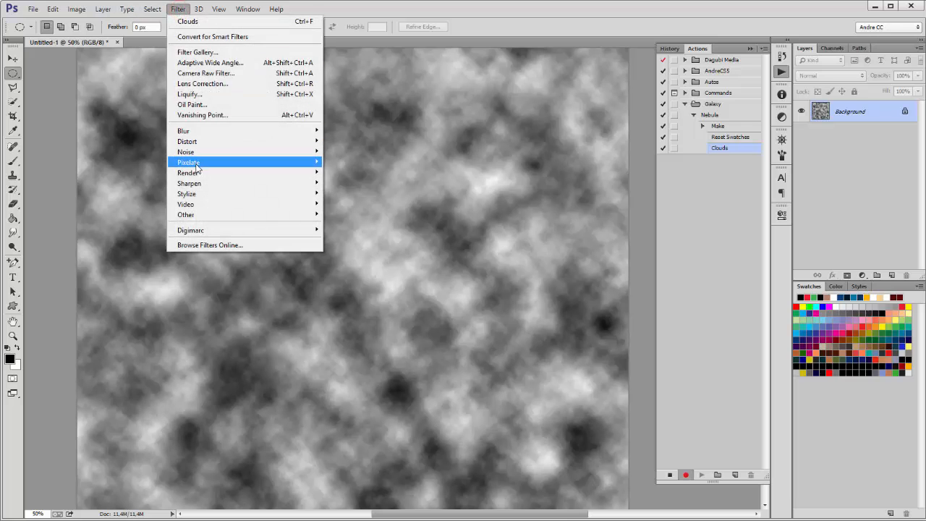
pyautogui.moveTo(196, 175)
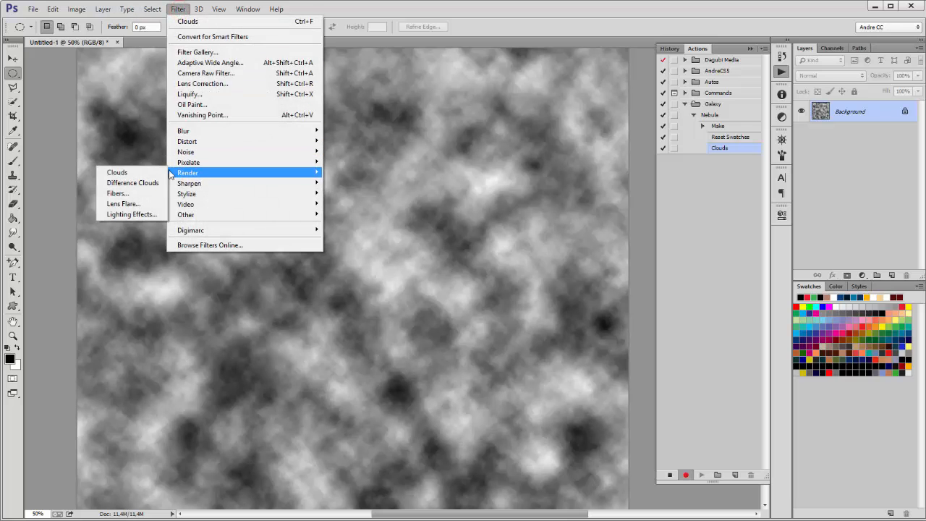
pyautogui.click(138, 186)
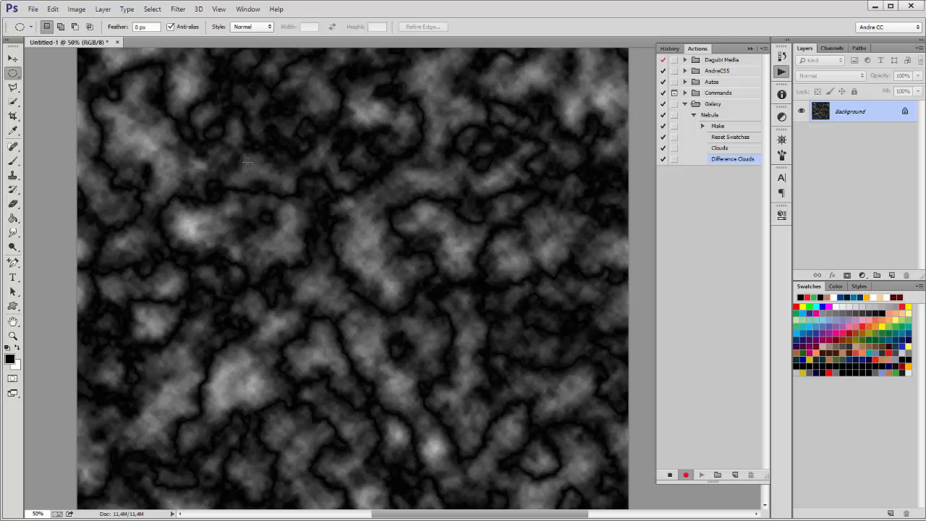
# Step: Select the dark shadow areas of the clouds with Color Range, range set to 0
pyautogui.click(152, 11)
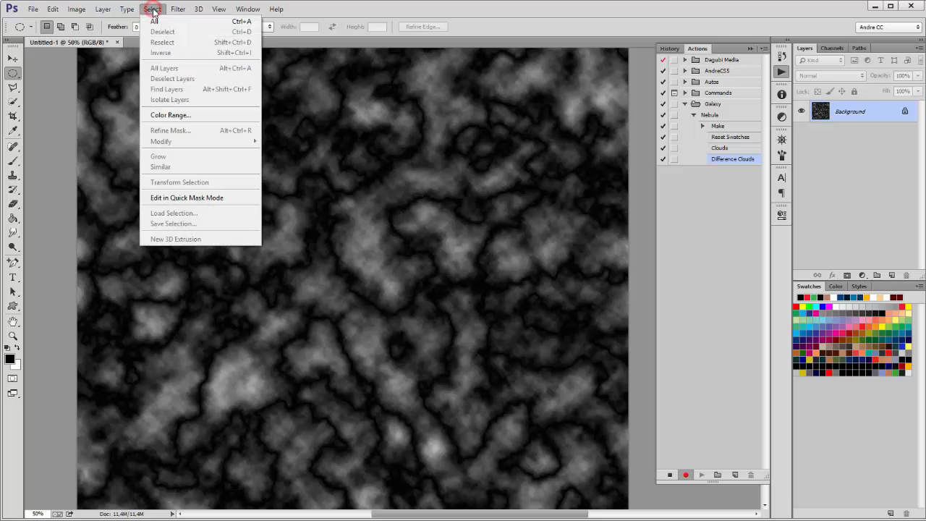
pyautogui.click(159, 115)
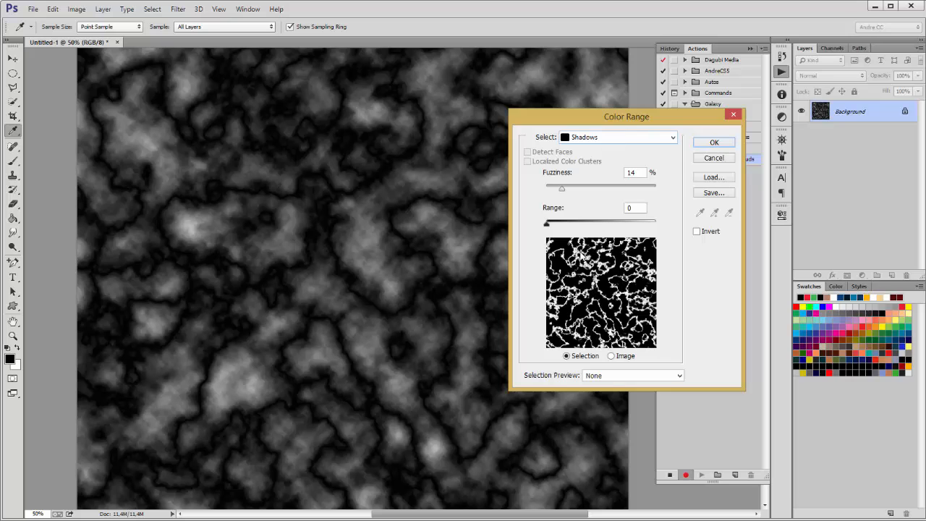
pyautogui.moveTo(547, 227); pyautogui.dragTo(516, 228)
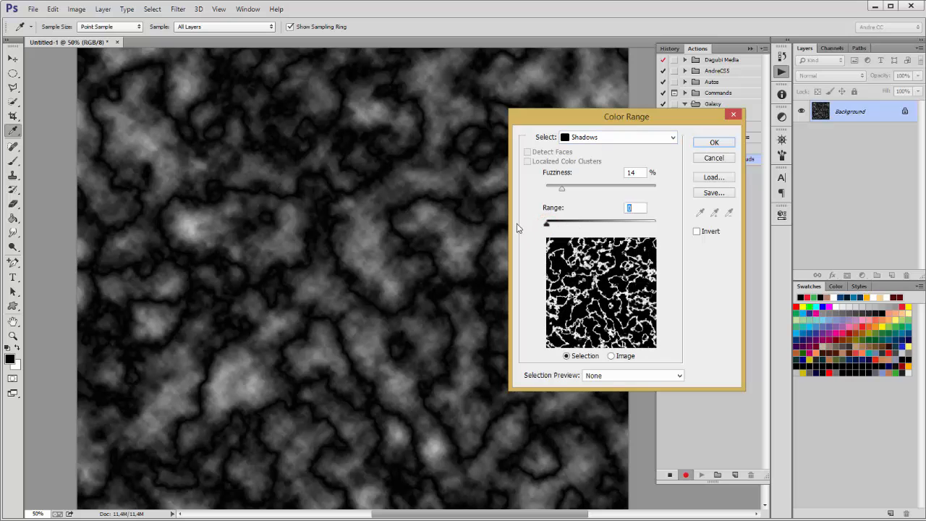
pyautogui.doubleClick(631, 171)
pyautogui.click(714, 143)
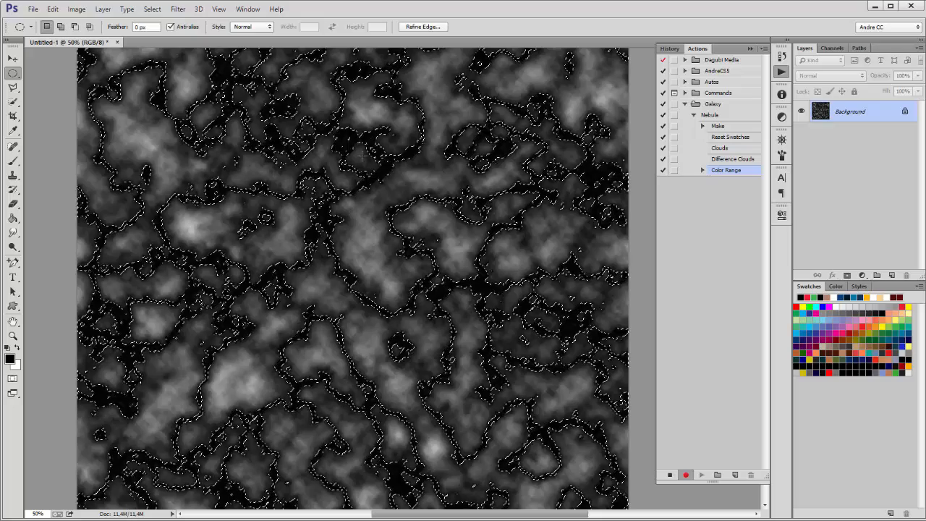
# Step: Invert the selection and set up Edit > Fill with White as the contents
pyautogui.rightClick(412, 197)
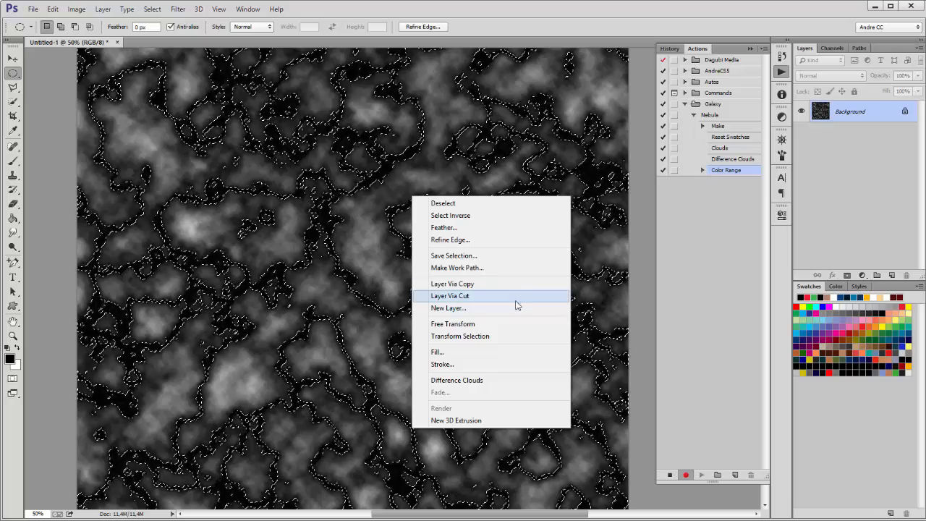
pyautogui.click(450, 215)
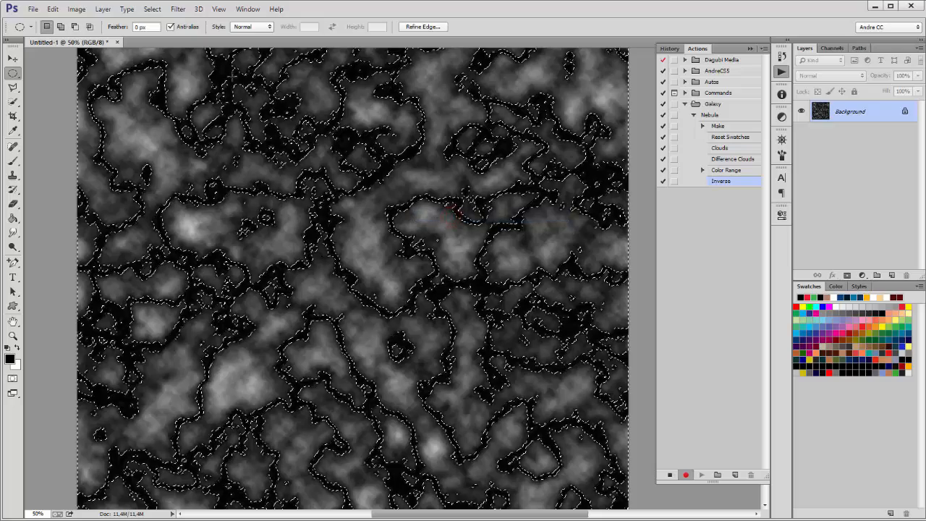
pyautogui.click(151, 10)
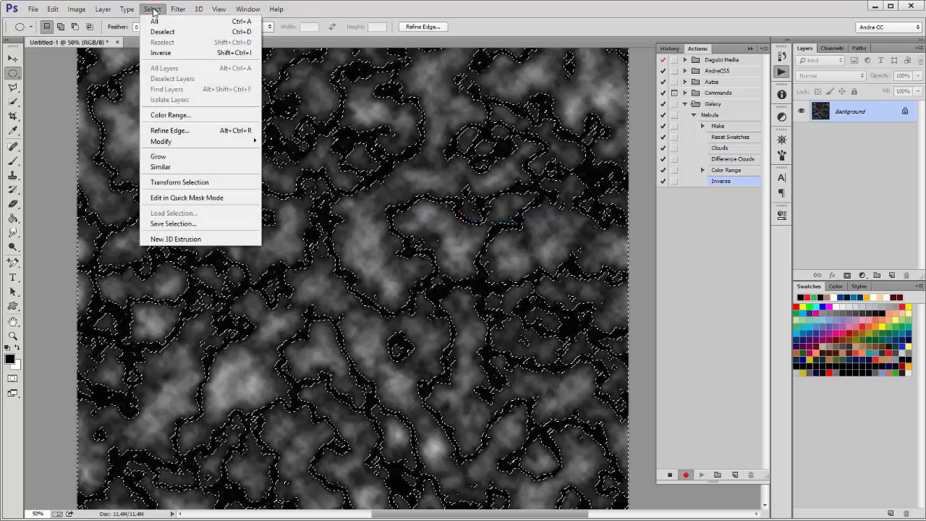
pyautogui.click(152, 9)
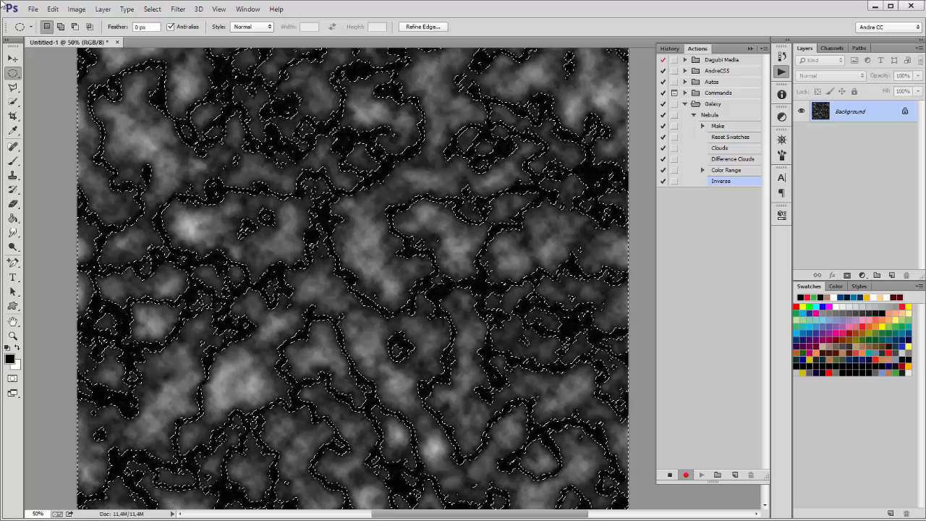
pyautogui.click(53, 10)
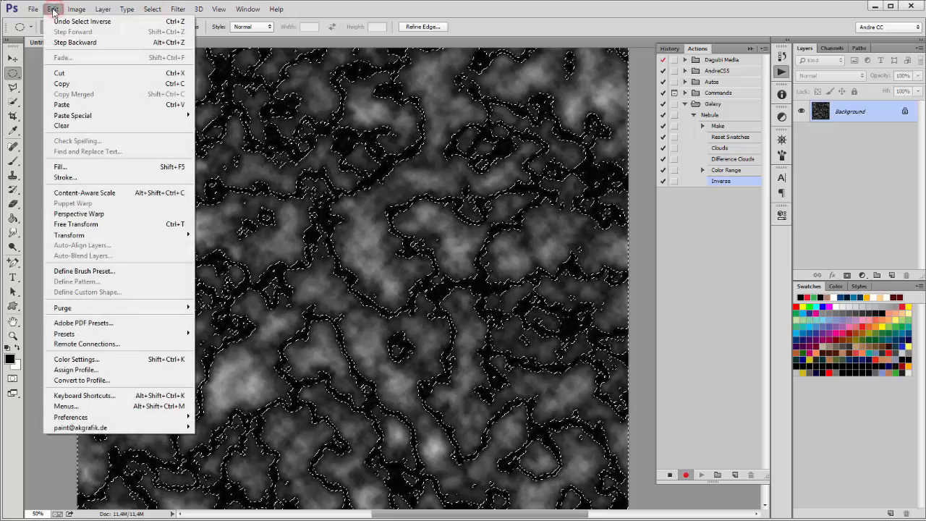
pyautogui.click(61, 167)
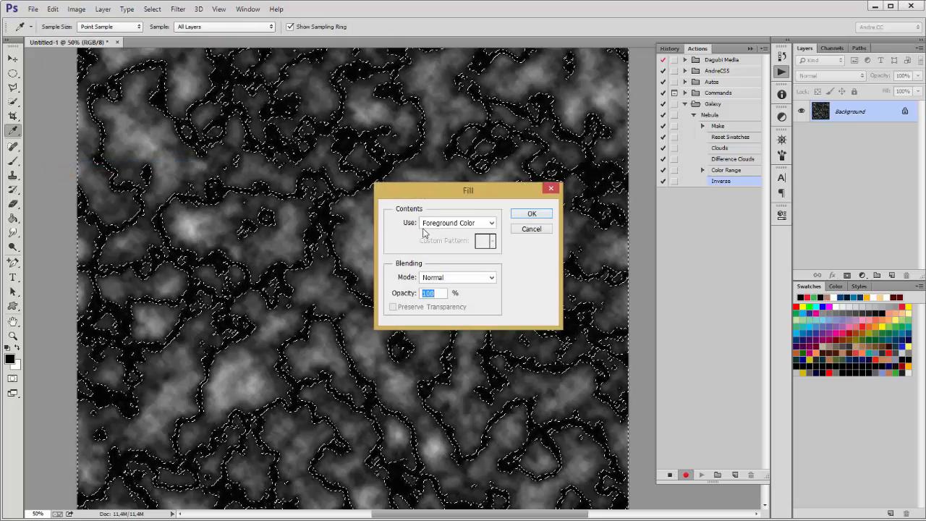
pyautogui.click(436, 323)
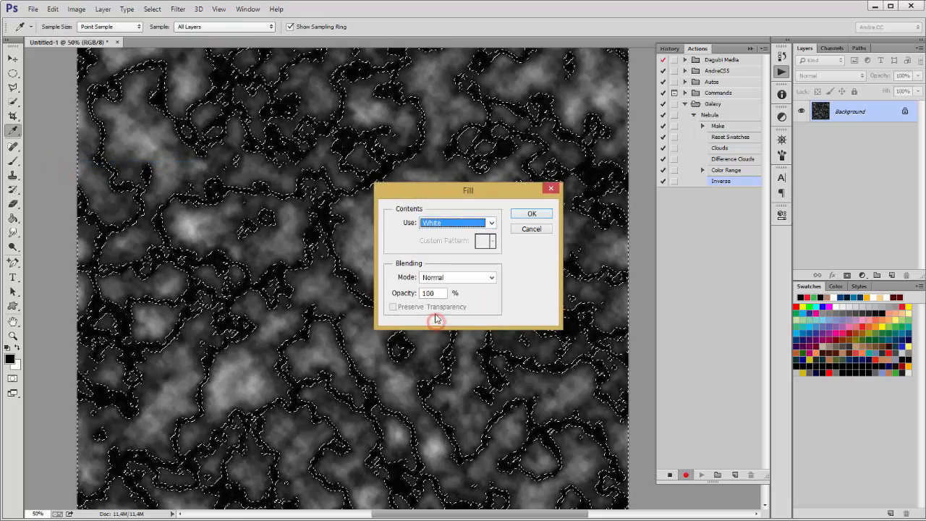
# Step: Fill the inverted selection with white and deselect
pyautogui.click(531, 215)
pyautogui.press('m')
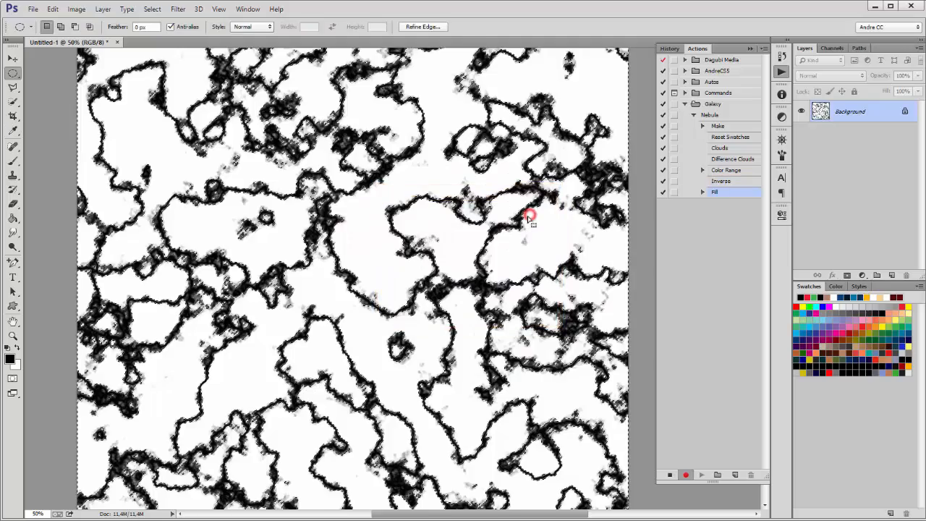
pyautogui.hotkey('ctrl', 'd')
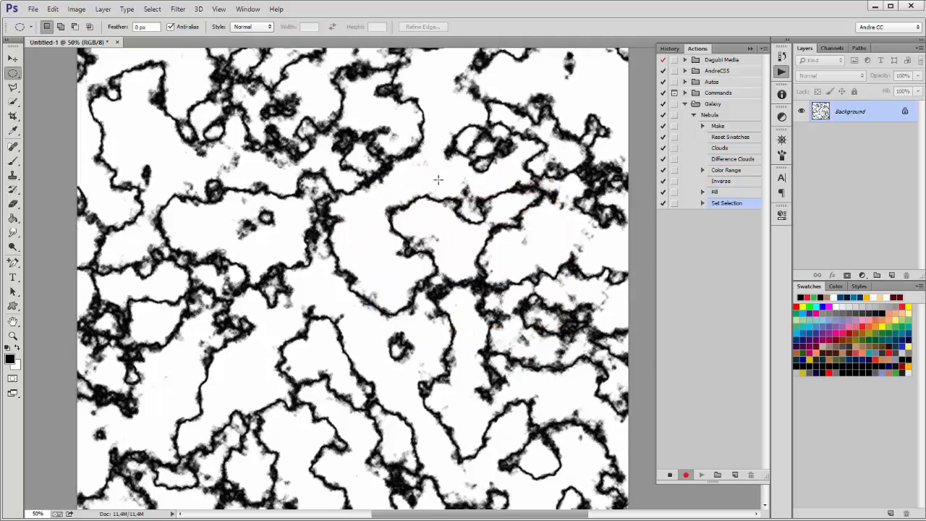
# Step: Apply a 360° Twirl distortion to the line pattern
pyautogui.click(178, 9)
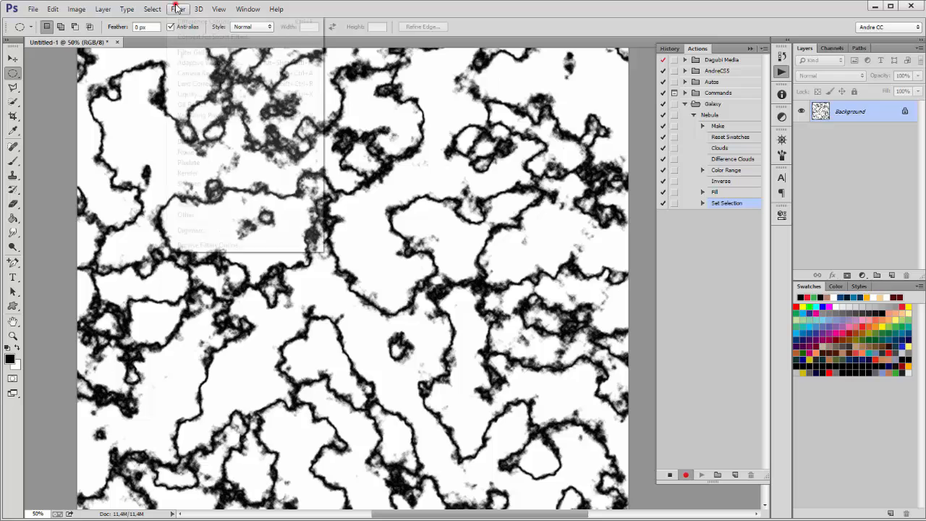
pyautogui.moveTo(197, 144)
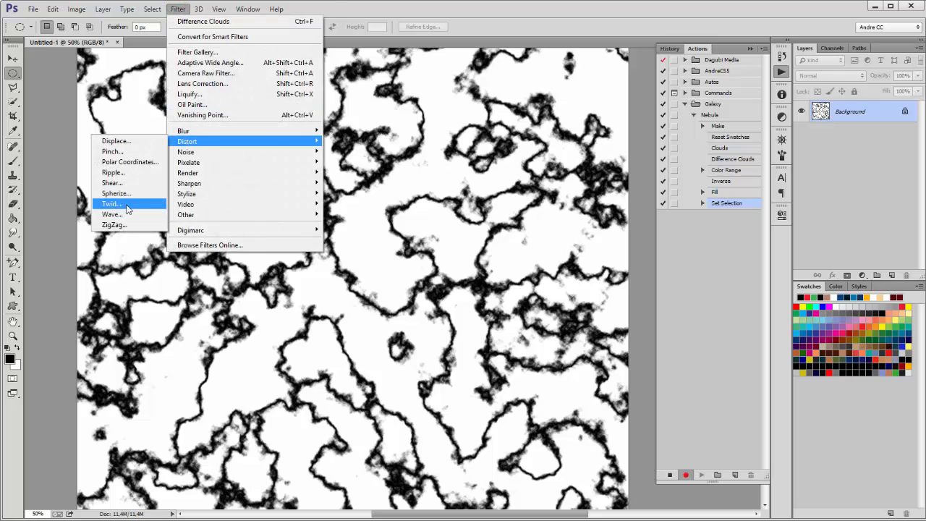
pyautogui.click(110, 204)
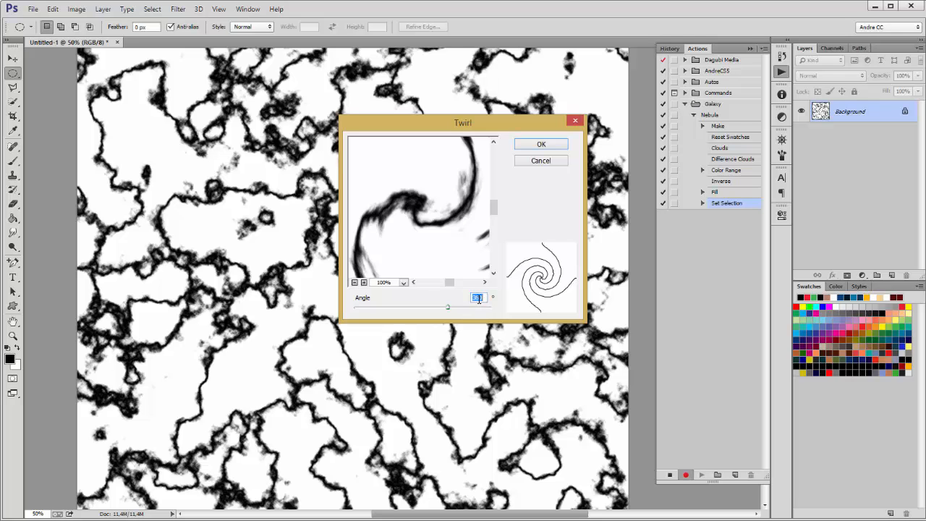
pyautogui.click(541, 144)
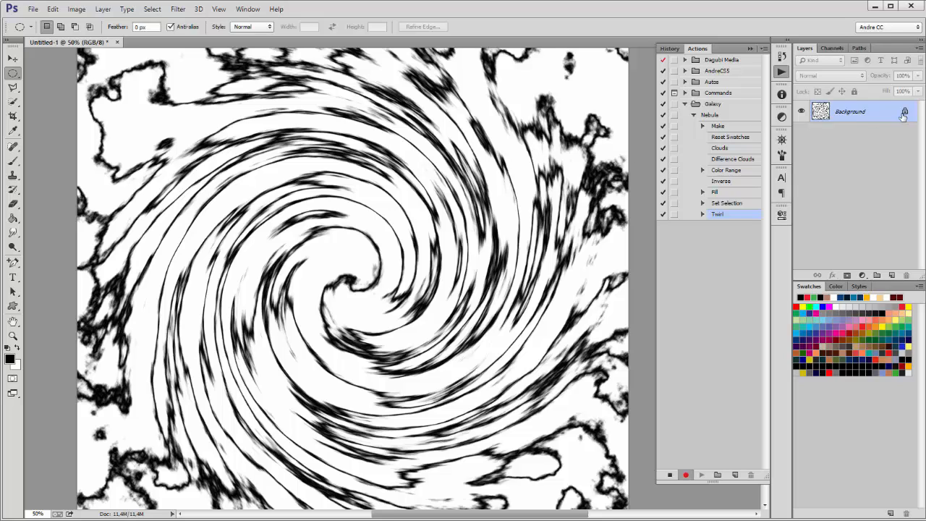
# Step: Add a new layer and draw a large circular selection near the canvas centre
pyautogui.click(891, 275)
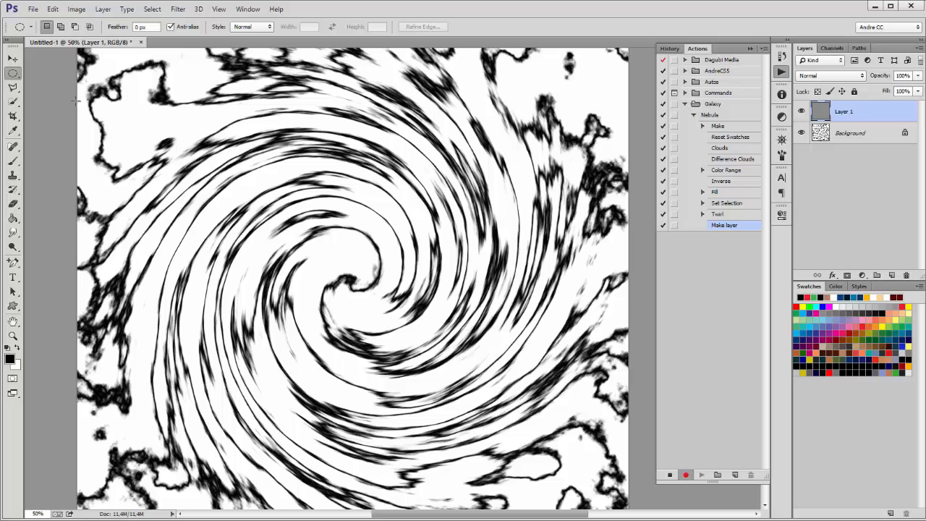
pyautogui.moveTo(173, 152); pyautogui.dragTo(494, 488)
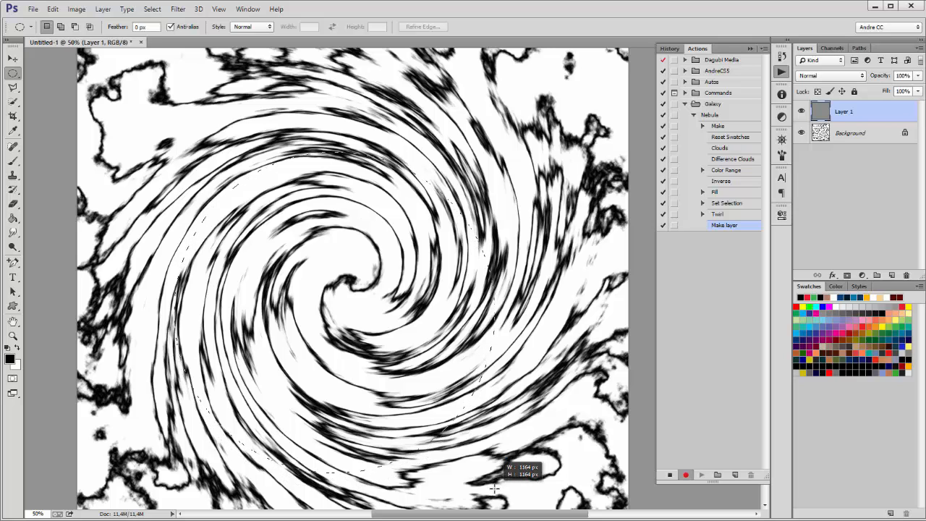
pyautogui.press('space')
pyautogui.moveTo(494, 489); pyautogui.dragTo(471, 416)
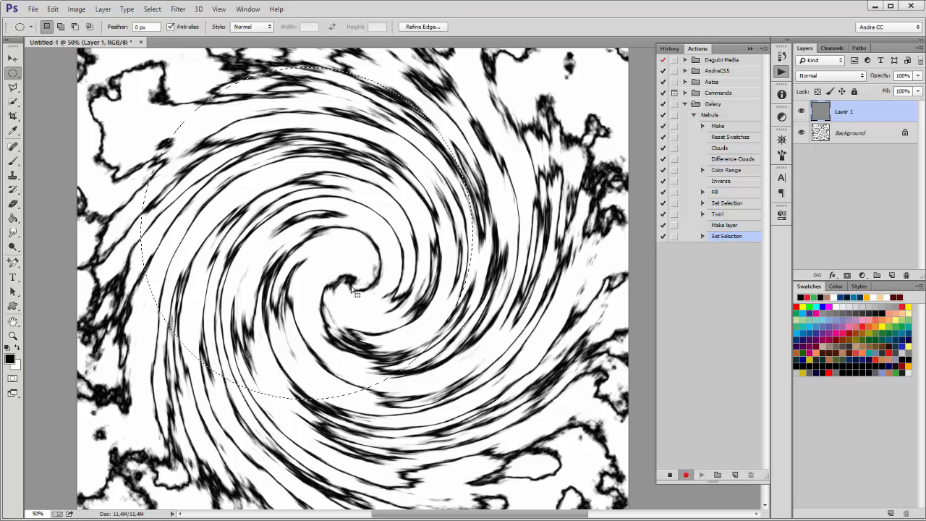
pyautogui.moveTo(353, 289); pyautogui.dragTo(398, 324)
# Step: Fill the circle with solid black, with Preserve Transparency off
pyautogui.click(53, 8)
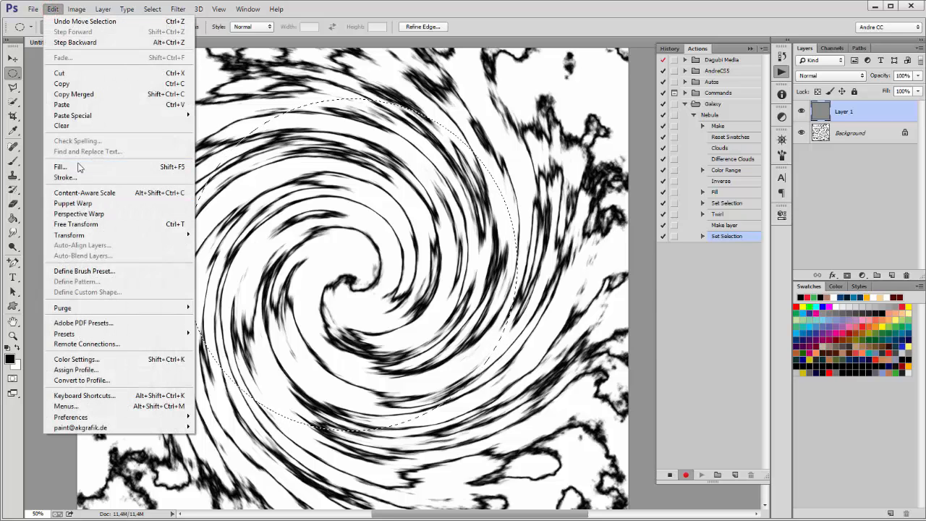
pyautogui.click(77, 166)
pyautogui.click(426, 221)
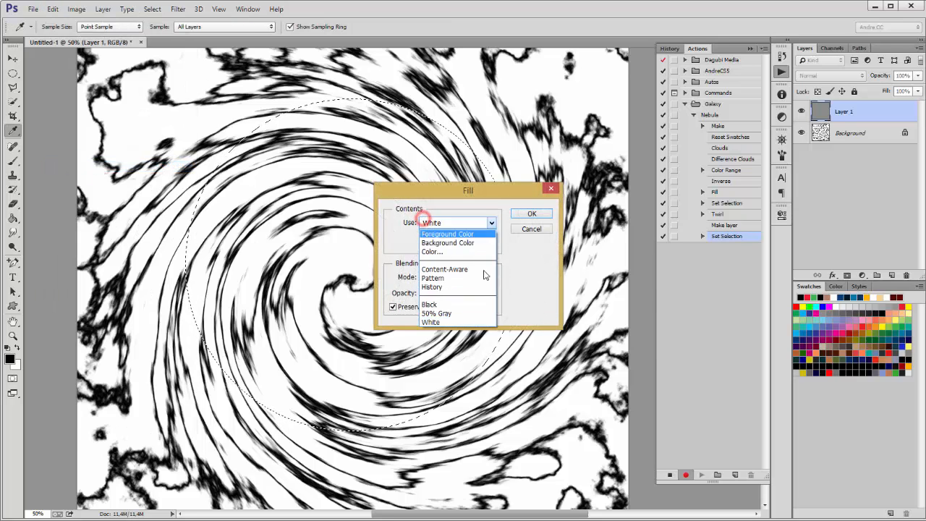
pyautogui.click(464, 304)
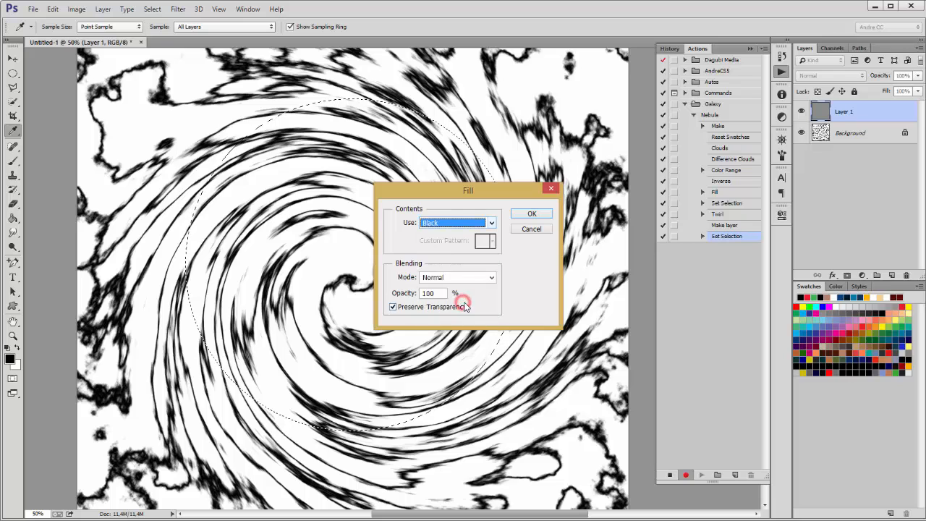
pyautogui.click(394, 308)
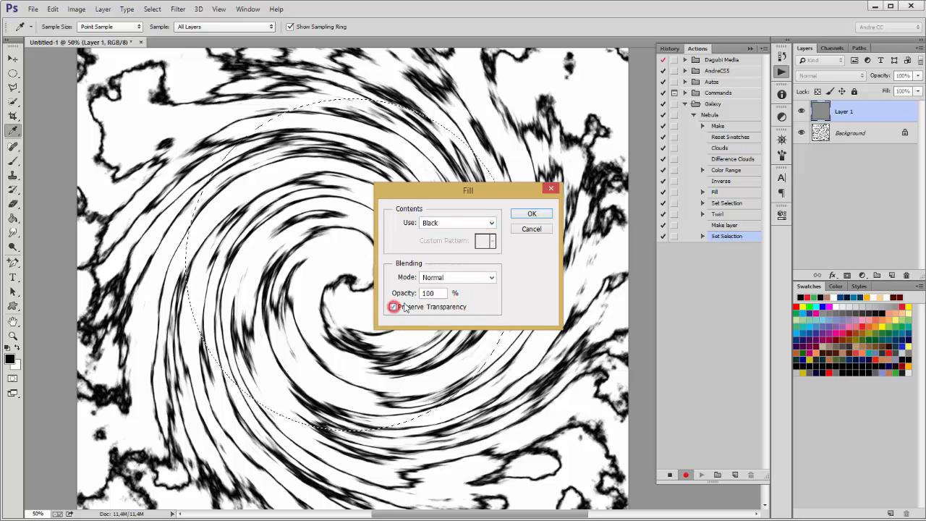
pyautogui.click(532, 217)
# Step: Select all and centre the black circle vertically and horizontally with the Move tool
pyautogui.click(152, 9)
pyautogui.click(152, 20)
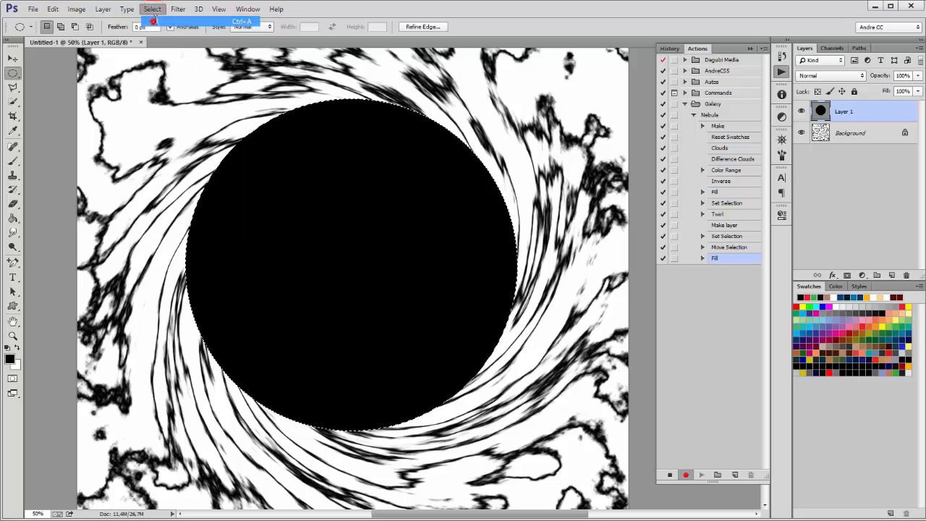
pyautogui.click(12, 58)
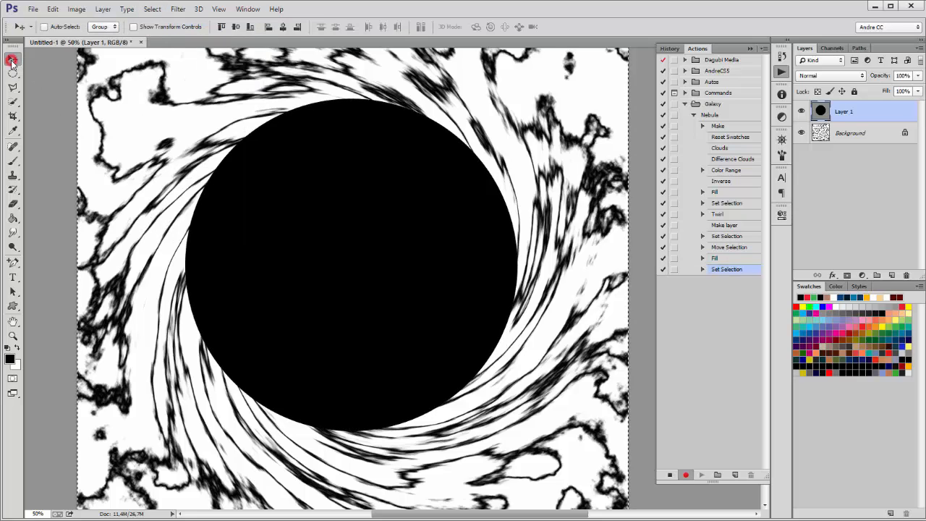
pyautogui.click(236, 27)
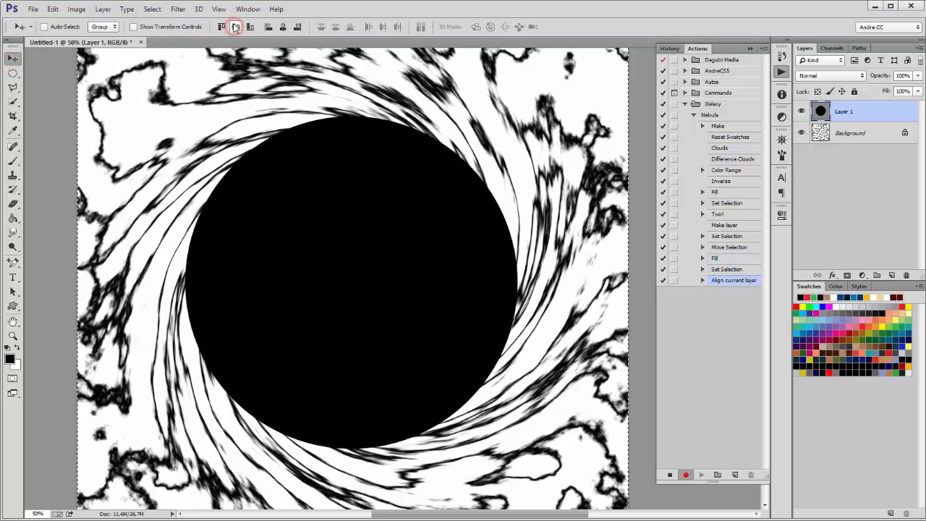
pyautogui.click(283, 26)
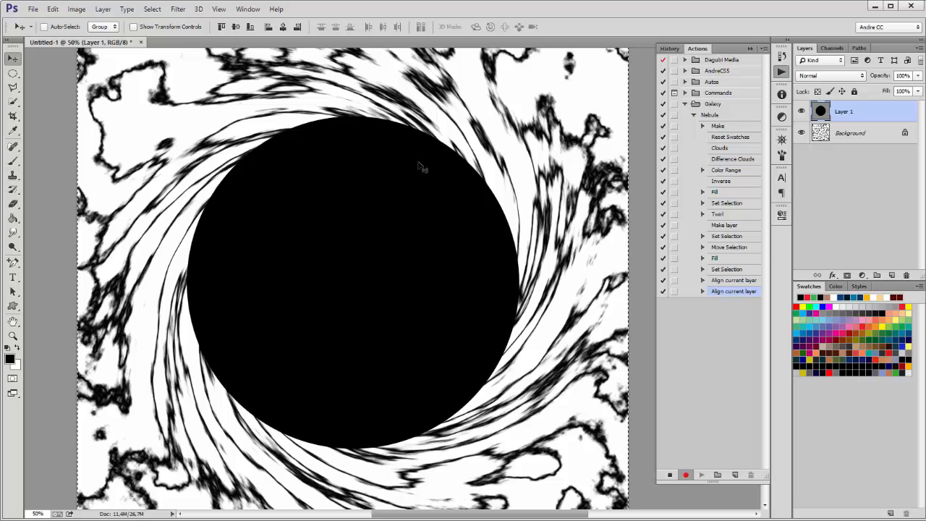
# Step: Deselect and apply an 80-pixel Gaussian Blur to the black circle
pyautogui.click(12, 74)
pyautogui.click(48, 92)
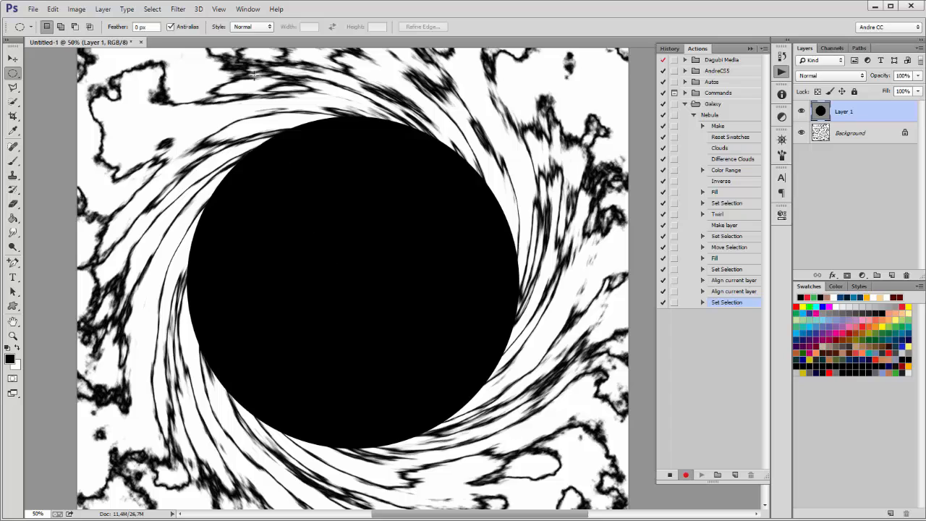
pyautogui.click(178, 9)
pyautogui.moveTo(204, 135)
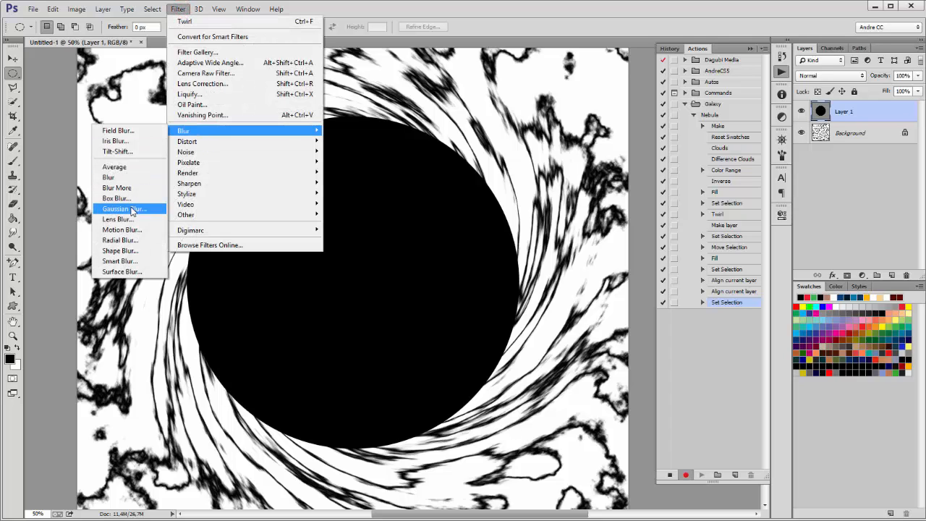
pyautogui.click(129, 208)
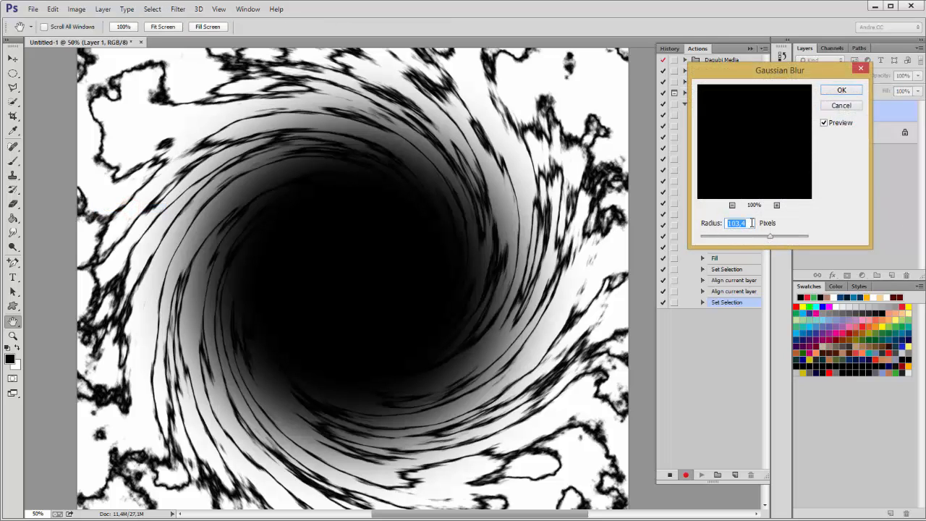
pyautogui.write('80')
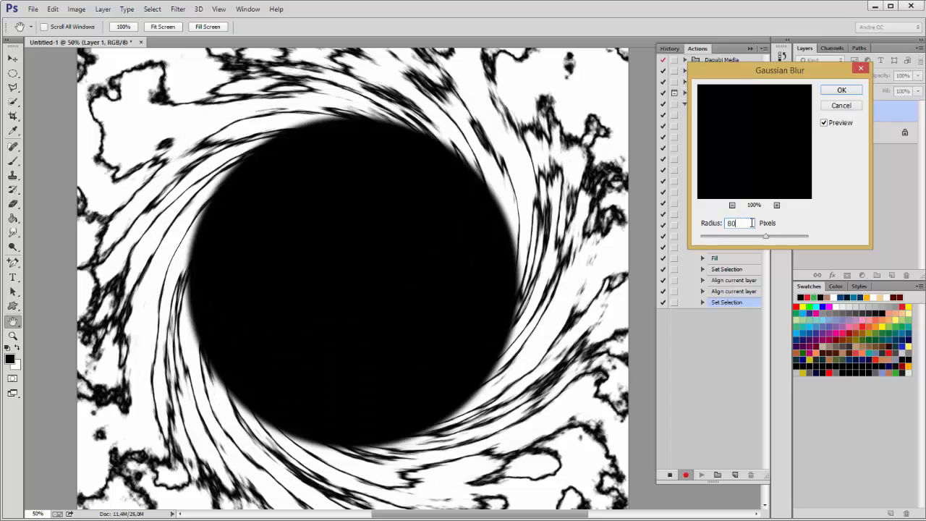
pyautogui.click(842, 89)
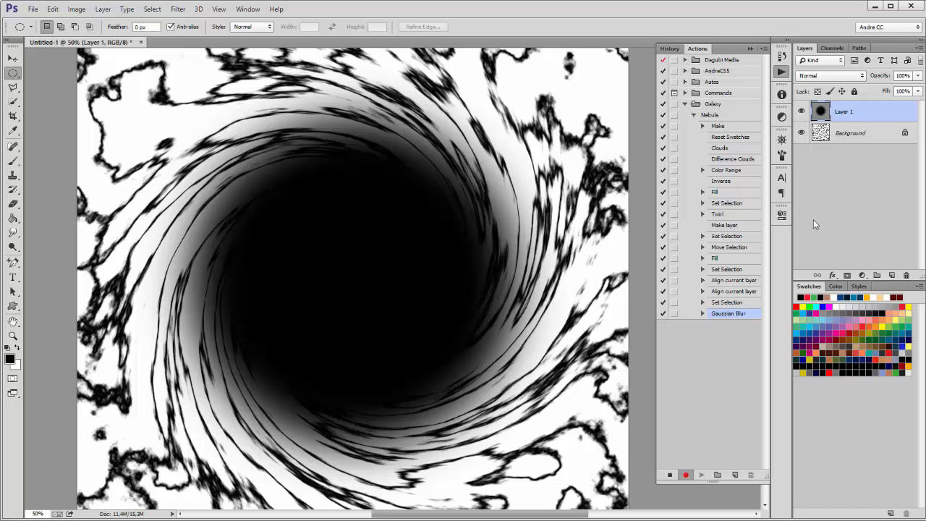
# Step: Load the circle's selection from Layer 1, hide Layer 1, and select the Background layer
pyautogui.keyDown('ctrl'); pyautogui.click(821, 113); pyautogui.keyUp('ctrl')
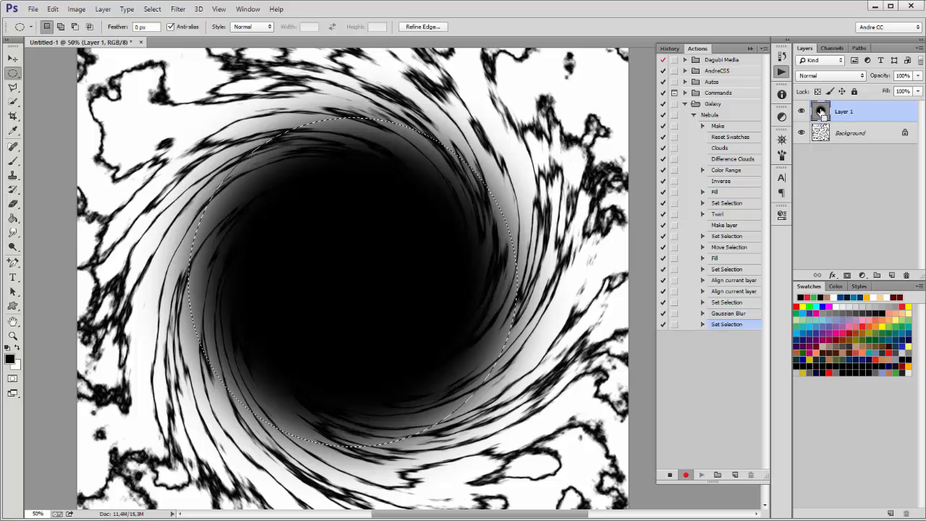
pyautogui.click(802, 111)
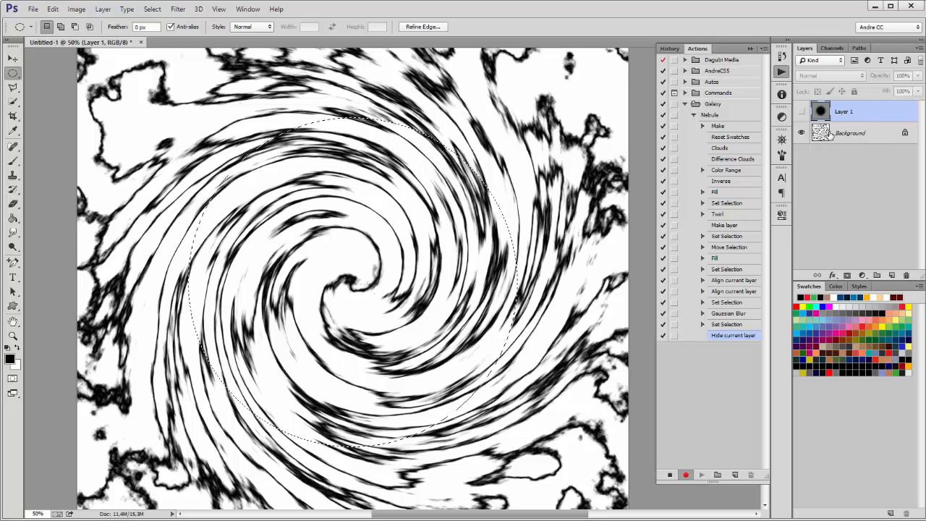
pyautogui.click(824, 135)
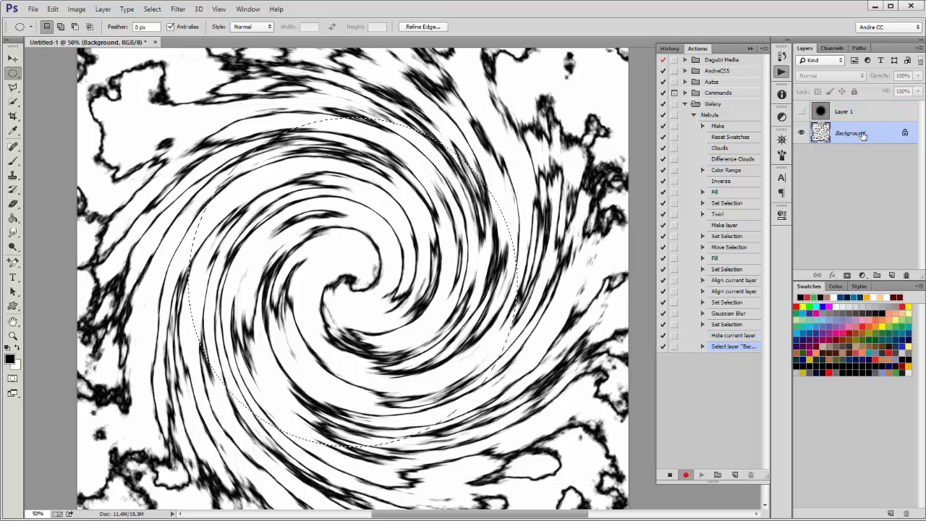
# Step: Copy the circular swirl area onto new Layer 2 with Layer Via Copy, then hide Background
pyautogui.click(105, 10)
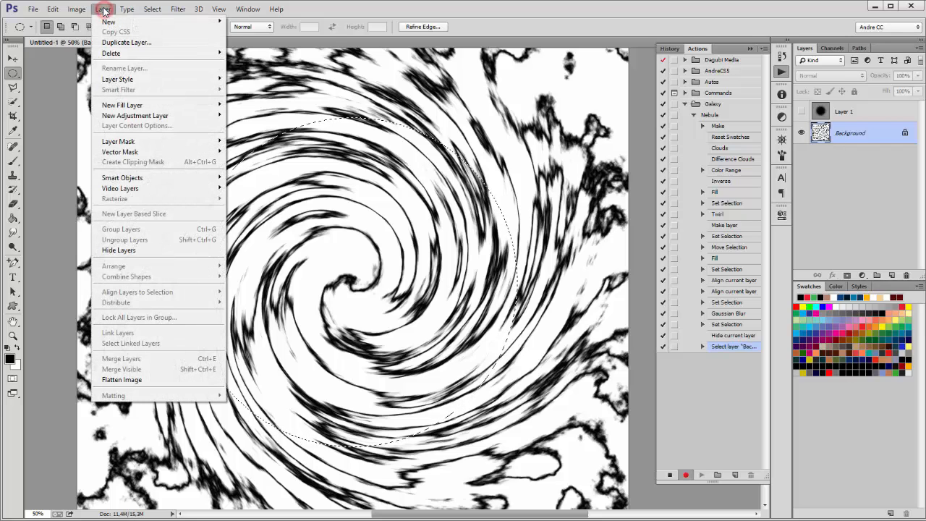
pyautogui.moveTo(110, 24)
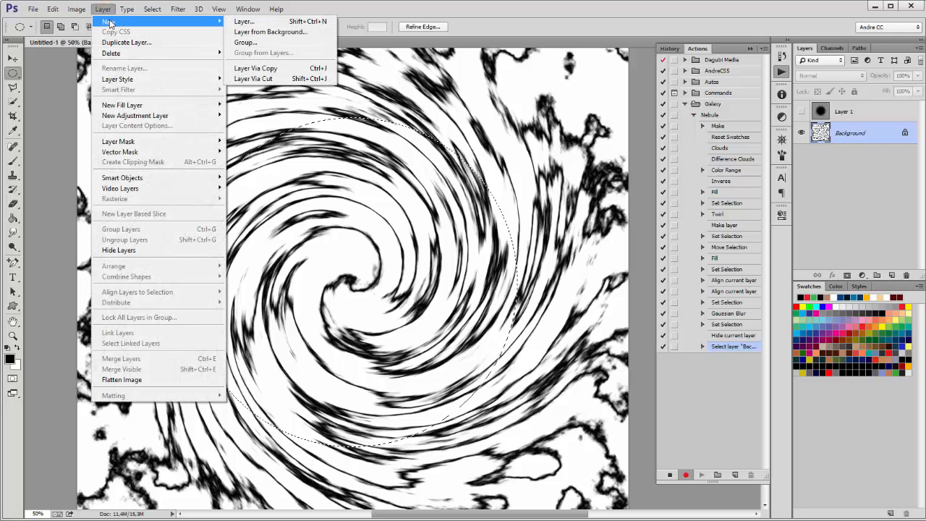
pyautogui.click(269, 70)
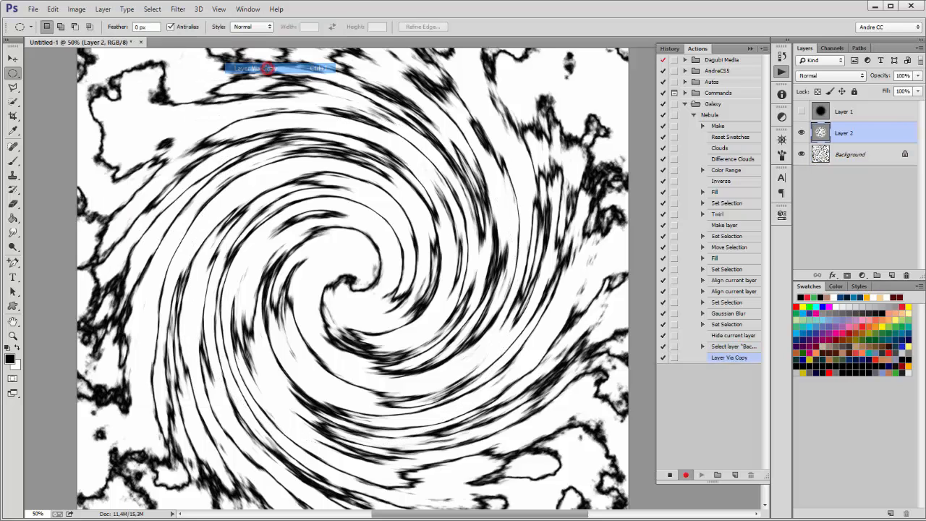
pyautogui.click(801, 155)
pyautogui.scroll(-3, 411, 263)
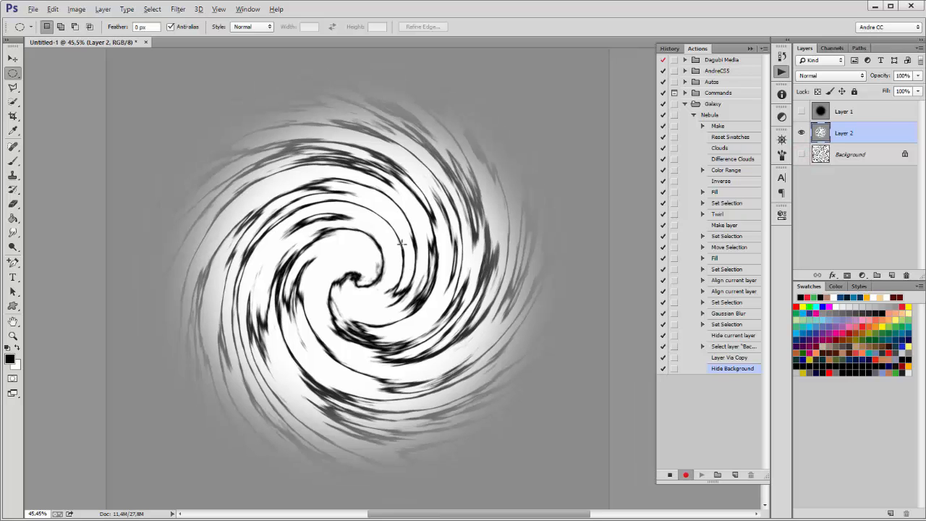
pyautogui.press('alt')
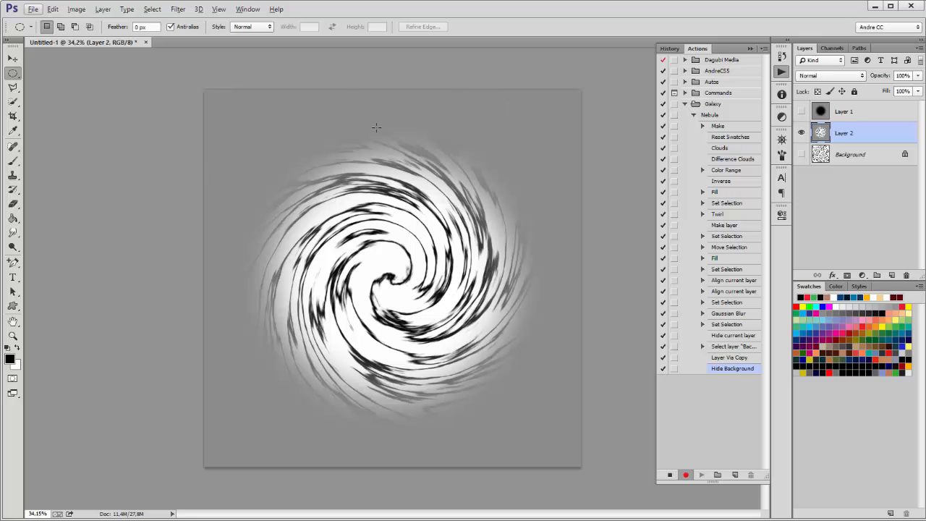
# Step: Fill the area behind the swirl with White in Behind mode, then duplicate Layer 2
pyautogui.click(54, 9)
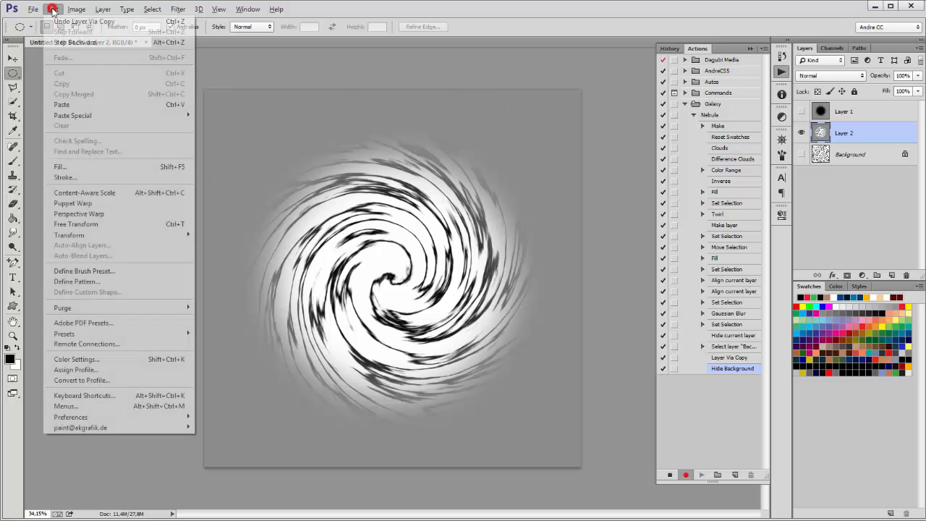
pyautogui.click(60, 168)
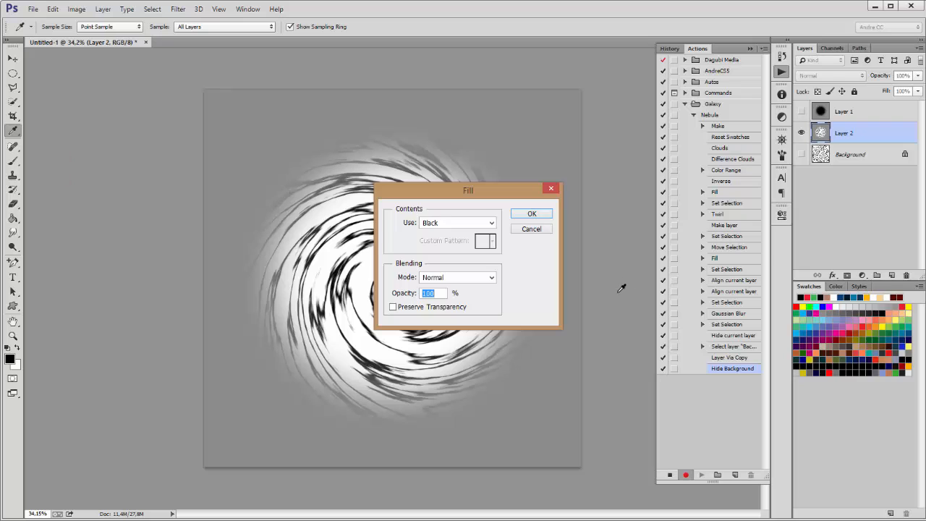
pyautogui.click(439, 224)
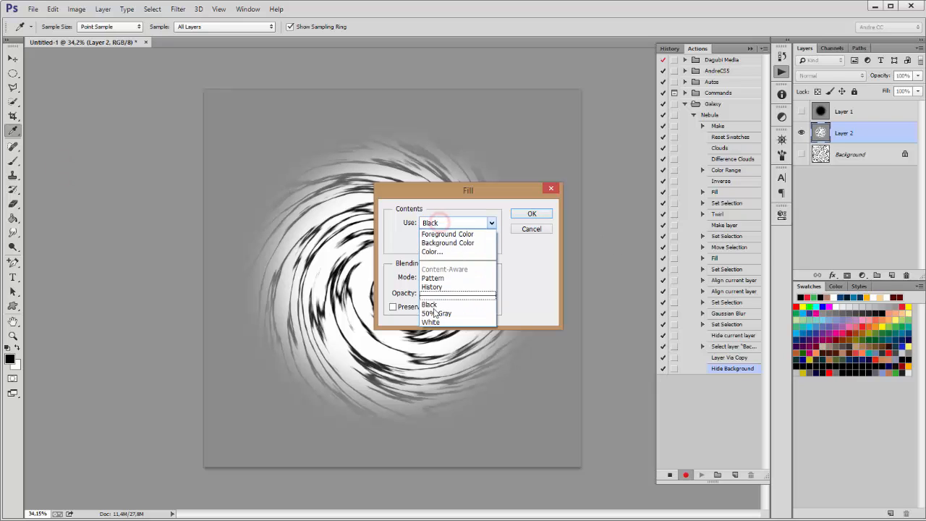
pyautogui.click(428, 318)
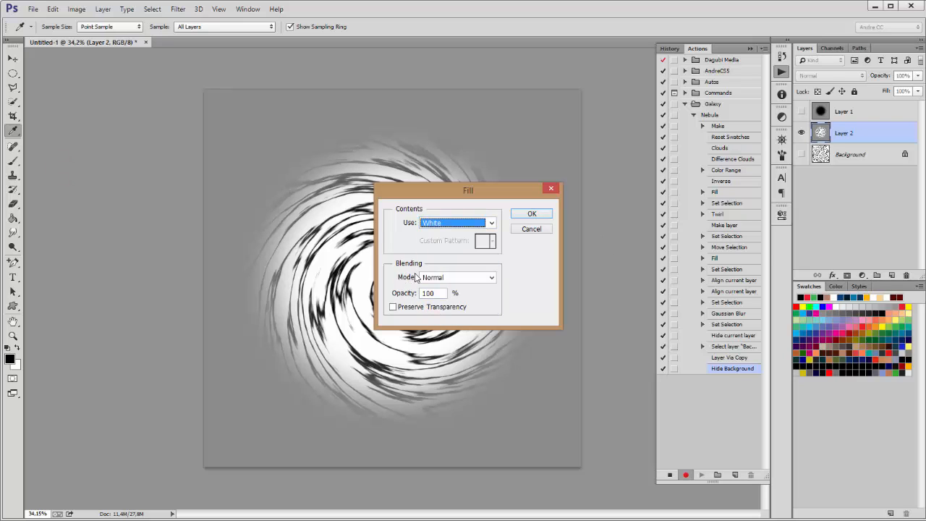
pyautogui.click(441, 283)
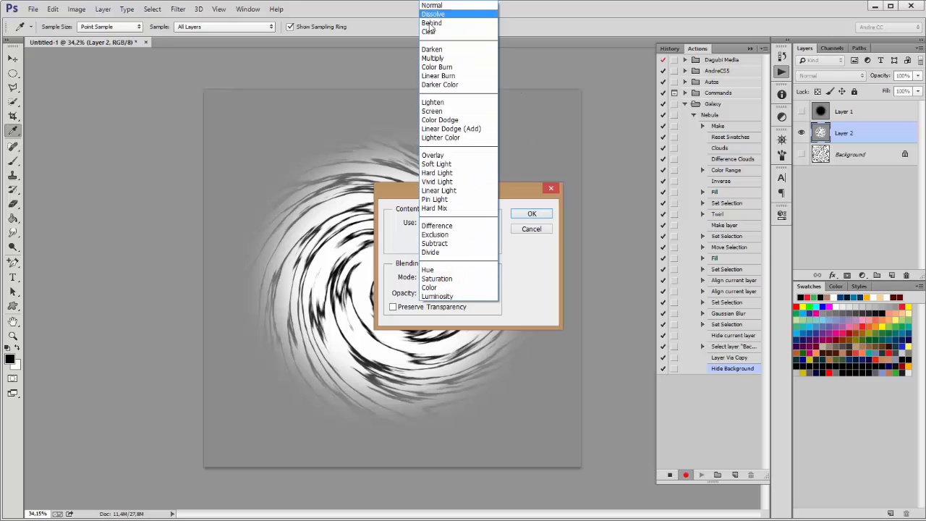
pyautogui.click(429, 26)
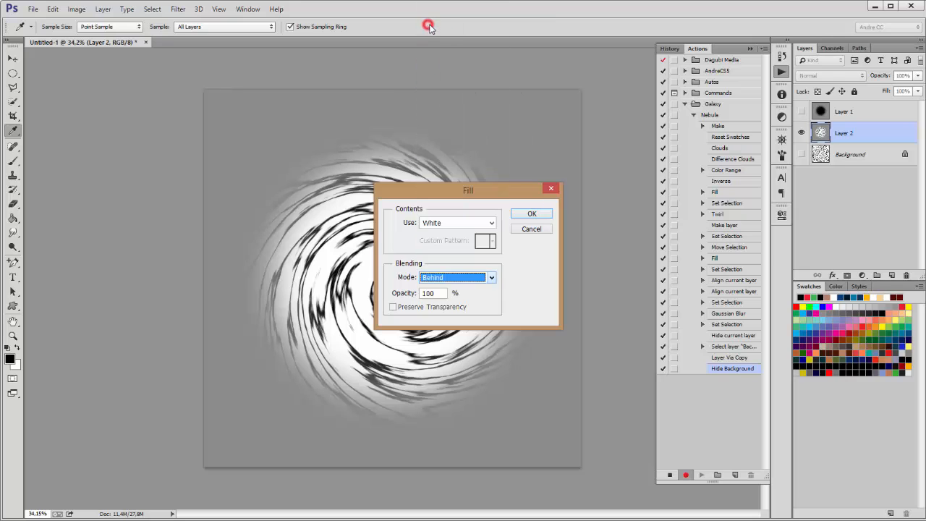
pyautogui.click(531, 215)
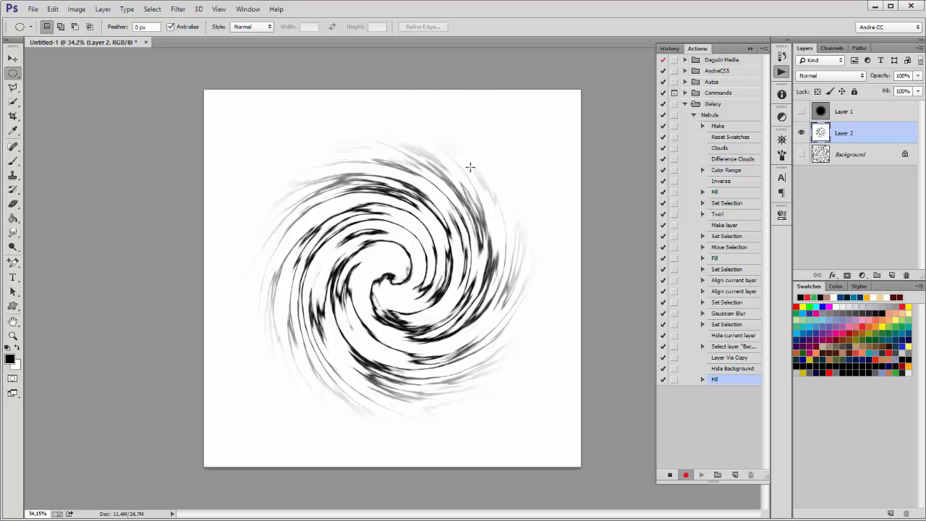
pyautogui.moveTo(878, 134); pyautogui.dragTo(891, 275)
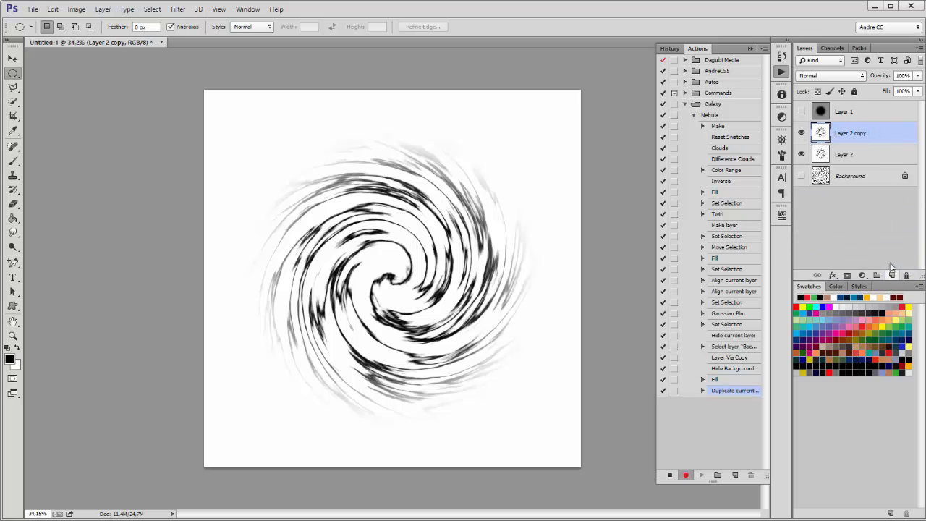
# Step: Hide Layer 2 copy, select Layer 2, and choose the Distort > Glass effect in the Filter Gallery
pyautogui.click(802, 134)
pyautogui.click(843, 154)
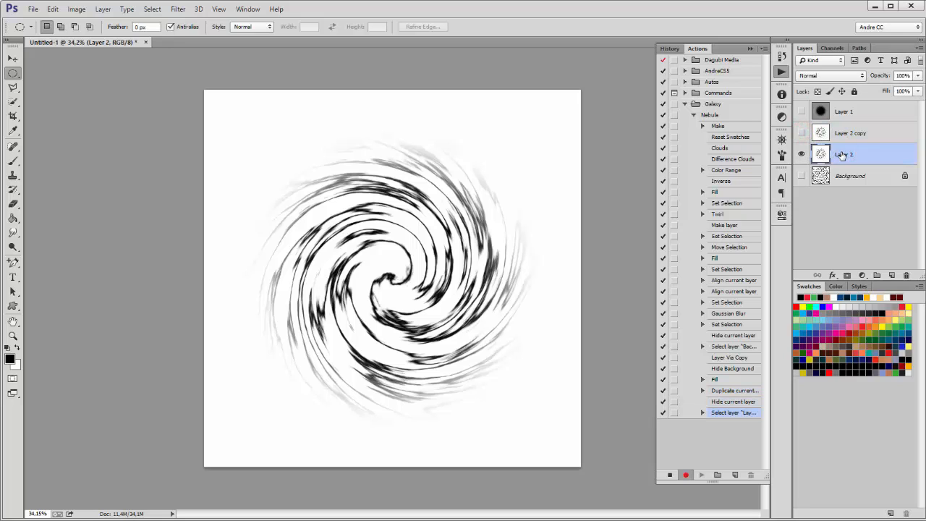
pyautogui.click(178, 10)
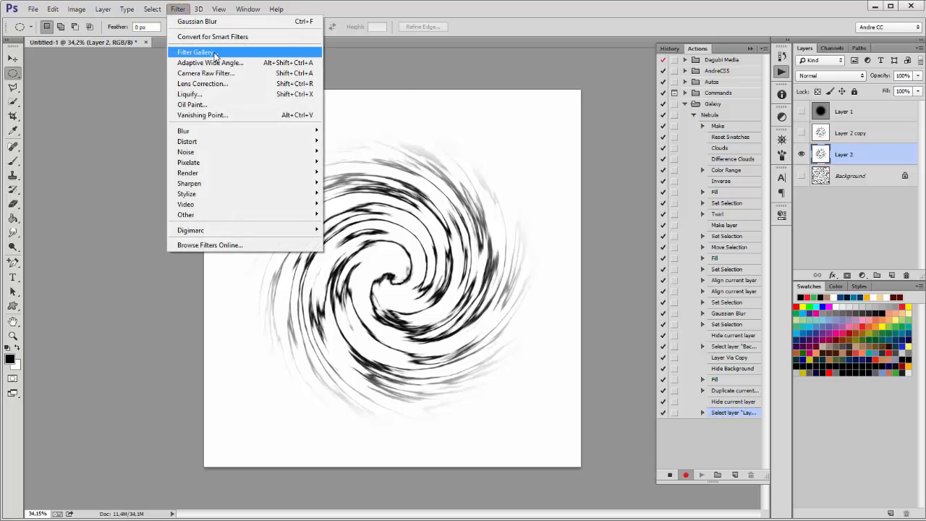
pyautogui.click(206, 54)
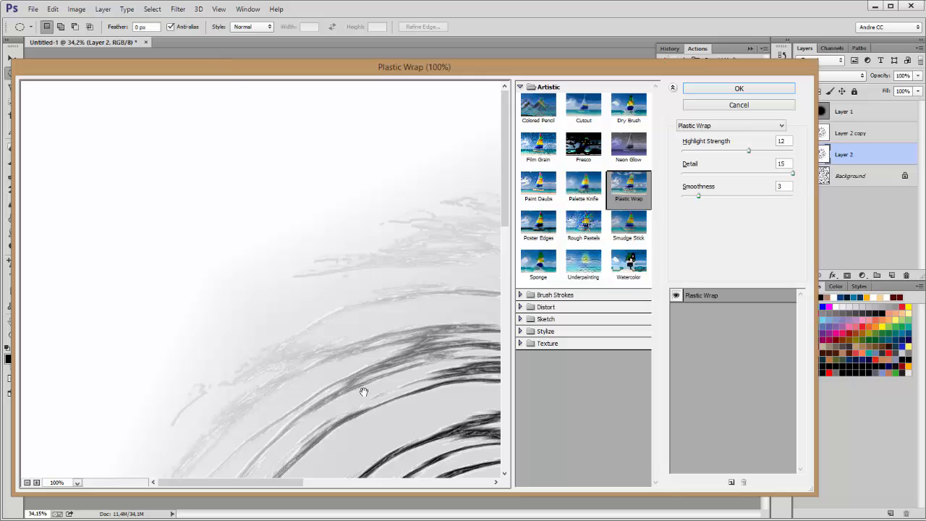
pyautogui.click(526, 308)
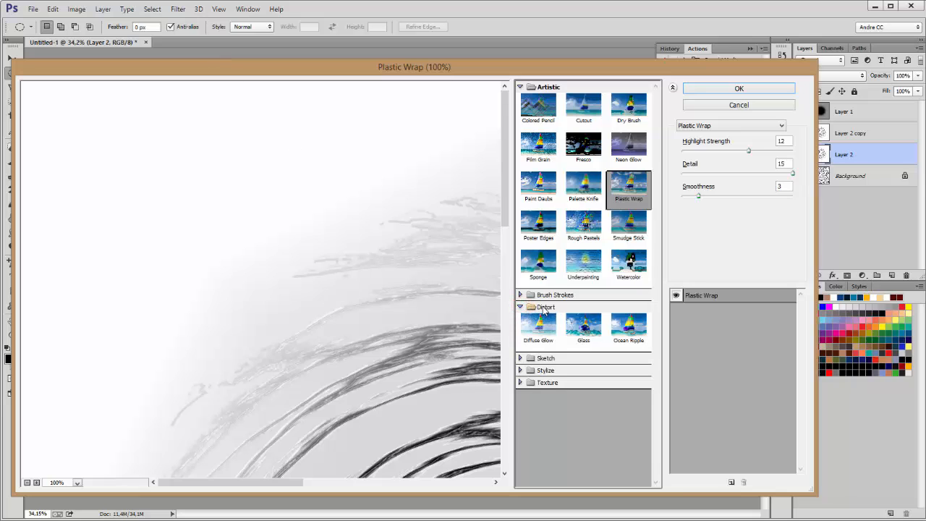
pyautogui.click(586, 327)
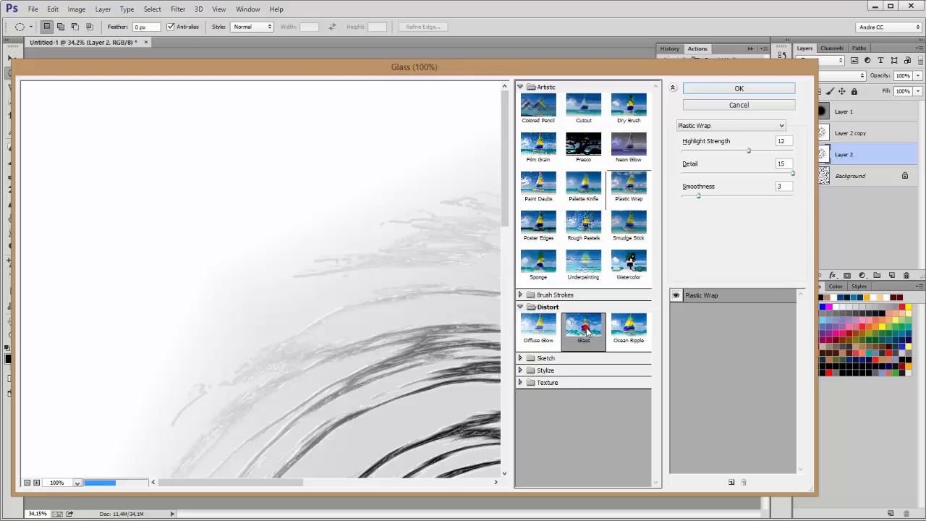
# Step: Apply Frosted Glass to Layer 2 with Distortion 13, Smoothness 5 and 130% scaling
pyautogui.moveTo(427, 396); pyautogui.dragTo(79, 123)
pyautogui.moveTo(360, 329); pyautogui.dragTo(275, 166)
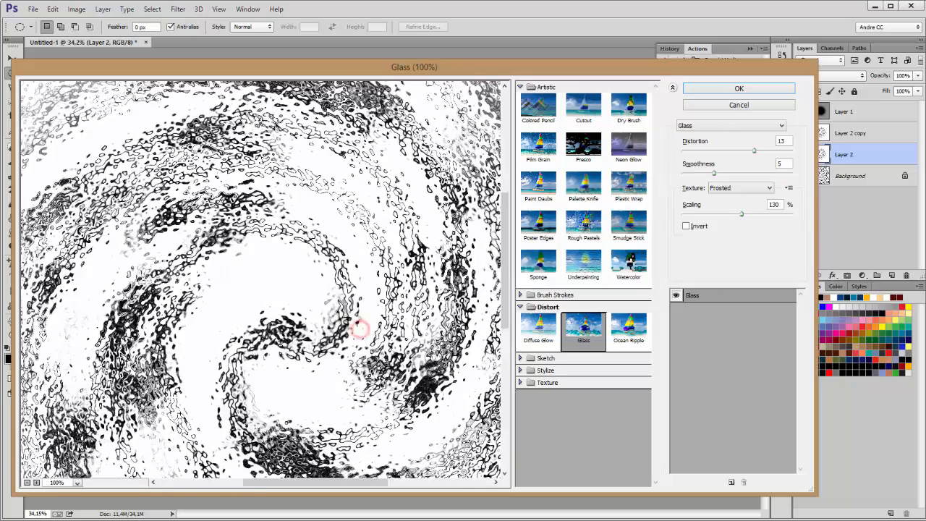
pyautogui.moveTo(442, 206); pyautogui.dragTo(297, 337)
pyautogui.moveTo(289, 228); pyautogui.dragTo(360, 288)
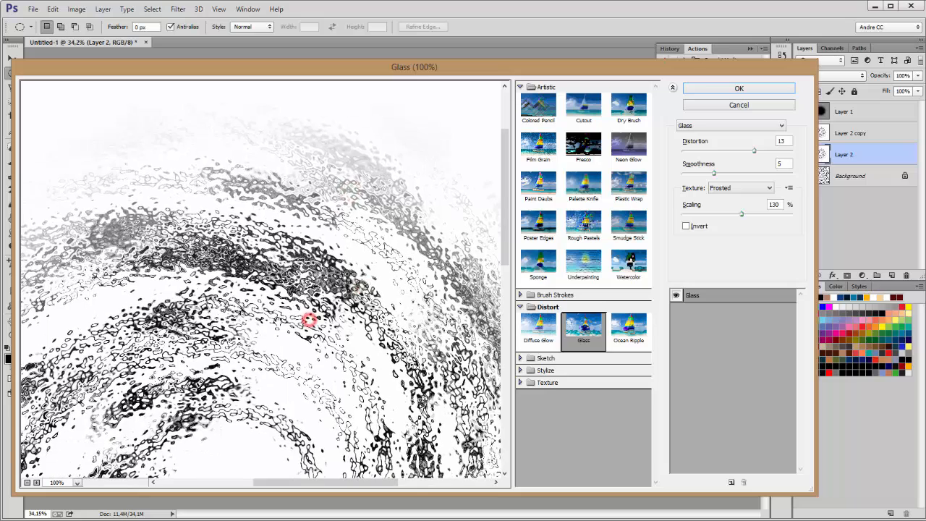
pyautogui.moveTo(308, 320); pyautogui.dragTo(278, 322)
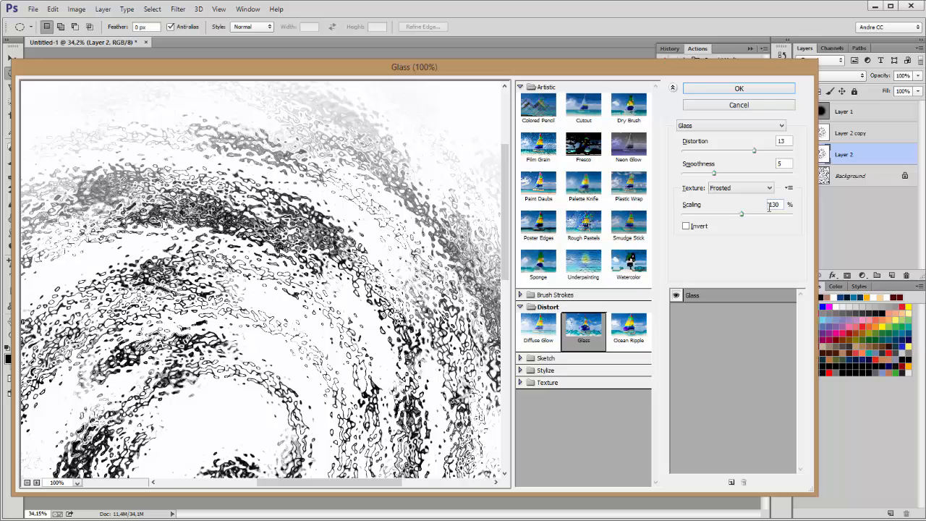
pyautogui.click(738, 89)
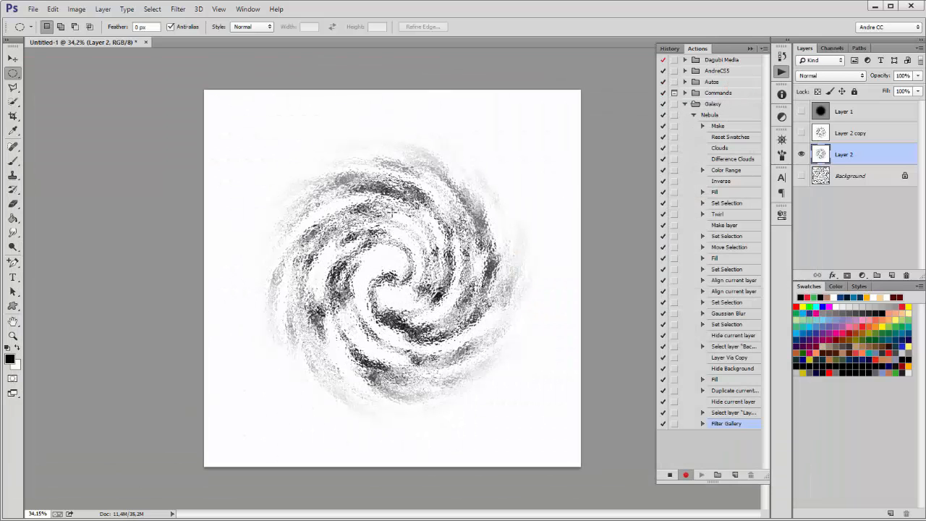
# Step: Show Layer 2 copy and apply Frosted Glass with Distortion 5, Smoothness 5, Scaling 130
pyautogui.hotkey('ctrl', '+')
pyautogui.click(864, 133)
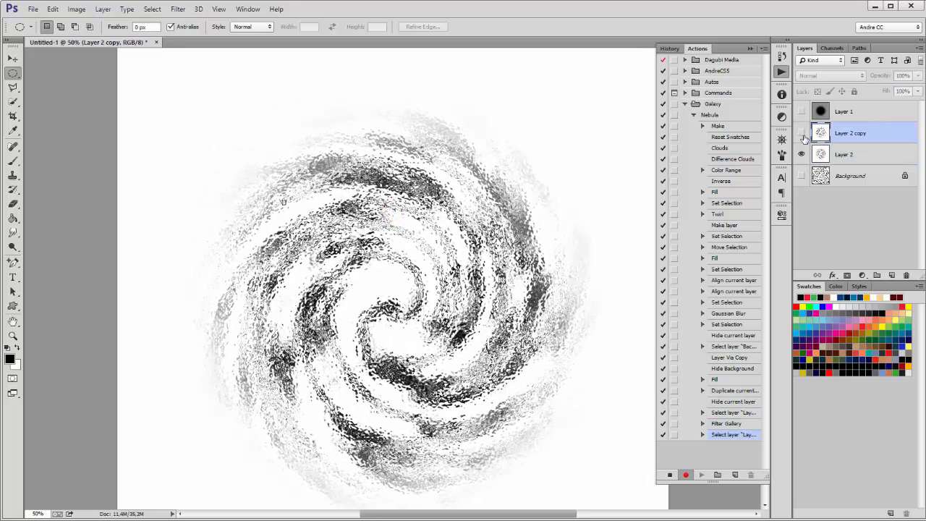
pyautogui.click(802, 133)
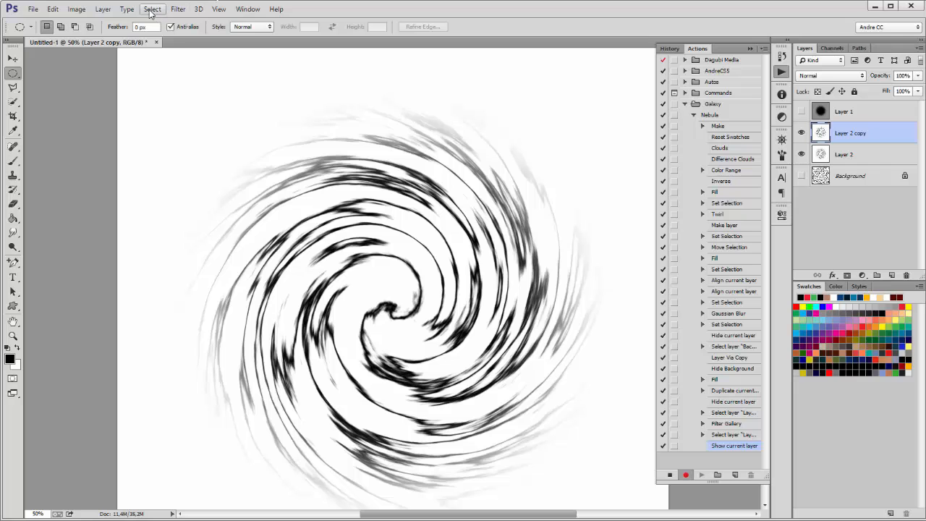
pyautogui.click(178, 10)
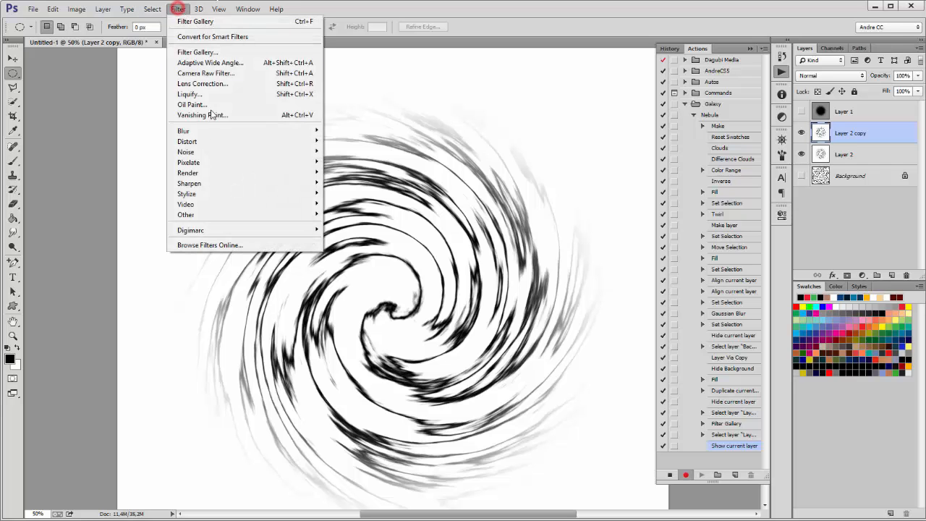
pyautogui.click(215, 50)
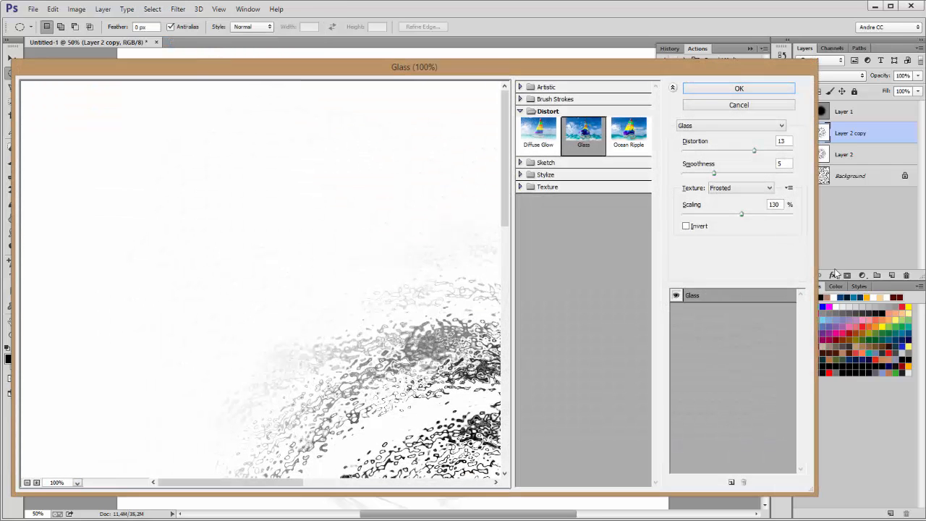
pyautogui.moveTo(392, 389); pyautogui.dragTo(345, 263)
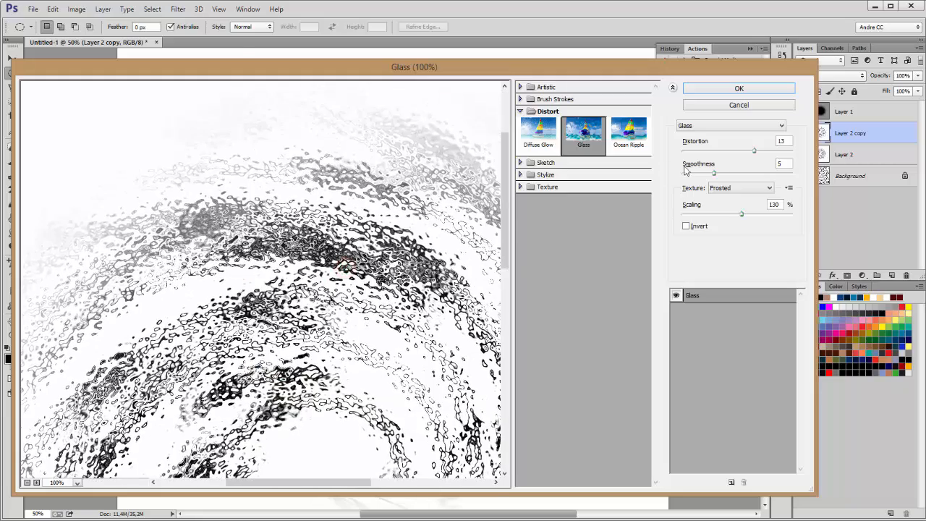
pyautogui.moveTo(754, 153); pyautogui.dragTo(715, 154)
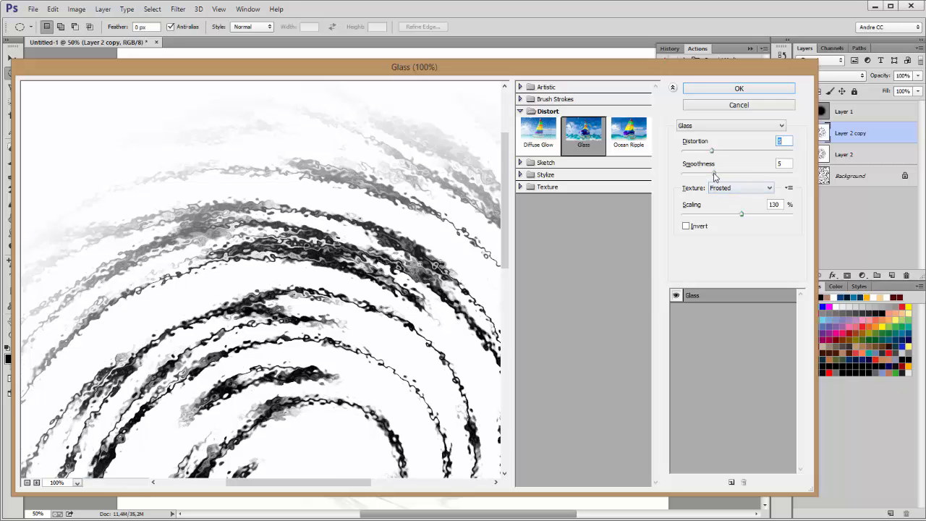
pyautogui.moveTo(715, 176); pyautogui.dragTo(715, 176)
pyautogui.moveTo(416, 361); pyautogui.dragTo(249, 316)
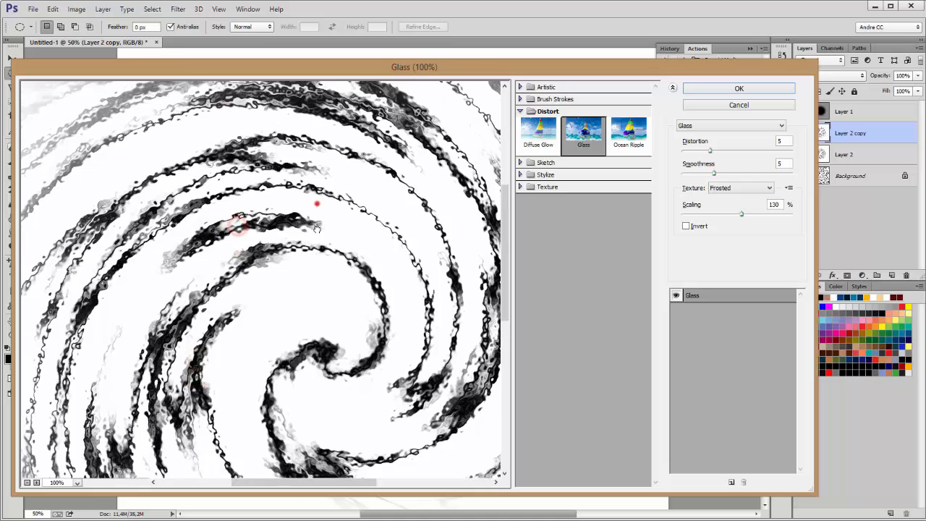
pyautogui.moveTo(316, 202); pyautogui.dragTo(330, 255)
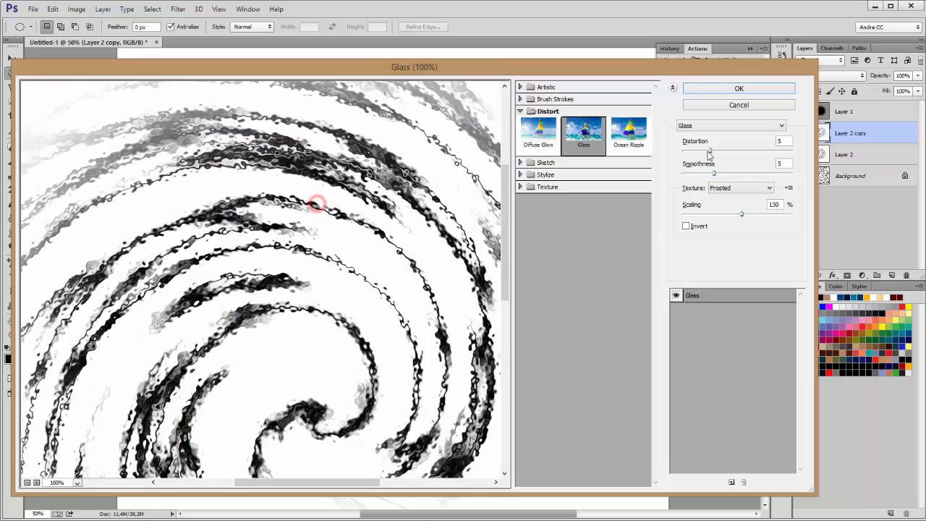
pyautogui.click(717, 90)
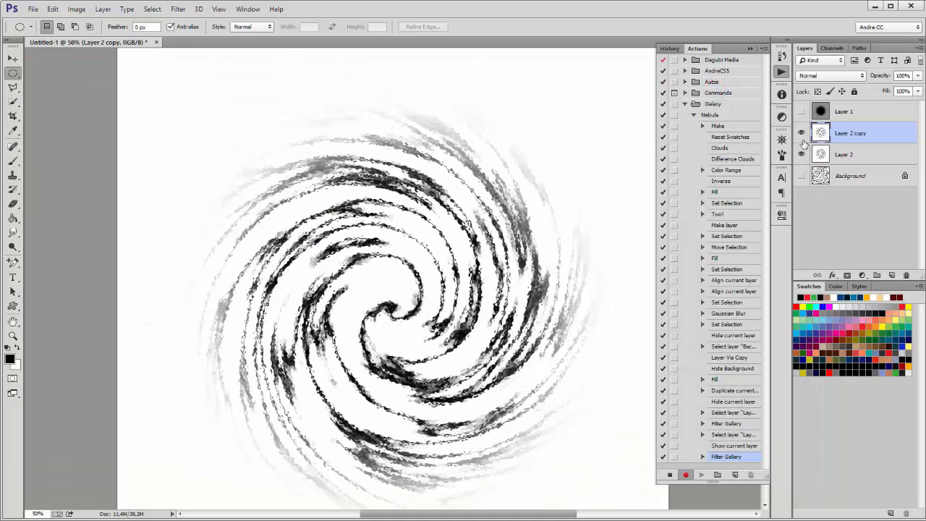
# Step: Set Layer 2 copy's blend mode to Darken and zoom the galaxy to 100%
pyautogui.click(802, 133)
pyautogui.click(801, 133)
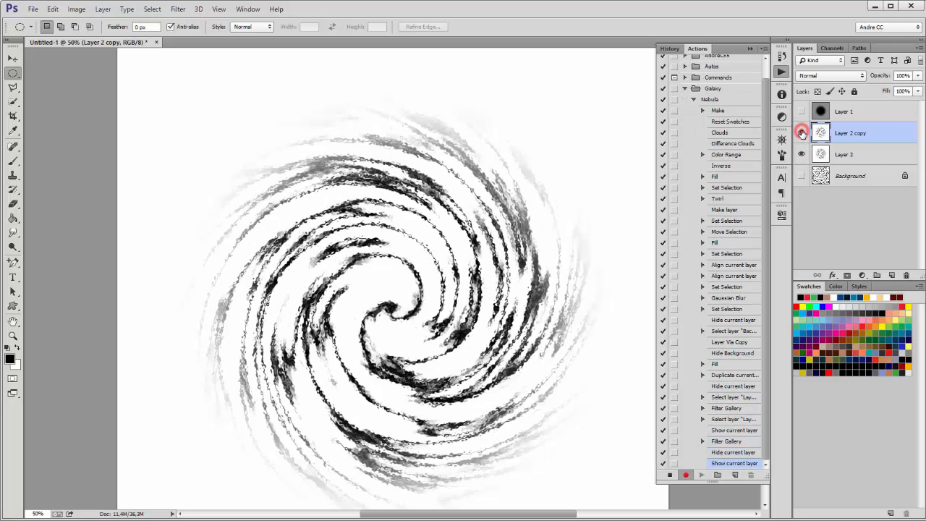
pyautogui.click(801, 133)
pyautogui.click(801, 133)
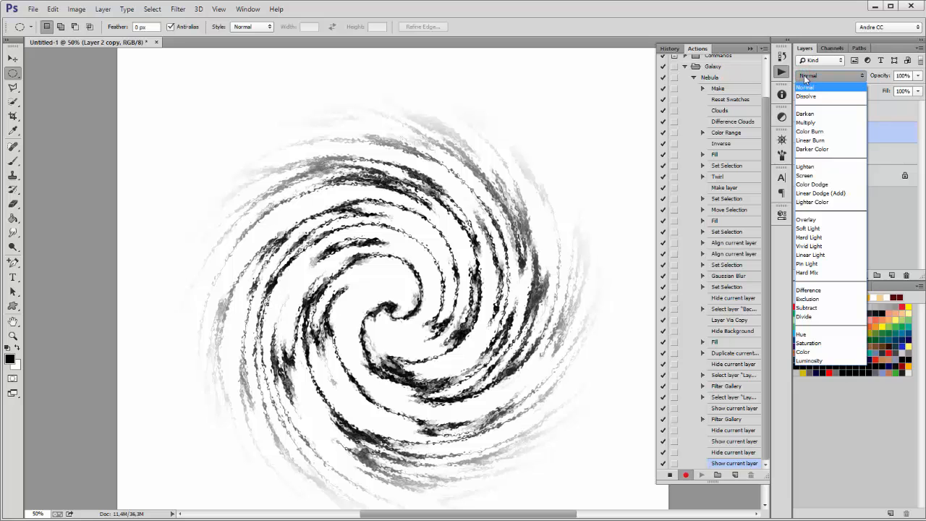
pyautogui.click(811, 114)
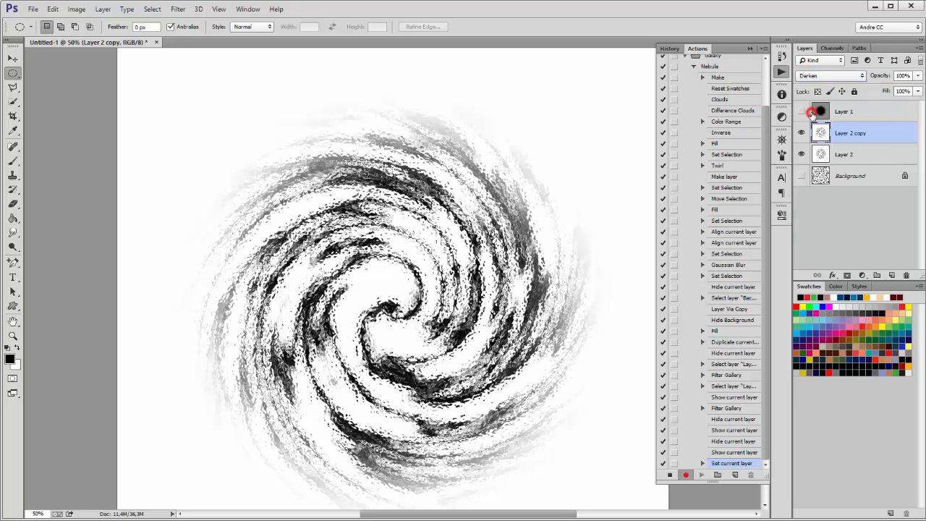
pyautogui.click(483, 305)
pyautogui.keyDown('ctrl'); pyautogui.click(482, 296); pyautogui.keyUp('ctrl')
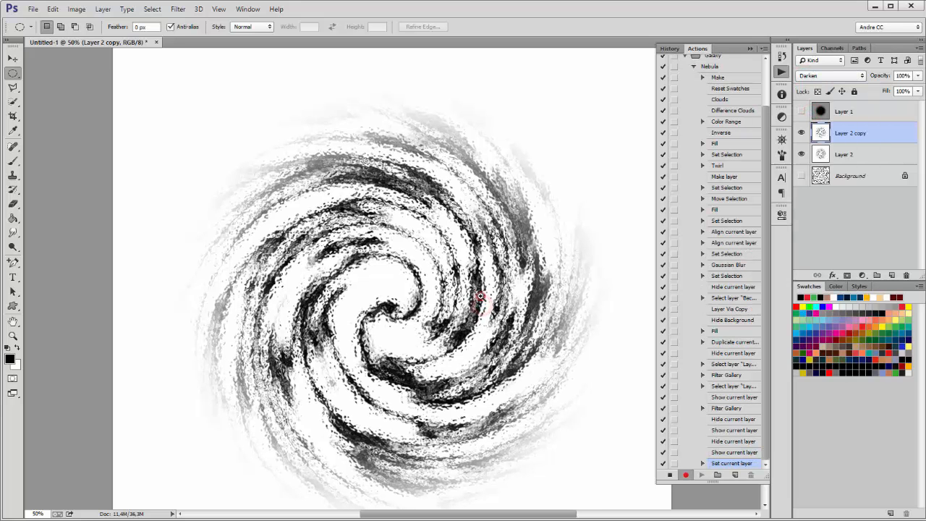
pyautogui.keyDown('ctrl'); pyautogui.click(482, 296); pyautogui.keyUp('ctrl')
# Step: Compare the galaxy with and without Layer 2 copy, then merge it with Layer 2
pyautogui.click(801, 134)
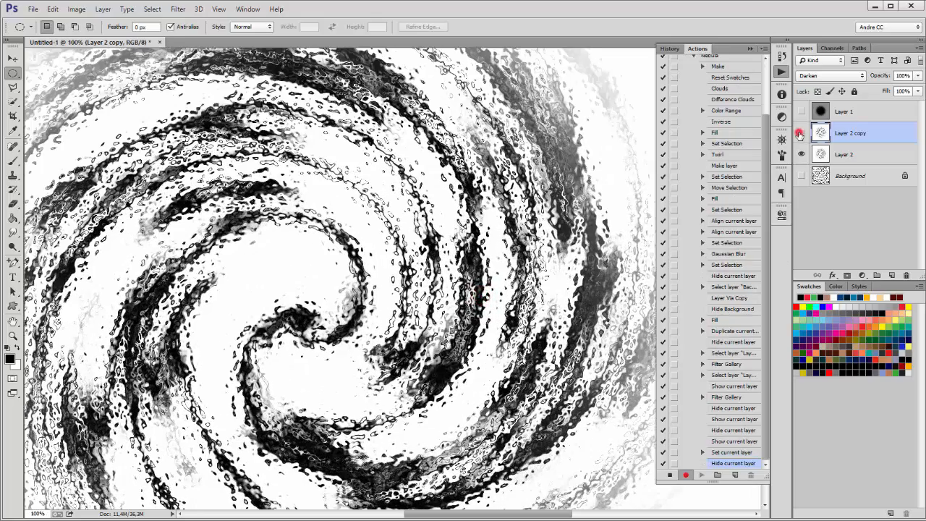
pyautogui.click(801, 133)
pyautogui.click(801, 133)
pyautogui.click(800, 133)
pyautogui.click(801, 133)
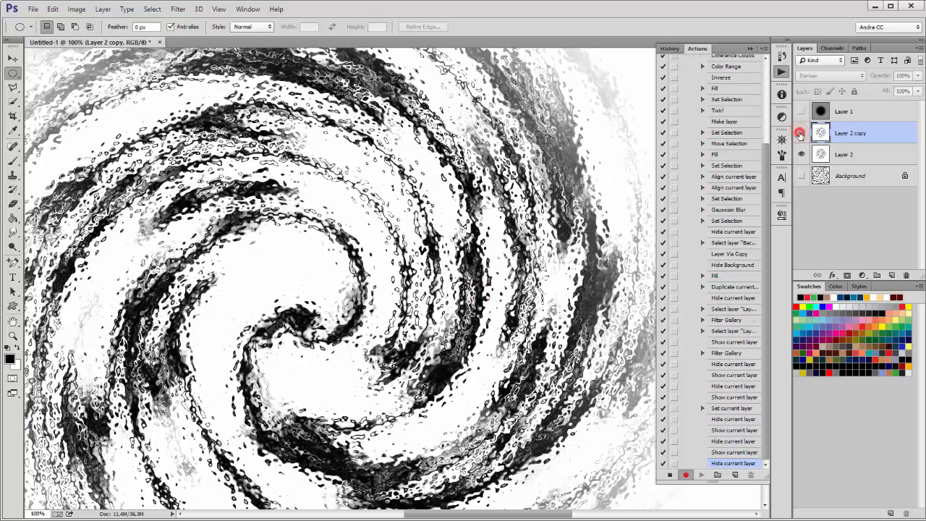
pyautogui.click(800, 133)
pyautogui.click(800, 133)
pyautogui.click(801, 133)
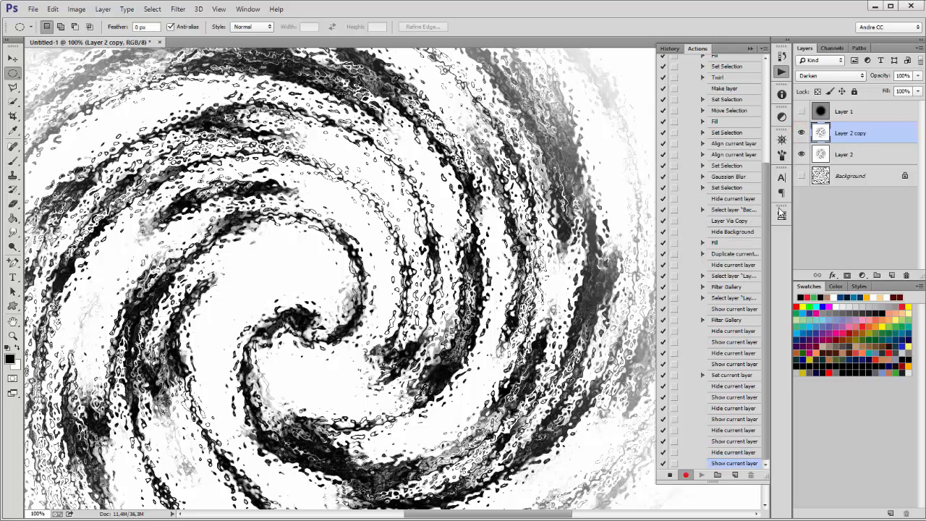
pyautogui.keyDown('shift'); pyautogui.click(861, 155); pyautogui.keyUp('shift')
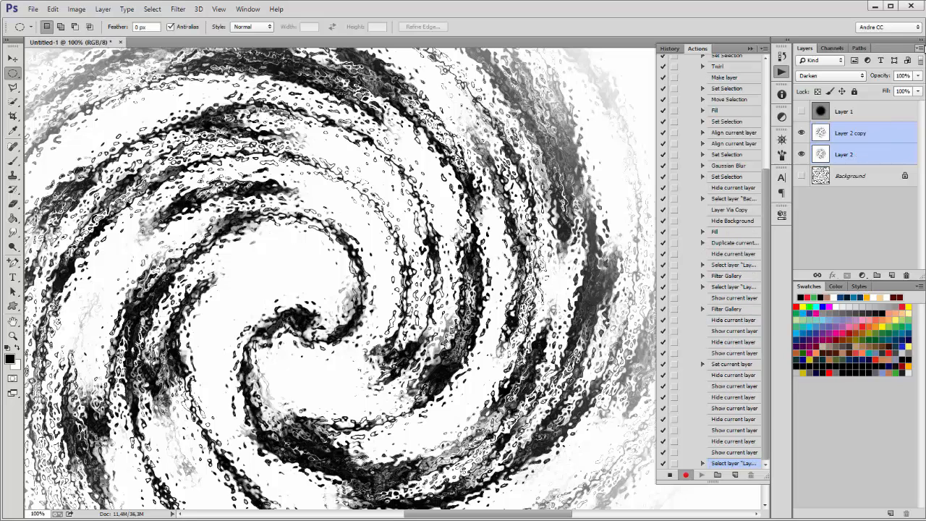
pyautogui.click(919, 47)
pyautogui.click(832, 249)
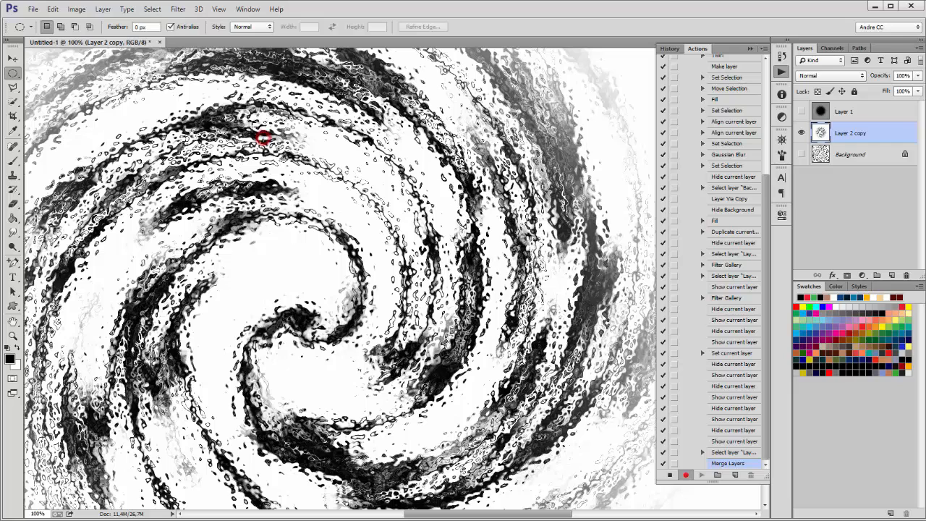
# Step: Invert the merged swirl to white arms on black and fit the whole canvas in view
pyautogui.click(76, 9)
pyautogui.moveTo(113, 41)
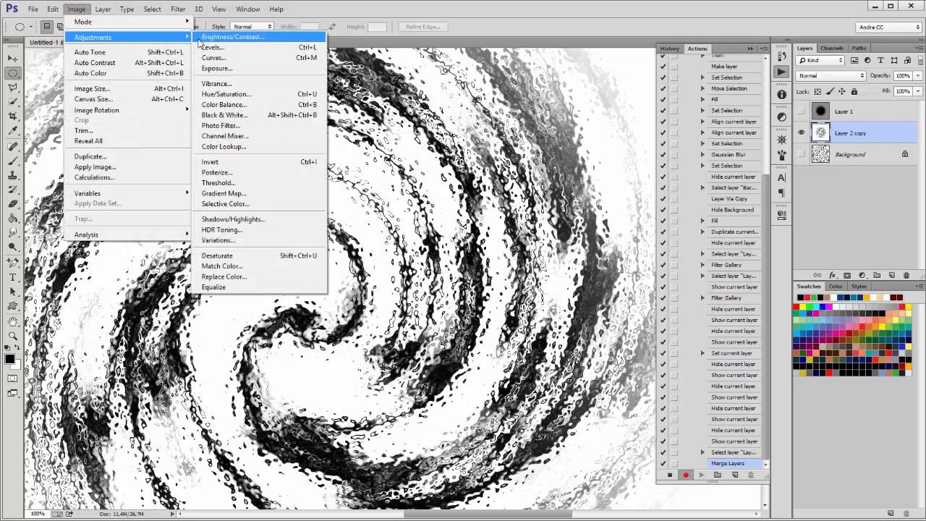
pyautogui.click(234, 167)
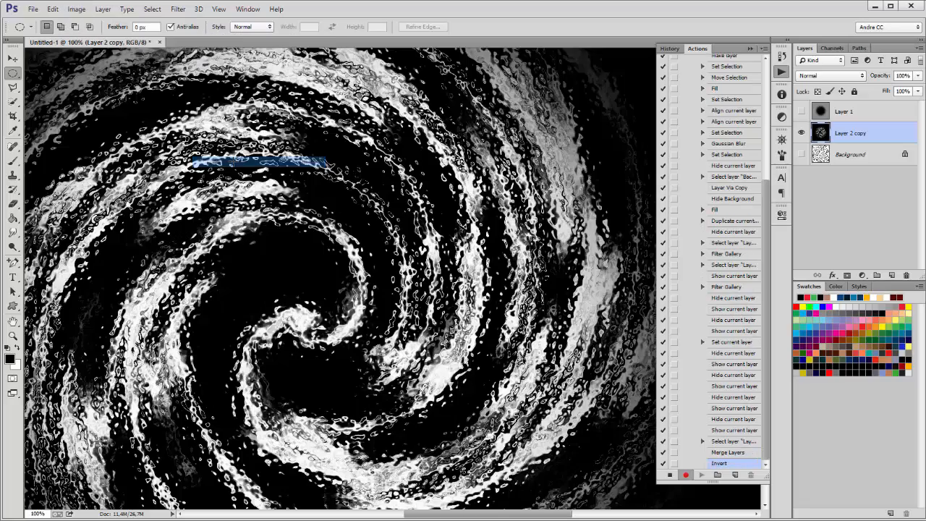
pyautogui.hotkey('ctrl', '0')
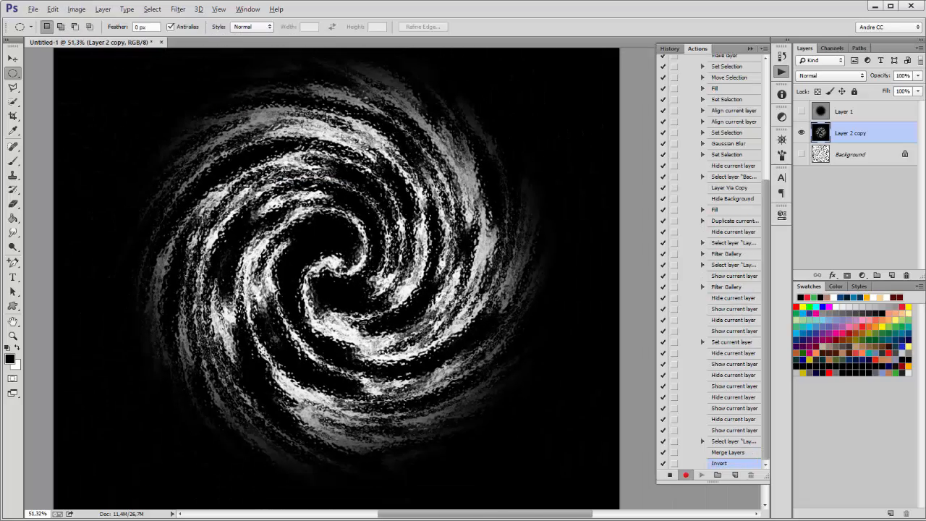
pyautogui.scroll(1, 367, 186)
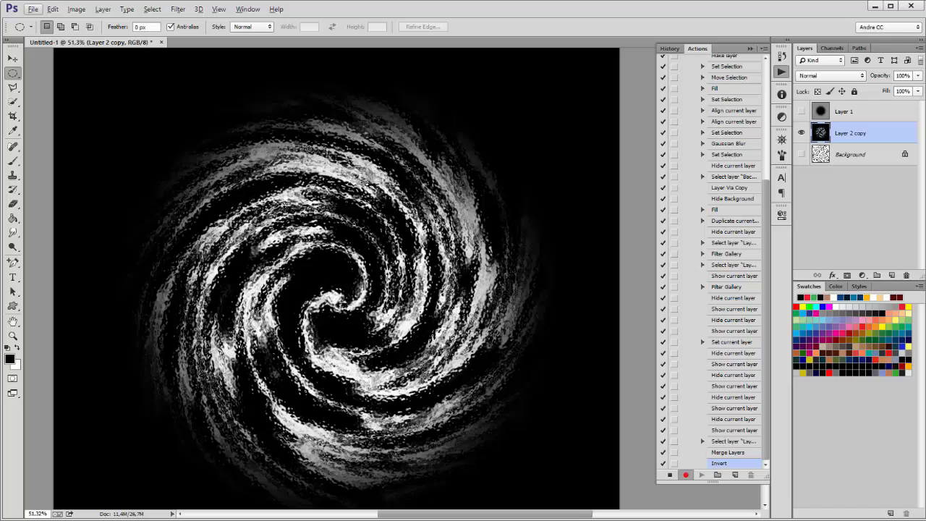
pyautogui.scroll(-1, 641, 190)
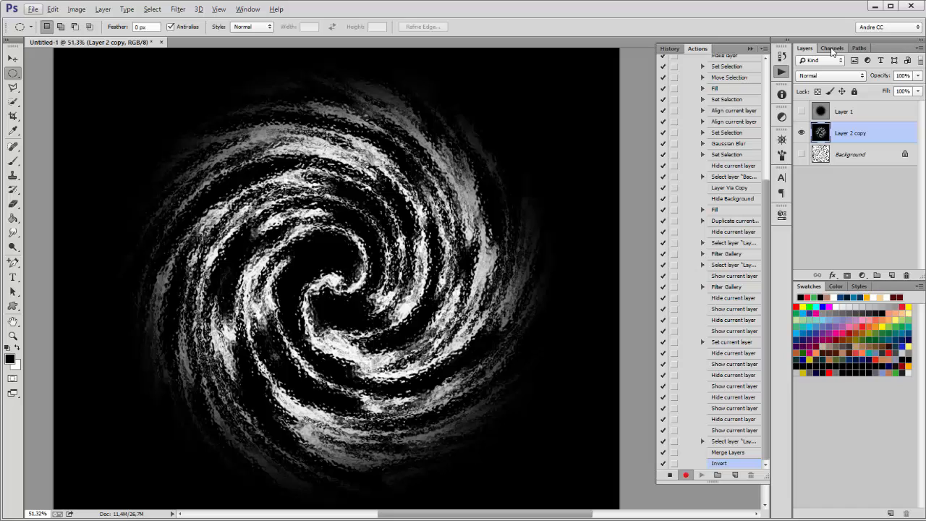
# Step: Load the image brightness as a selection, save it as Alpha 1, deselect, and select Alpha 1
pyautogui.click(831, 49)
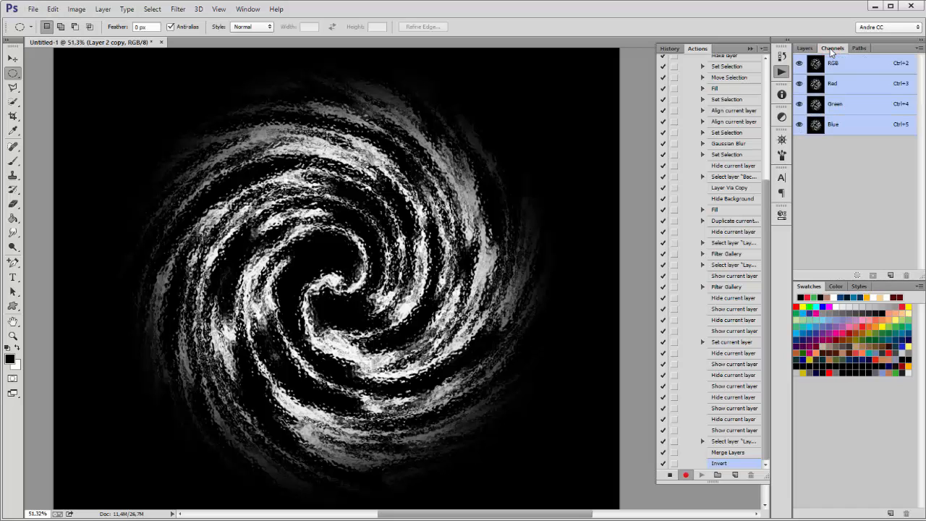
pyautogui.click(857, 277)
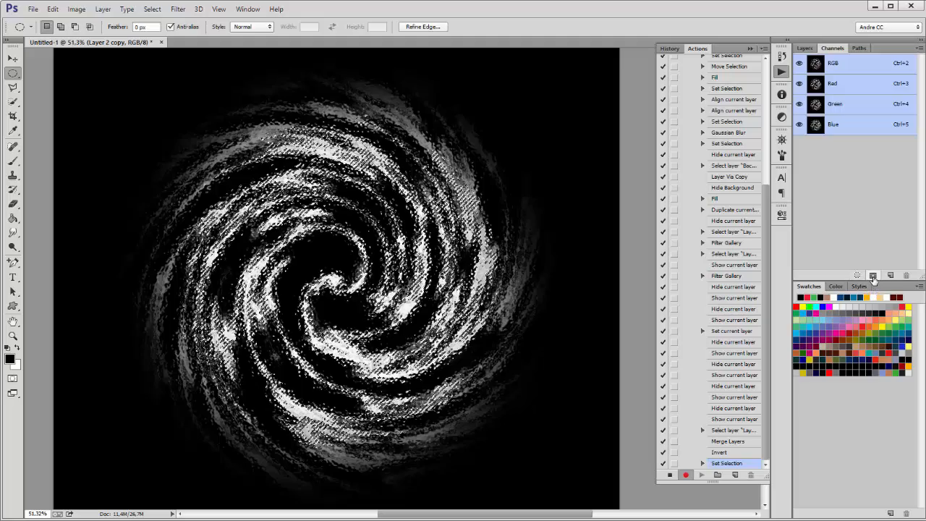
pyautogui.click(873, 276)
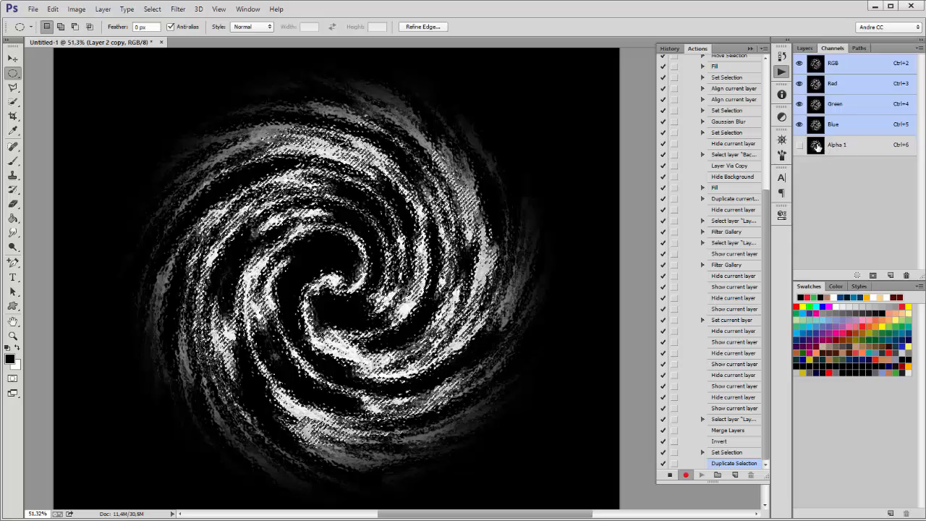
pyautogui.click(602, 157)
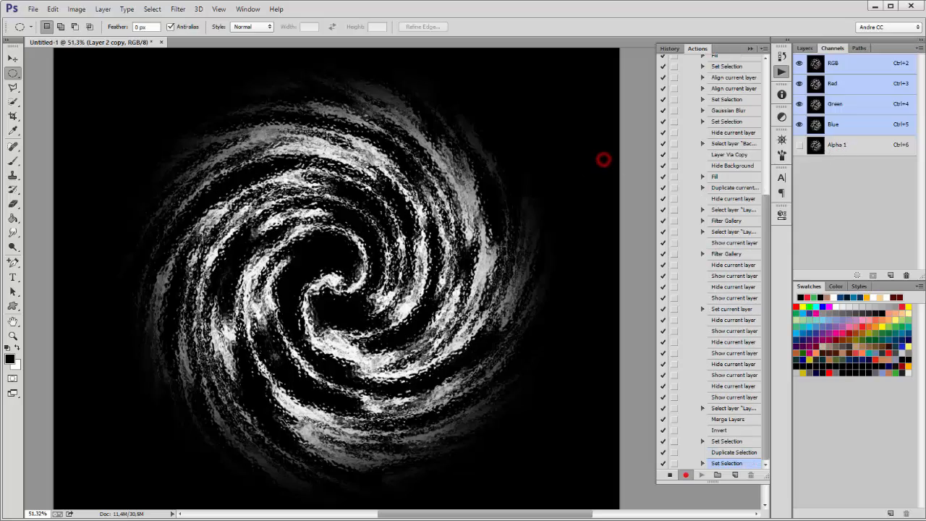
pyautogui.click(817, 147)
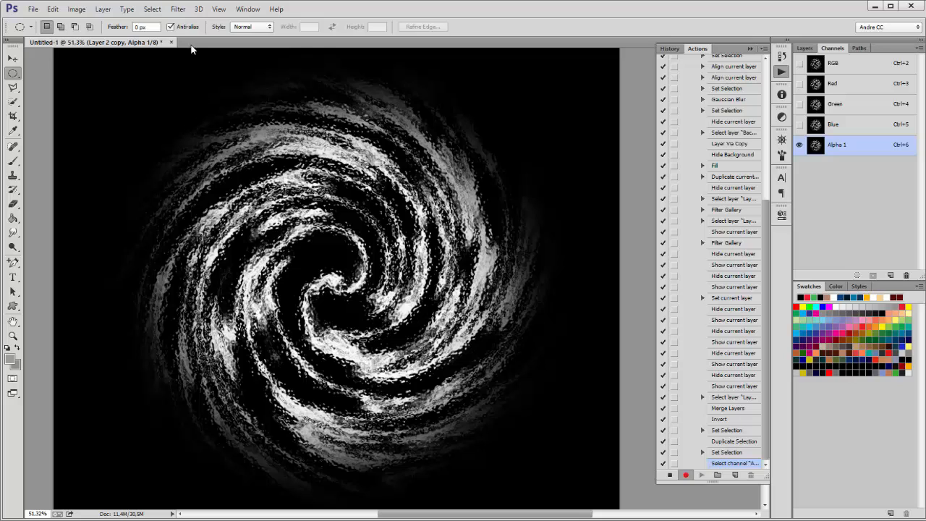
# Step: Blur the Alpha 1 channel with a 10-pixel Gaussian Blur and return to the Layers panel
pyautogui.click(177, 9)
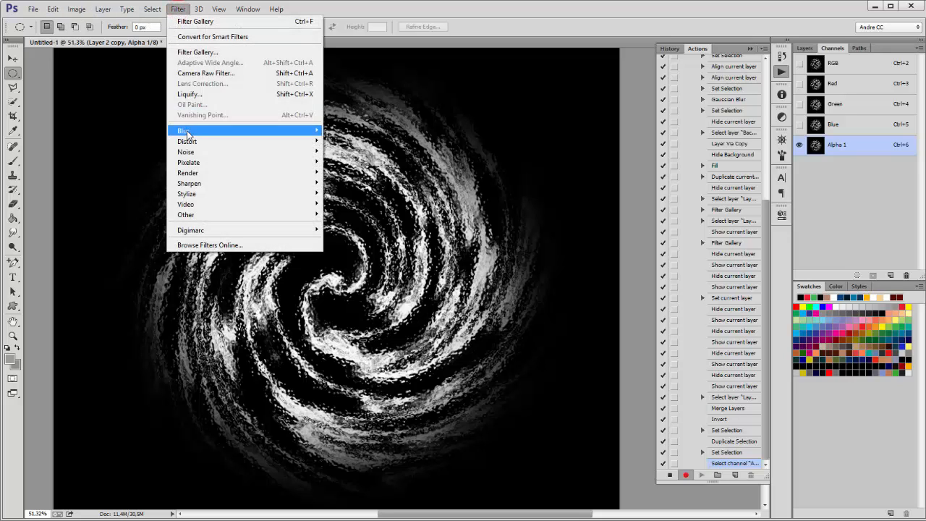
pyautogui.moveTo(183, 132)
pyautogui.click(117, 209)
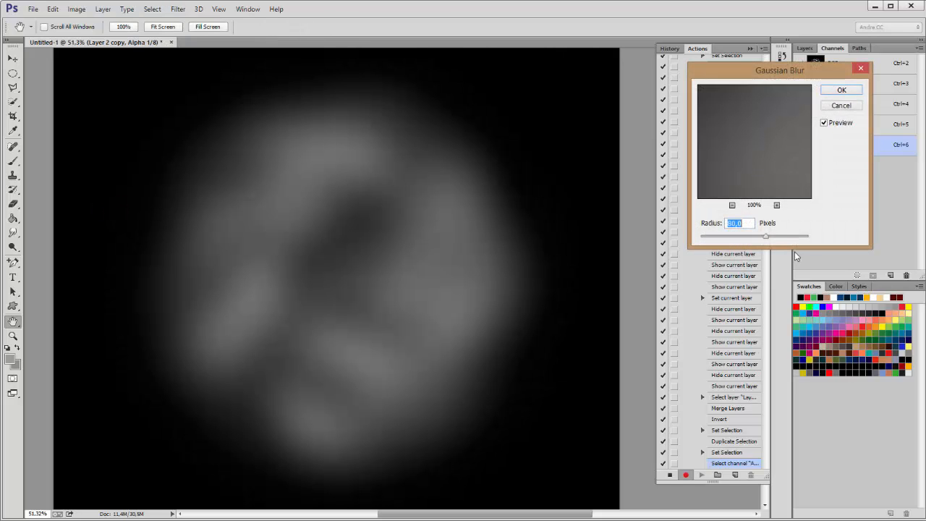
pyautogui.moveTo(761, 241)
pyautogui.mouseDown()
pyautogui.moveTo(726, 238)
pyautogui.moveTo(743, 239)
pyautogui.mouseUp()
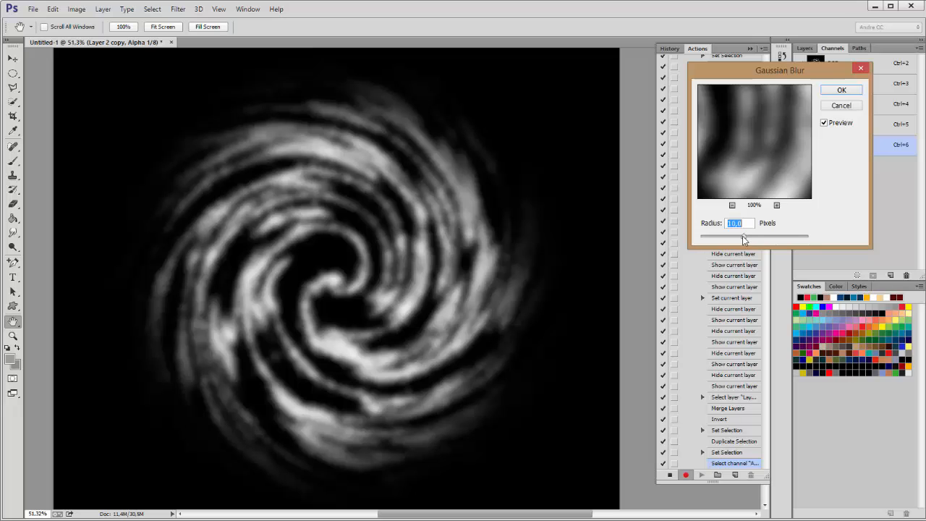
pyautogui.click(843, 90)
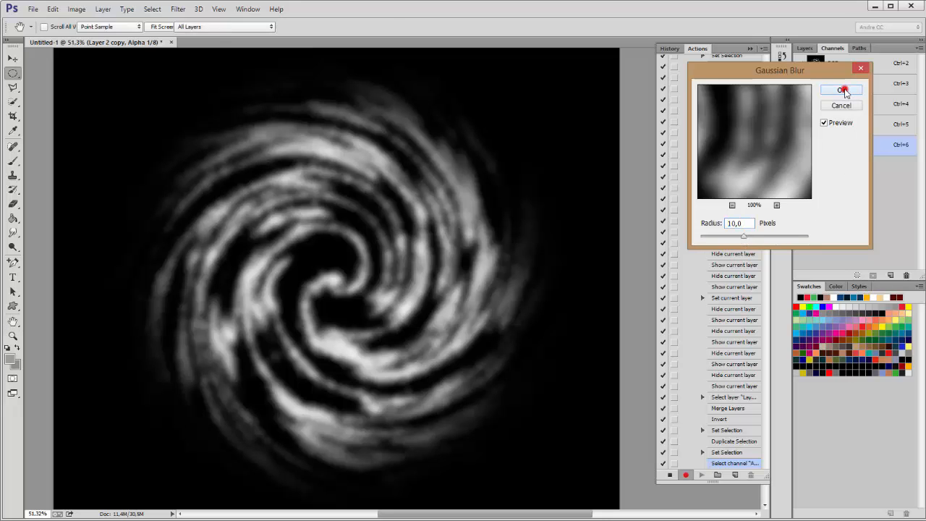
pyautogui.click(804, 49)
# Step: Add a new layer above Layer 2 copy and render grey Clouds into it
pyautogui.click(871, 136)
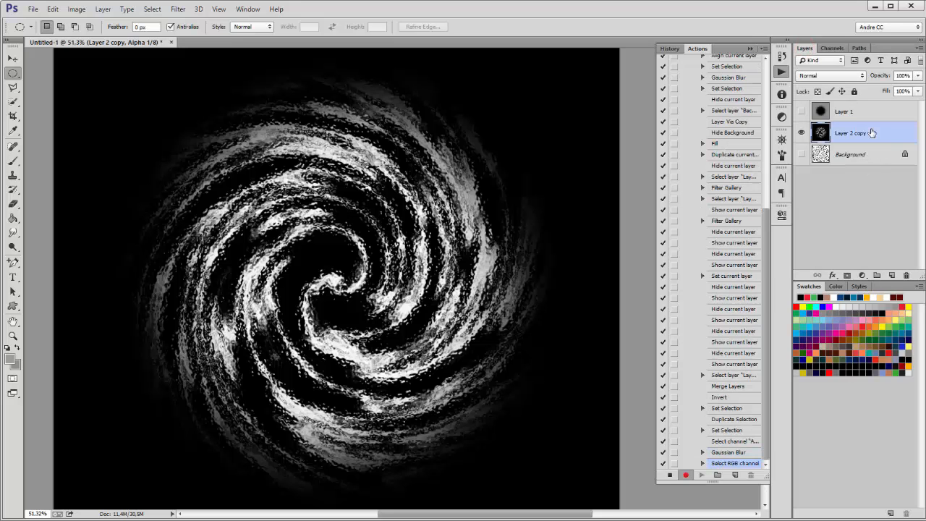
pyautogui.click(892, 275)
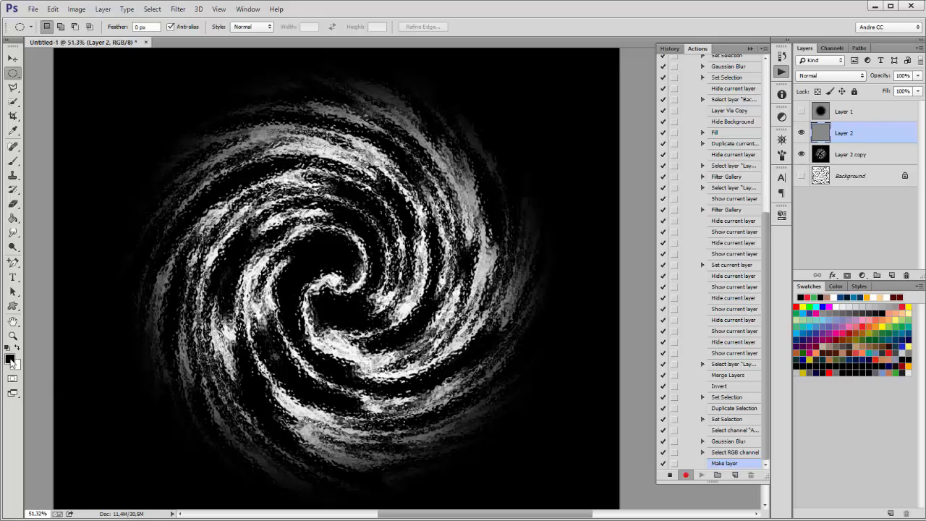
pyautogui.click(179, 8)
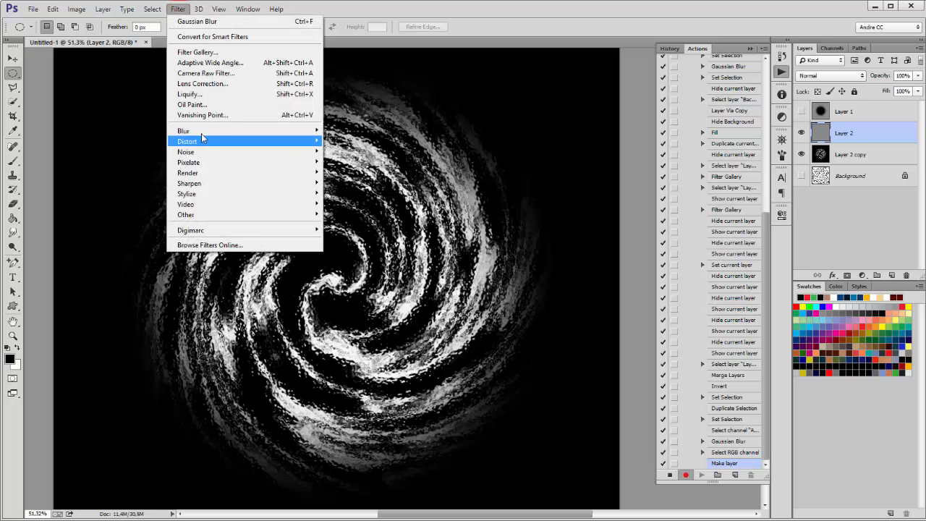
pyautogui.moveTo(202, 133)
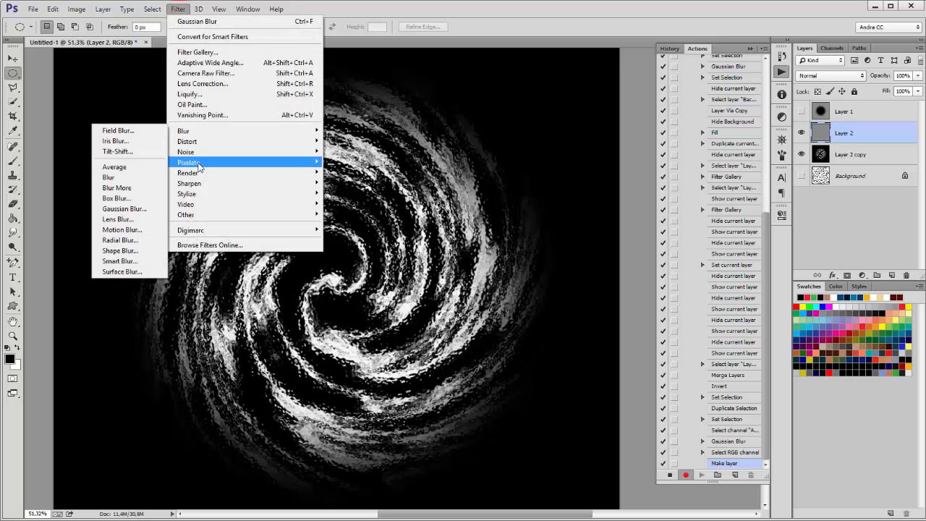
pyautogui.moveTo(197, 174)
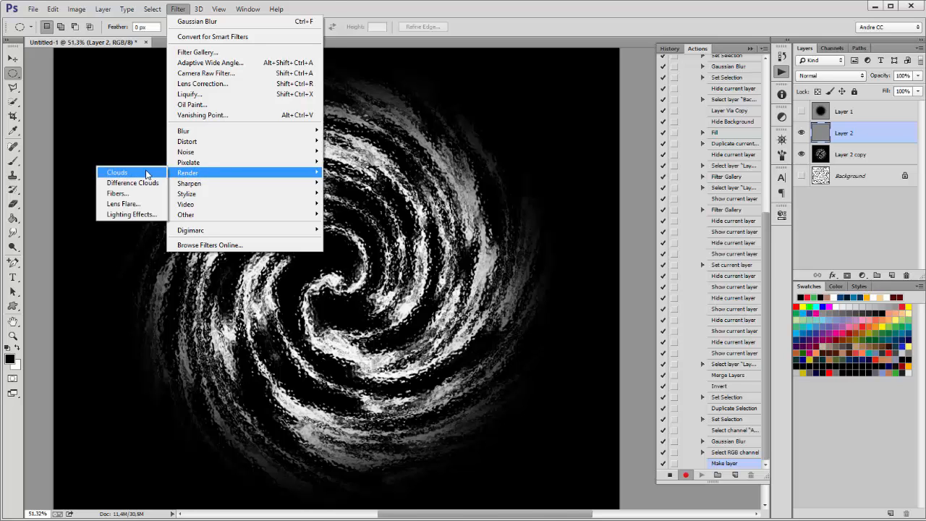
pyautogui.click(129, 172)
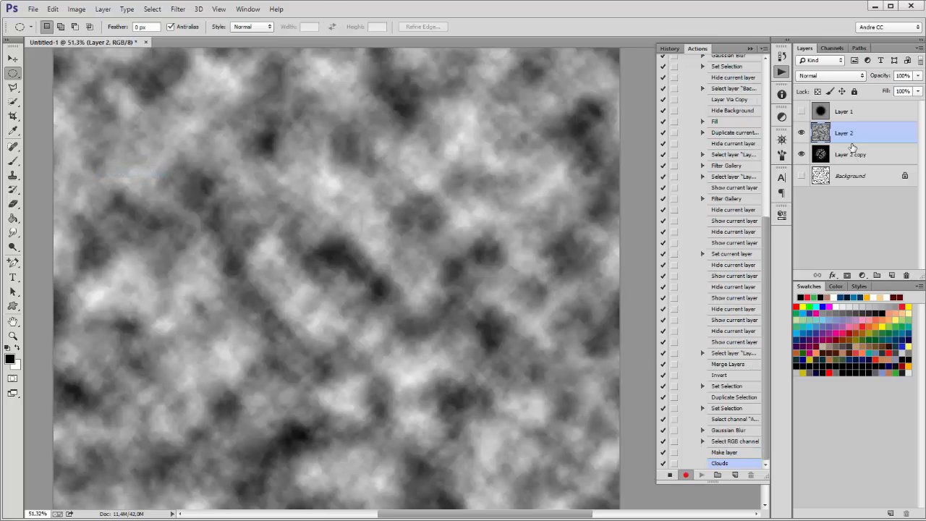
# Step: Load the Alpha 1 channel as a selection and return to the Layers panel
pyautogui.click(832, 49)
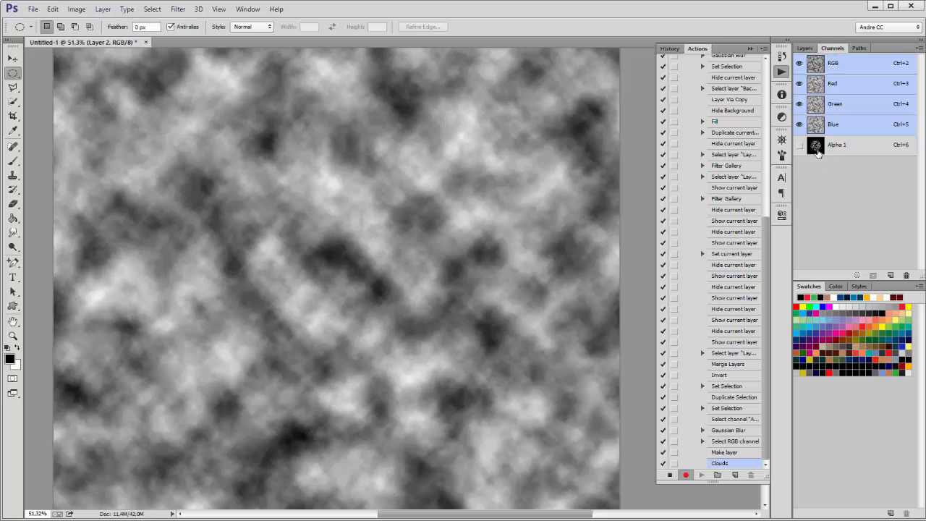
pyautogui.keyDown('ctrl'); pyautogui.click(816, 147); pyautogui.keyUp('ctrl')
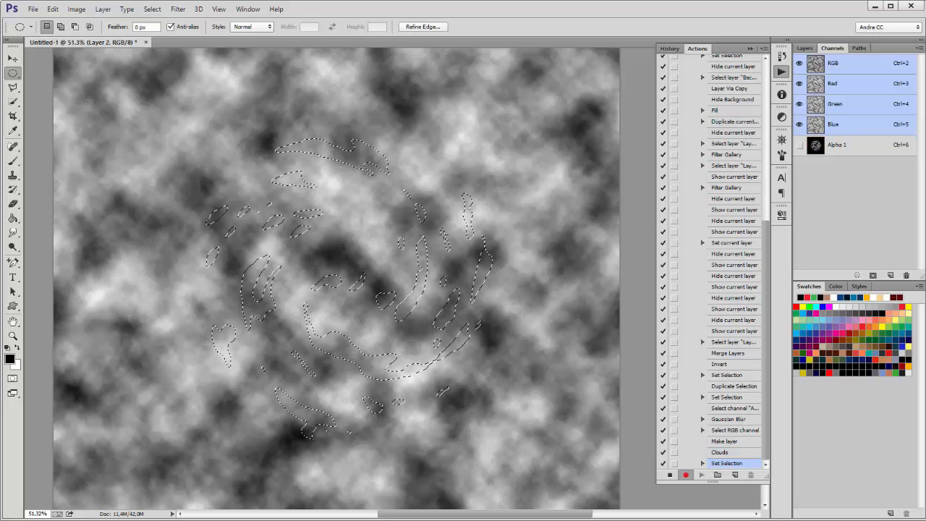
pyautogui.click(805, 48)
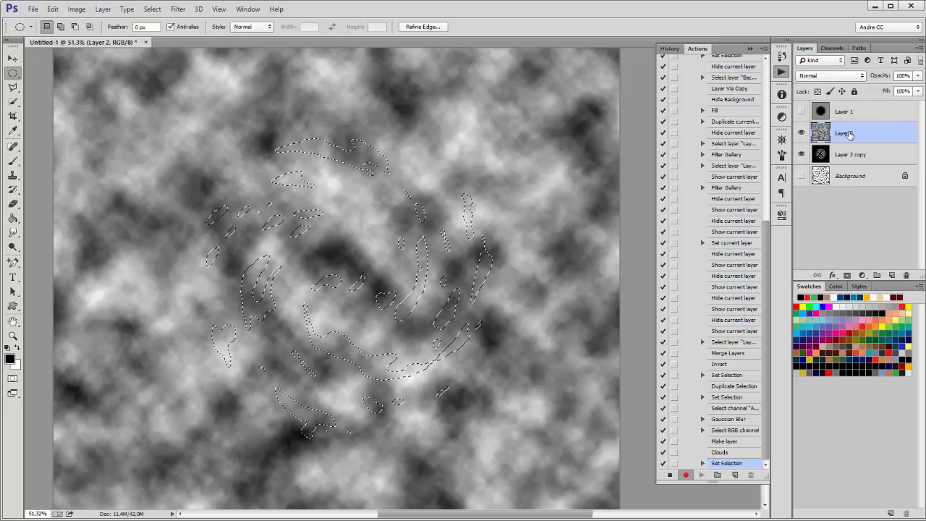
# Step: Copy the selected clouds to a new Layer 3 and hide Layer 2 and Layer 2 copy
pyautogui.rightClick(445, 161)
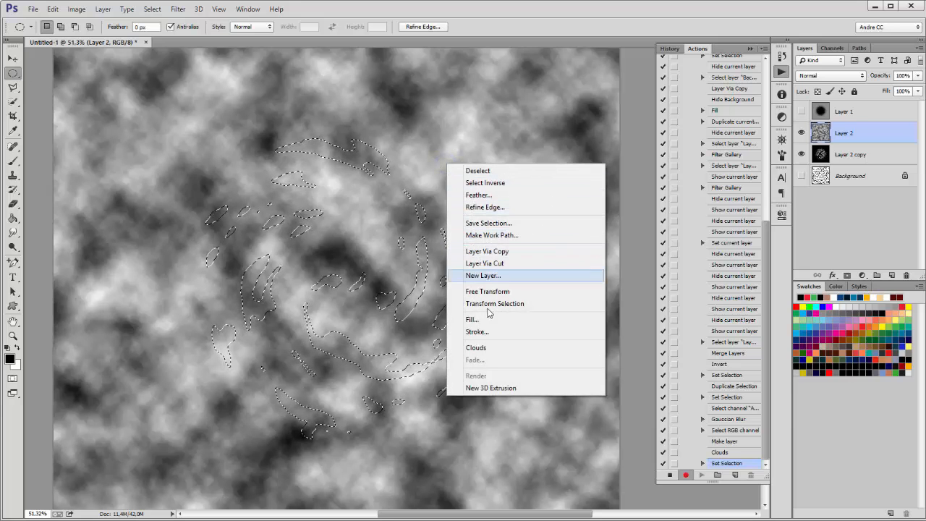
pyautogui.click(497, 253)
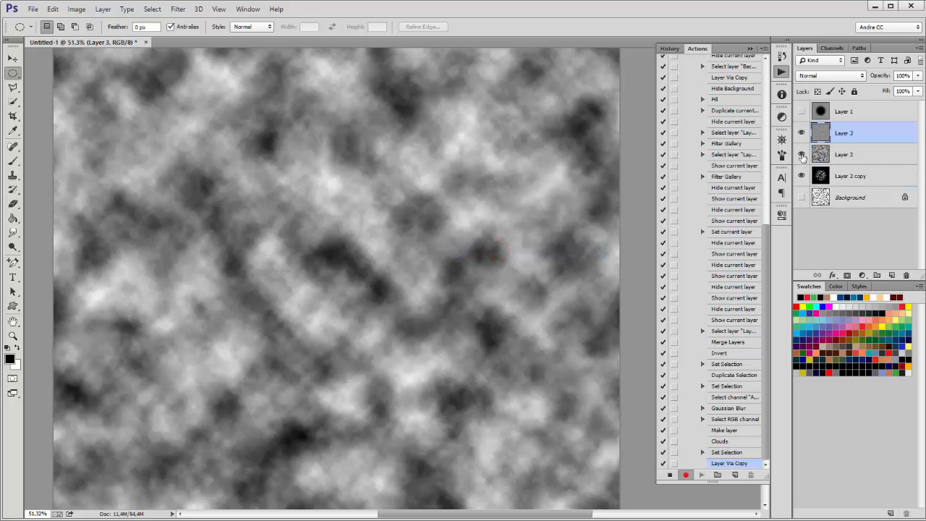
pyautogui.click(802, 154)
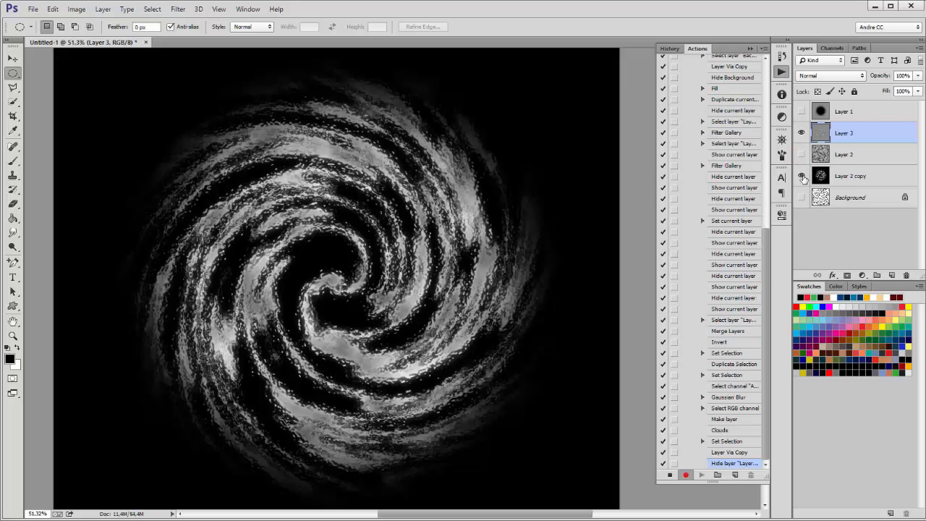
pyautogui.click(802, 176)
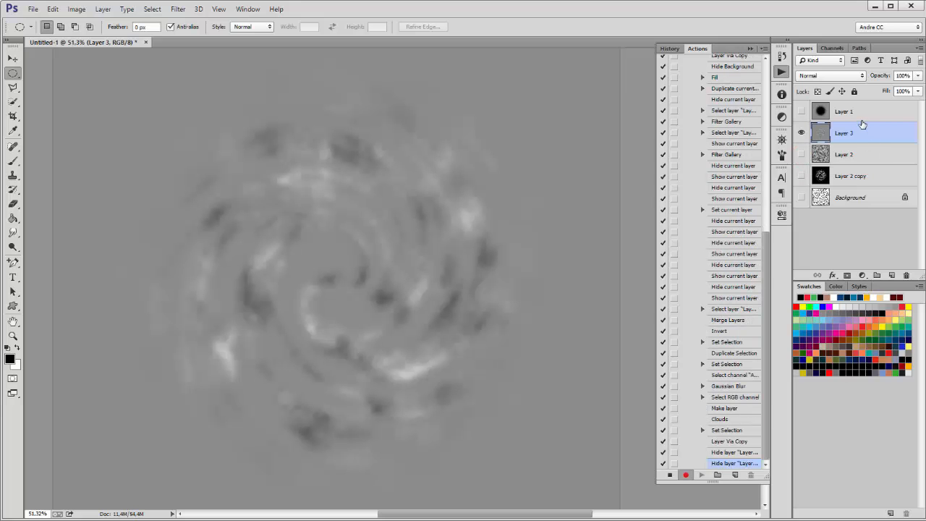
# Step: Fill black behind the cloud swirl on Layer 3 using Behind mode
pyautogui.click(53, 9)
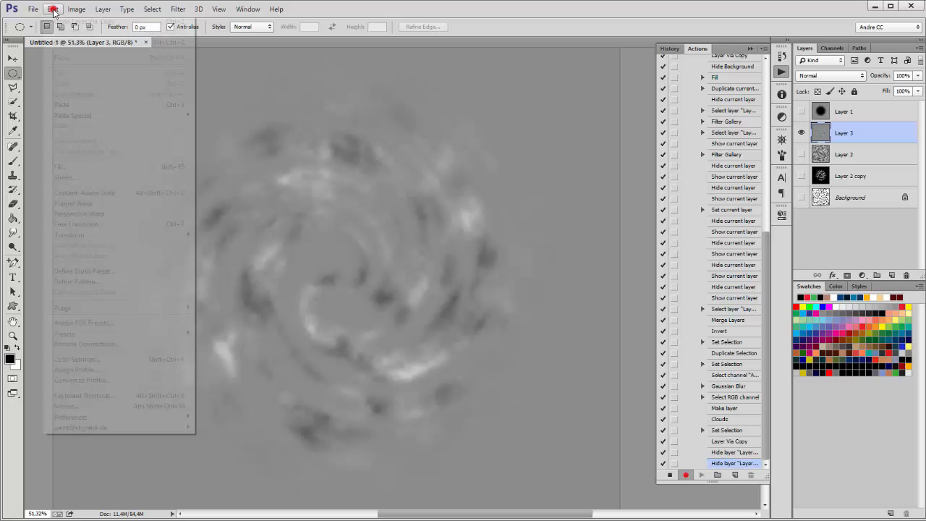
pyautogui.click(80, 166)
pyautogui.click(438, 222)
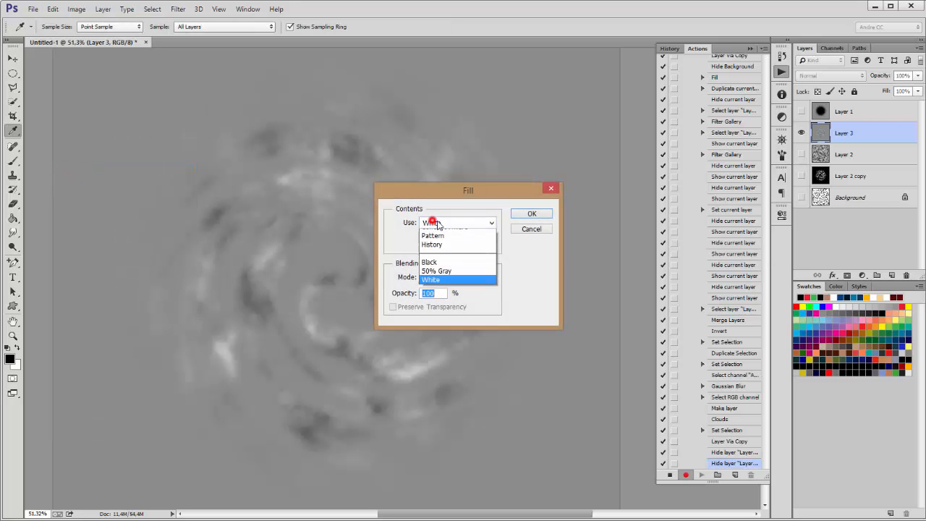
pyautogui.click(435, 304)
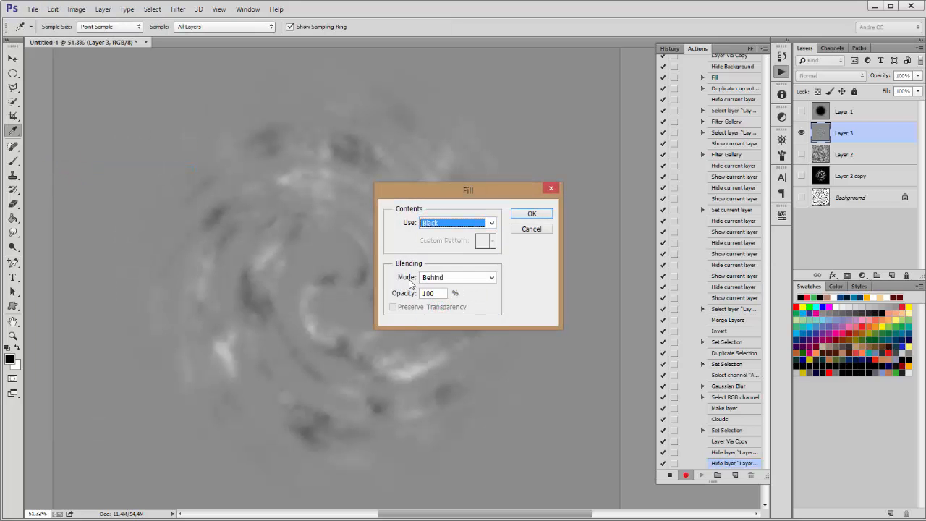
pyautogui.click(533, 213)
pyautogui.press('m')
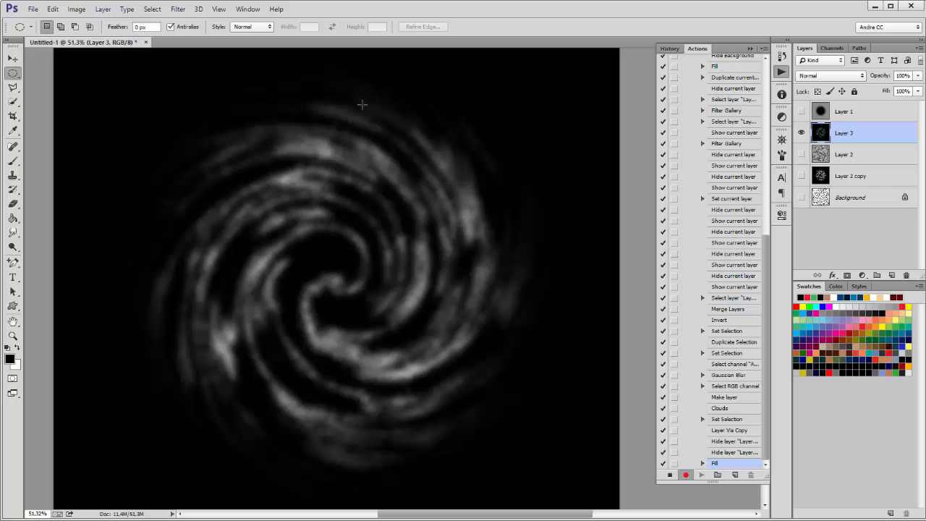
# Step: Choose the Artistic > Plastic Wrap effect in the Filter Gallery
pyautogui.click(180, 10)
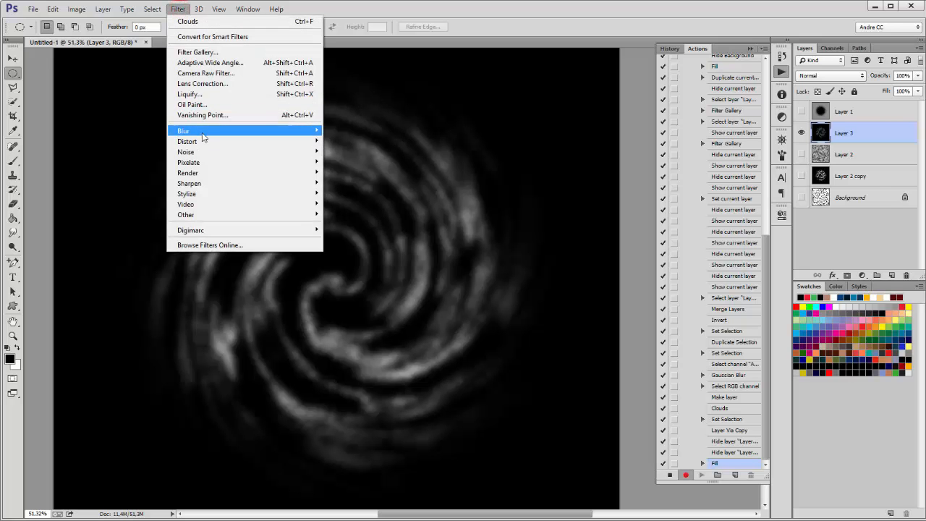
pyautogui.click(196, 52)
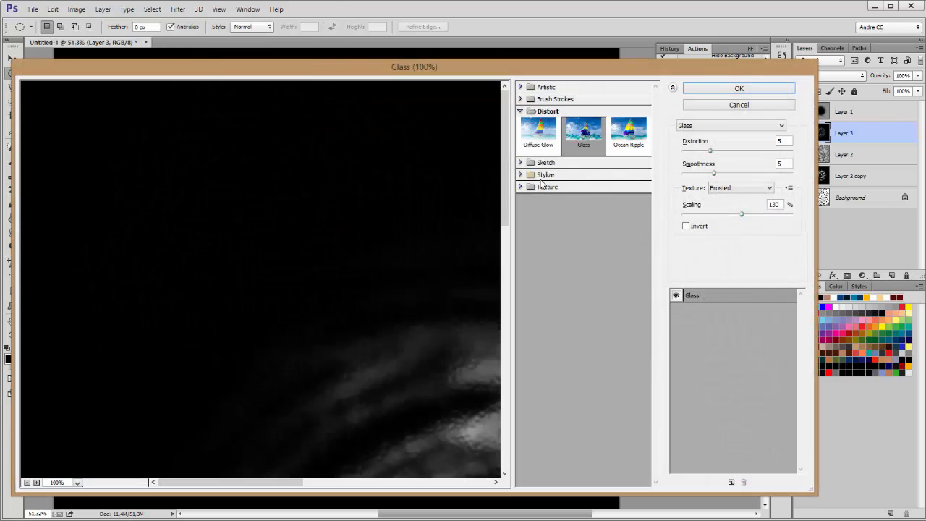
pyautogui.click(520, 88)
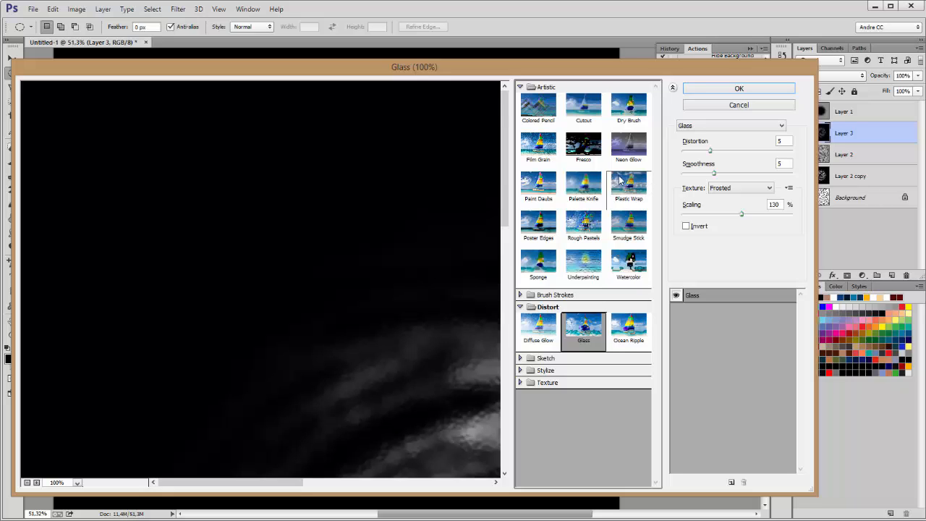
pyautogui.click(781, 126)
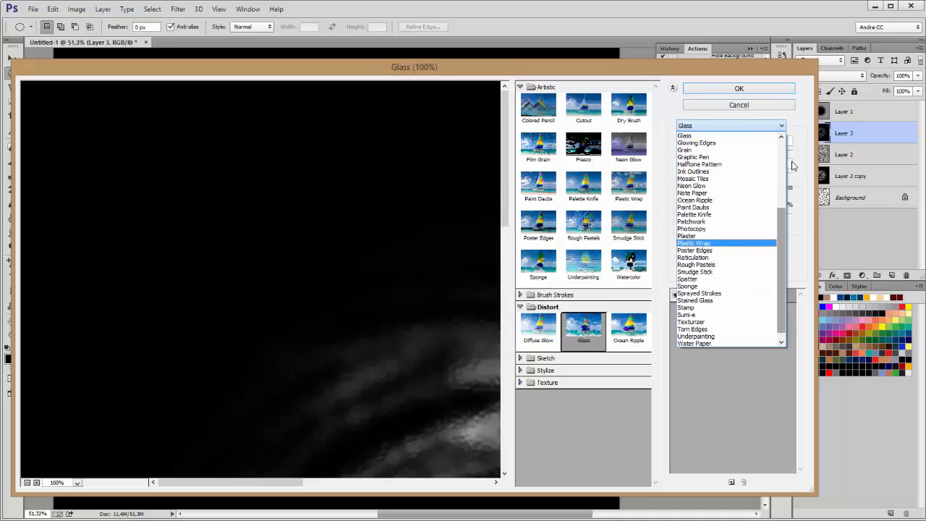
pyautogui.click(632, 73)
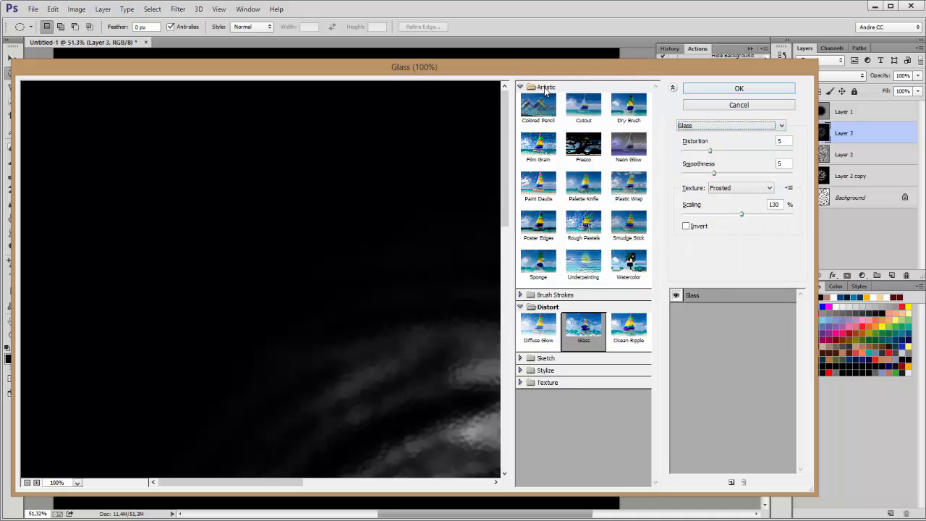
pyautogui.click(628, 186)
# Step: Apply Plastic Wrap with Highlight Strength 14, Detail 15 and lowered Smoothness
pyautogui.moveTo(403, 347); pyautogui.dragTo(203, 230)
pyautogui.moveTo(393, 213); pyautogui.dragTo(360, 233)
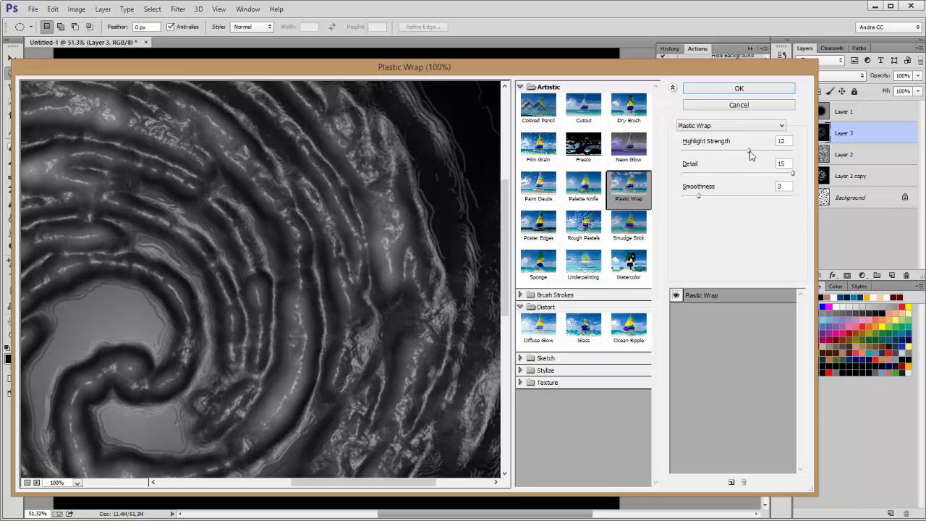
pyautogui.moveTo(750, 154)
pyautogui.mouseDown()
pyautogui.moveTo(742, 154)
pyautogui.moveTo(757, 152)
pyautogui.mouseUp()
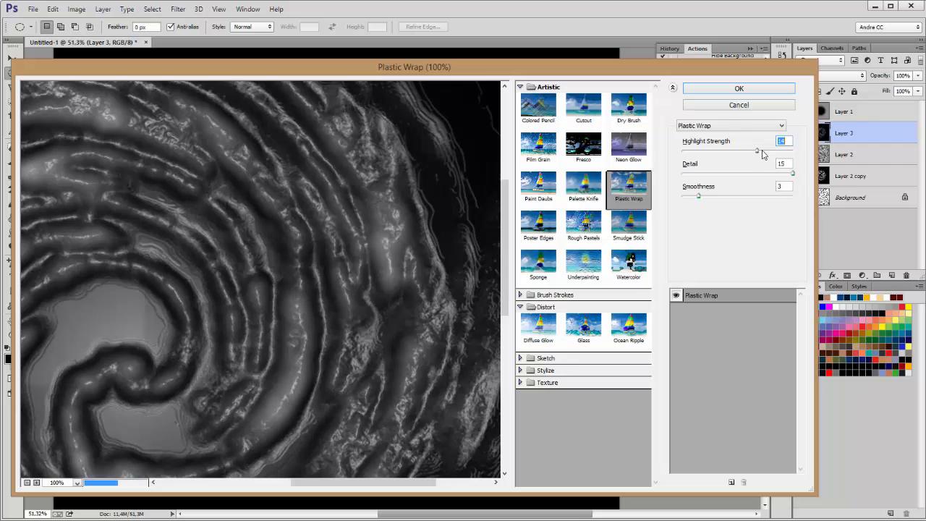
pyautogui.click(793, 175)
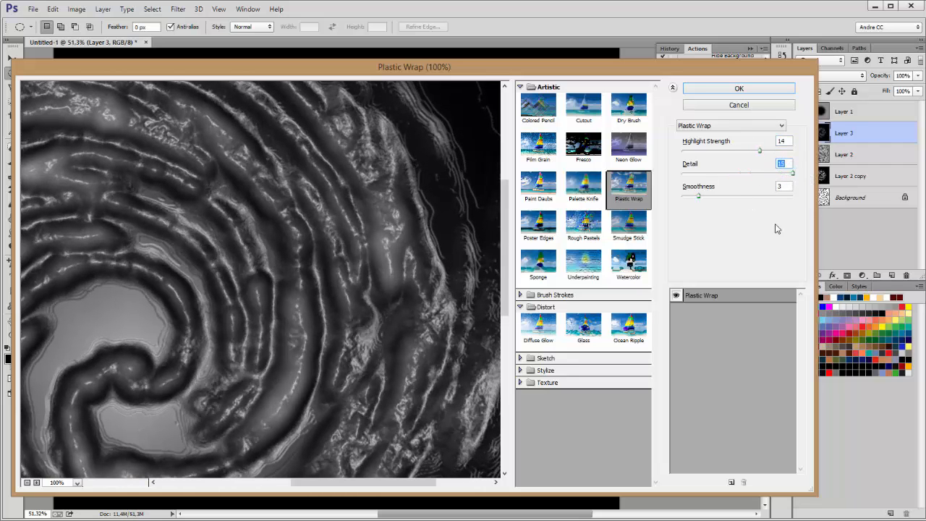
pyautogui.moveTo(699, 196); pyautogui.dragTo(694, 196)
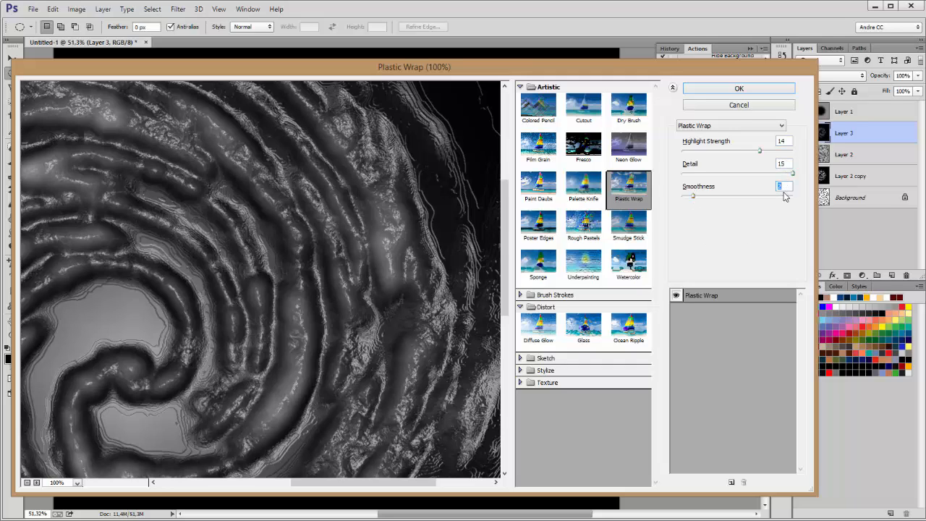
pyautogui.click(739, 89)
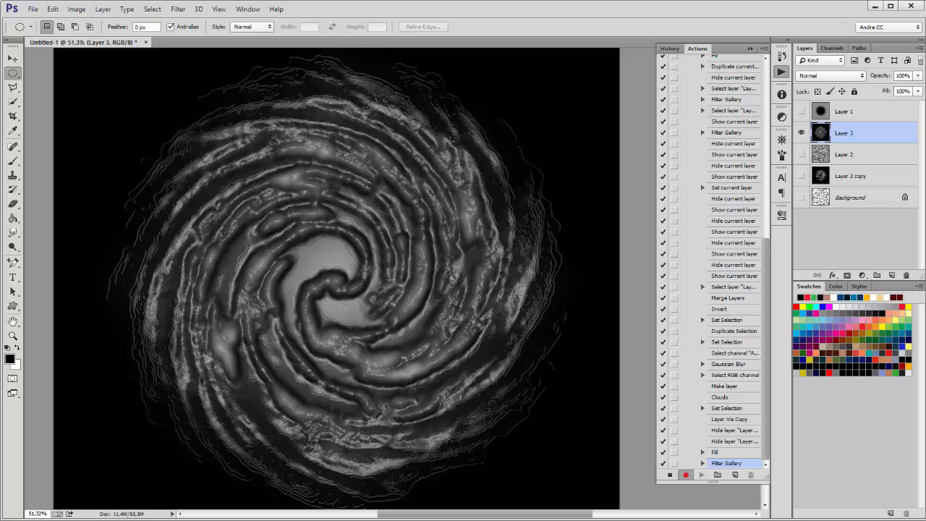
# Step: Load the Alpha 1 channel as a selection and invert it
pyautogui.click(832, 48)
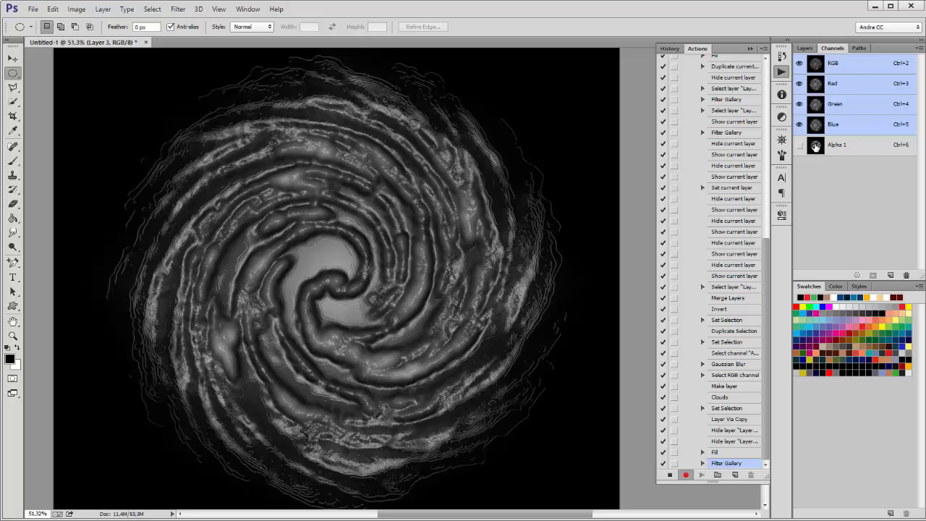
pyautogui.keyDown('ctrl'); pyautogui.click(815, 146); pyautogui.keyUp('ctrl')
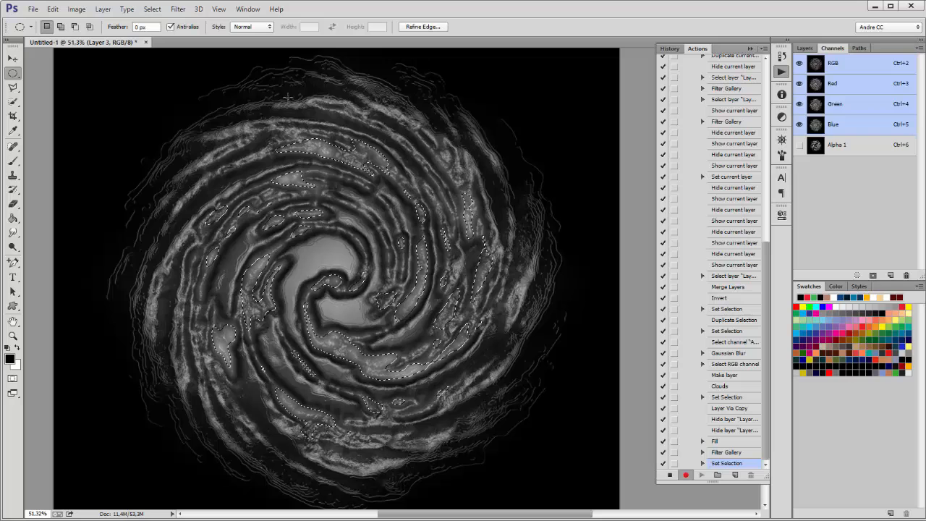
pyautogui.click(152, 9)
pyautogui.click(160, 54)
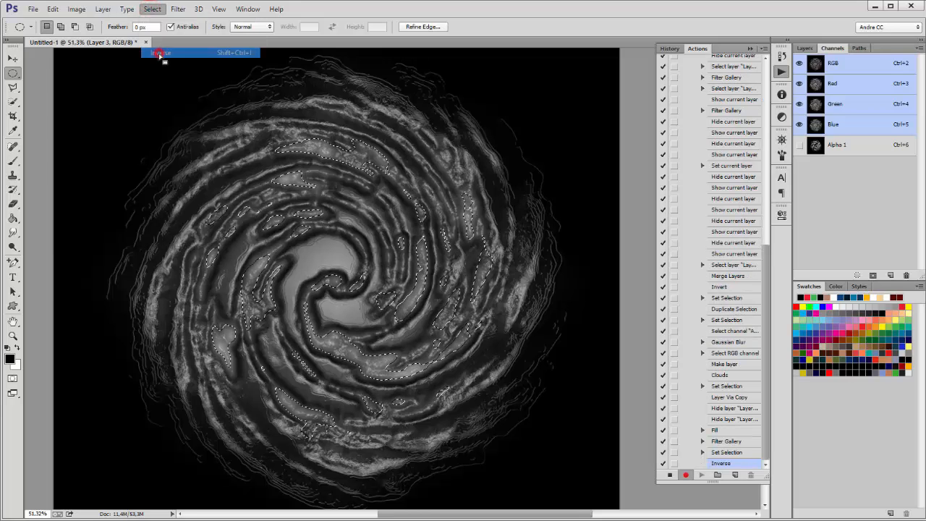
pyautogui.click(803, 47)
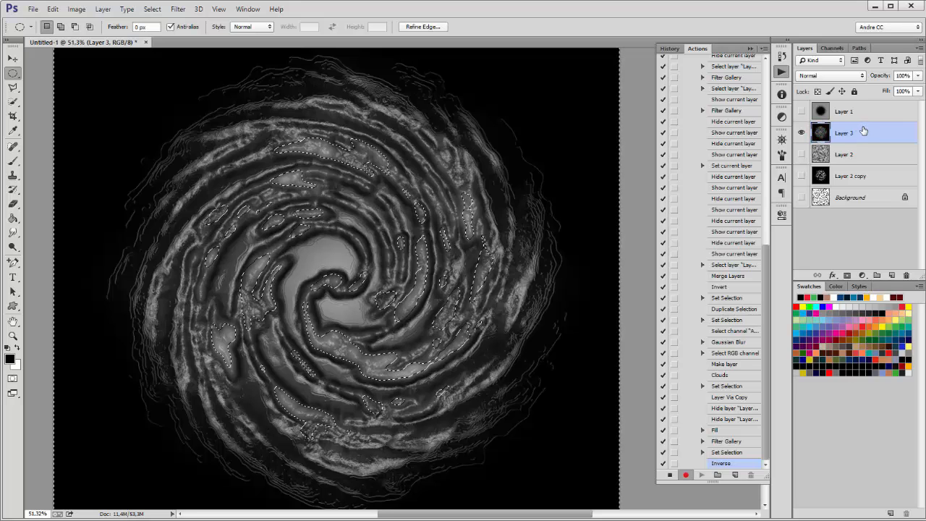
# Step: Darken Layer 3's midtones strongly with Levels so only bright streaks remain
pyautogui.click(77, 9)
pyautogui.moveTo(154, 42)
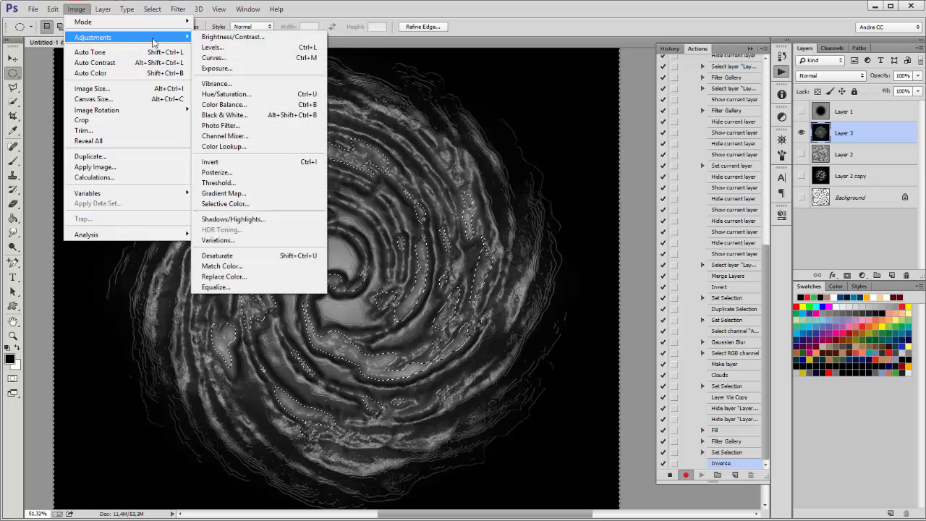
pyautogui.click(212, 47)
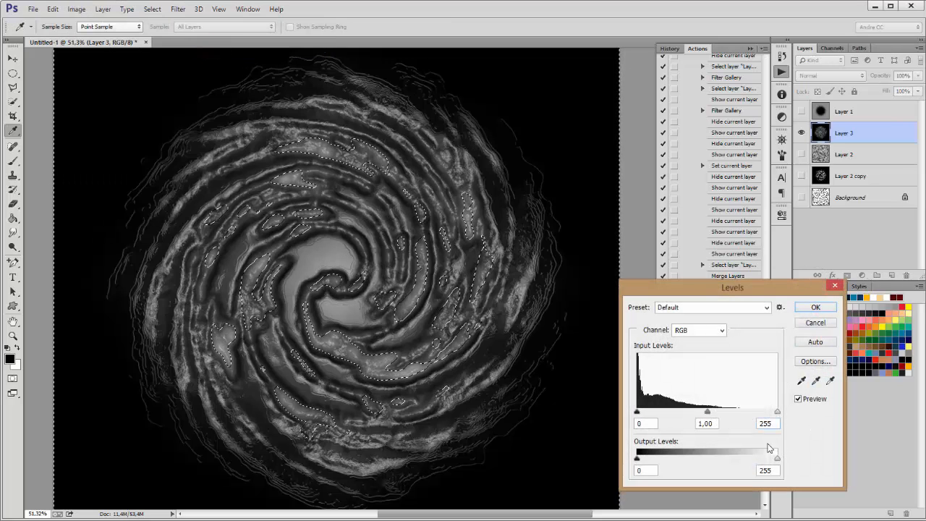
pyautogui.moveTo(709, 413); pyautogui.dragTo(744, 414)
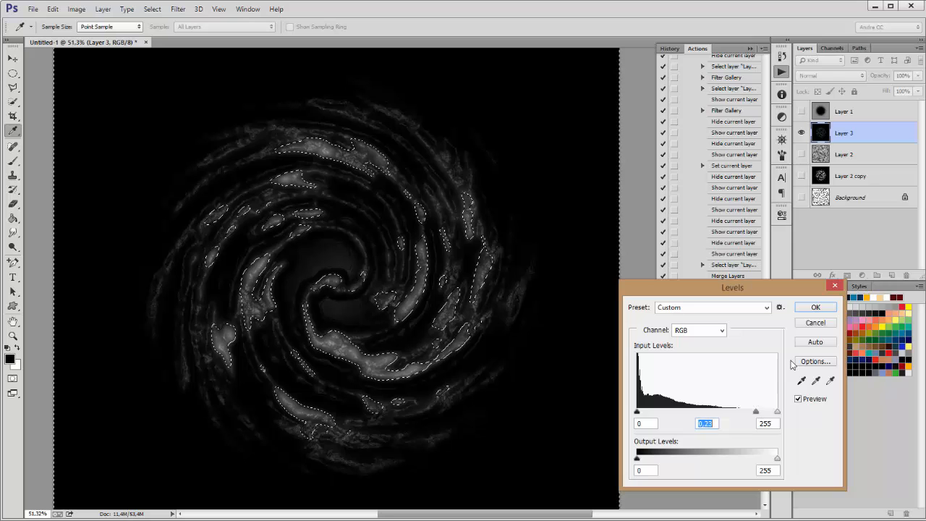
pyautogui.click(815, 307)
# Step: Clear the selection, recenter the spiral in view, and show the Channels panel
pyautogui.scroll(3, 444, 245)
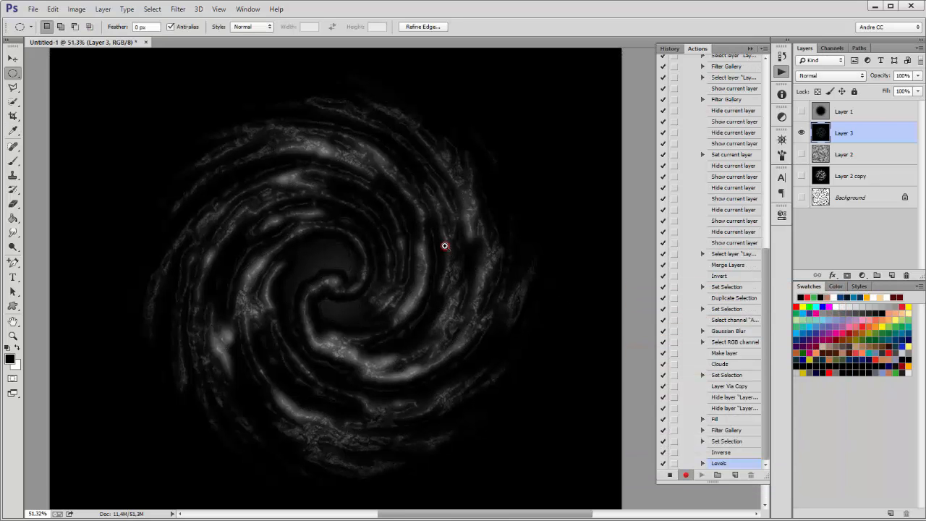
pyautogui.hotkey('ctrl', 'd')
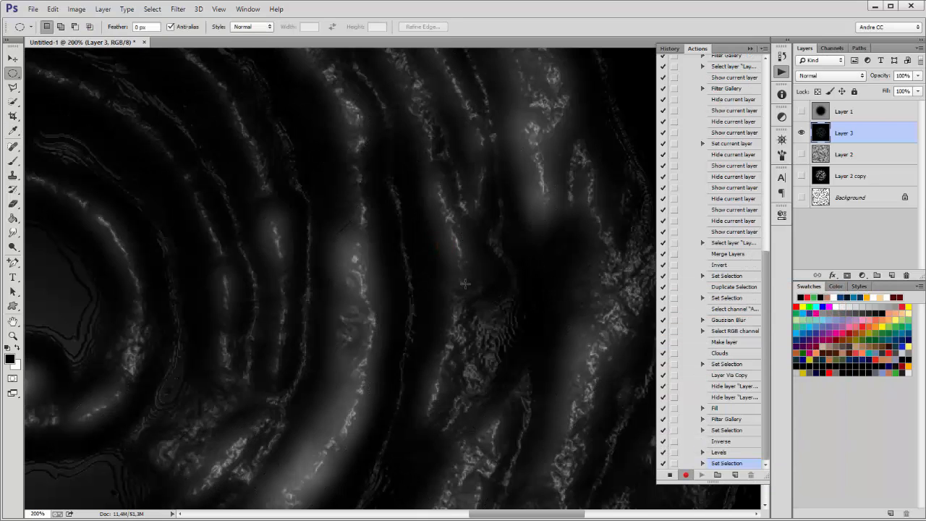
pyautogui.scroll(-5, 466, 282)
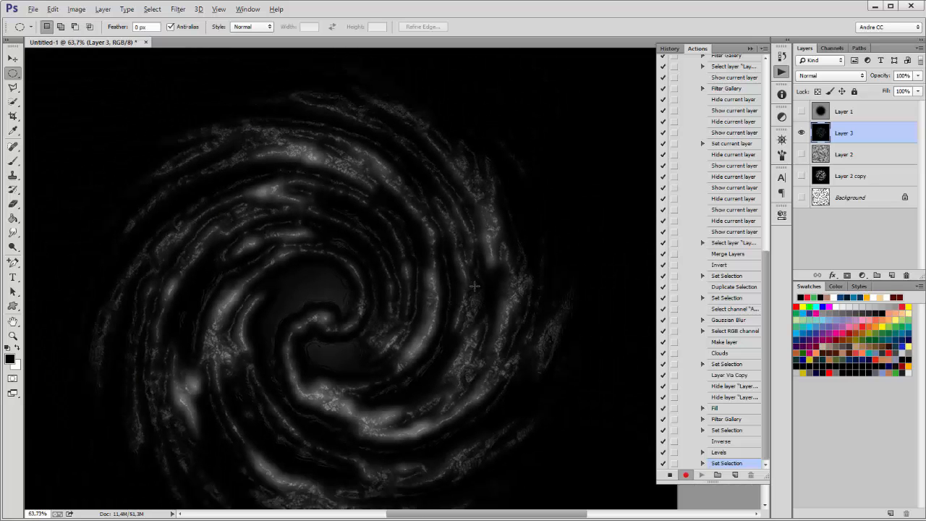
pyautogui.scroll(-2, 469, 298)
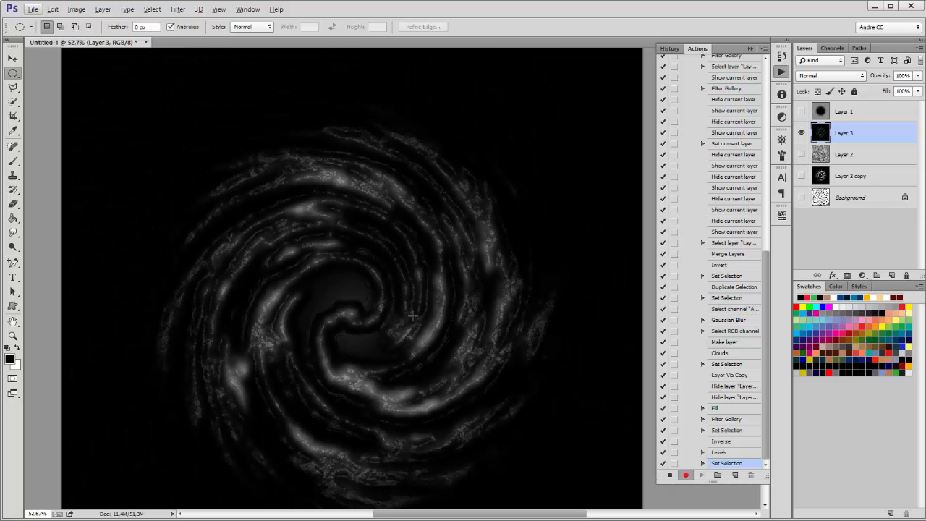
pyautogui.moveTo(412, 304); pyautogui.dragTo(392, 249)
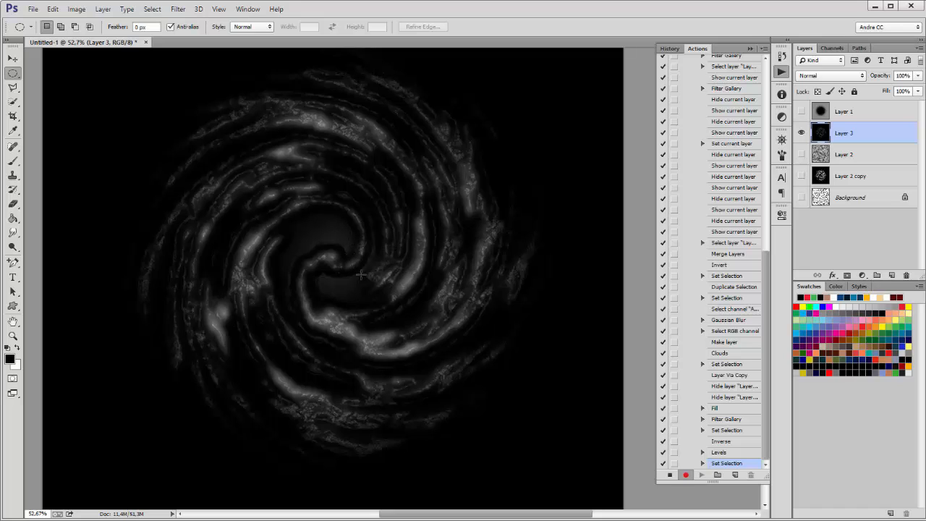
pyautogui.click(833, 48)
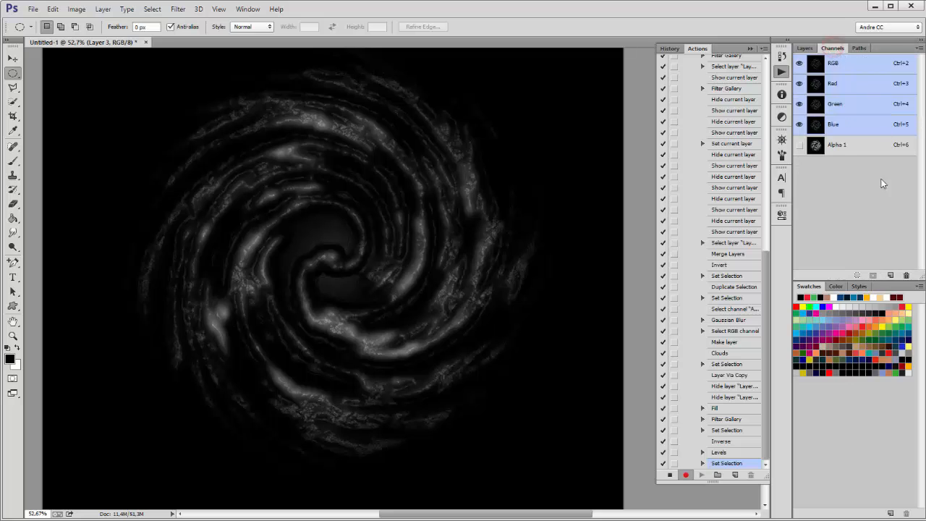
# Step: Apply a 20-pixel Gaussian Blur to the Alpha 1 channel
pyautogui.click(815, 146)
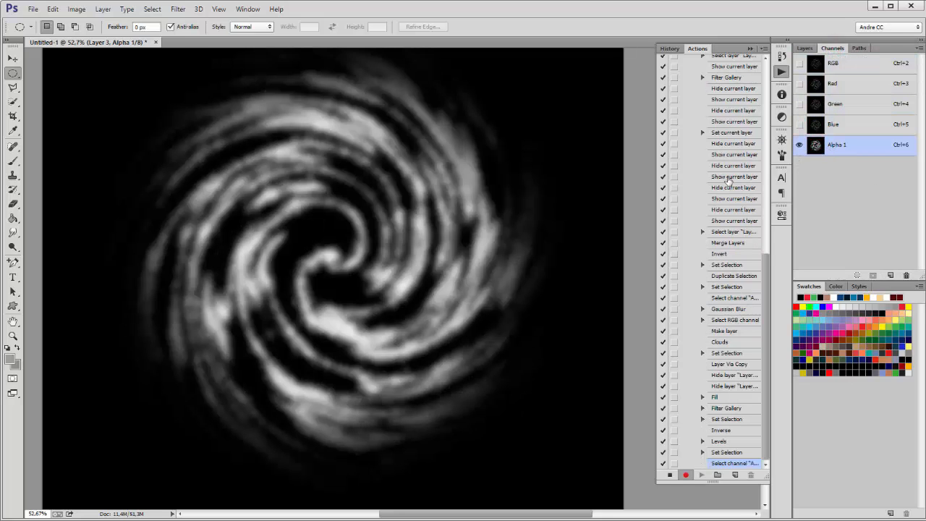
pyautogui.click(177, 8)
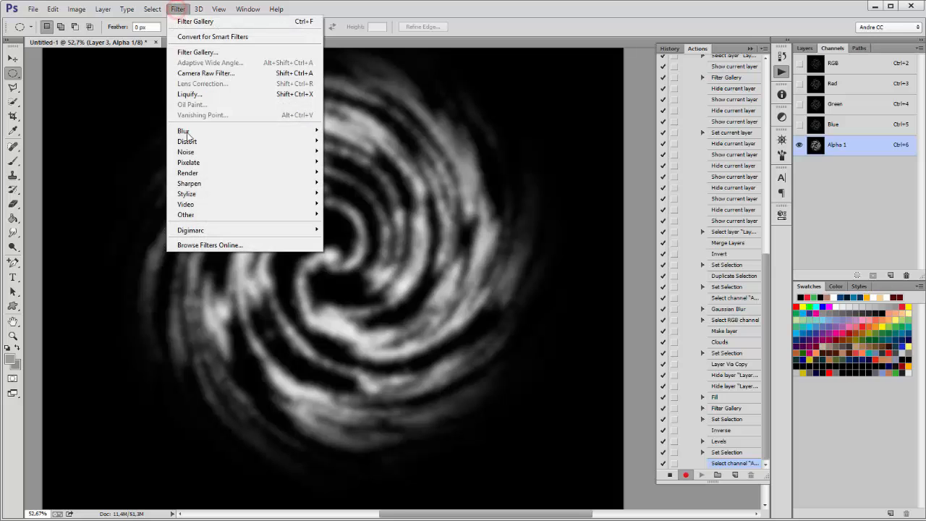
pyautogui.moveTo(192, 133)
pyautogui.click(128, 210)
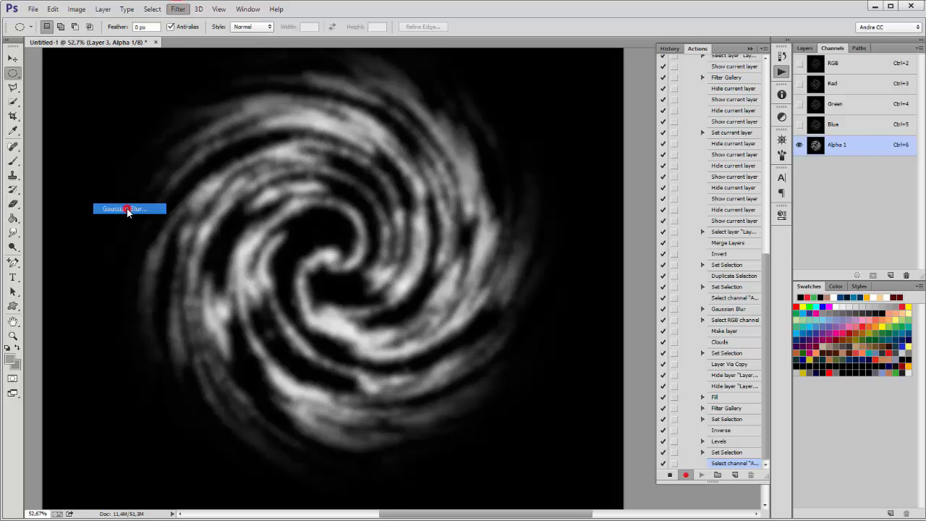
pyautogui.moveTo(745, 238); pyautogui.dragTo(749, 237)
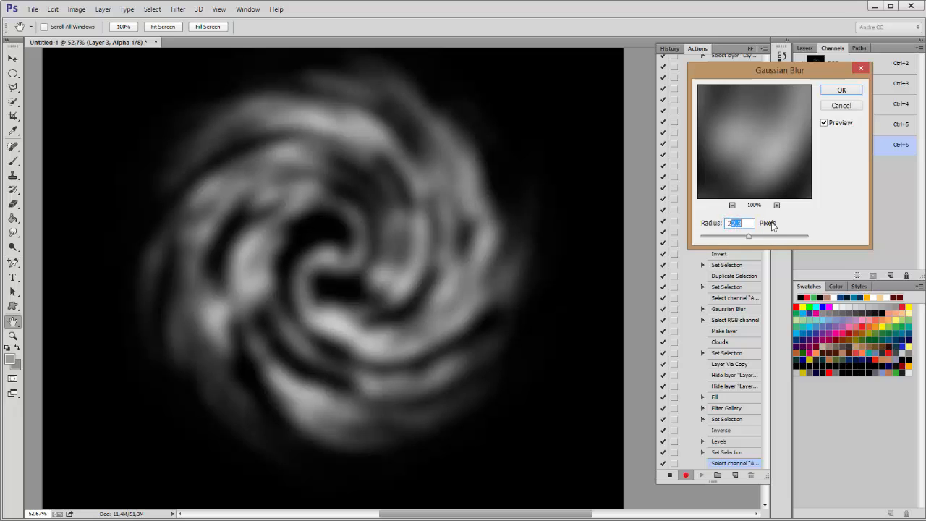
pyautogui.click(839, 92)
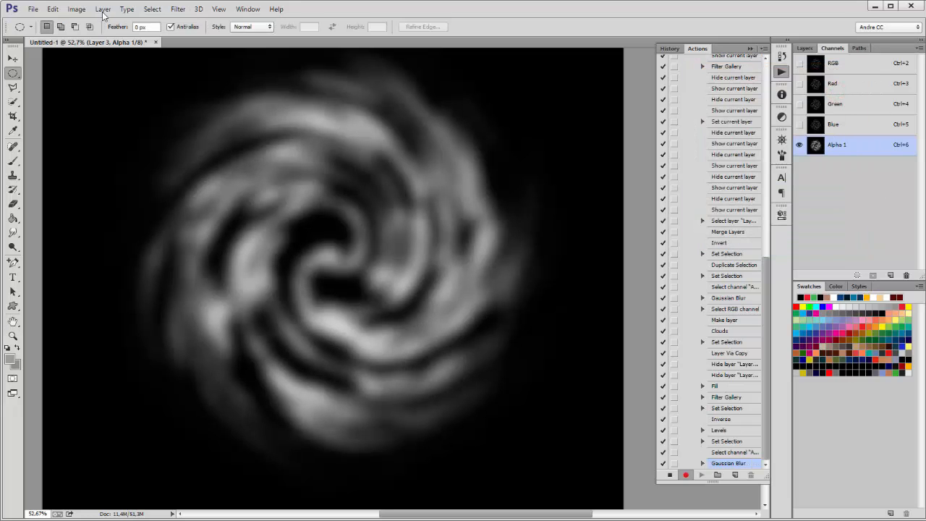
# Step: Darken Alpha 1's midtones slightly to 0.78 with Levels, then load it as a selection
pyautogui.click(77, 9)
pyautogui.moveTo(88, 40)
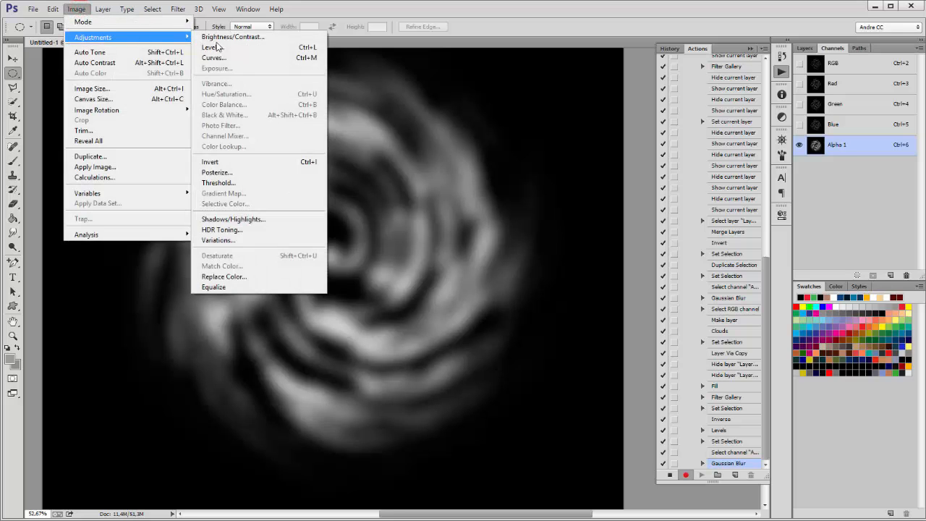
pyautogui.click(217, 47)
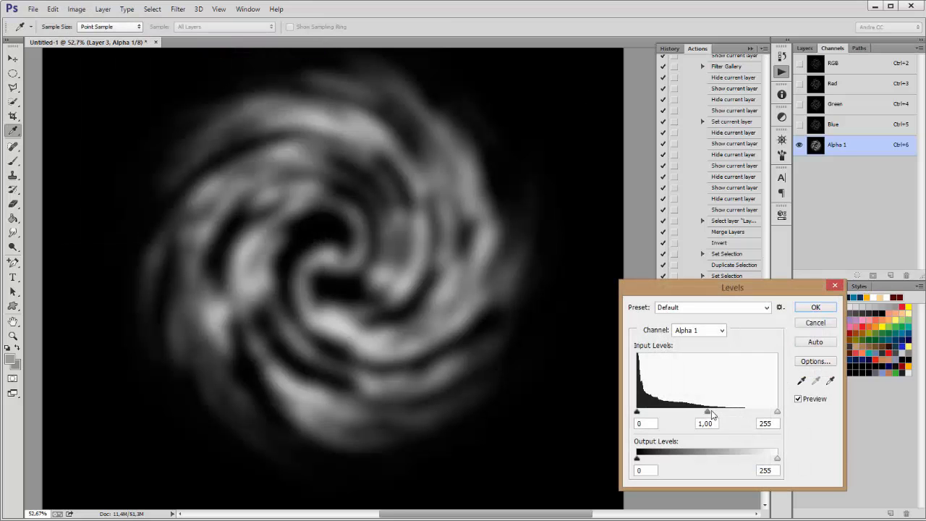
pyautogui.moveTo(709, 413); pyautogui.dragTo(716, 413)
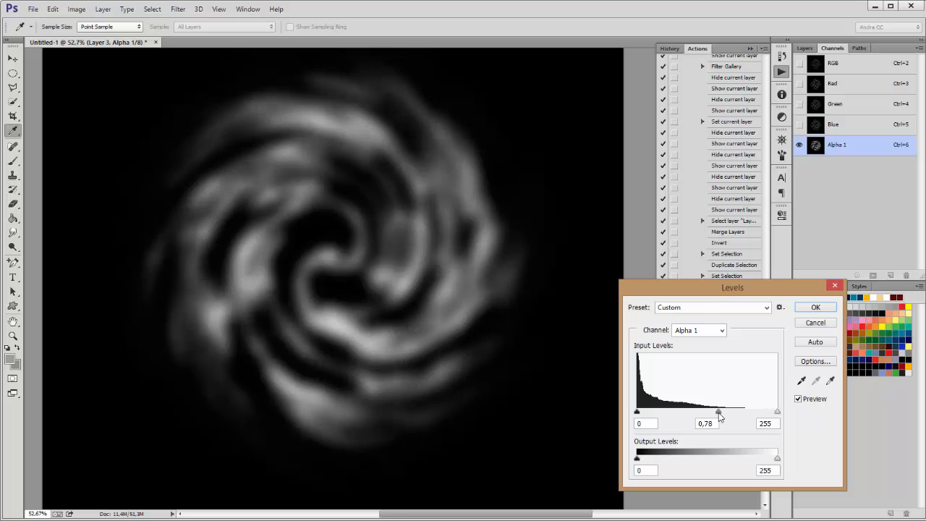
pyautogui.click(819, 307)
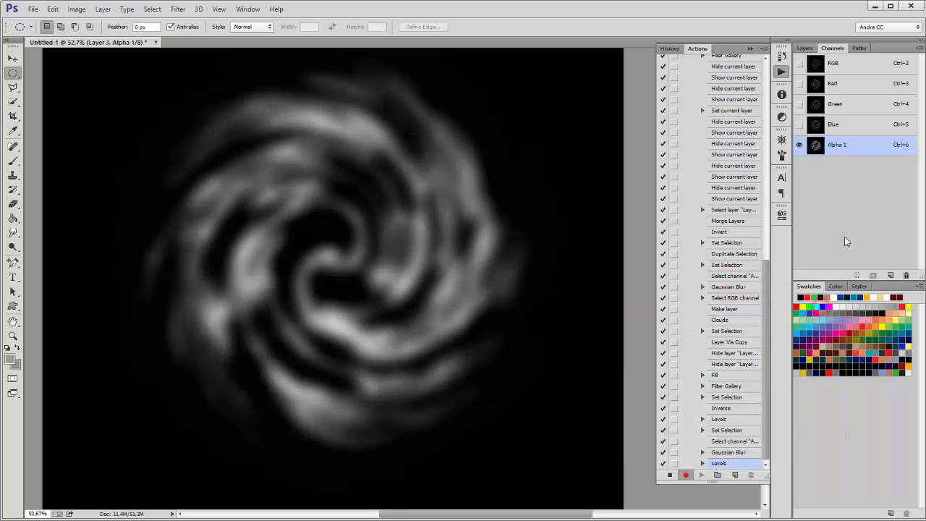
pyautogui.keyDown('ctrl'); pyautogui.click(816, 146); pyautogui.keyUp('ctrl')
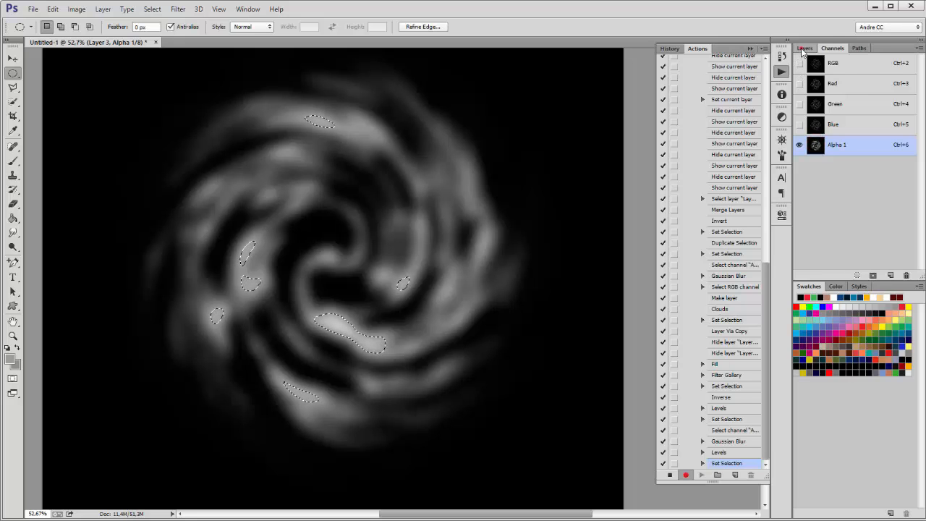
# Step: Copy the selected Layer 2 clouds into a new Layer 4, hiding Layers 2 and 3
pyautogui.click(803, 49)
pyautogui.click(801, 155)
pyautogui.click(800, 126)
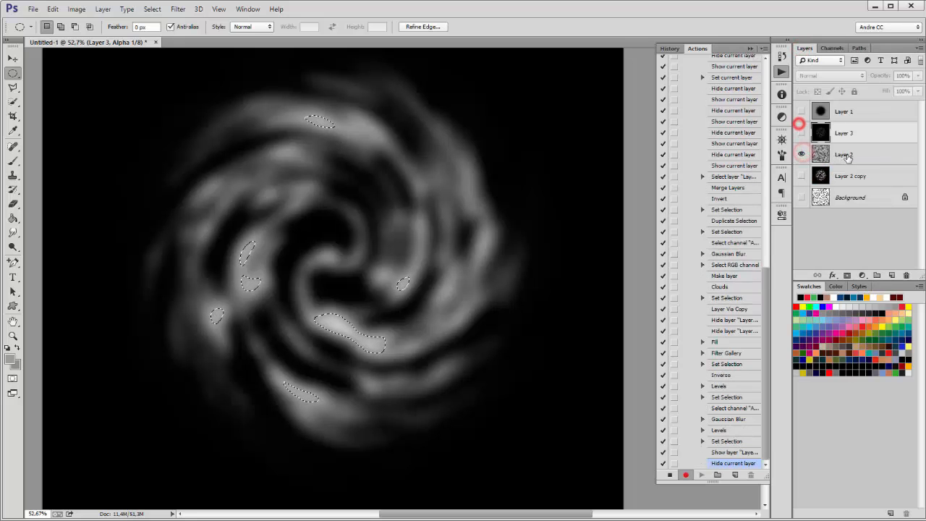
pyautogui.click(846, 156)
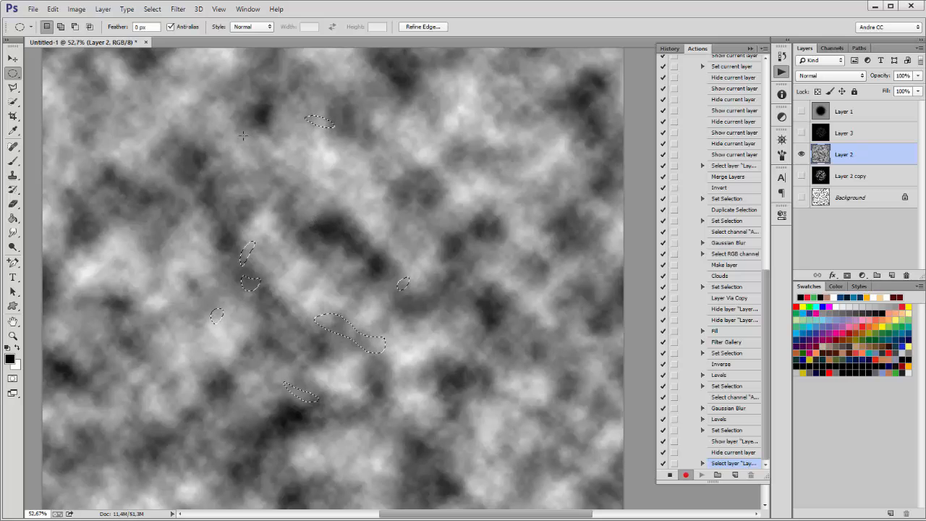
pyautogui.rightClick(385, 173)
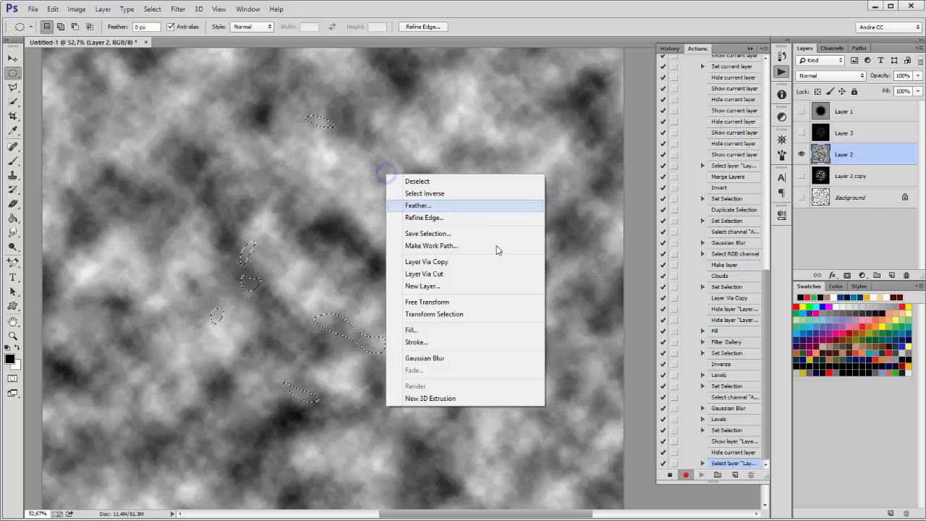
pyautogui.click(445, 262)
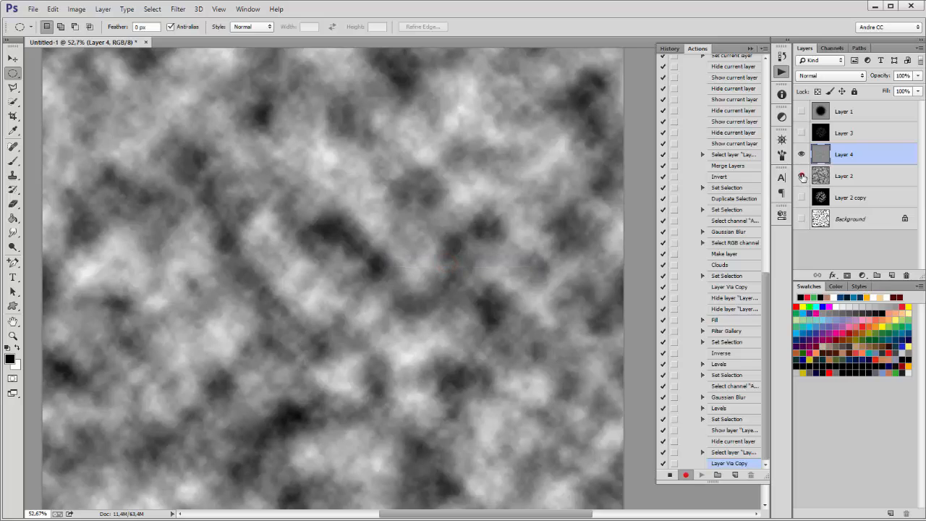
pyautogui.click(802, 177)
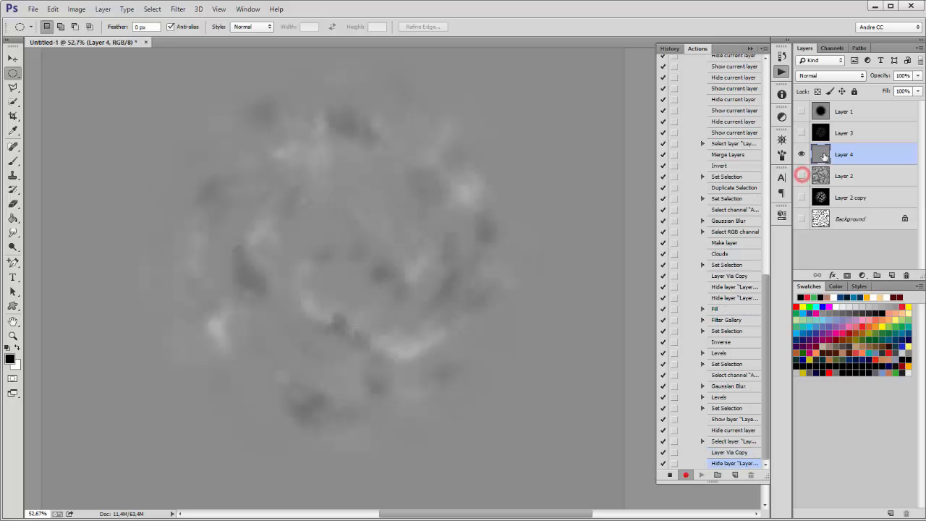
# Step: Fill behind Layer 4 with black
pyautogui.click(53, 9)
pyautogui.click(78, 168)
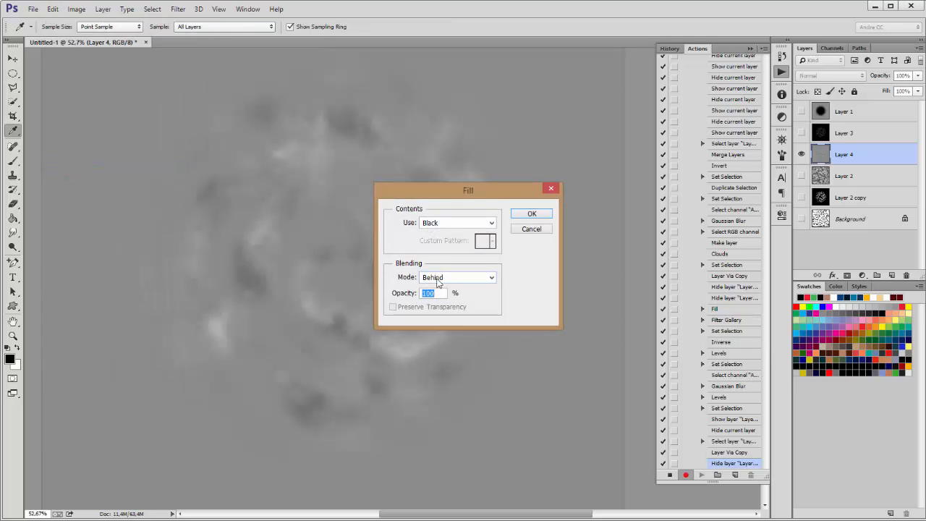
pyautogui.click(530, 213)
pyautogui.press('m')
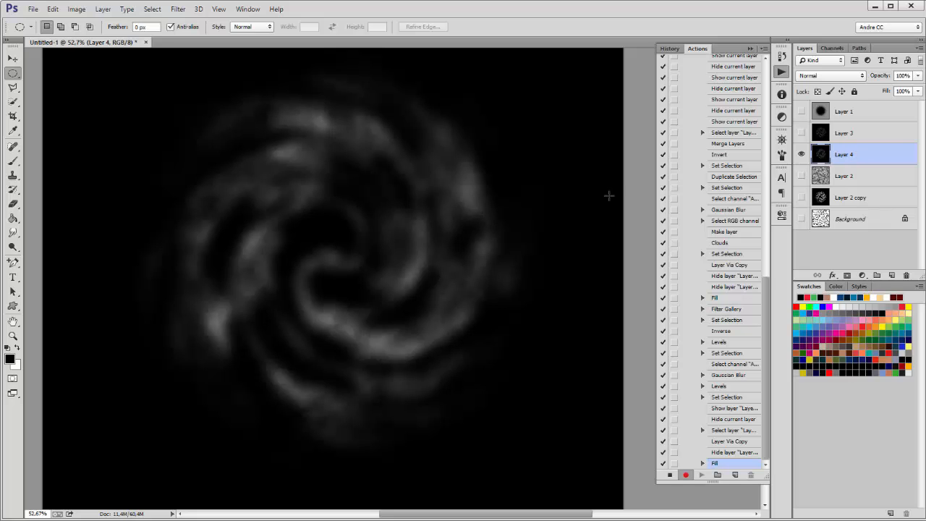
# Step: Apply Plastic Wrap with Highlight Strength 17, Detail 14 and slightly higher Smoothness to Layer 4
pyautogui.click(185, 9)
pyautogui.click(184, 49)
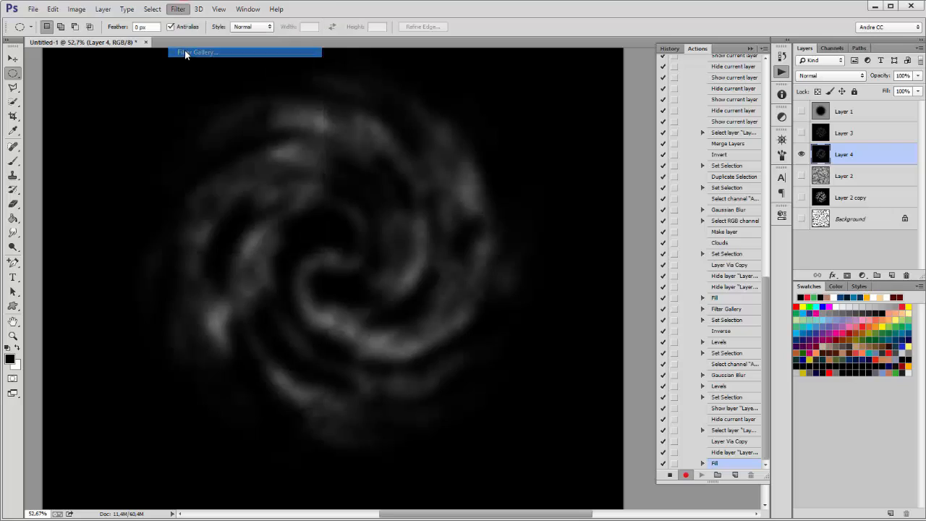
pyautogui.moveTo(424, 411); pyautogui.dragTo(225, 219)
pyautogui.moveTo(384, 311); pyautogui.dragTo(288, 271)
pyautogui.moveTo(393, 332); pyautogui.dragTo(299, 345)
pyautogui.moveTo(399, 193); pyautogui.dragTo(405, 297)
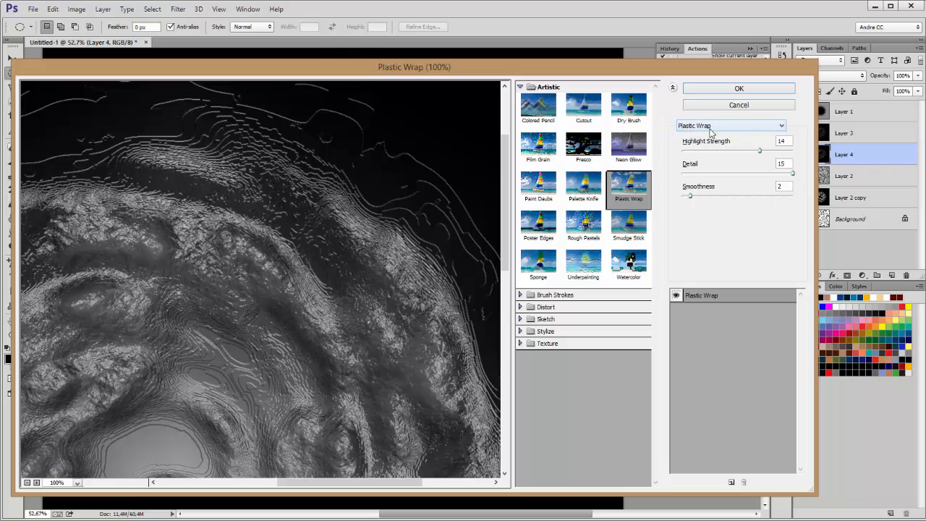
pyautogui.moveTo(760, 154); pyautogui.dragTo(761, 155)
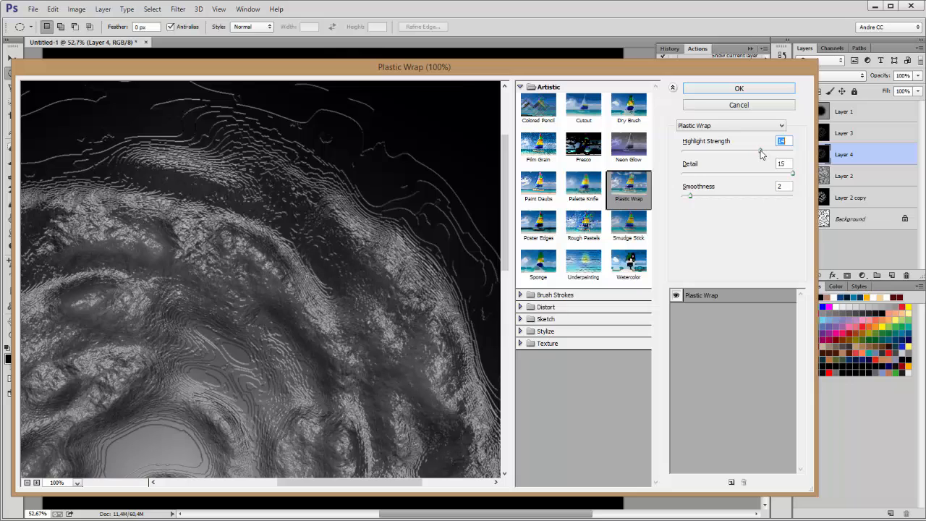
pyautogui.click(792, 174)
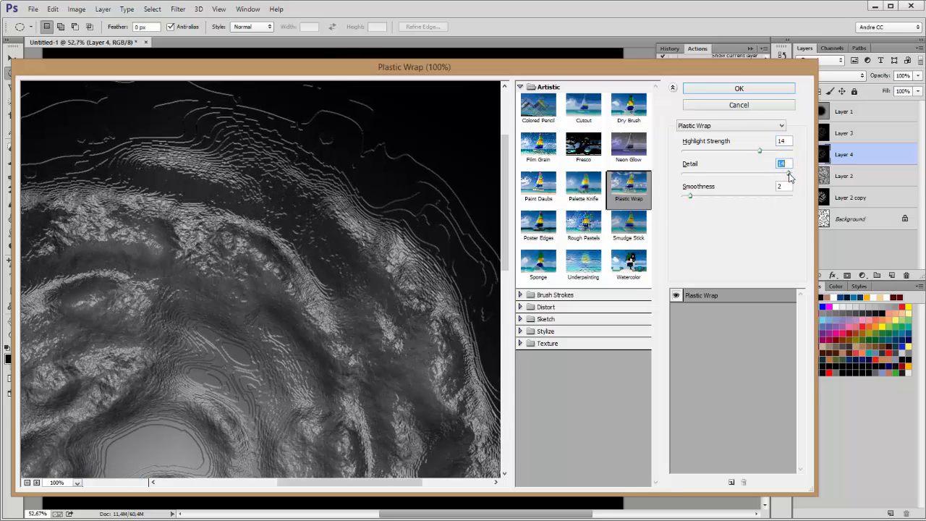
pyautogui.moveTo(692, 197)
pyautogui.mouseDown()
pyautogui.moveTo(699, 199)
pyautogui.moveTo(682, 197)
pyautogui.moveTo(692, 200)
pyautogui.mouseUp()
pyautogui.moveTo(759, 151); pyautogui.dragTo(775, 152)
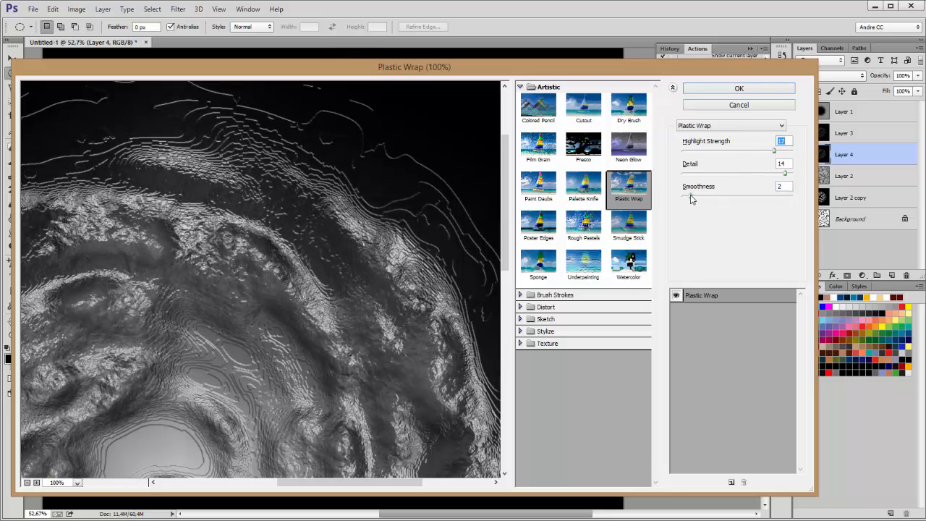
pyautogui.moveTo(691, 200); pyautogui.dragTo(698, 201)
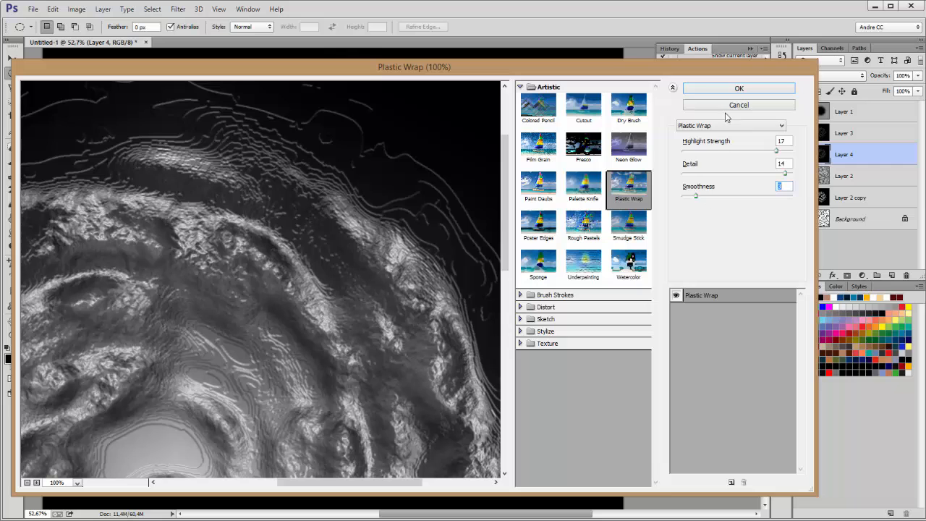
pyautogui.click(738, 89)
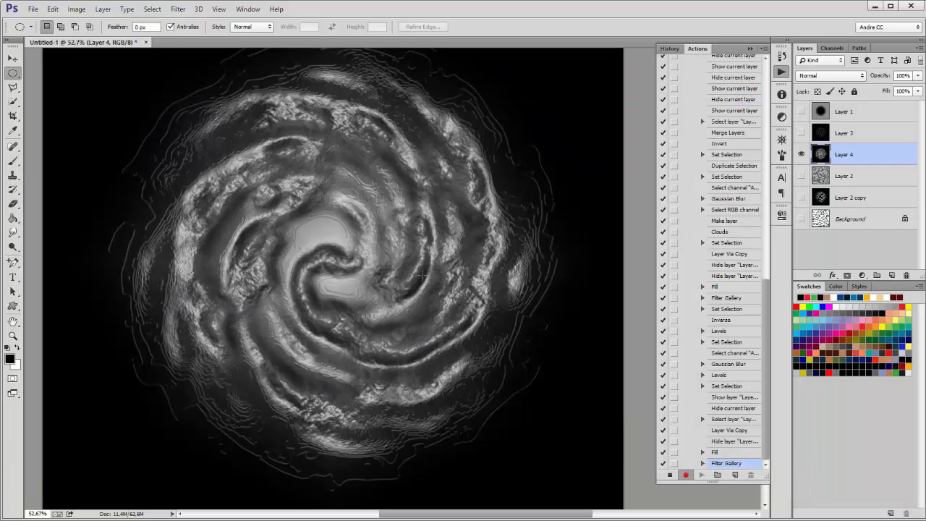
# Step: Load Alpha 1 as a selection from the Channels panel and invert it
pyautogui.click(832, 48)
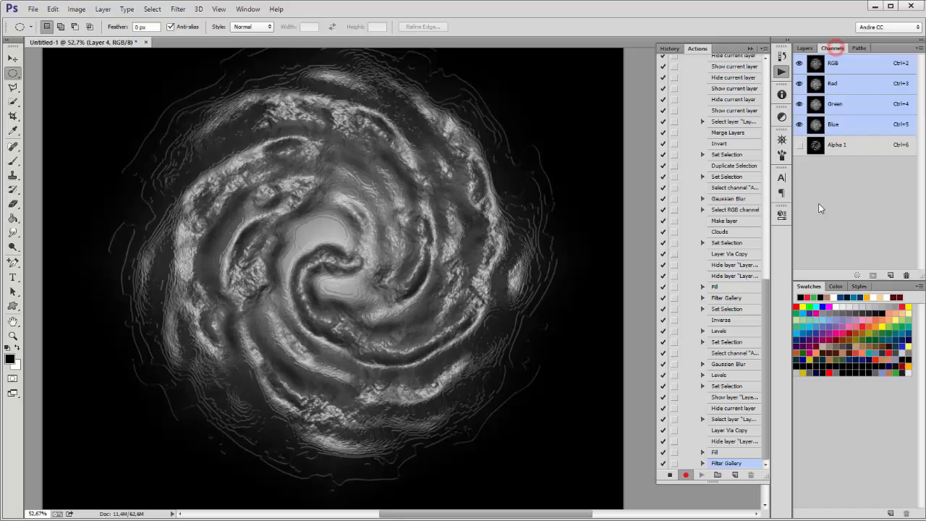
pyautogui.keyDown('ctrl'); pyautogui.click(815, 146); pyautogui.keyUp('ctrl')
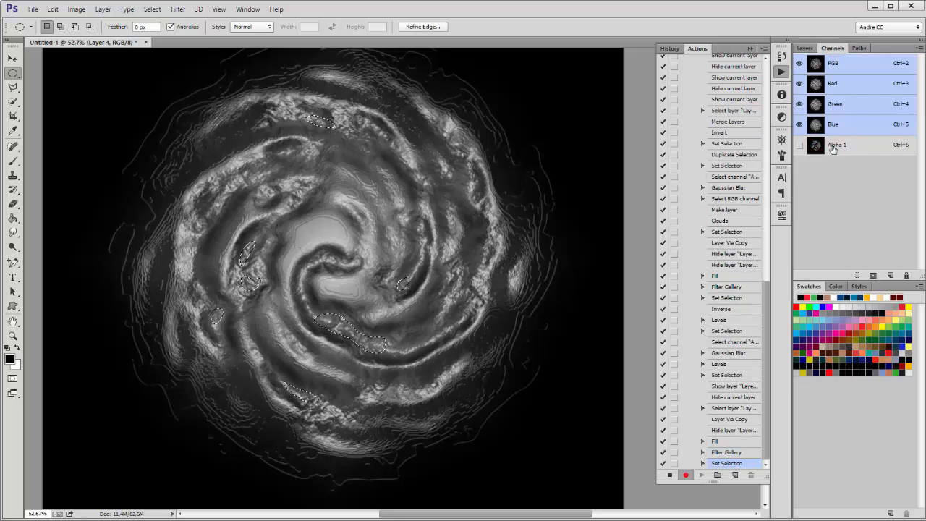
pyautogui.click(805, 48)
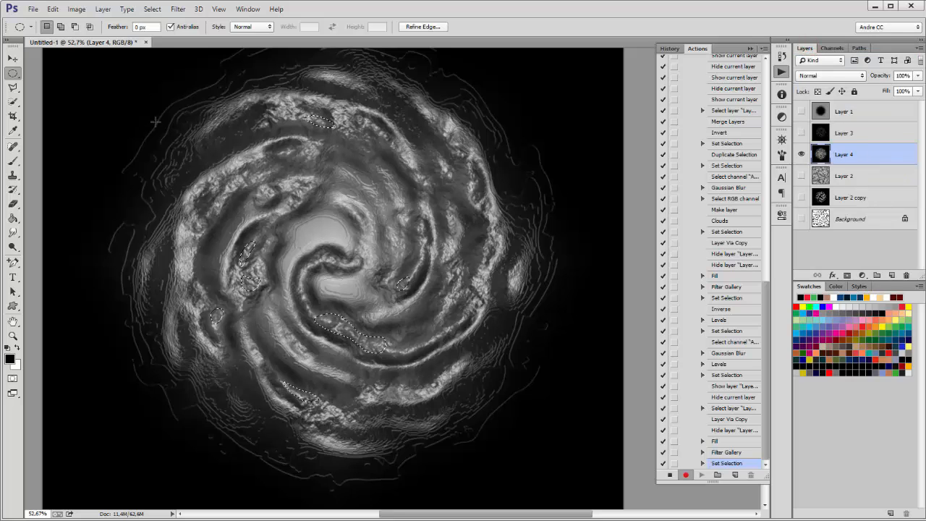
pyautogui.click(159, 10)
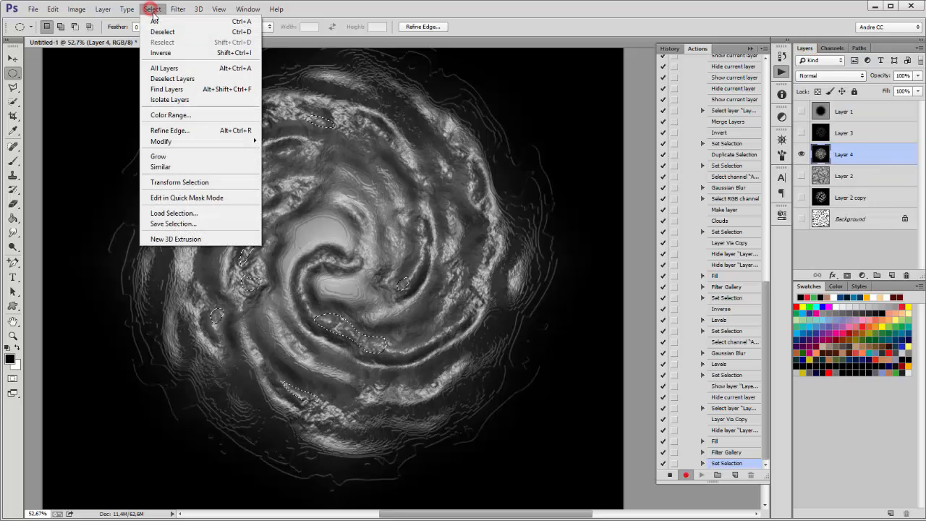
pyautogui.click(161, 54)
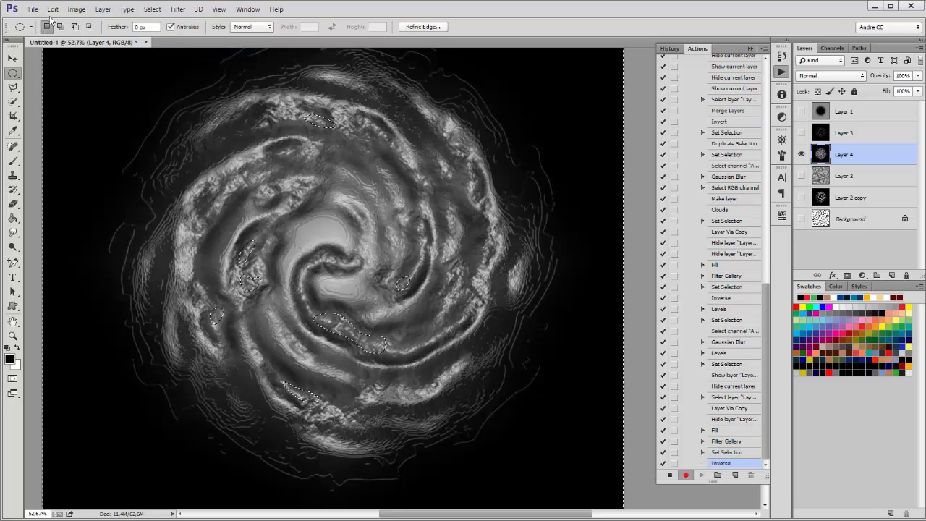
# Step: Darken Layer 4's midtones with Levels twice, the second pass at 0.45
pyautogui.click(77, 9)
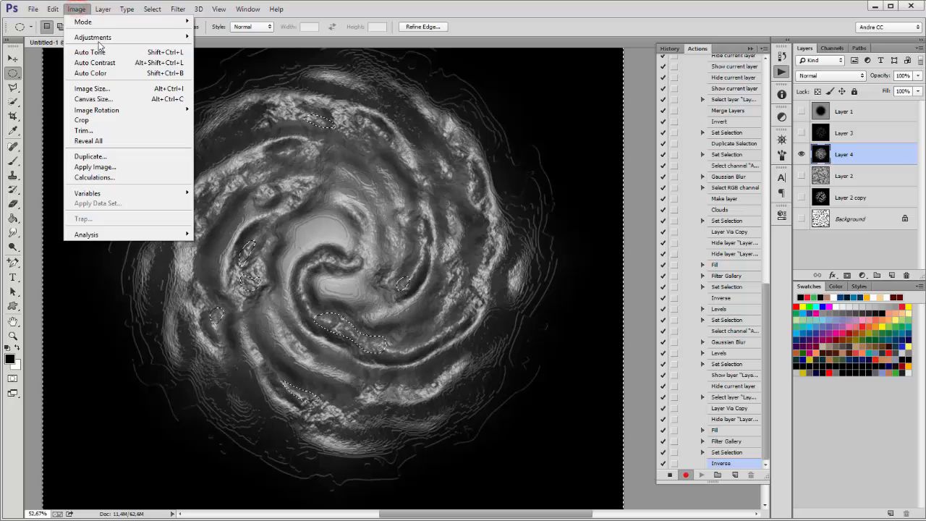
pyautogui.moveTo(99, 37)
pyautogui.click(232, 47)
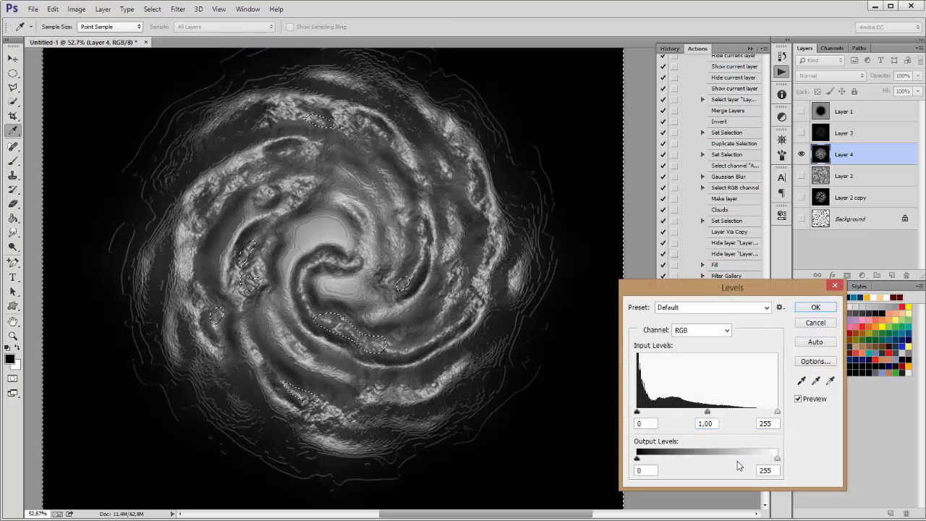
pyautogui.moveTo(707, 411); pyautogui.dragTo(752, 414)
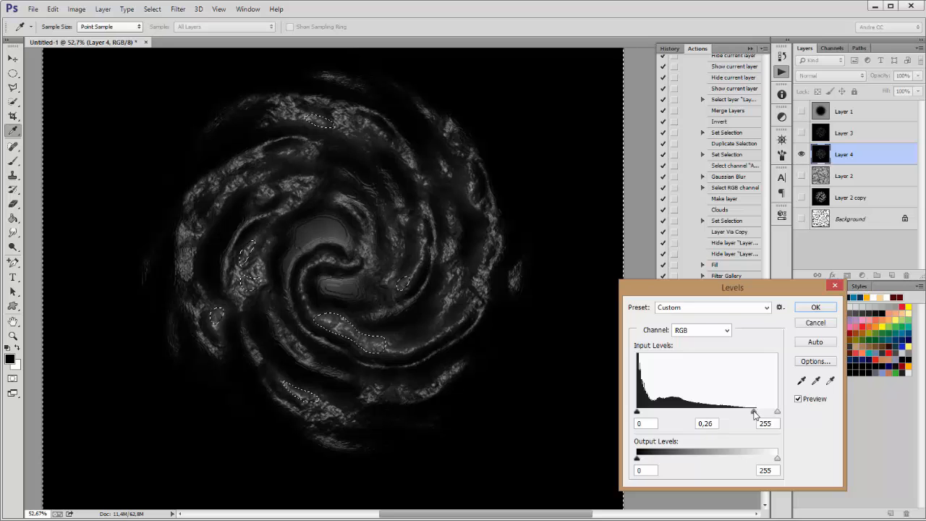
pyautogui.click(816, 307)
pyautogui.scroll(2, 324, 264)
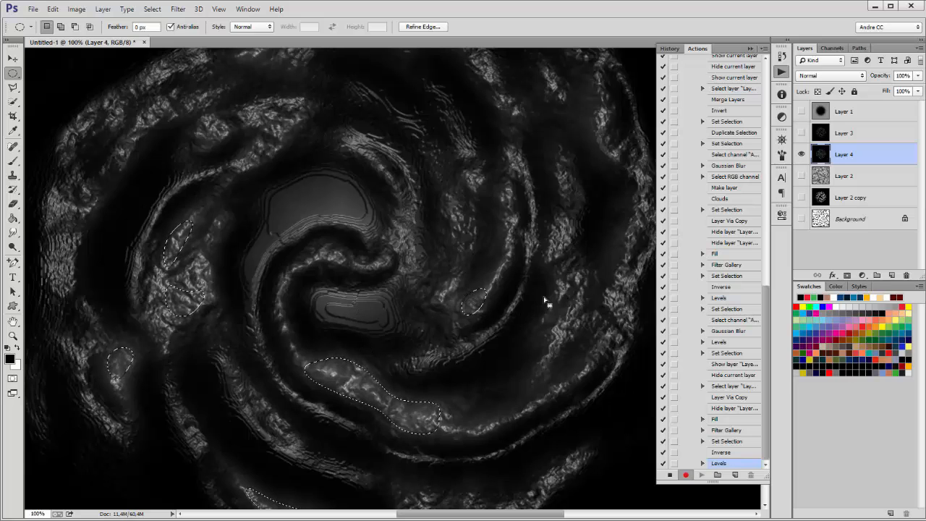
pyautogui.hotkey('ctrl', 'l')
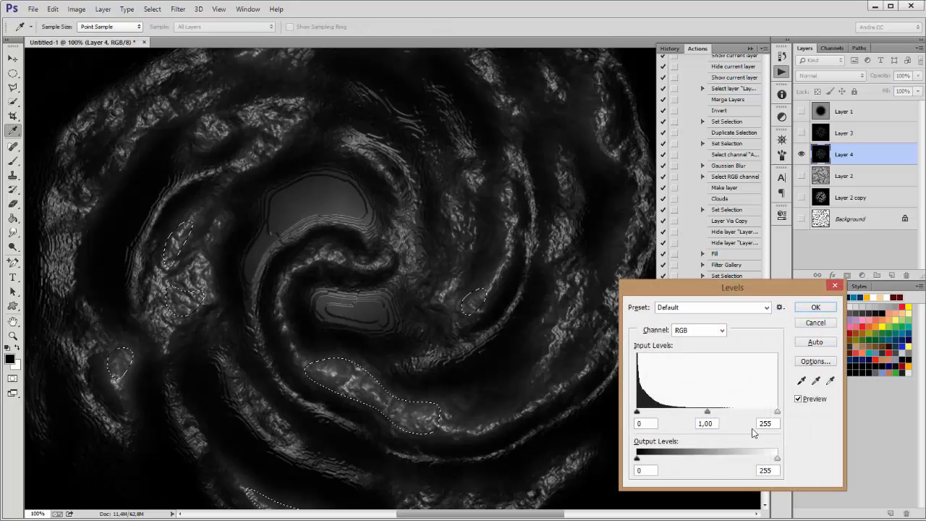
pyautogui.moveTo(711, 416); pyautogui.dragTo(739, 412)
pyautogui.click(816, 309)
# Step: Clear the selection and move Layer 2 copy up to sit just below Layer 4
pyautogui.press('m')
pyautogui.click(455, 258)
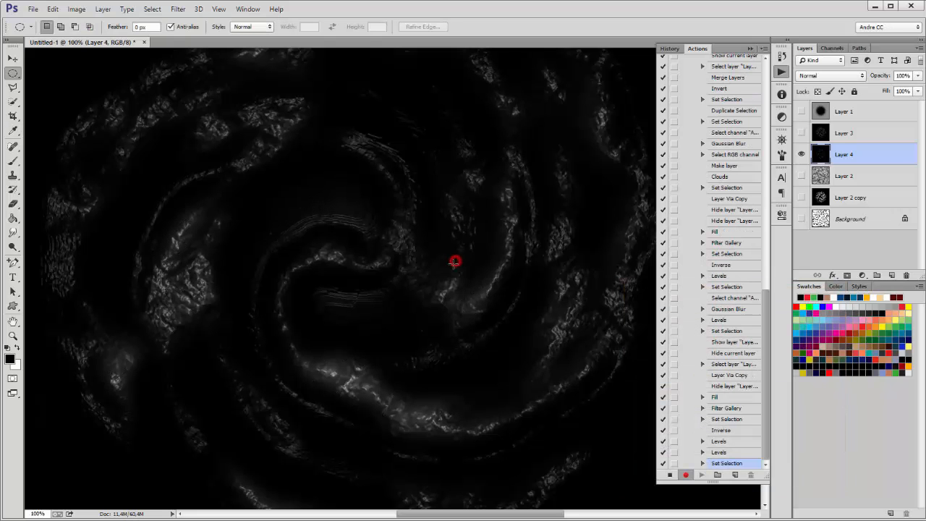
pyautogui.scroll(-1, 461, 255)
pyautogui.scroll(-2, 460, 255)
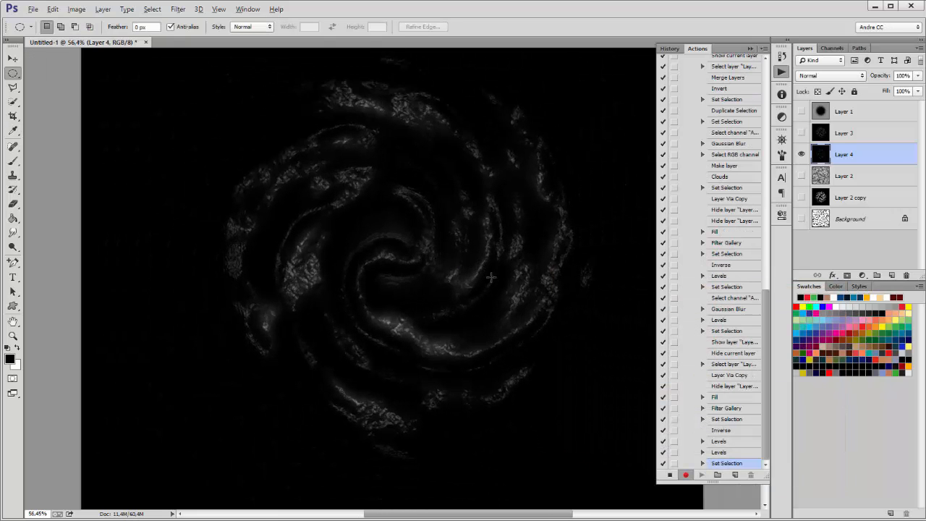
pyautogui.click(752, 49)
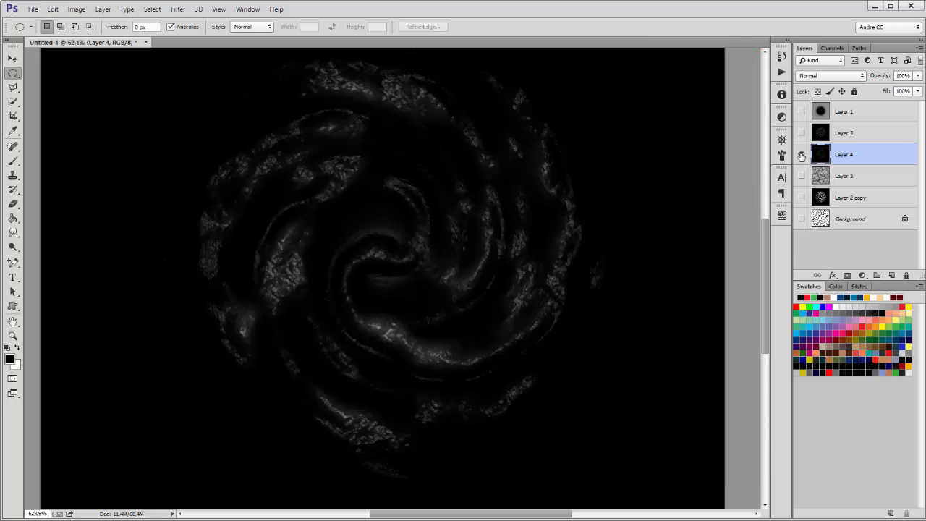
pyautogui.moveTo(851, 200); pyautogui.dragTo(837, 166)
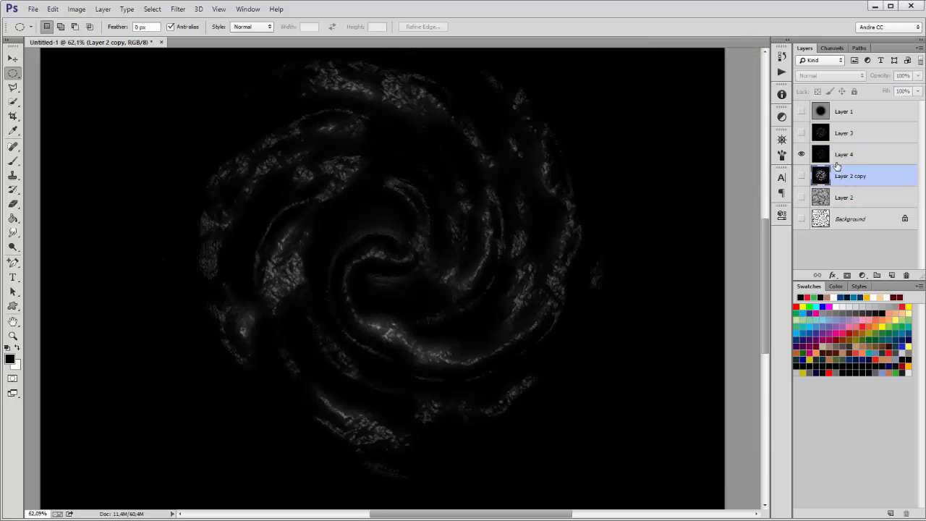
# Step: Show Layer 2 copy and Layer 3, then set Layer 4's blend mode to Lighten
pyautogui.click(800, 154)
pyautogui.click(800, 176)
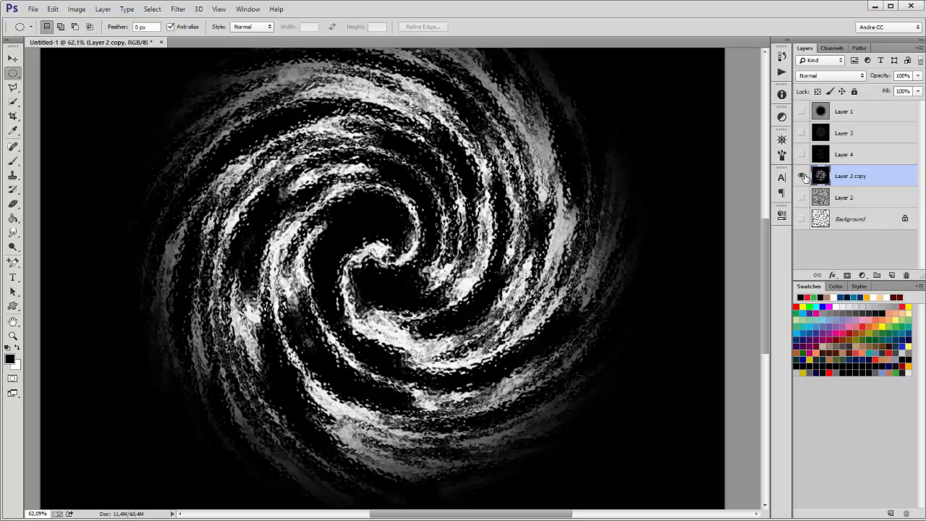
pyautogui.click(802, 155)
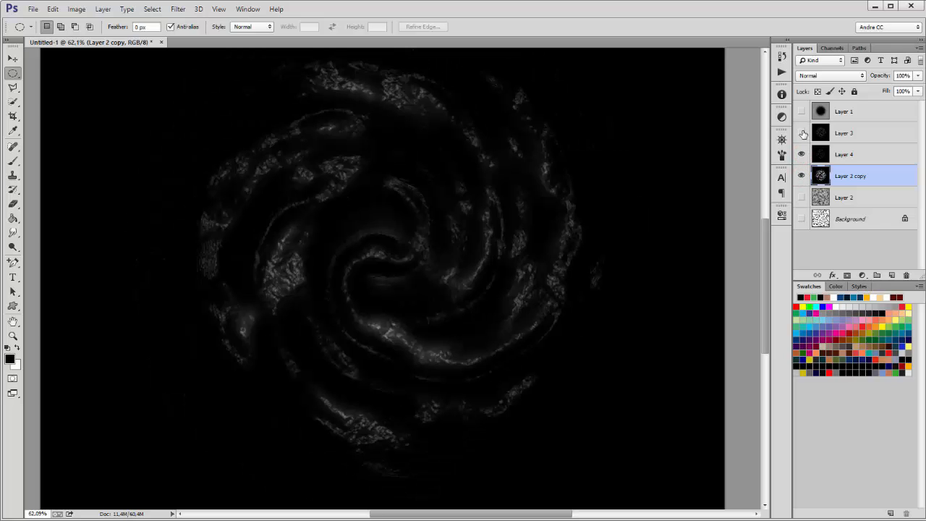
pyautogui.click(801, 133)
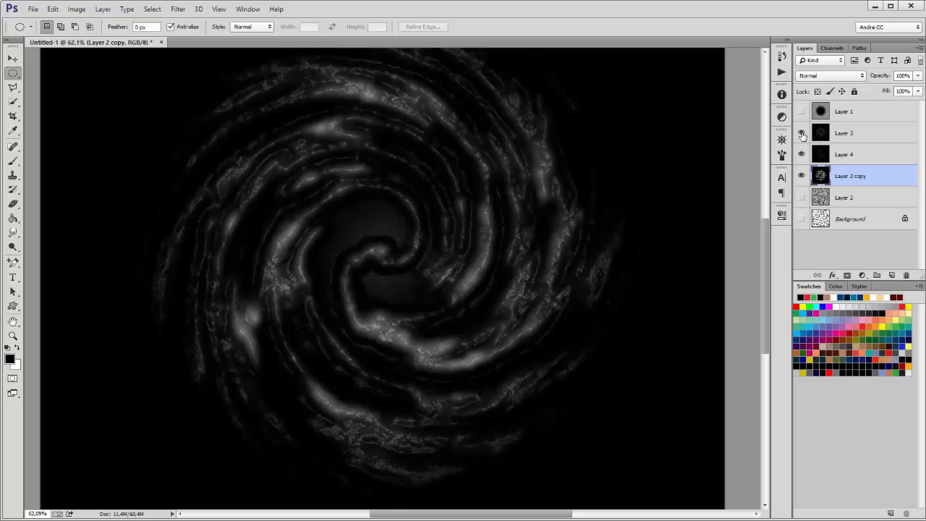
pyautogui.click(842, 156)
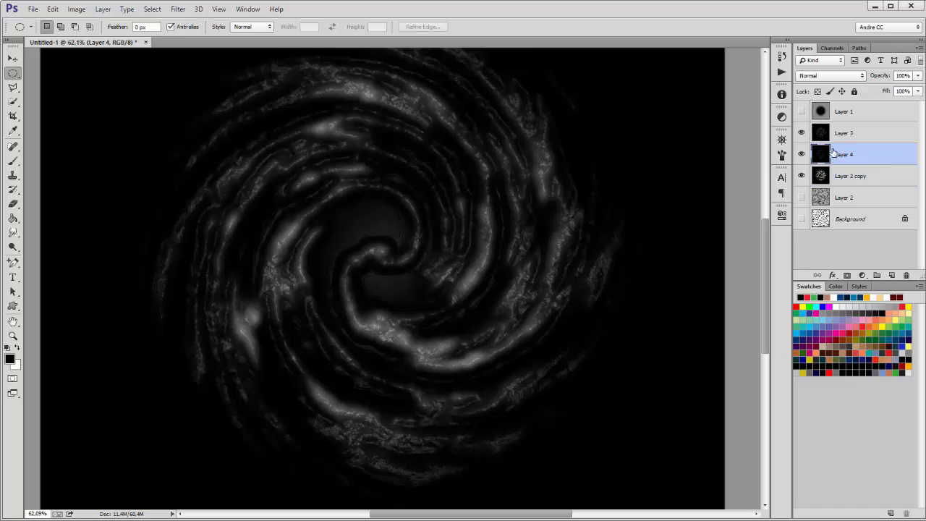
pyautogui.click(813, 75)
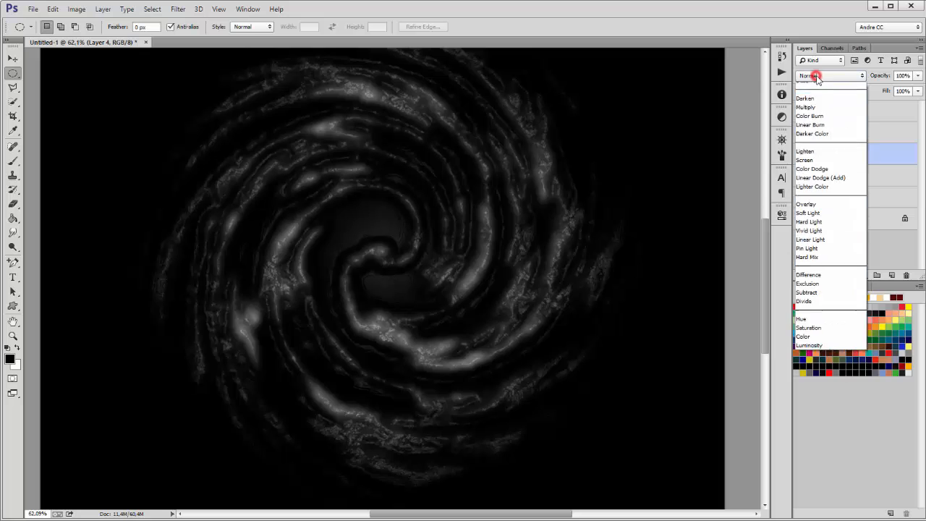
pyautogui.click(813, 167)
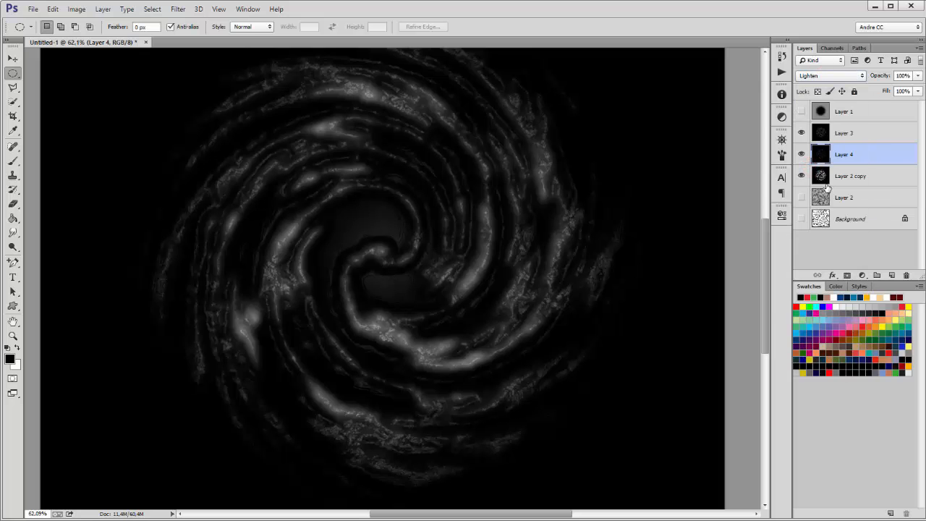
# Step: Hide Layer 3 and toggle Layer 4 on and off to compare the swirl
pyautogui.click(801, 133)
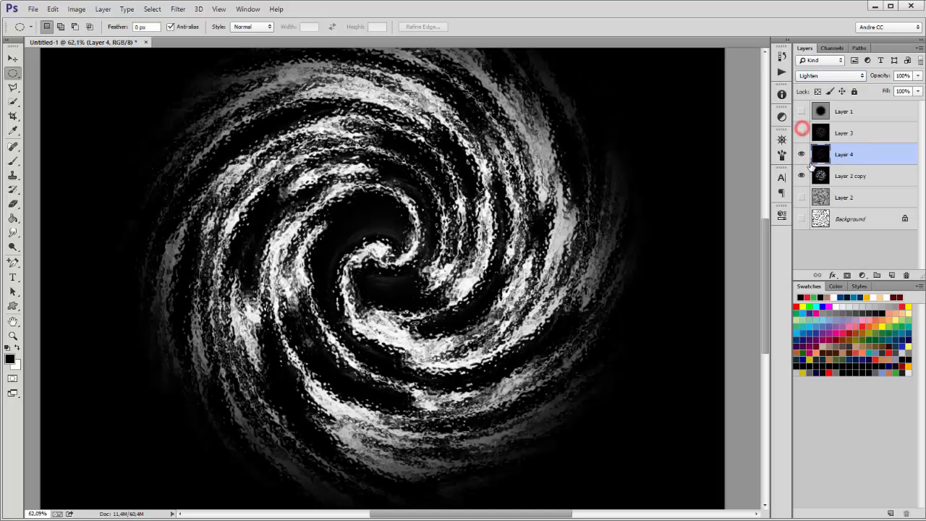
pyautogui.click(801, 154)
pyautogui.click(801, 154)
pyautogui.click(801, 154)
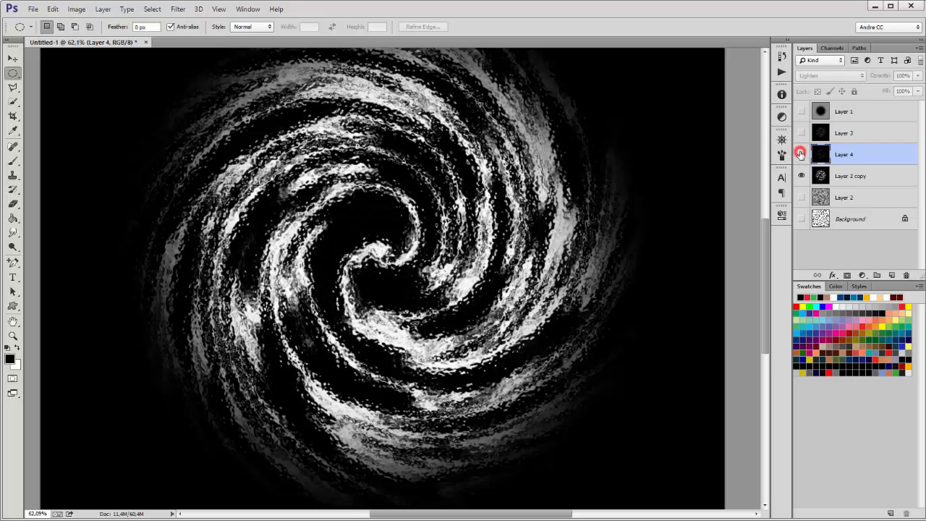
pyautogui.click(801, 154)
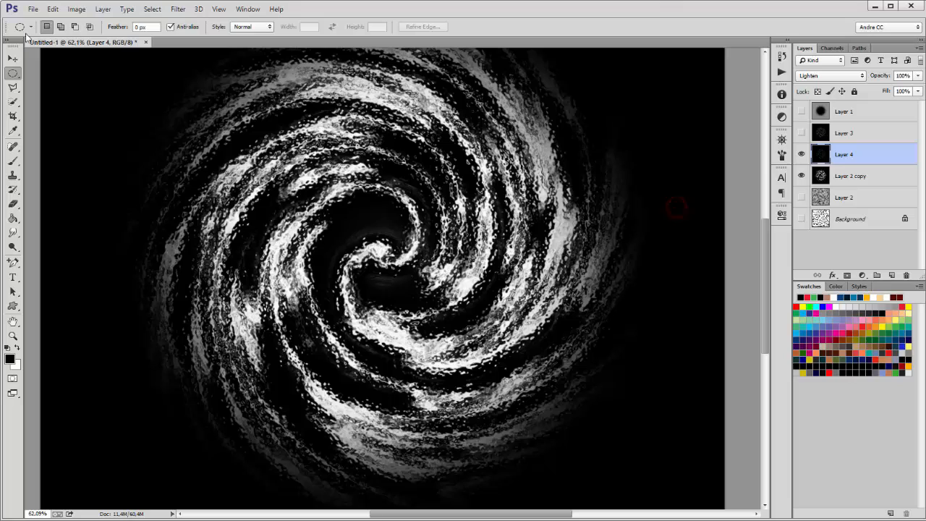
# Step: Rotate Layer 4 by about 36 degrees and commit the transform
pyautogui.click(53, 8)
pyautogui.click(76, 225)
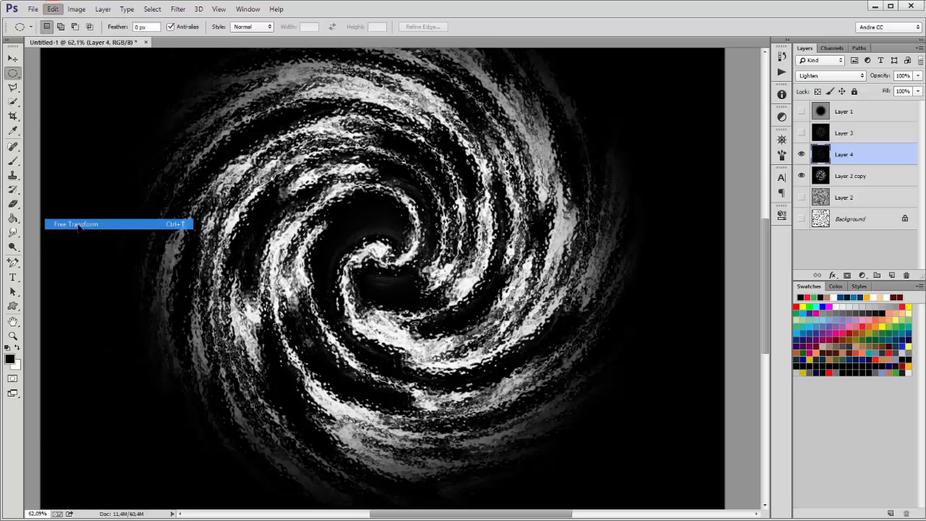
pyautogui.moveTo(752, 202); pyautogui.dragTo(751, 470)
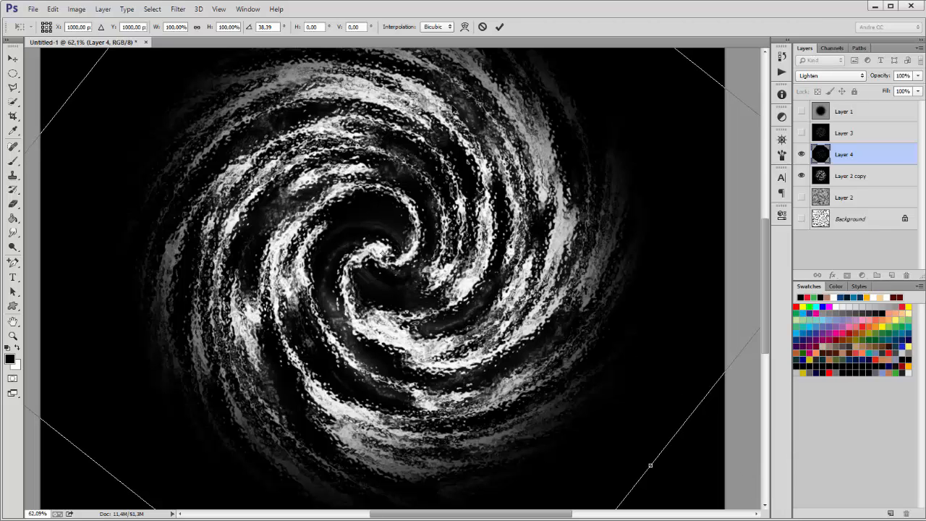
pyautogui.click(499, 27)
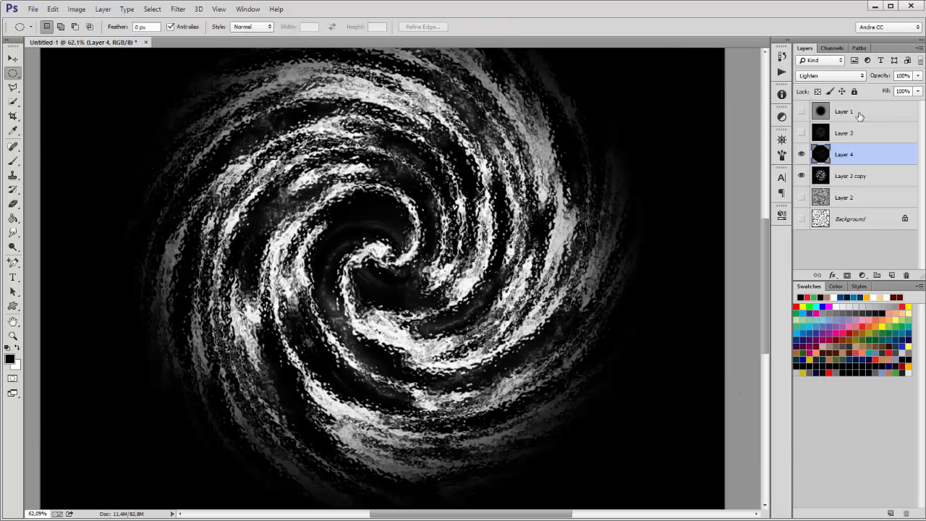
# Step: Darken Layer 2 copy's midtones to a 0.48 gamma with Levels
pyautogui.click(860, 176)
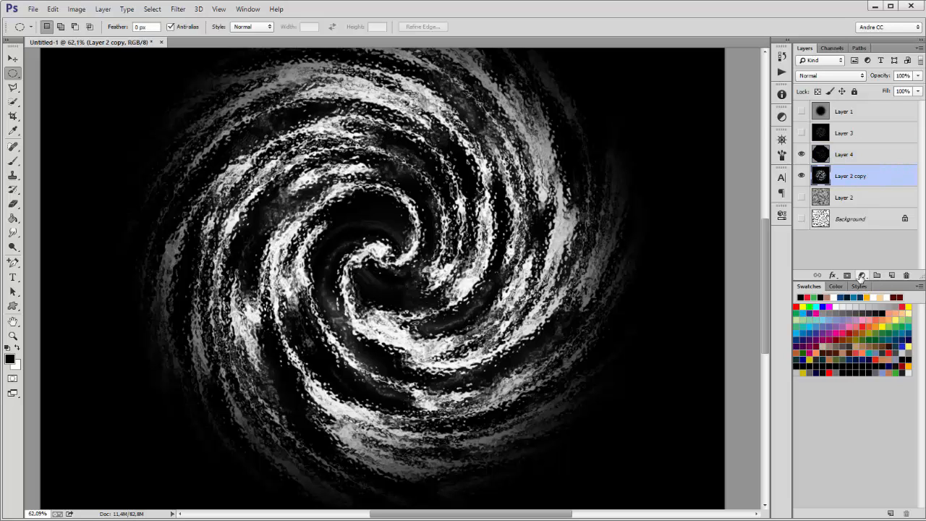
pyautogui.click(103, 10)
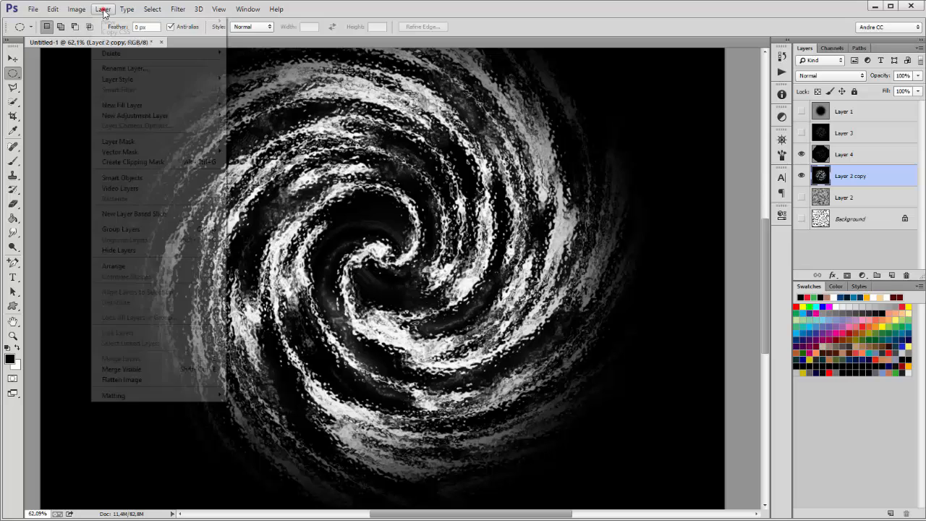
pyautogui.moveTo(77, 9)
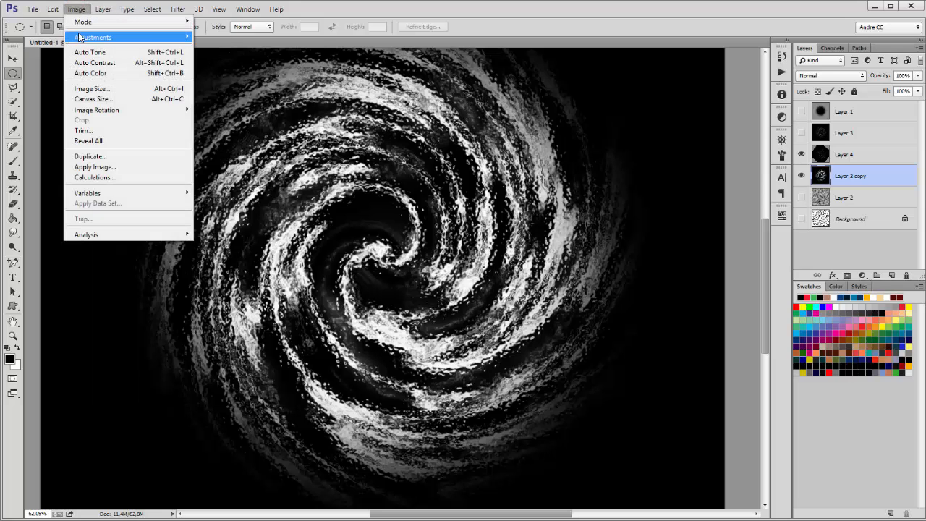
pyautogui.moveTo(80, 39)
pyautogui.click(217, 47)
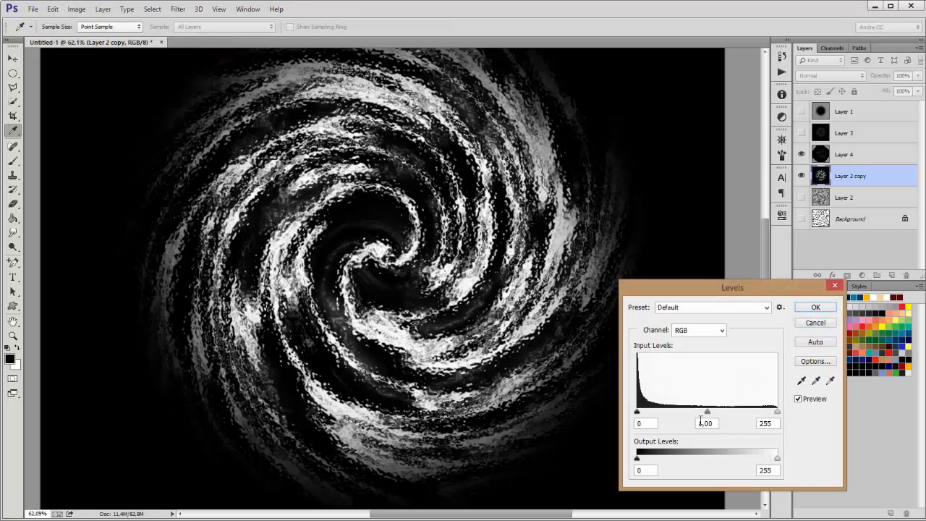
pyautogui.moveTo(709, 417); pyautogui.dragTo(761, 412)
pyautogui.click(815, 306)
pyautogui.press('m')
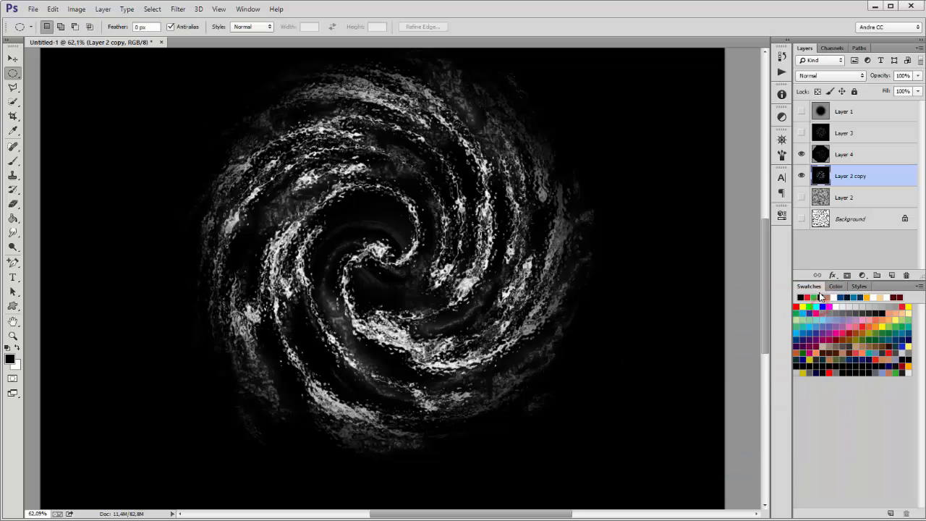
# Step: Make Layer 3 visible and set its blend mode to Lighten
pyautogui.click(844, 132)
pyautogui.click(801, 132)
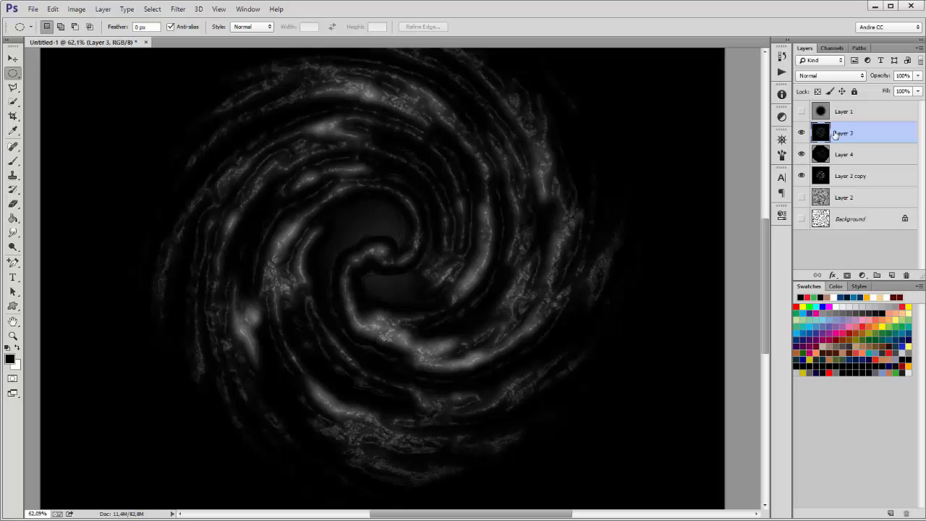
pyautogui.click(822, 76)
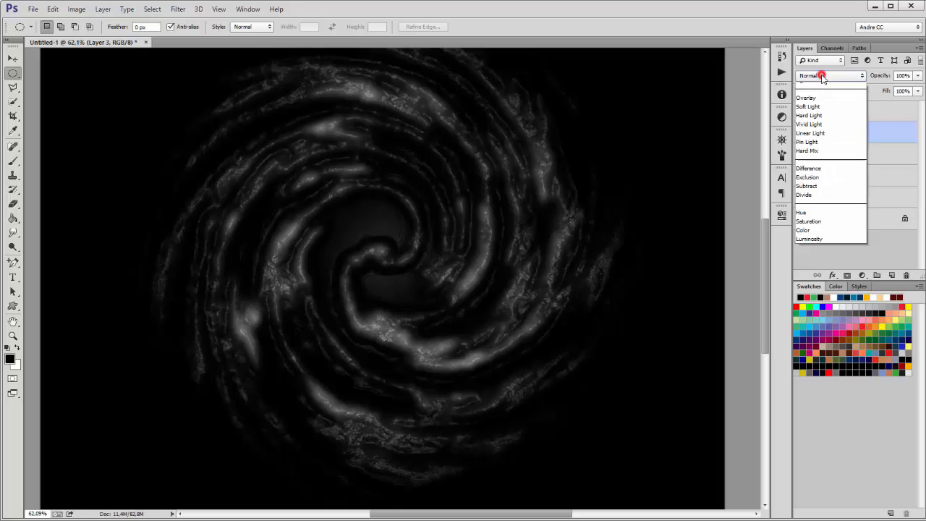
pyautogui.click(824, 167)
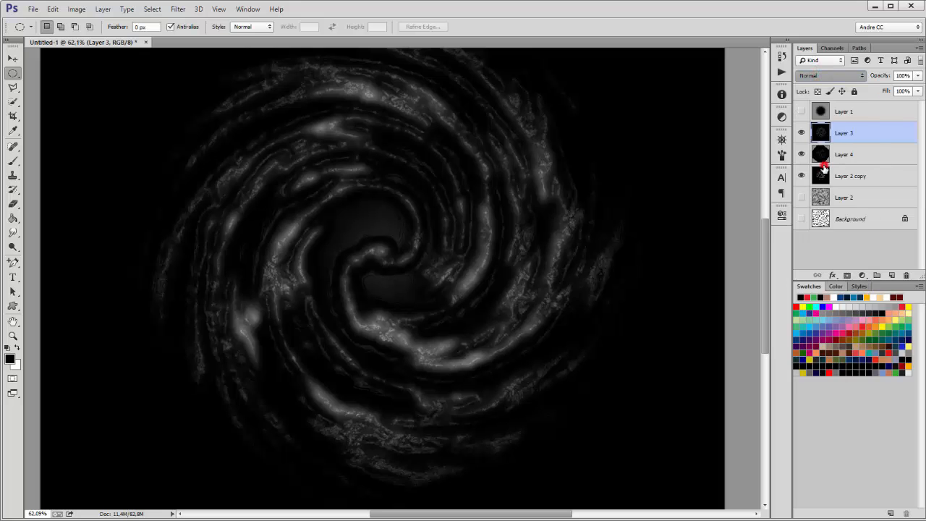
pyautogui.click(844, 136)
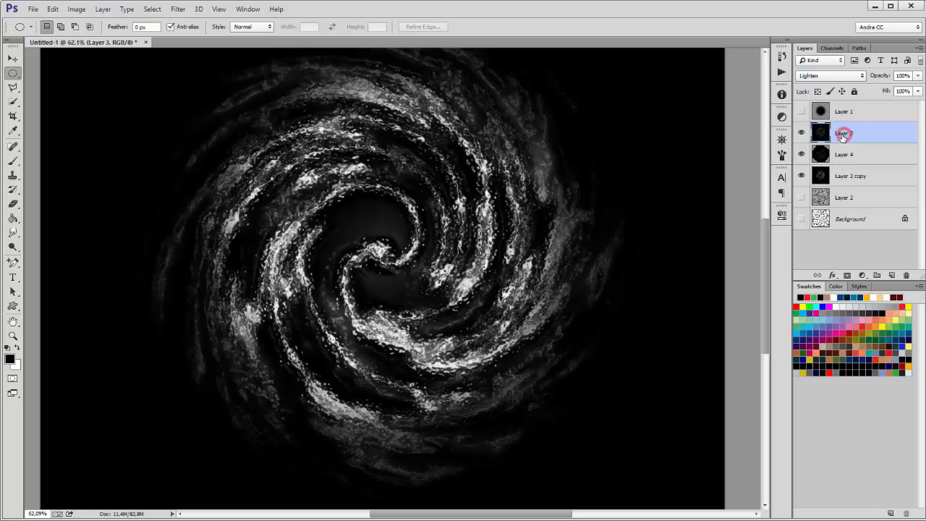
pyautogui.click(553, 180)
# Step: Rotate Layer 3 about 23° counter-clockwise with Free Transform and apply it
pyautogui.click(53, 10)
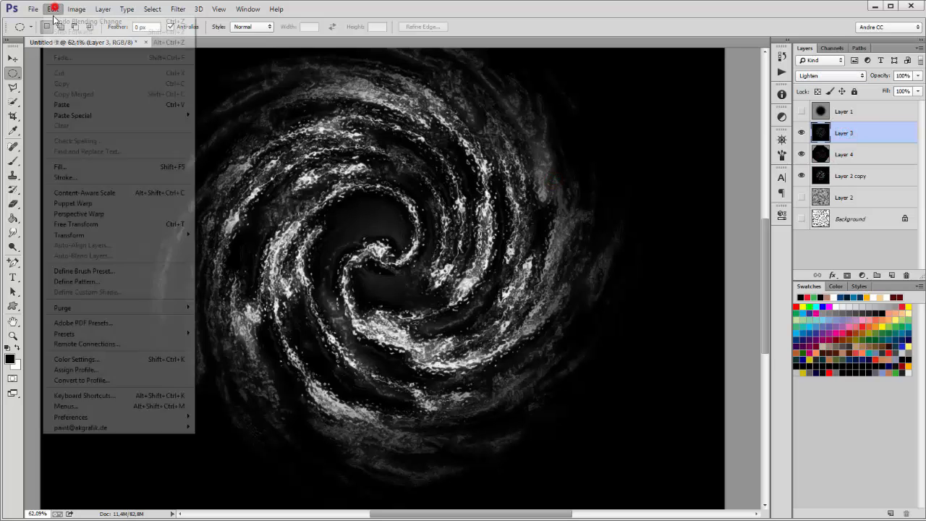
pyautogui.click(81, 225)
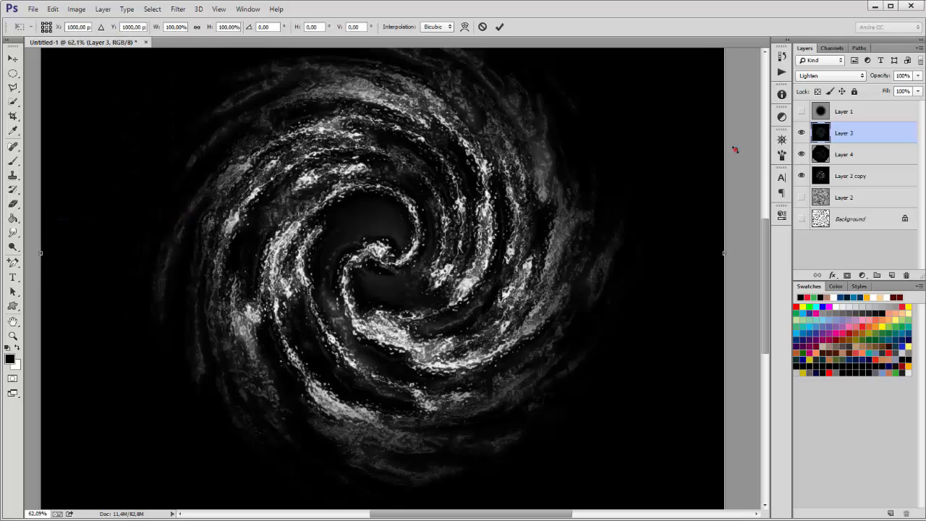
pyautogui.moveTo(735, 150); pyautogui.dragTo(700, 99)
pyautogui.press('Return')
pyautogui.press('m')
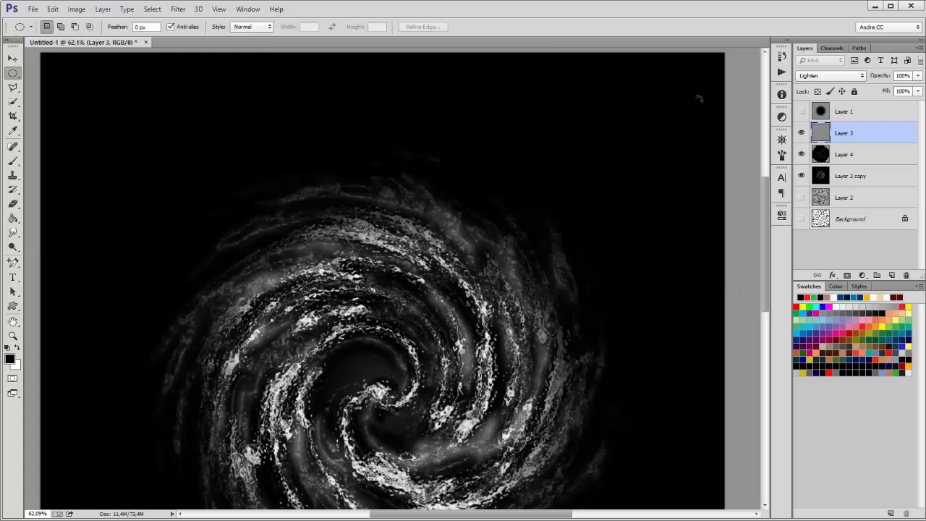
pyautogui.moveTo(469, 342); pyautogui.dragTo(451, 230)
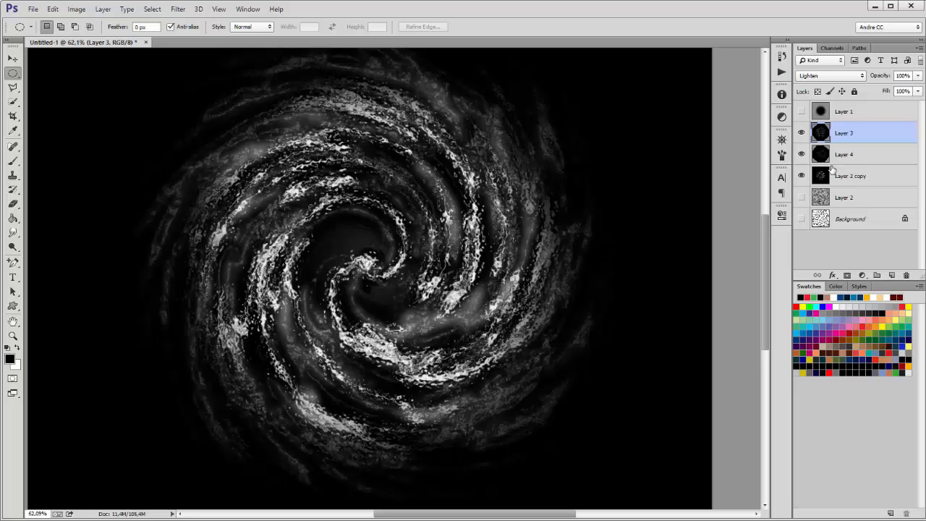
# Step: Toggle Layer 3 and Layer 4 visibility to compare, leaving Layer 4 selected
pyautogui.click(861, 154)
pyautogui.click(801, 133)
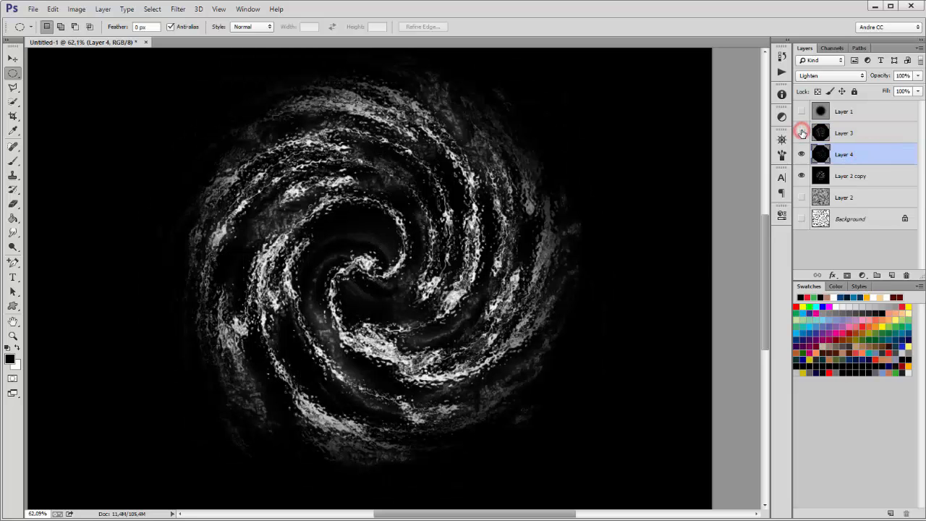
pyautogui.click(801, 132)
pyautogui.click(801, 154)
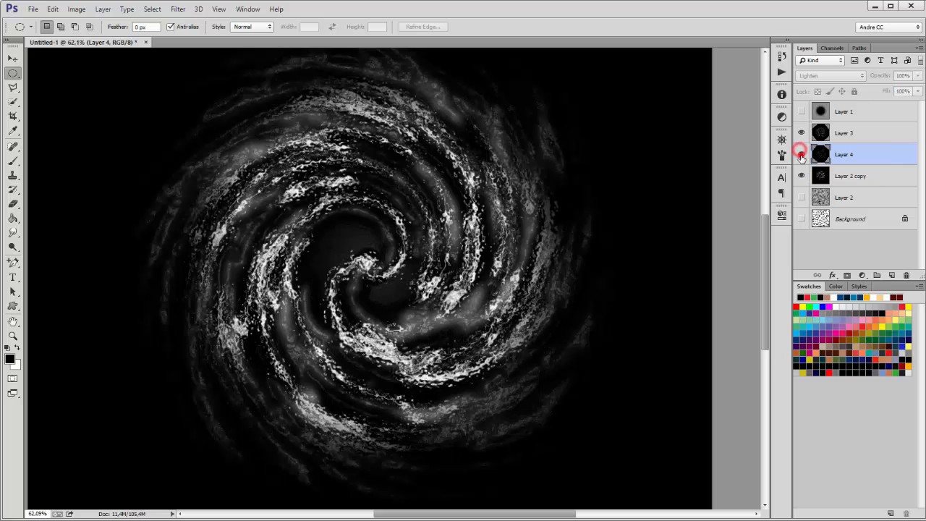
pyautogui.click(801, 154)
pyautogui.click(801, 154)
pyautogui.click(801, 154)
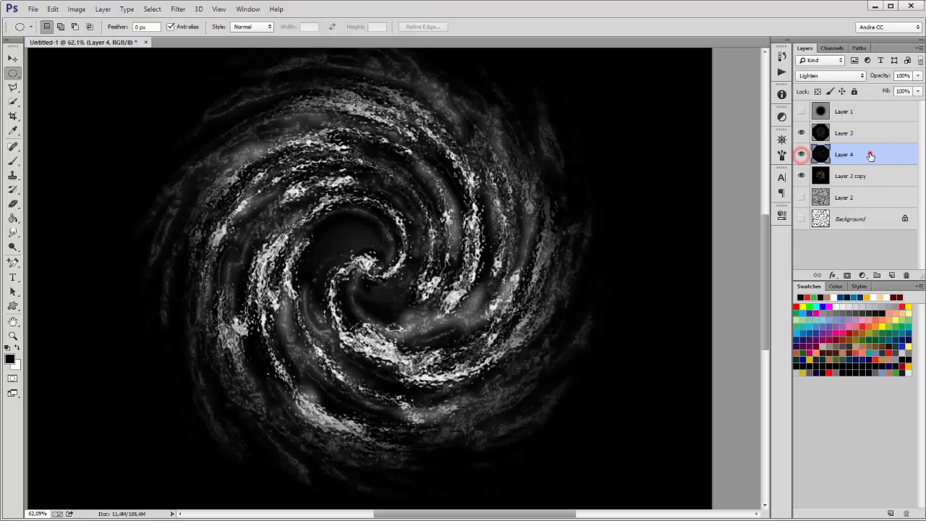
pyautogui.click(870, 154)
# Step: Duplicate Layer 4, move the copy above Layer 3, and scale it proportionally to 50%
pyautogui.moveTo(891, 154); pyautogui.dragTo(892, 275)
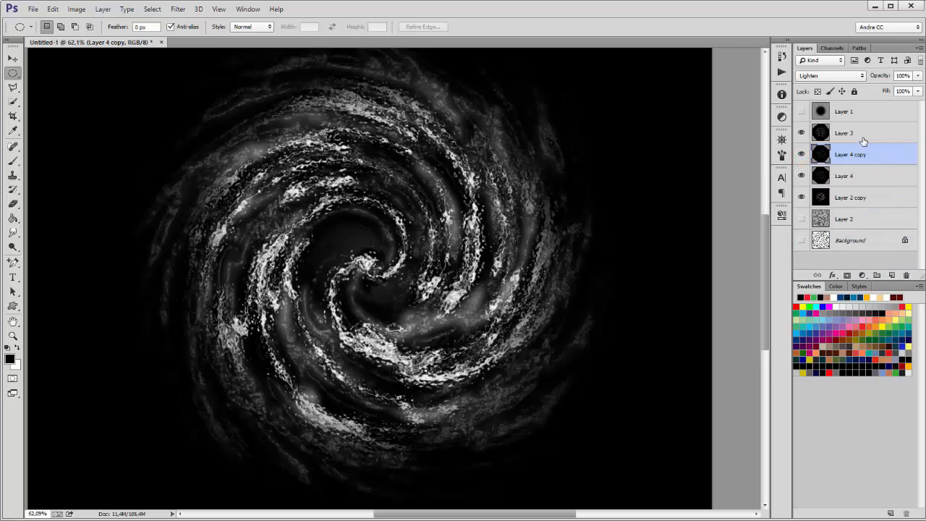
pyautogui.moveTo(861, 156); pyautogui.dragTo(866, 131)
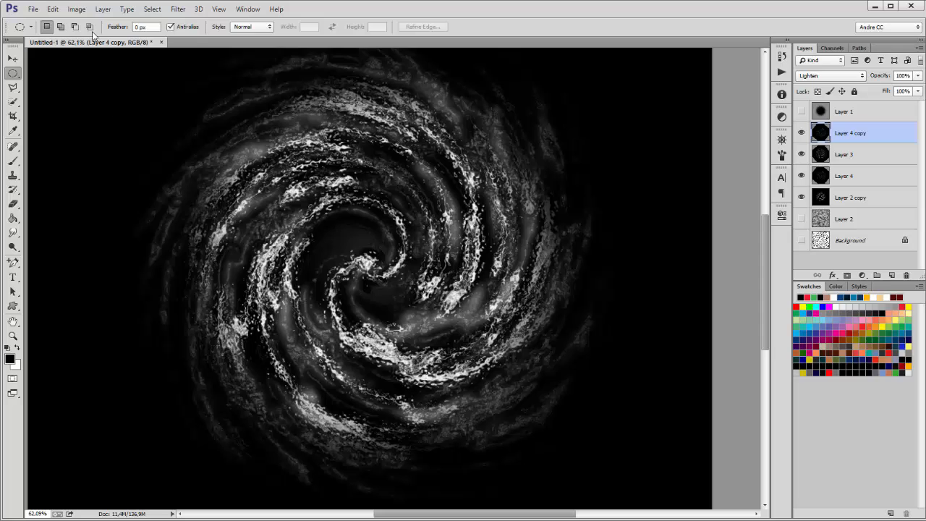
pyautogui.click(76, 8)
pyautogui.moveTo(52, 7)
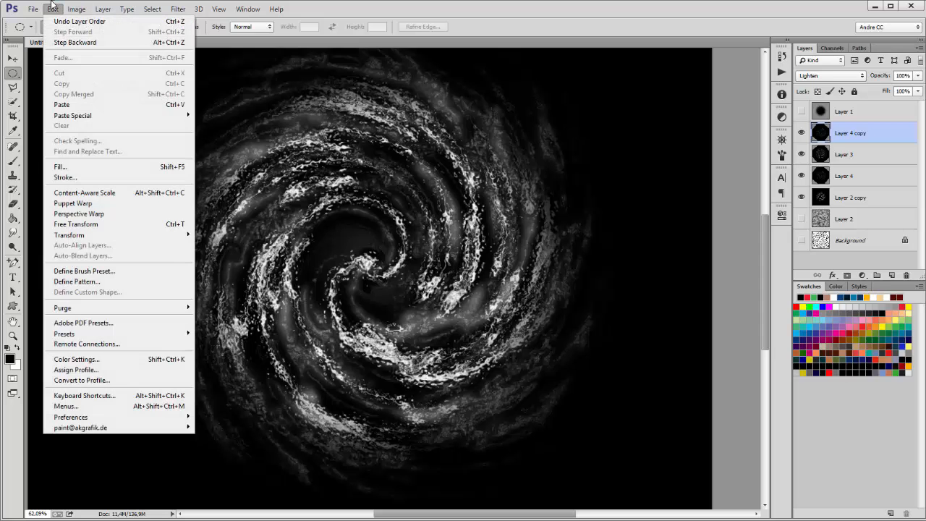
pyautogui.click(78, 223)
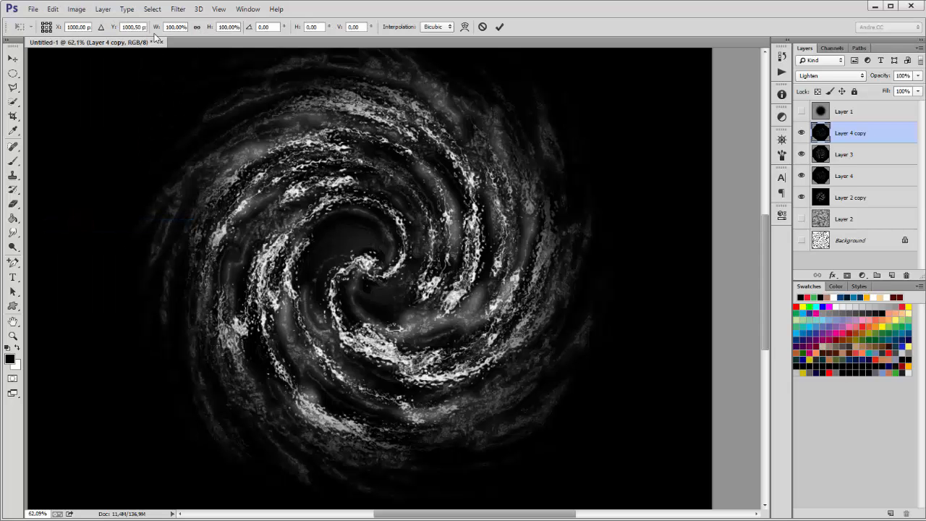
pyautogui.click(197, 28)
pyautogui.moveTo(209, 28); pyautogui.dragTo(181, 28)
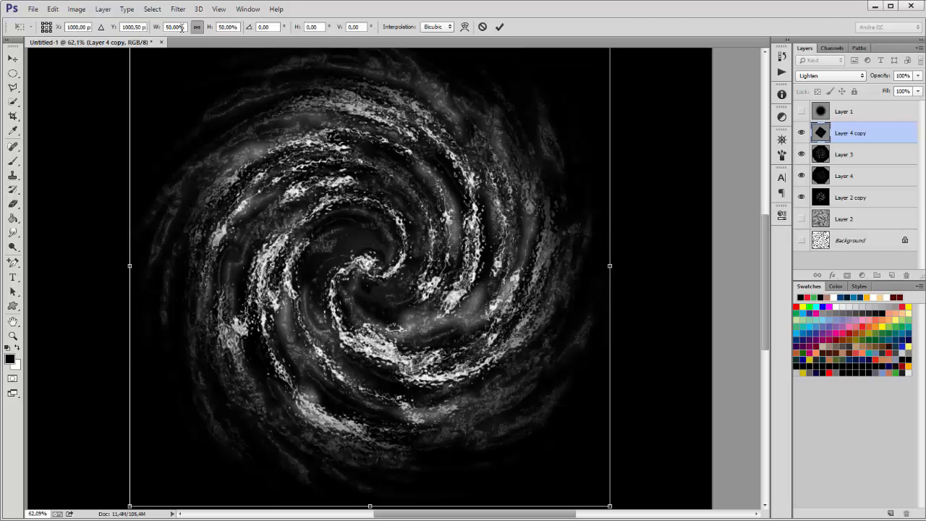
pyautogui.press('Return')
pyautogui.press('m')
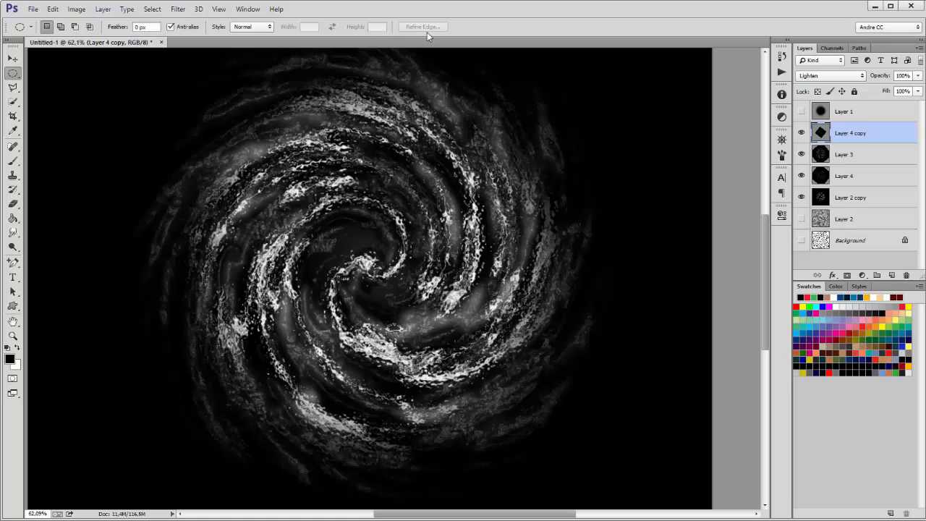
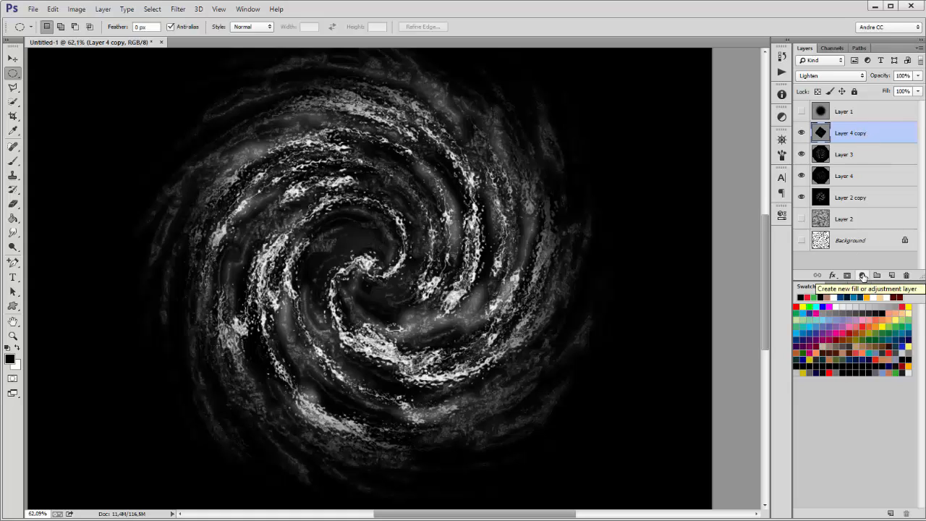
# Step: Add a Color Balance adjustment layer with Cyan-Red -20 and Yellow-Blue +13
pyautogui.click(862, 275)
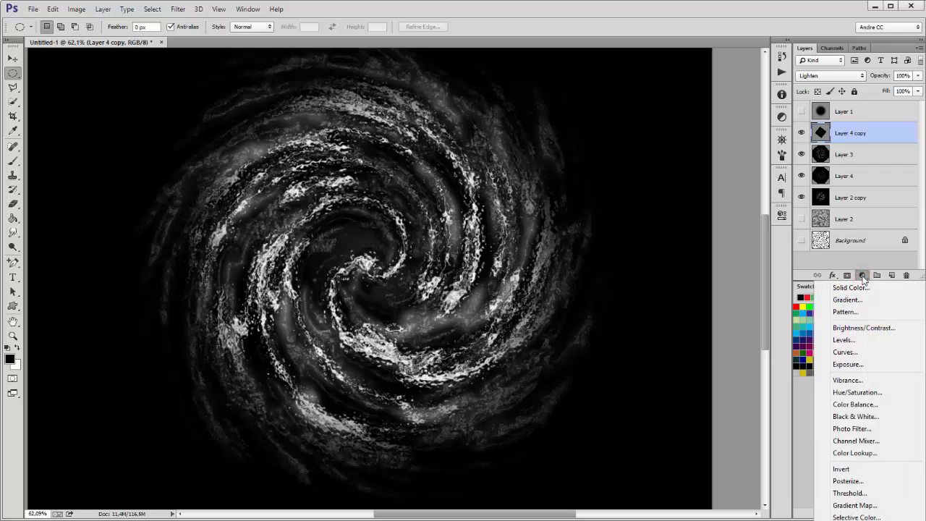
pyautogui.click(856, 407)
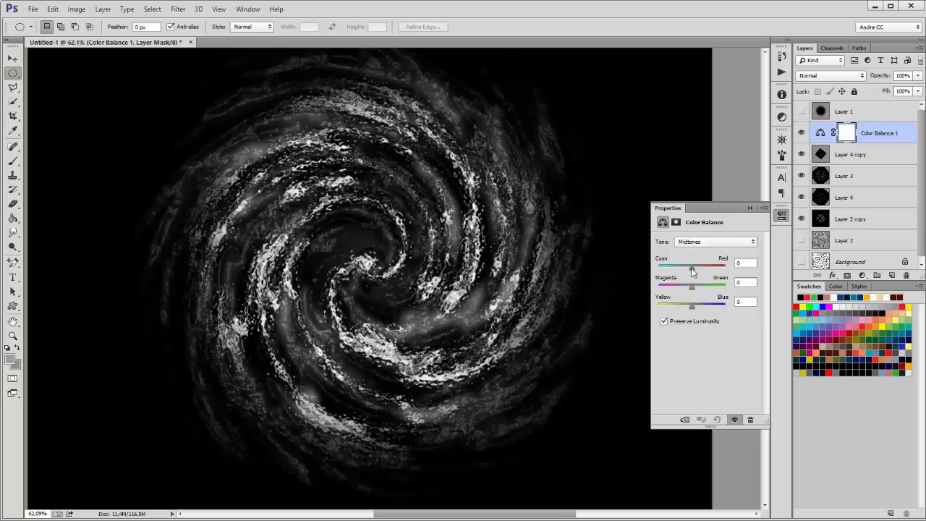
pyautogui.moveTo(692, 271); pyautogui.dragTo(684, 268)
pyautogui.moveTo(693, 309); pyautogui.dragTo(698, 310)
pyautogui.click(890, 130)
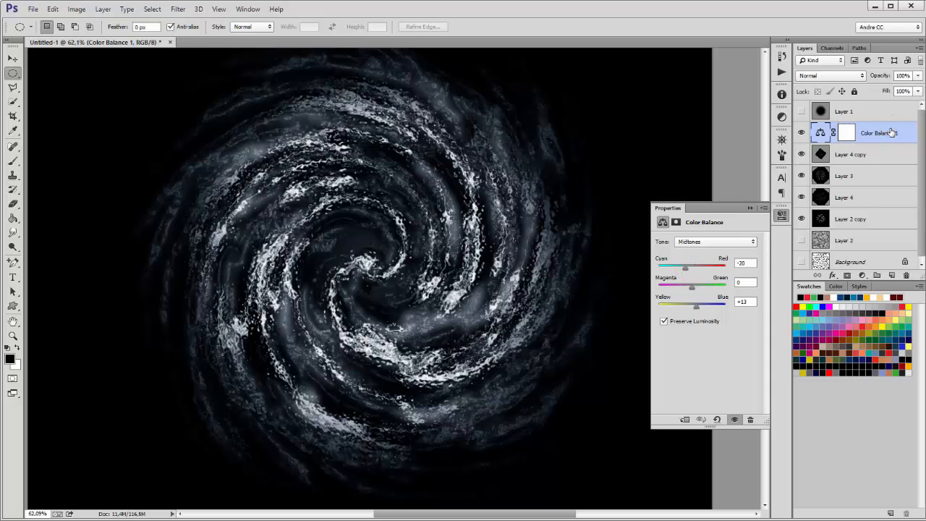
pyautogui.click(751, 209)
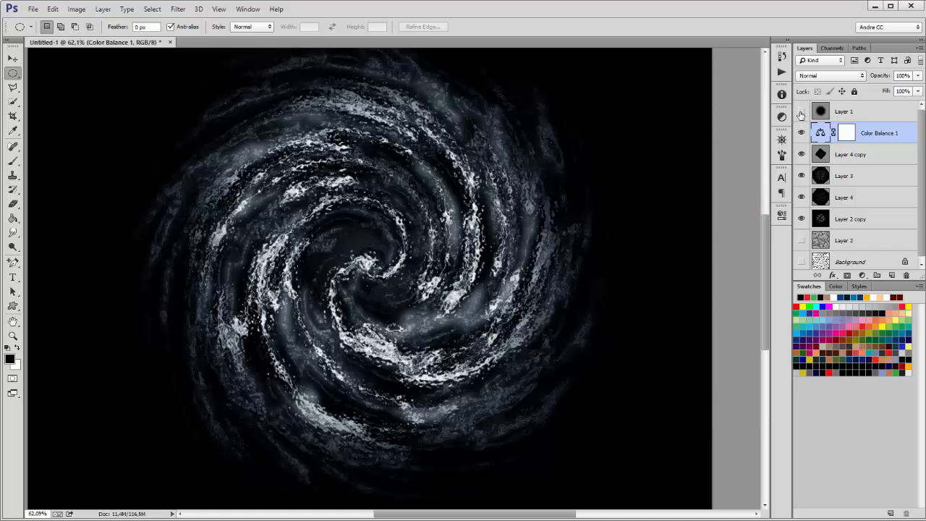
# Step: Show Layer 1, duplicate it as a hidden backup copy, and reselect Layer 1
pyautogui.click(801, 111)
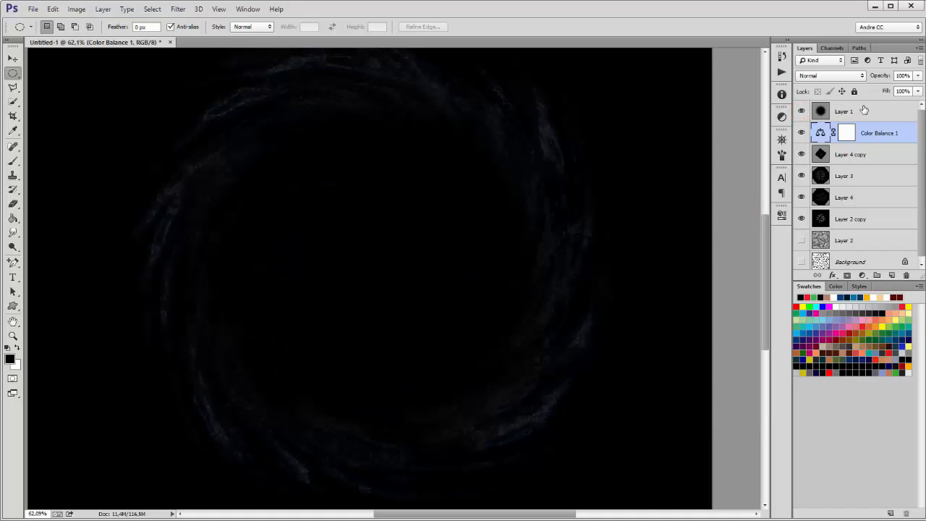
pyautogui.moveTo(864, 109); pyautogui.dragTo(892, 275)
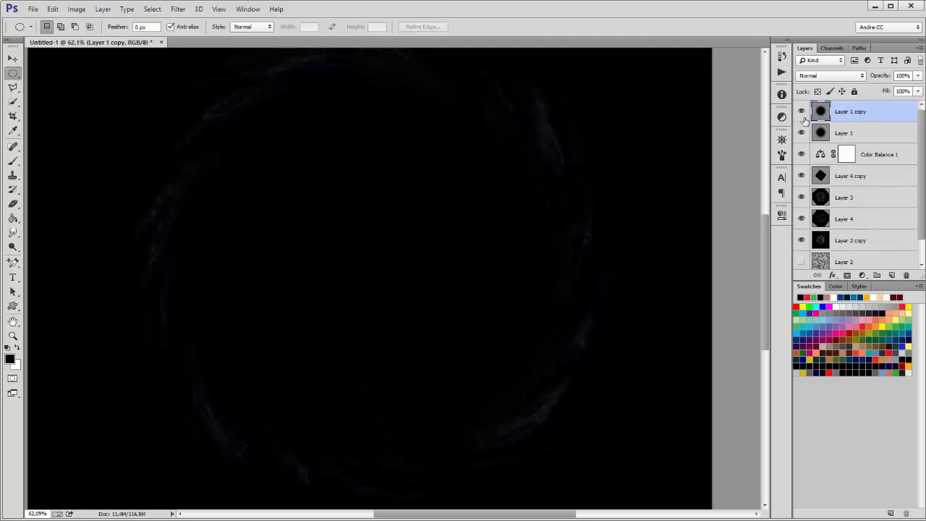
pyautogui.click(801, 112)
pyautogui.click(842, 133)
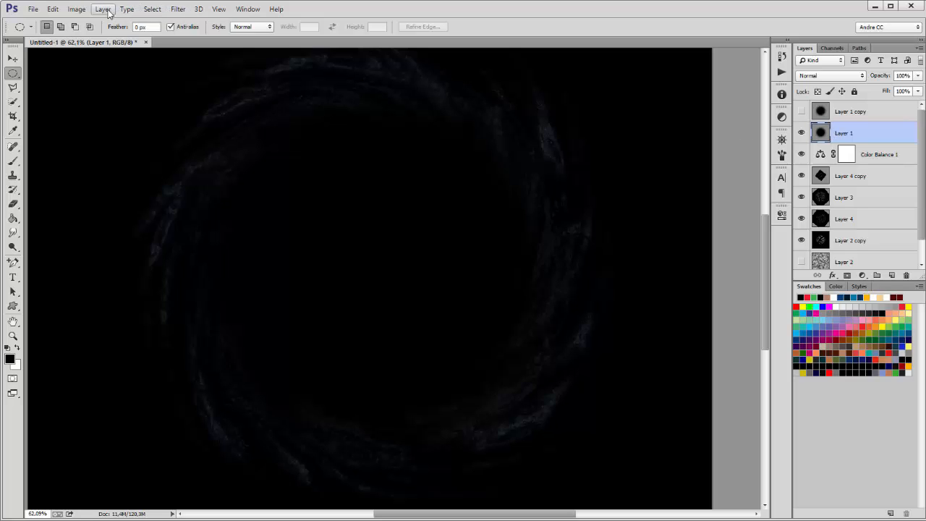
# Step: Colorize Layer 1 red with Hue/Saturation: Saturation 91, Lightness +33
pyautogui.click(77, 9)
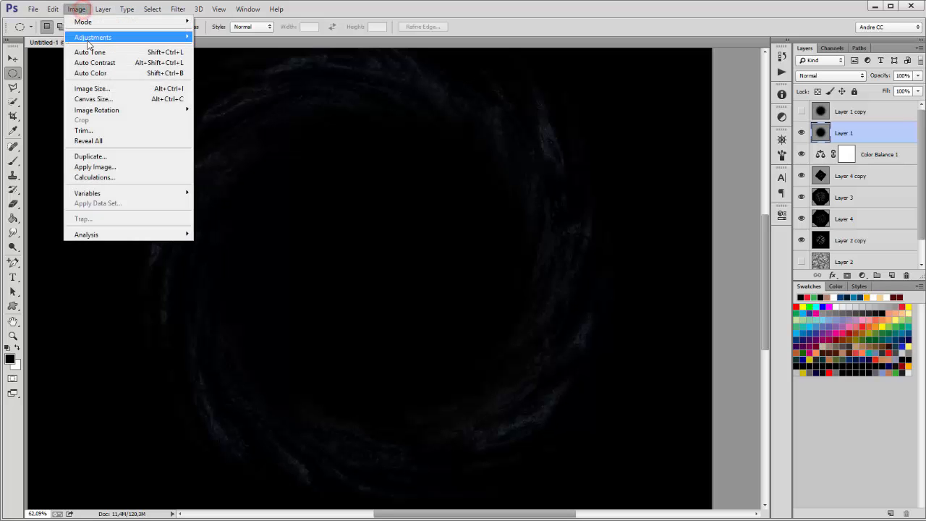
pyautogui.moveTo(92, 38)
pyautogui.click(253, 94)
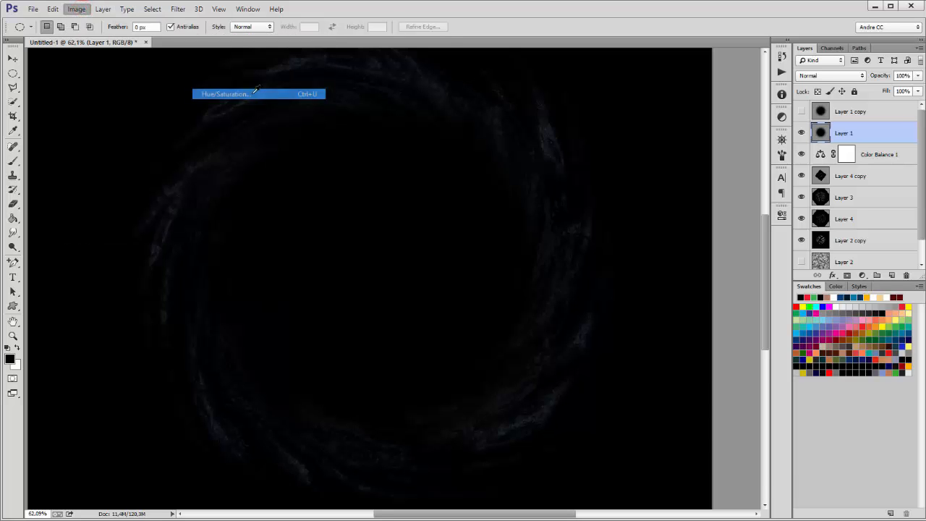
pyautogui.moveTo(745, 429); pyautogui.dragTo(761, 429)
pyautogui.click(848, 441)
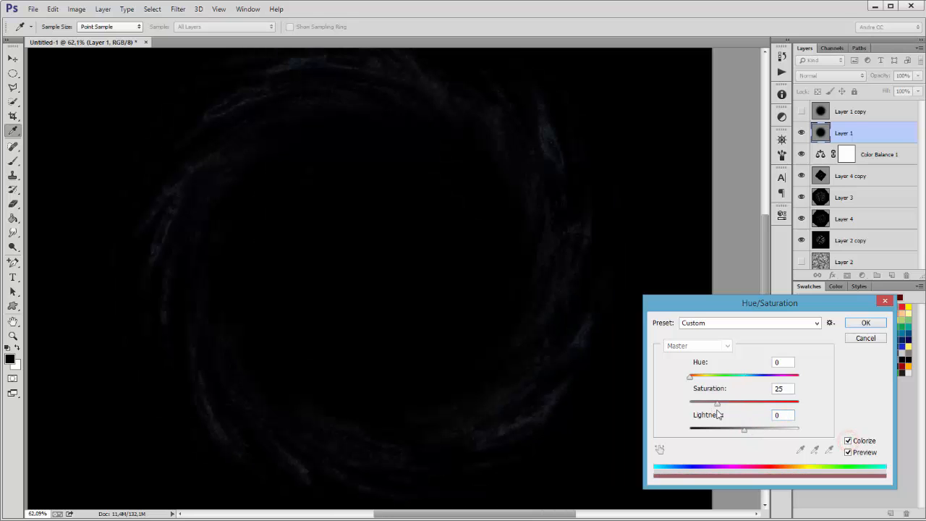
pyautogui.moveTo(717, 402); pyautogui.dragTo(790, 403)
pyautogui.moveTo(743, 429); pyautogui.dragTo(762, 429)
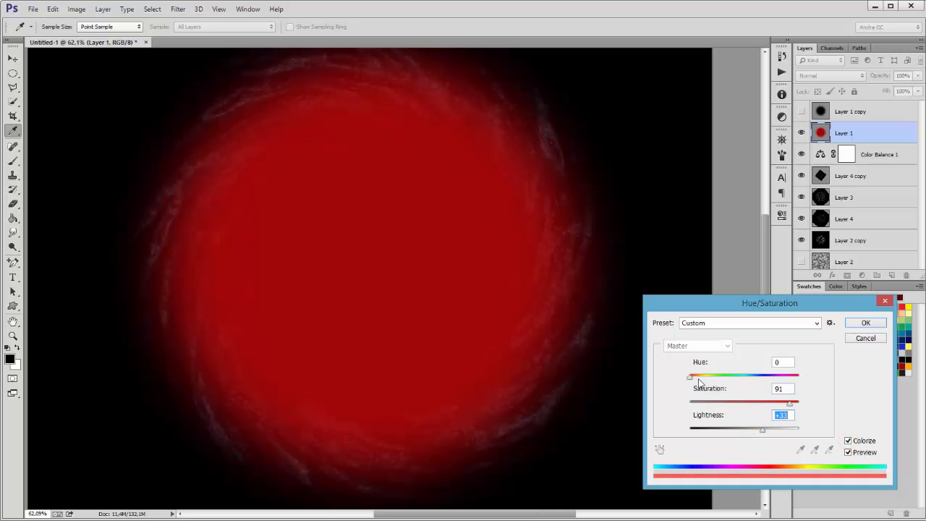
pyautogui.click(867, 323)
pyautogui.press('m')
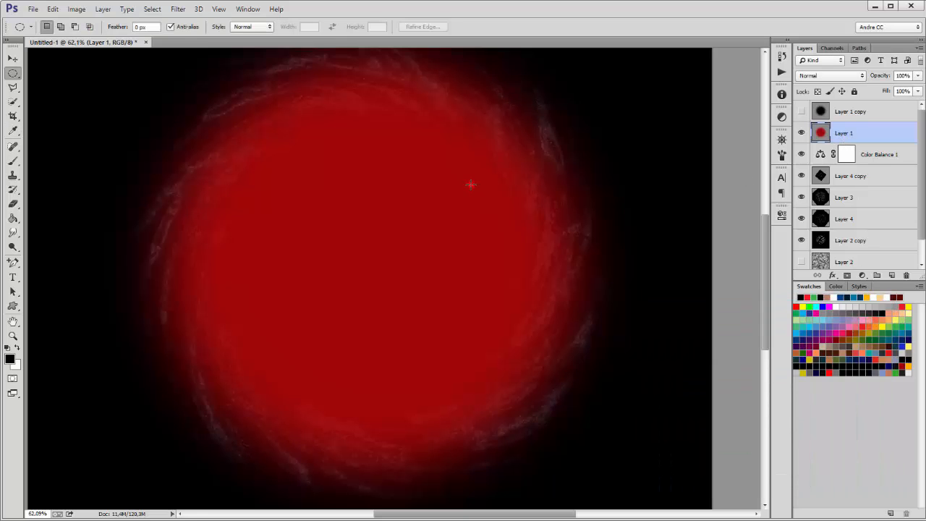
pyautogui.click(54, 9)
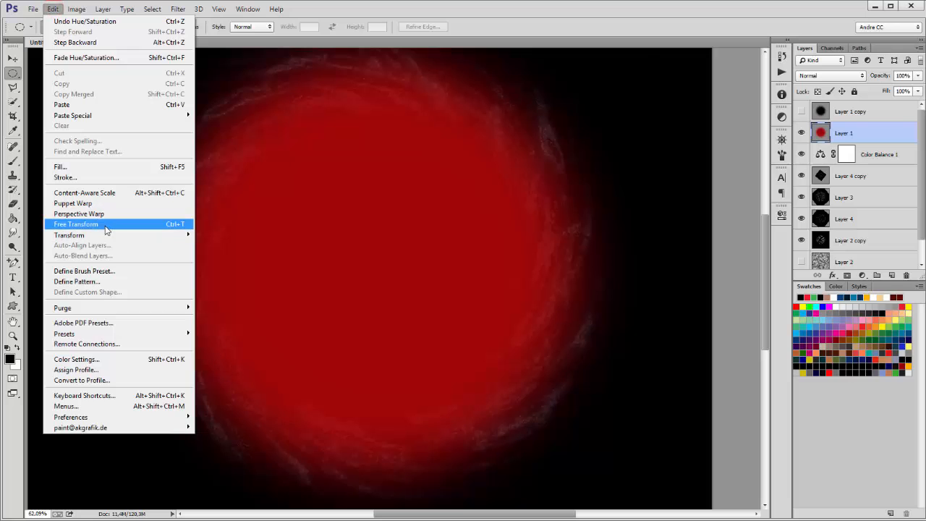
# Step: Scale the red disc proportionally to 56% with Free Transform
pyautogui.click(105, 224)
pyautogui.click(199, 27)
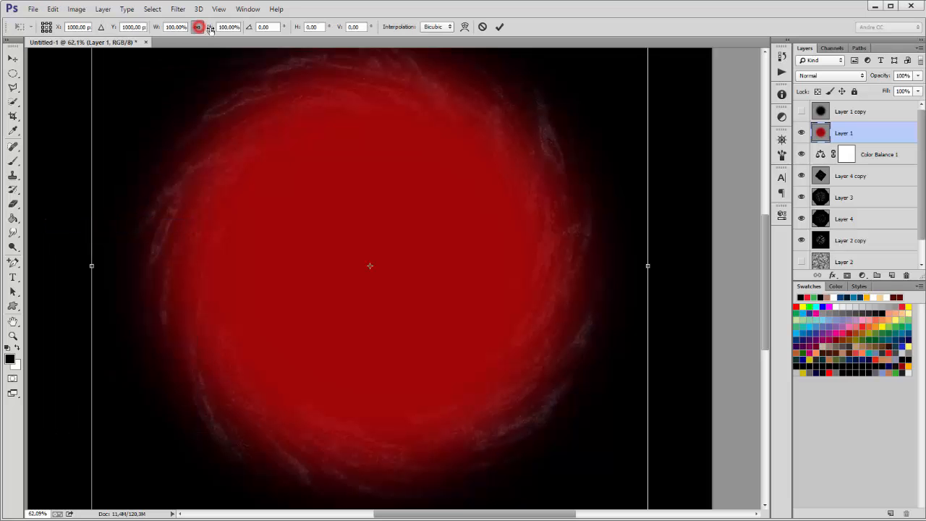
pyautogui.moveTo(210, 29); pyautogui.dragTo(182, 35)
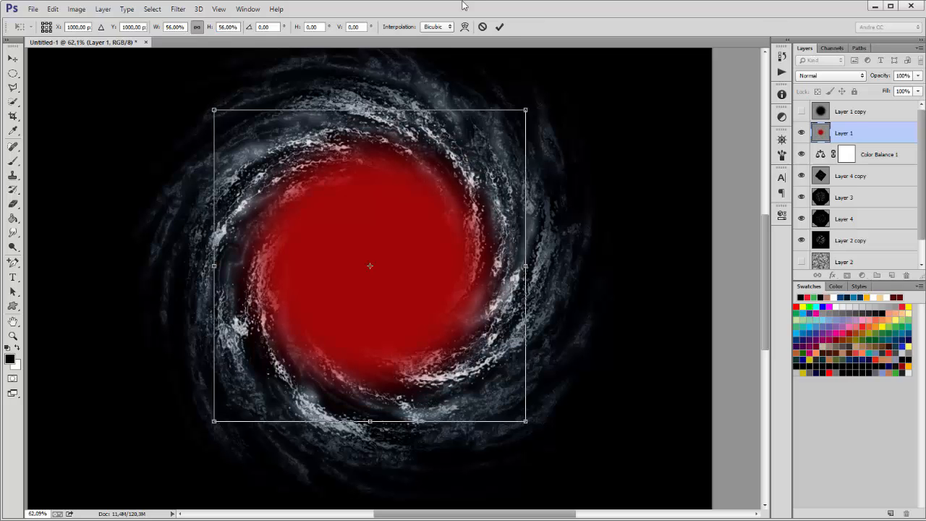
pyautogui.click(499, 27)
# Step: Apply a 34.9-pixel Gaussian Blur to the red disc and duplicate Layer 1
pyautogui.click(179, 10)
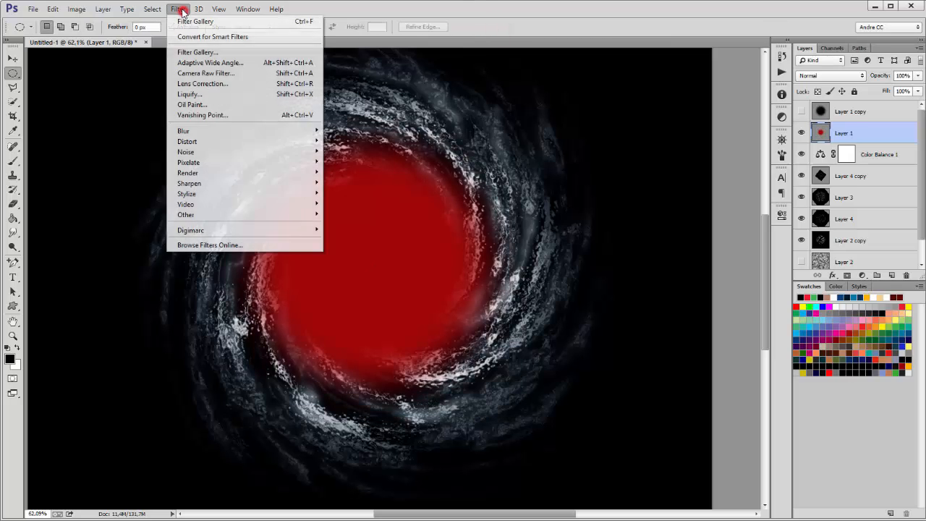
pyautogui.moveTo(212, 133)
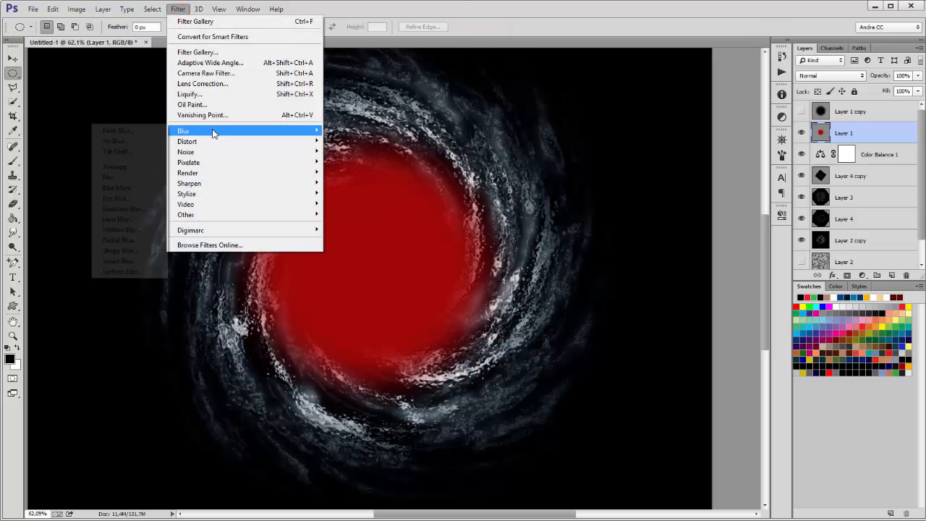
pyautogui.click(125, 208)
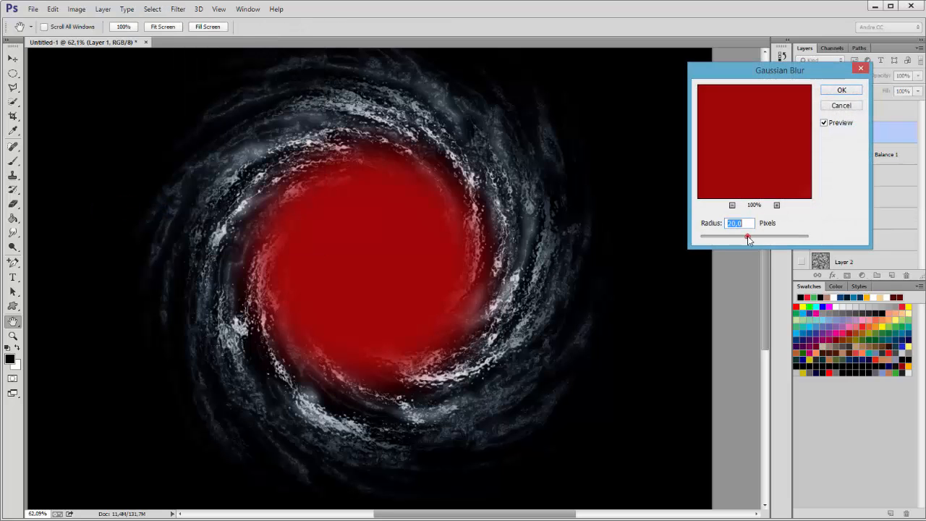
pyautogui.moveTo(749, 240); pyautogui.dragTo(773, 240)
pyautogui.click(841, 91)
pyautogui.press('m')
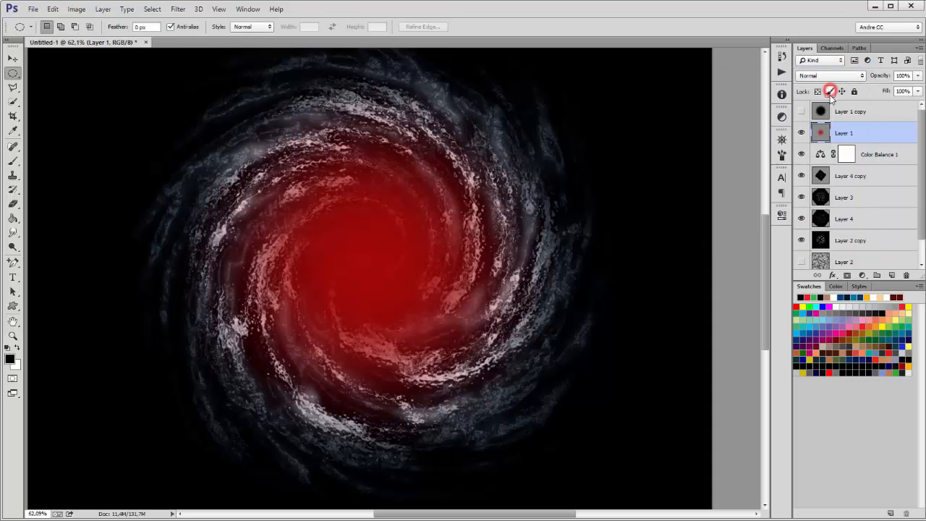
pyautogui.moveTo(882, 131); pyautogui.dragTo(892, 276)
# Step: Hide Layer 1 copy 2 and set Layer 1 to Soft Light blending
pyautogui.click(801, 130)
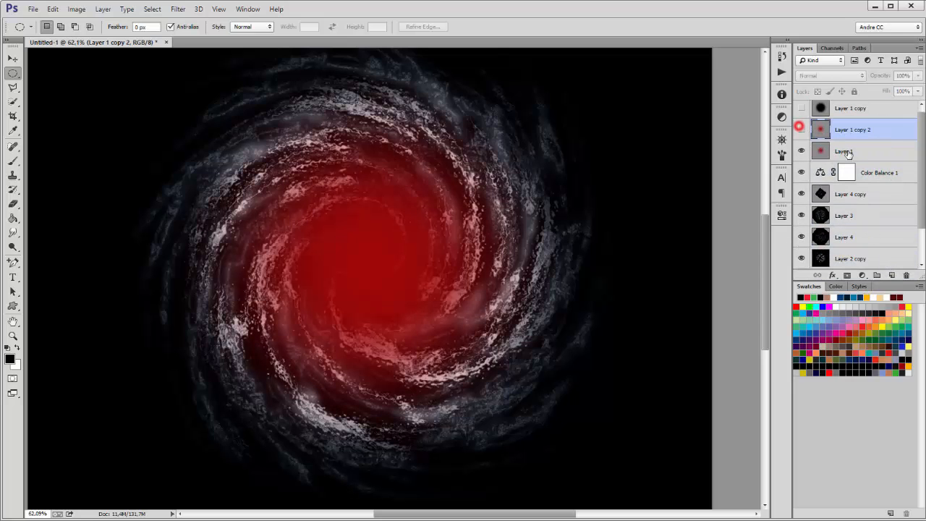
pyautogui.click(847, 151)
pyautogui.click(807, 77)
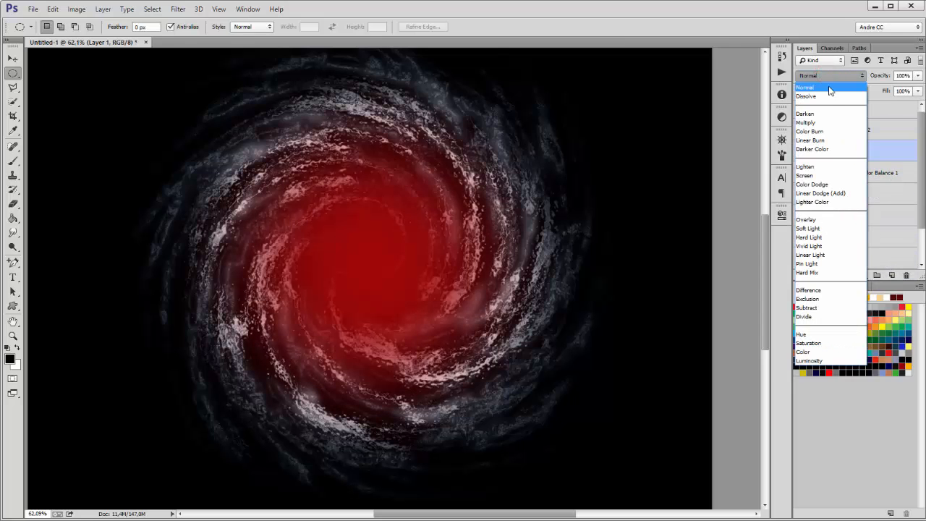
pyautogui.click(816, 230)
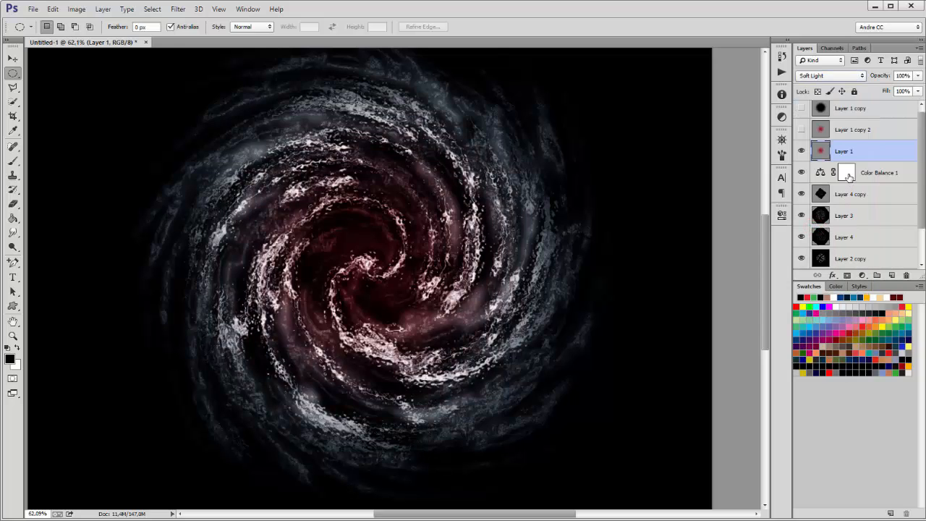
# Step: Show Layer 1 copy 2 and enlarge it proportionally to 115%
pyautogui.click(855, 129)
pyautogui.click(801, 129)
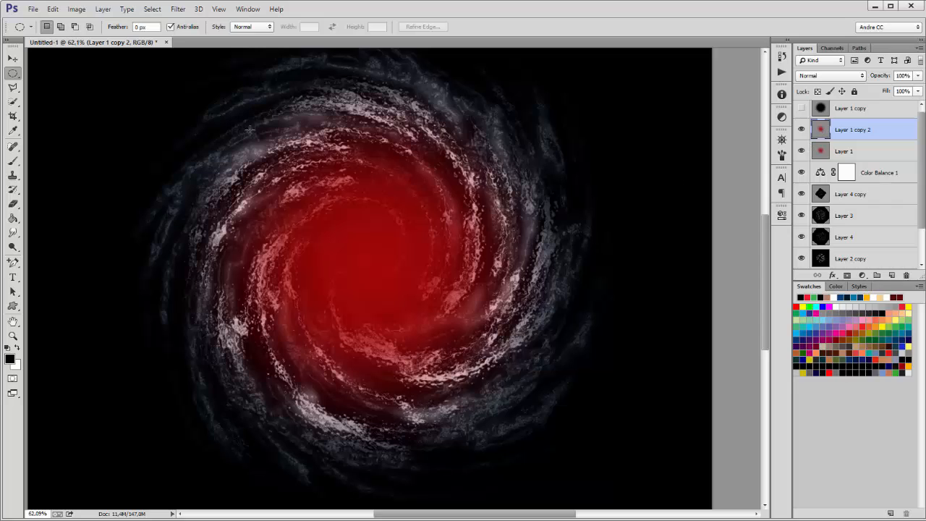
pyautogui.click(53, 9)
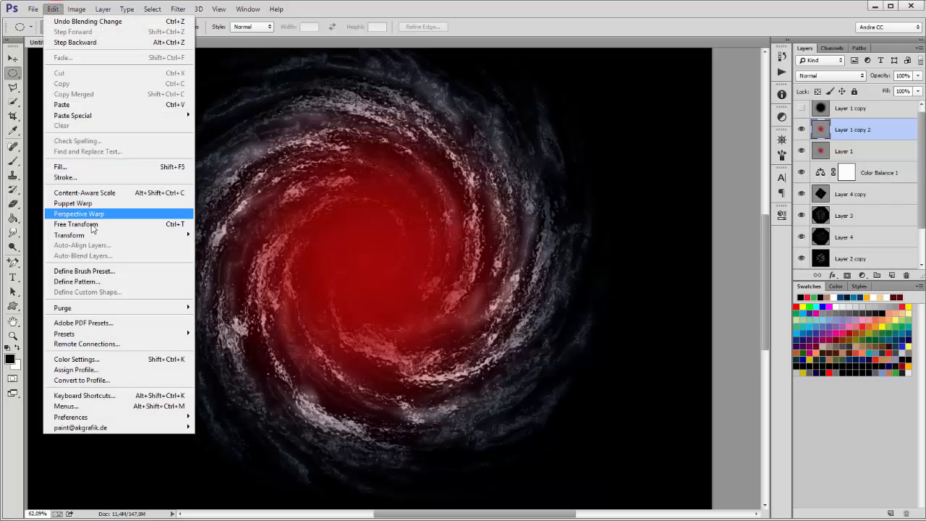
pyautogui.click(83, 224)
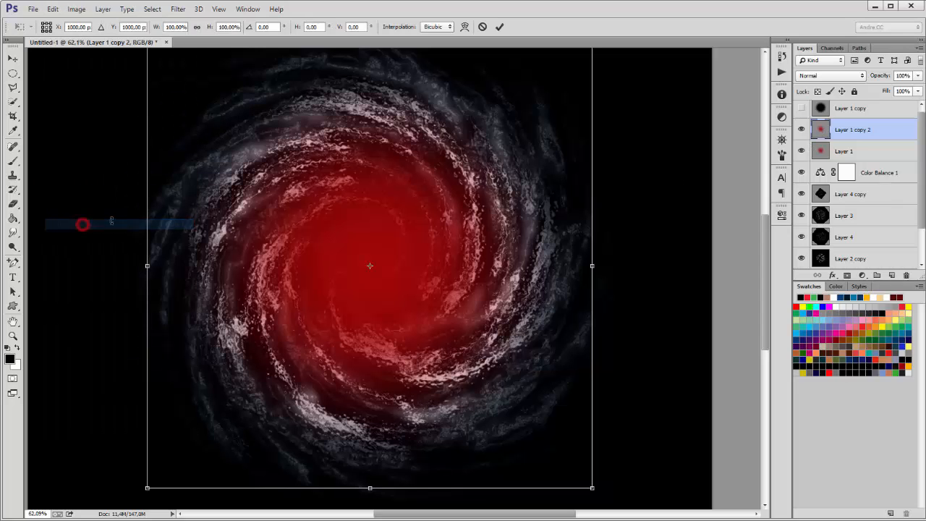
pyautogui.click(197, 27)
pyautogui.moveTo(206, 27); pyautogui.dragTo(222, 27)
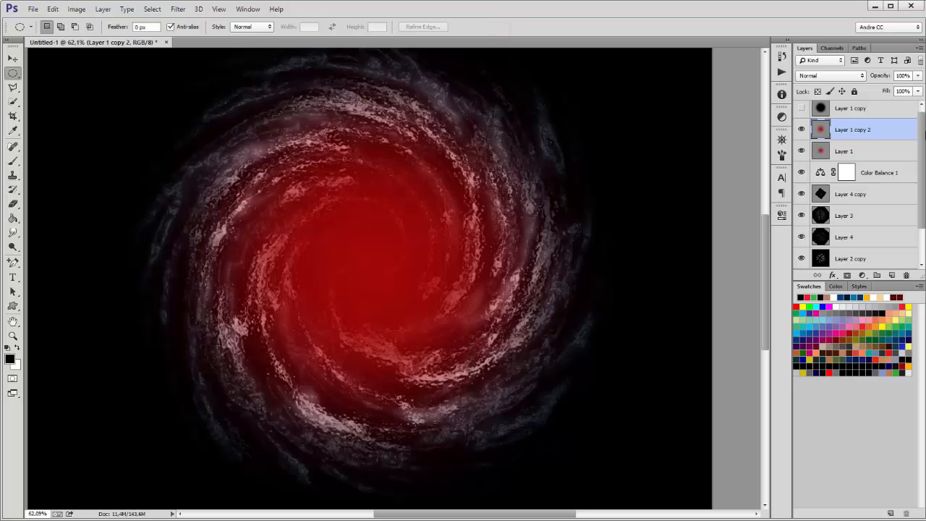
# Step: Turn the core orange with Hue +18, Saturation +46, Lightness +11, then duplicate Layer 1
pyautogui.click(76, 9)
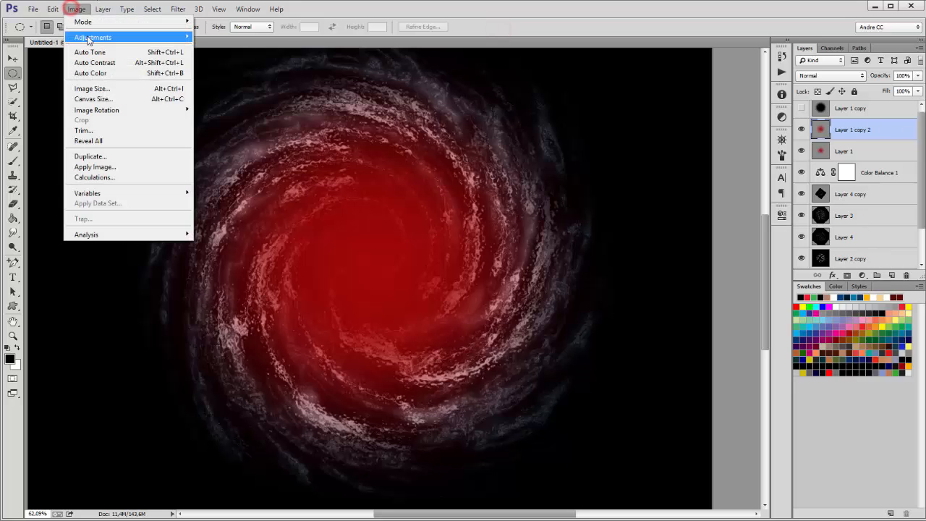
pyautogui.moveTo(89, 37)
pyautogui.click(236, 96)
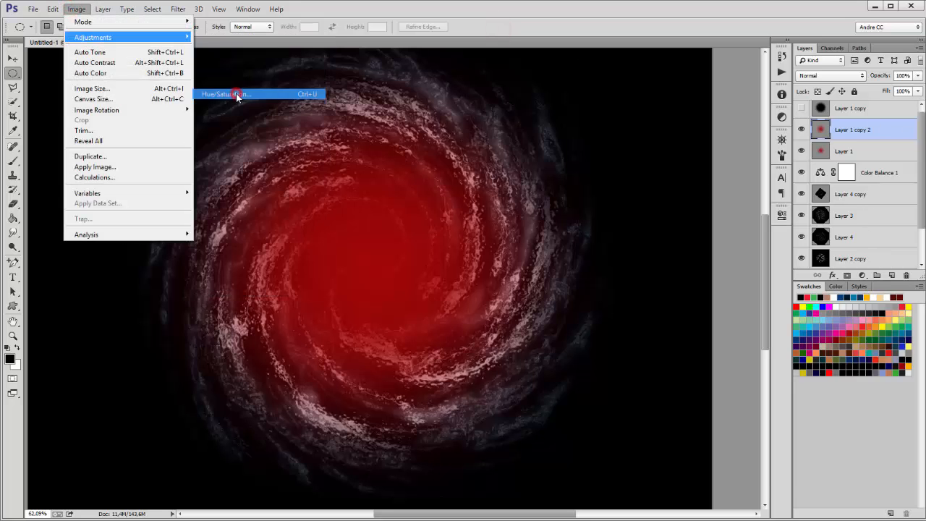
pyautogui.moveTo(748, 382); pyautogui.dragTo(764, 401)
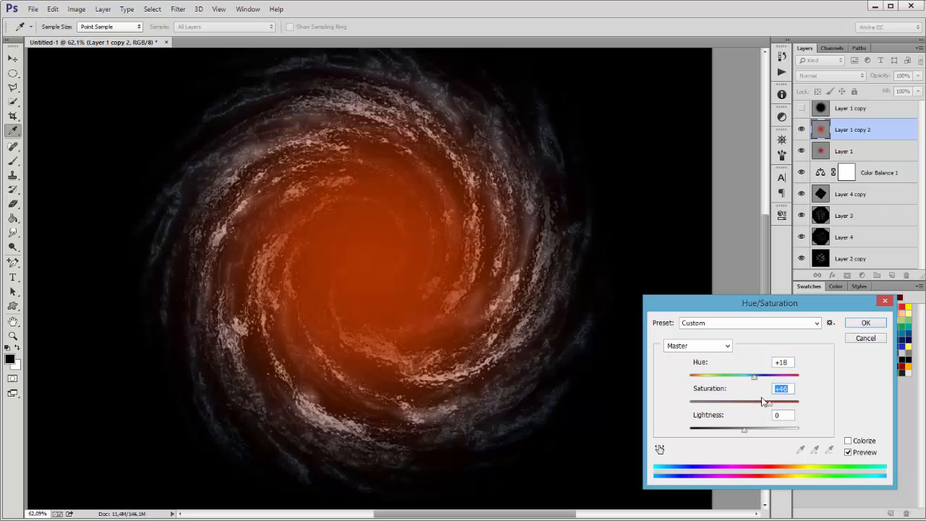
pyautogui.moveTo(746, 432); pyautogui.dragTo(752, 432)
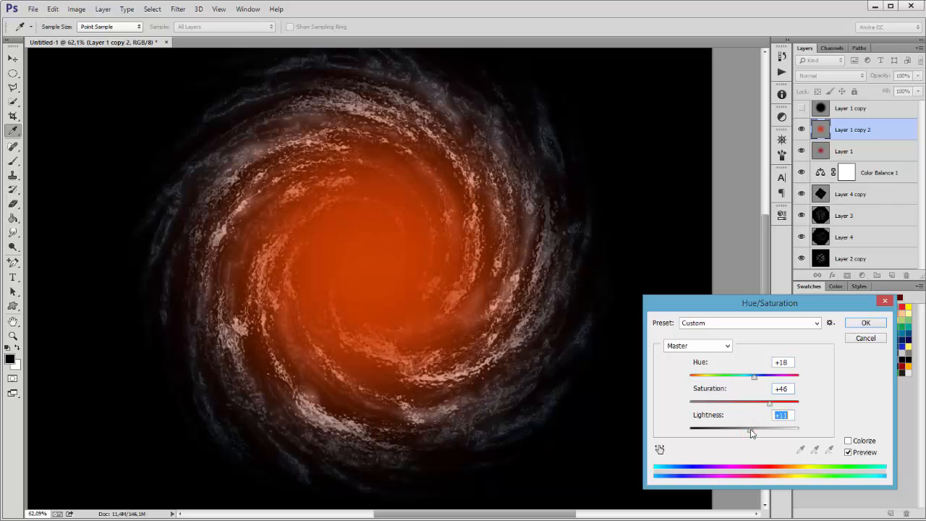
pyautogui.click(859, 325)
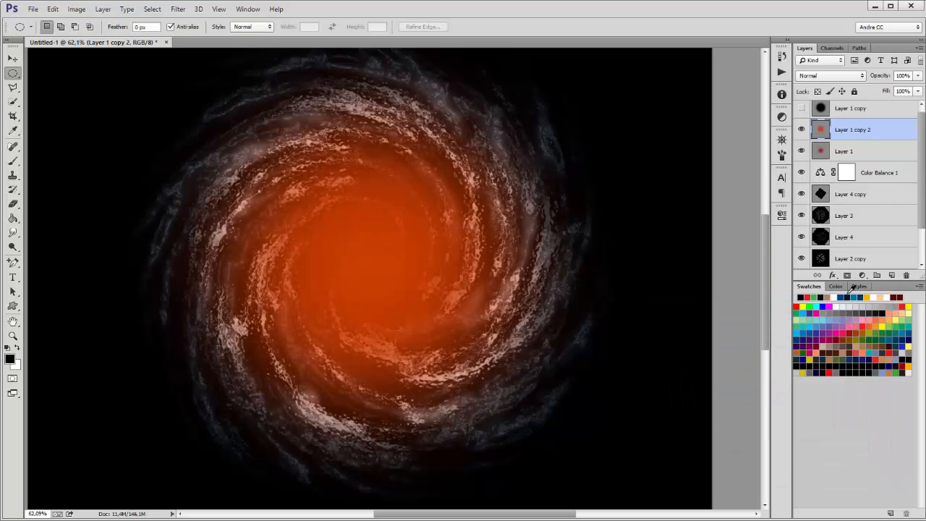
pyautogui.moveTo(886, 149); pyautogui.dragTo(891, 275)
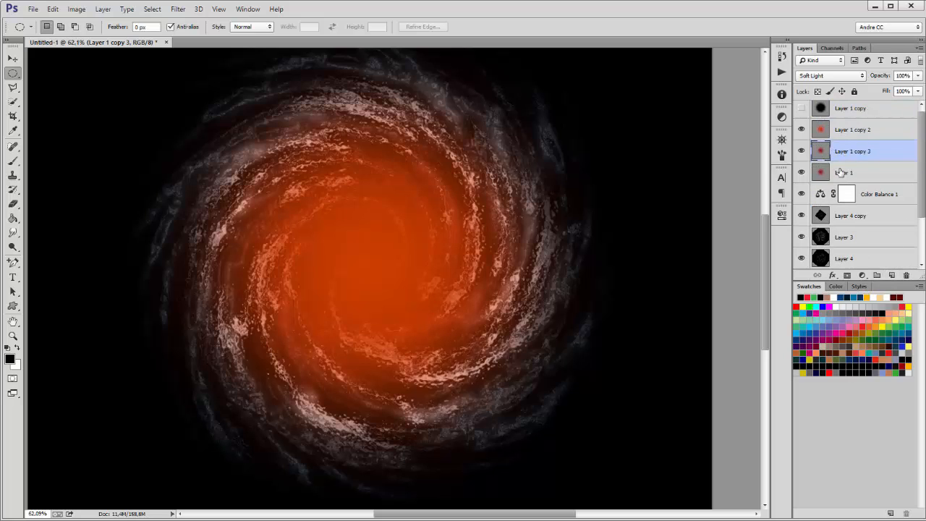
# Step: Move Layer 1 copy 3 above copy 2 and scale it proportionally to 77%
pyautogui.moveTo(854, 152); pyautogui.dragTo(859, 127)
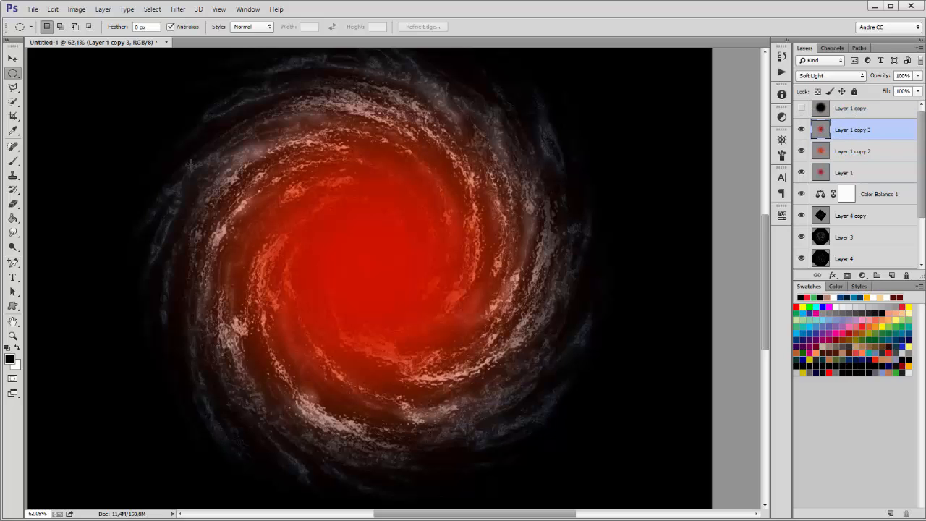
pyautogui.click(55, 9)
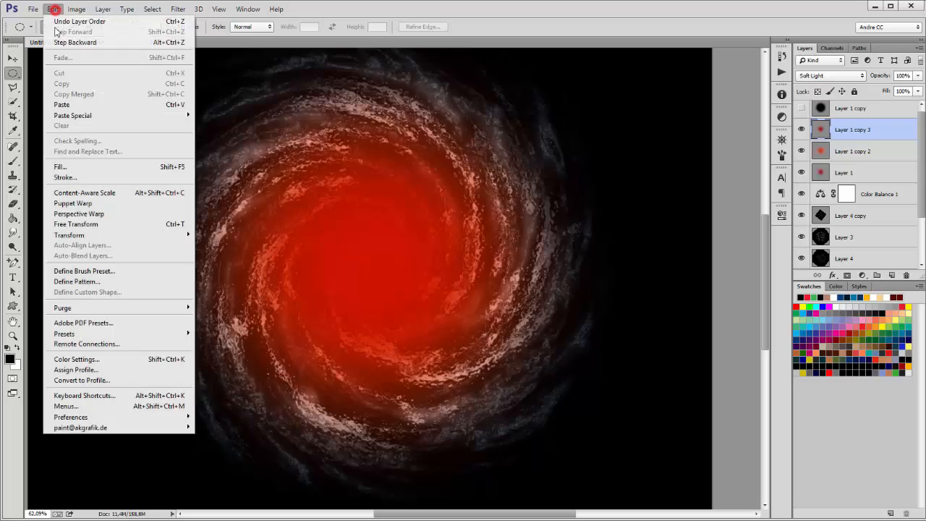
pyautogui.click(97, 224)
pyautogui.click(199, 28)
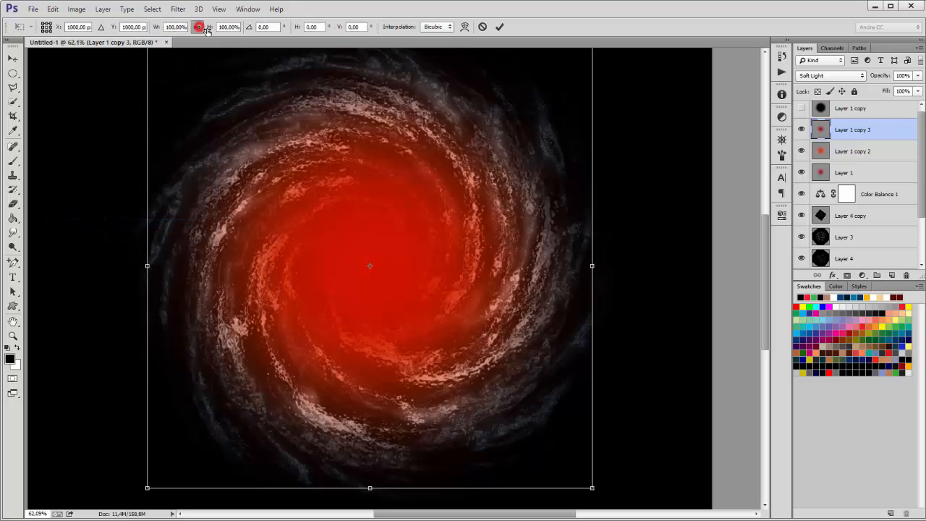
pyautogui.moveTo(209, 27); pyautogui.dragTo(195, 31)
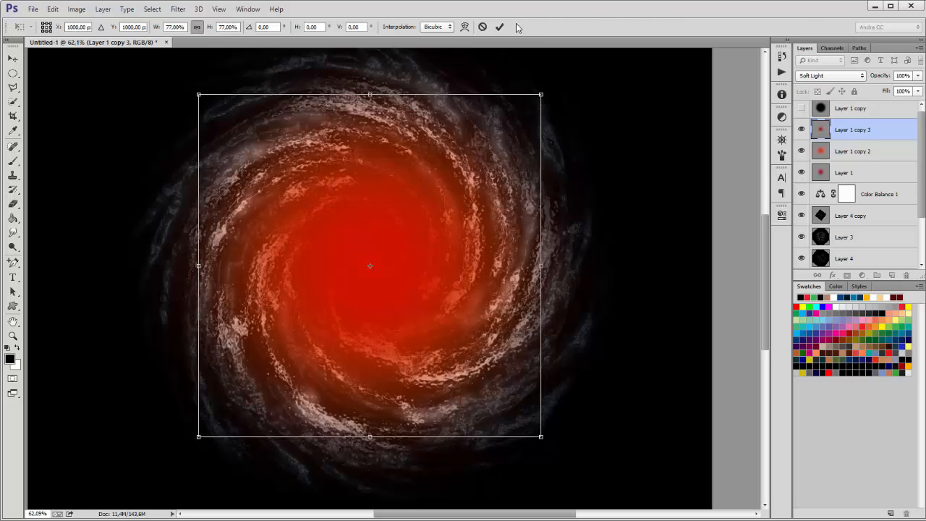
pyautogui.click(502, 27)
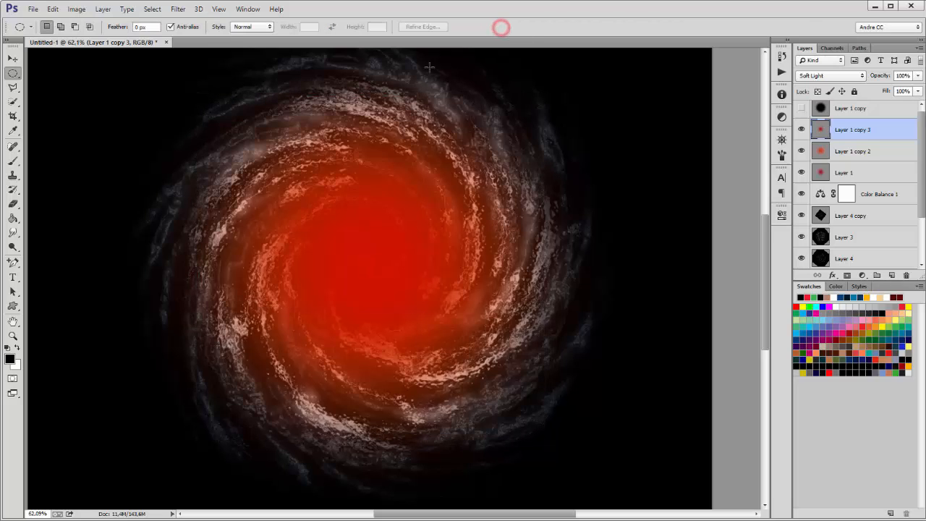
# Step: Give Layer 1 copy 3 Hue +18, Saturation +49 and Lightness +27
pyautogui.click(83, 10)
pyautogui.moveTo(87, 37)
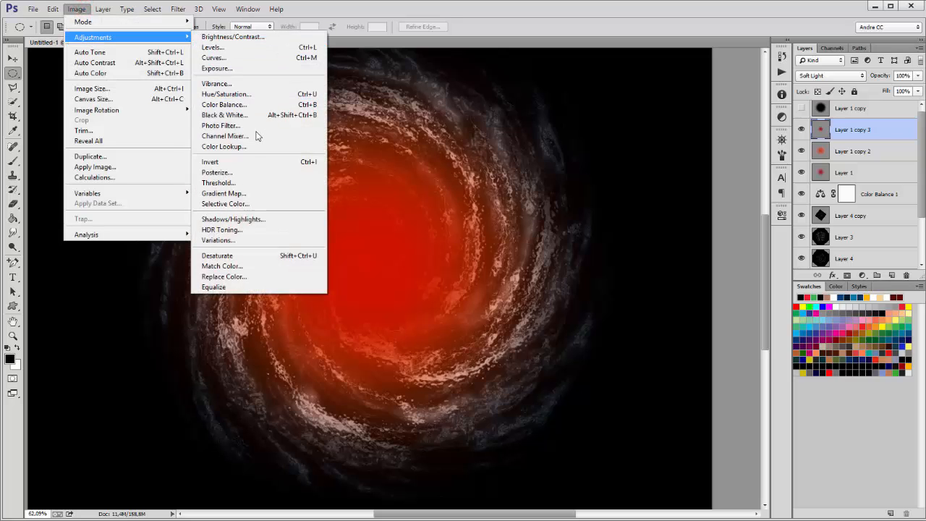
pyautogui.click(243, 95)
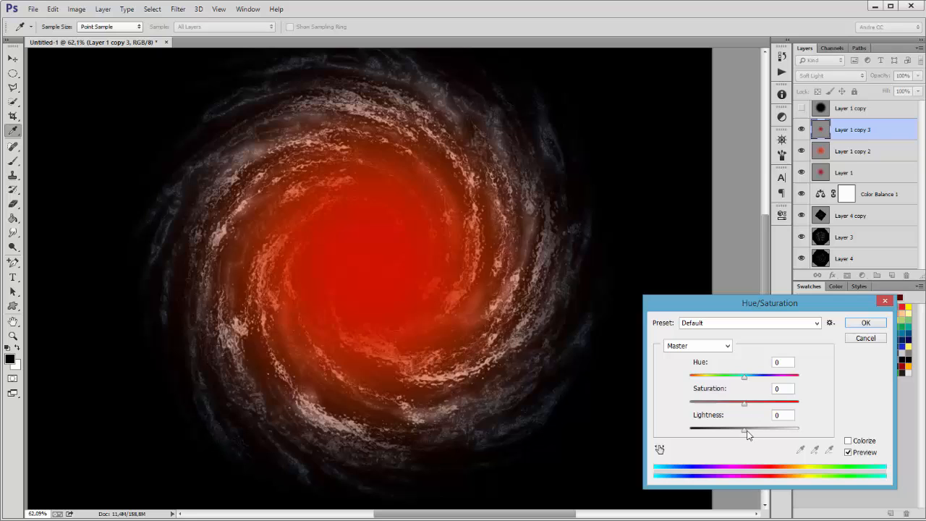
pyautogui.moveTo(747, 430); pyautogui.dragTo(770, 403)
pyautogui.moveTo(744, 376); pyautogui.dragTo(753, 376)
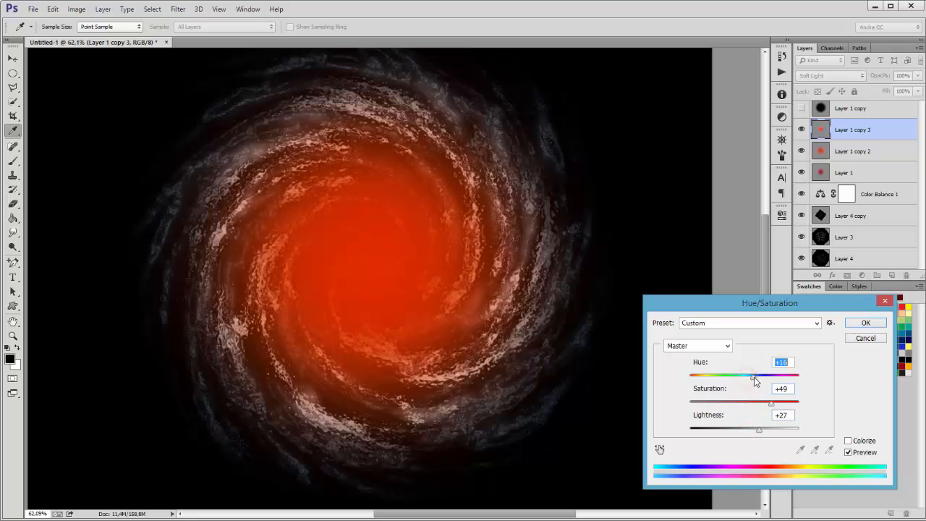
pyautogui.click(865, 322)
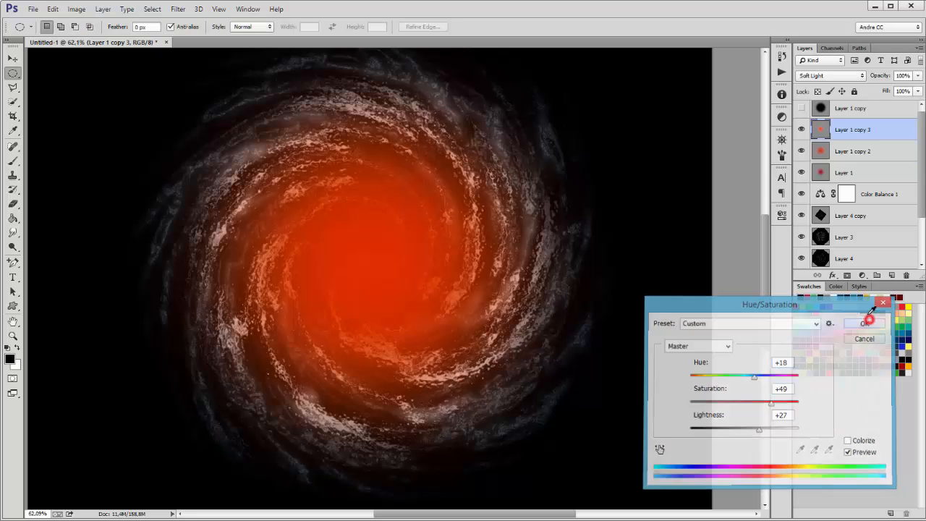
pyautogui.click(851, 151)
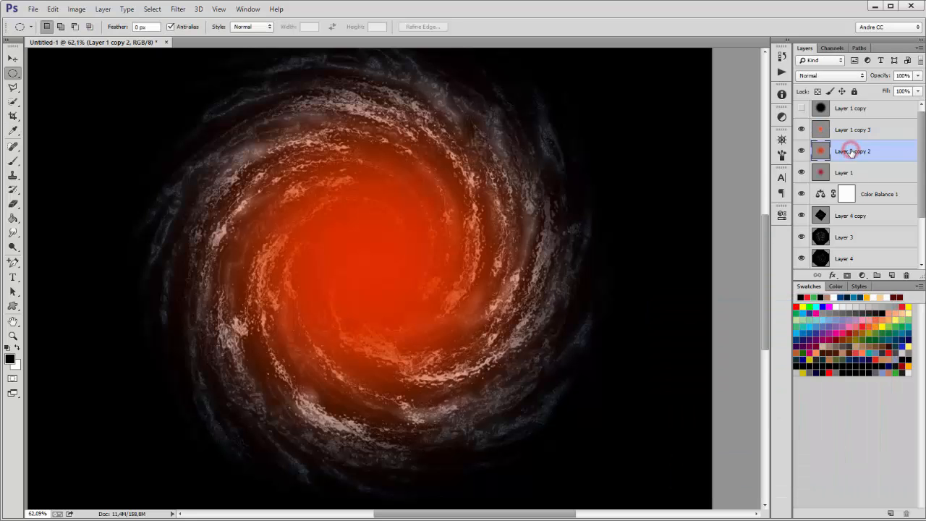
# Step: Try Overlay, Soft Light and Lighten on Layer 1 copy 2, settling on Linear Dodge (Add)
pyautogui.click(838, 77)
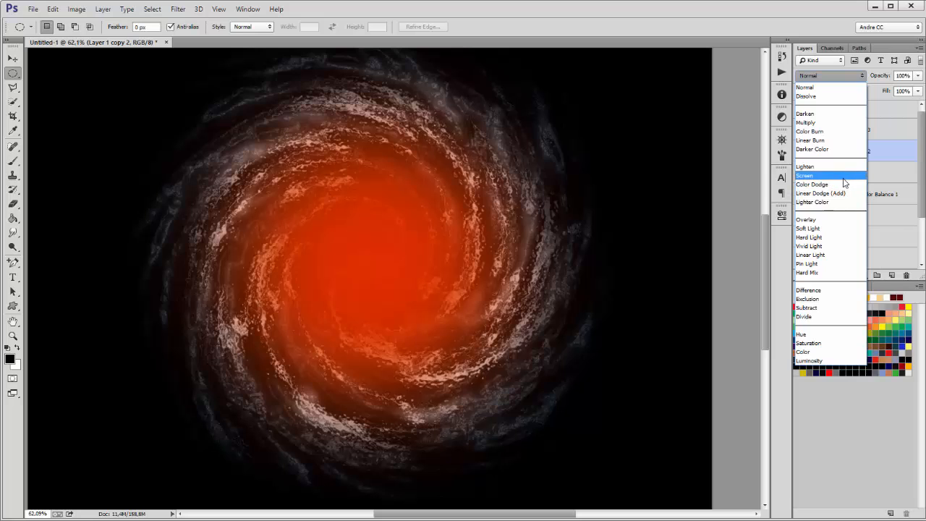
pyautogui.click(829, 220)
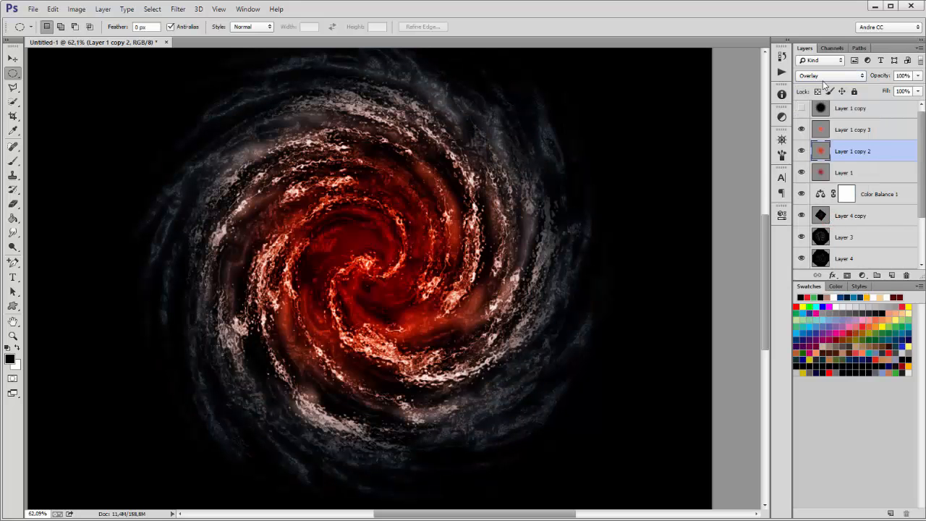
pyautogui.click(823, 78)
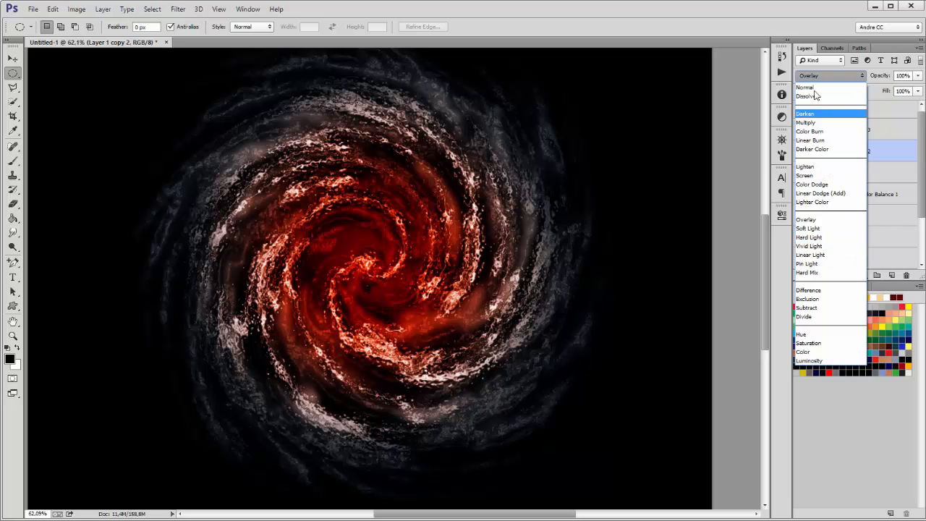
pyautogui.click(823, 228)
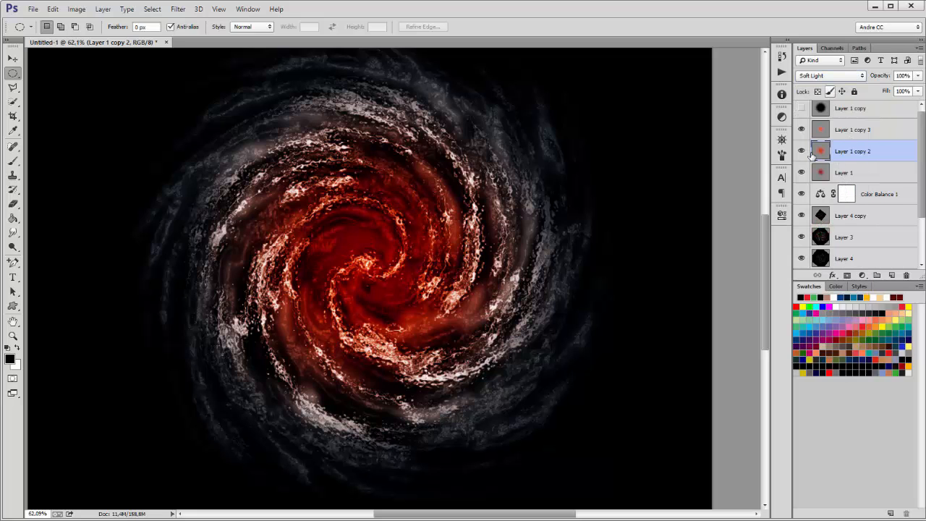
pyautogui.click(802, 130)
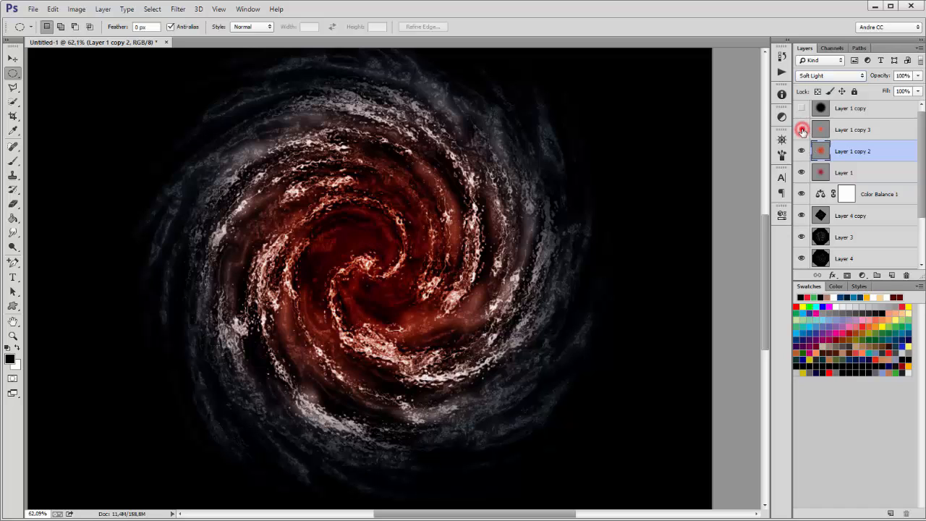
pyautogui.click(802, 131)
pyautogui.click(830, 75)
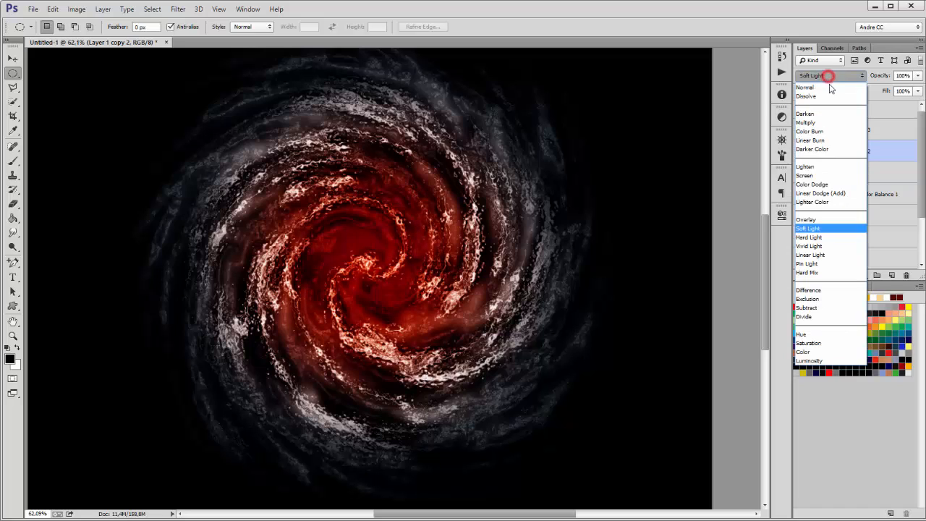
pyautogui.click(825, 167)
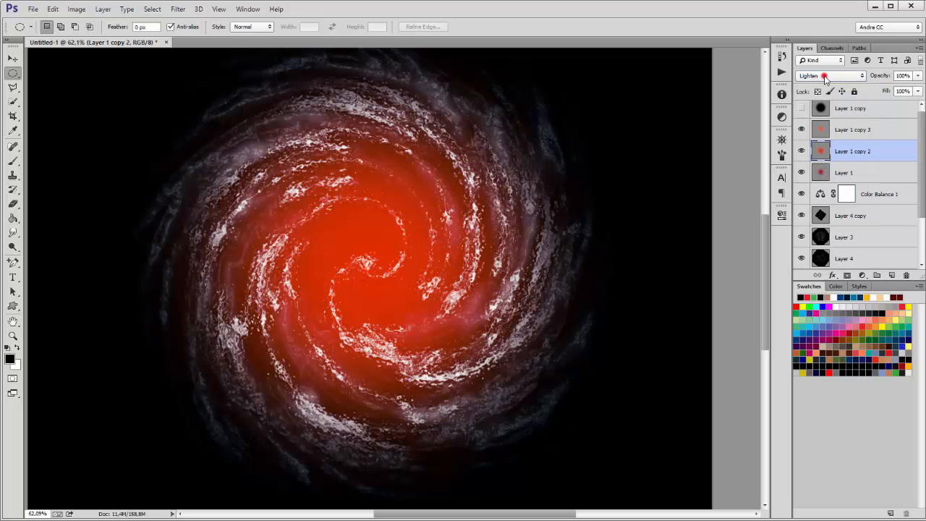
pyautogui.click(824, 76)
pyautogui.click(816, 194)
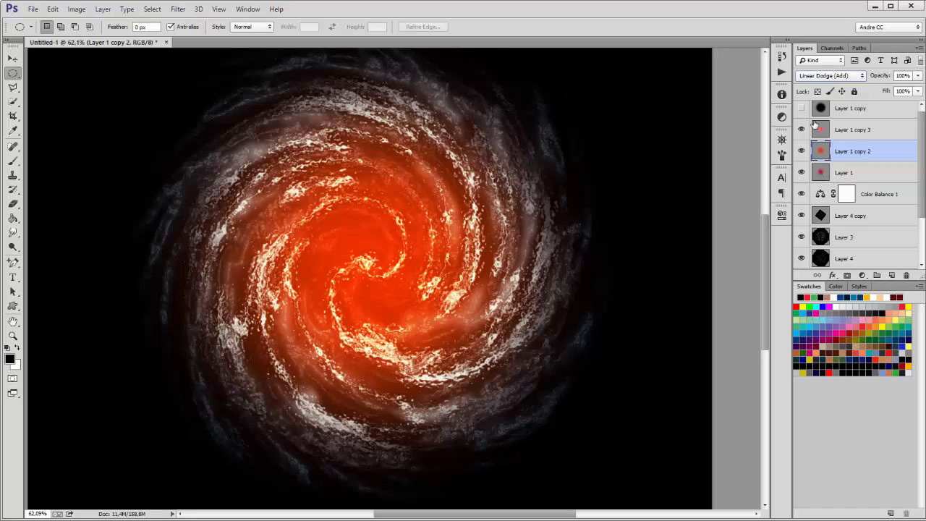
pyautogui.click(781, 73)
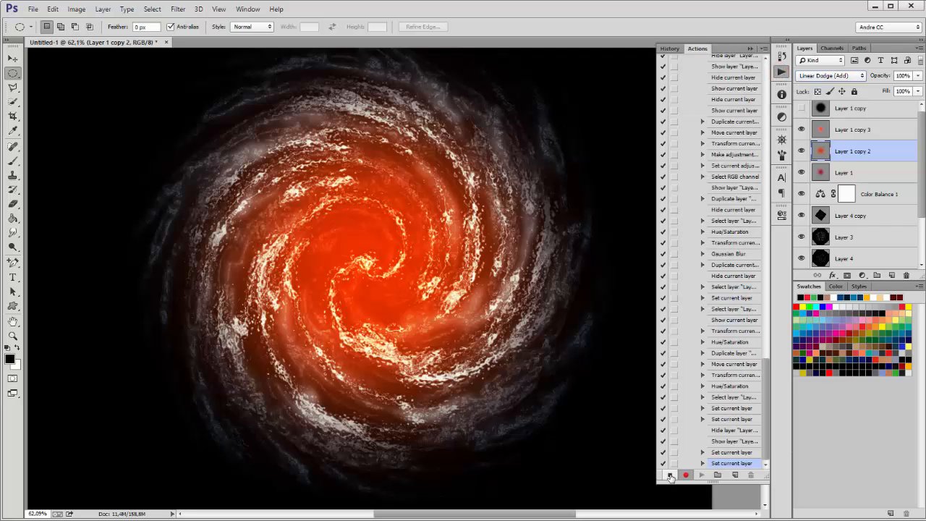
# Step: Stop recording the Nebula action and play it once to generate Untitled-1
pyautogui.click(670, 475)
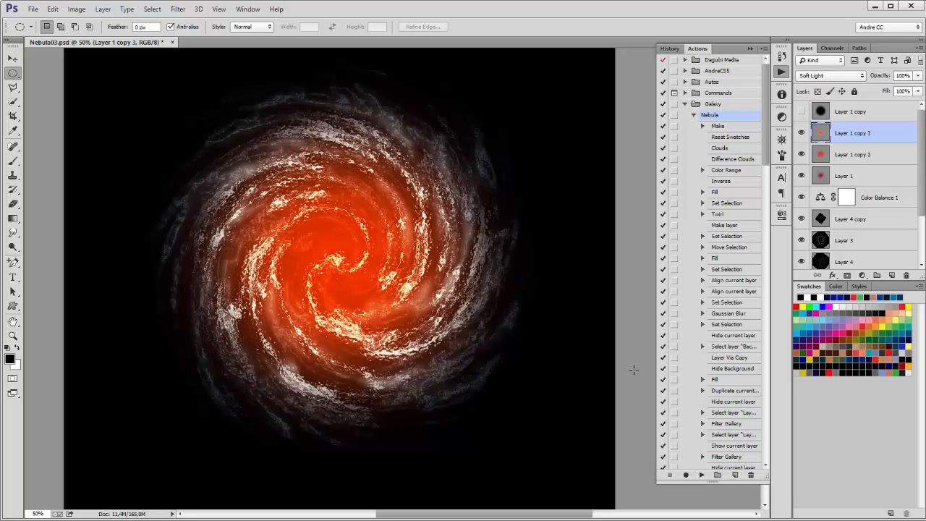
pyautogui.click(701, 475)
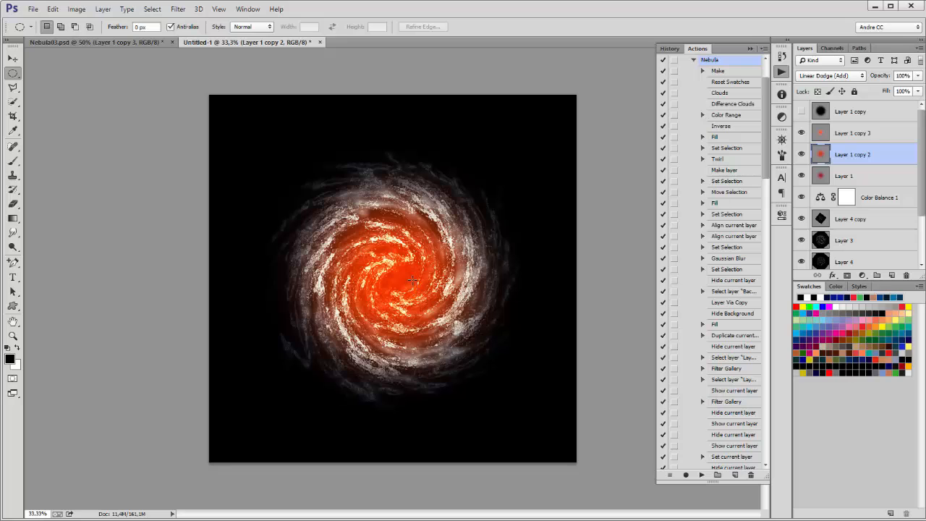
pyautogui.click(88, 44)
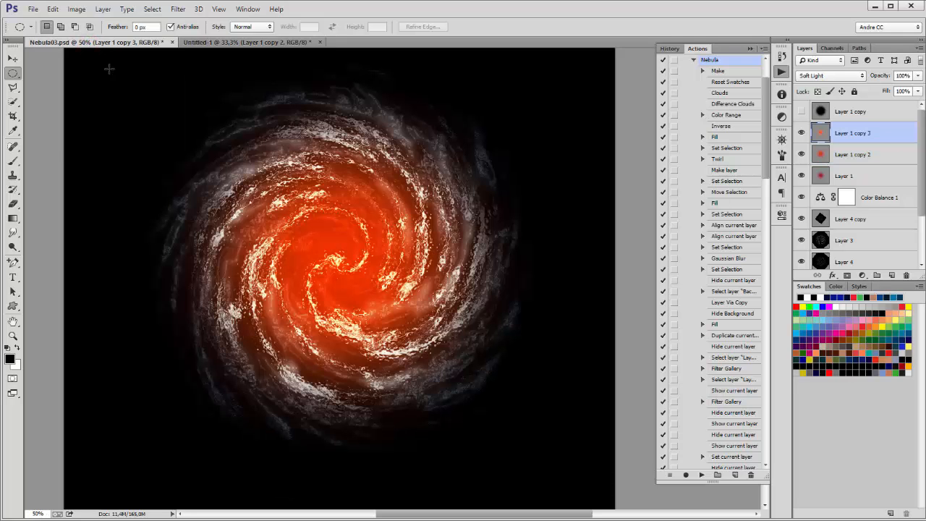
pyautogui.click(238, 43)
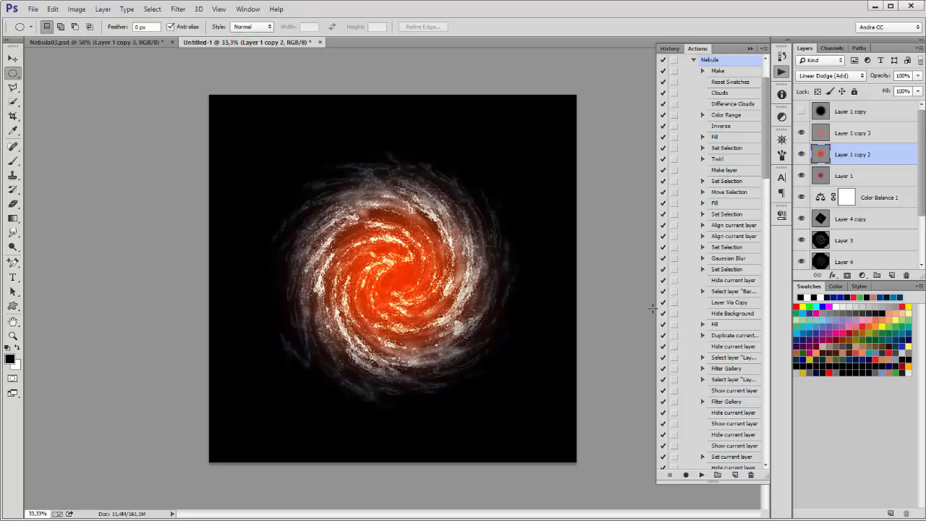
# Step: Replay the Nebula action to create Untitled-2 and compare it with Untitled-1
pyautogui.click(701, 475)
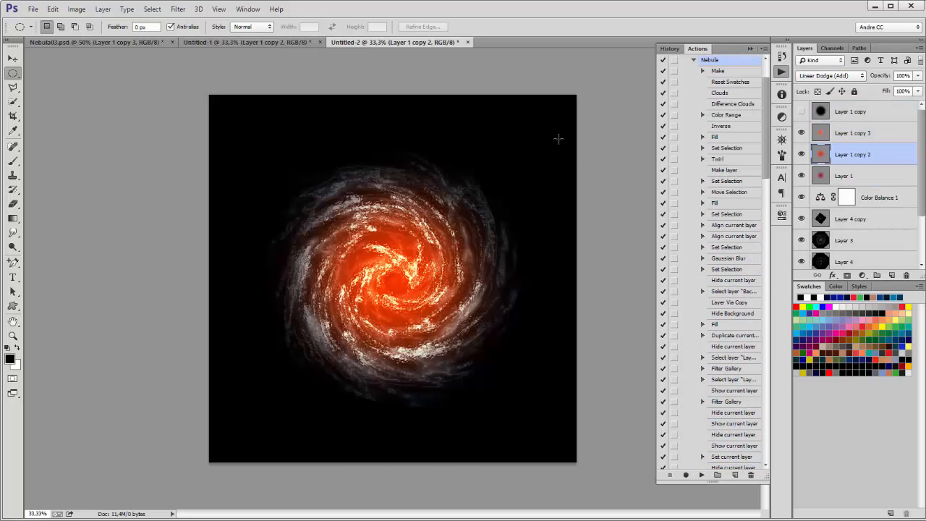
pyautogui.click(239, 41)
pyautogui.click(381, 42)
pyautogui.click(32, 9)
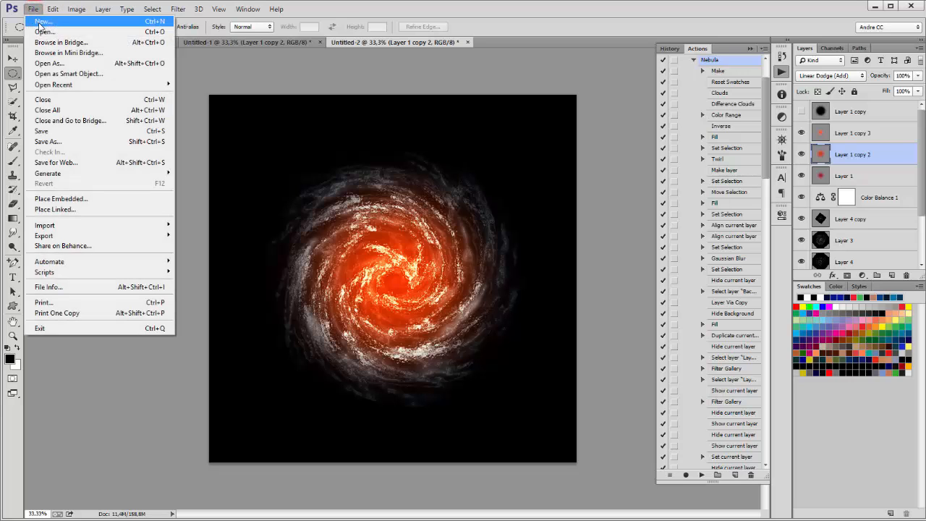
# Step: Create a blank Untitled-3 document and render Clouds on it
pyautogui.click(40, 23)
pyautogui.click(576, 144)
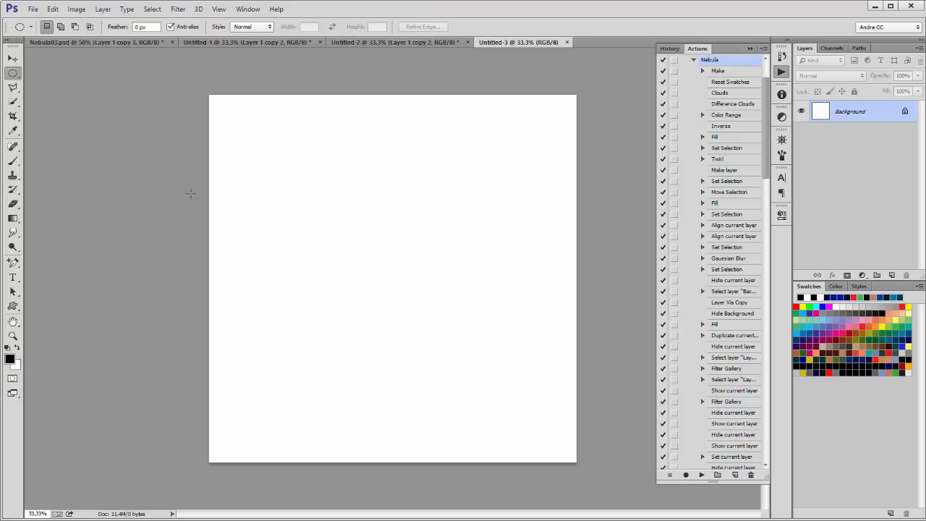
pyautogui.click(177, 9)
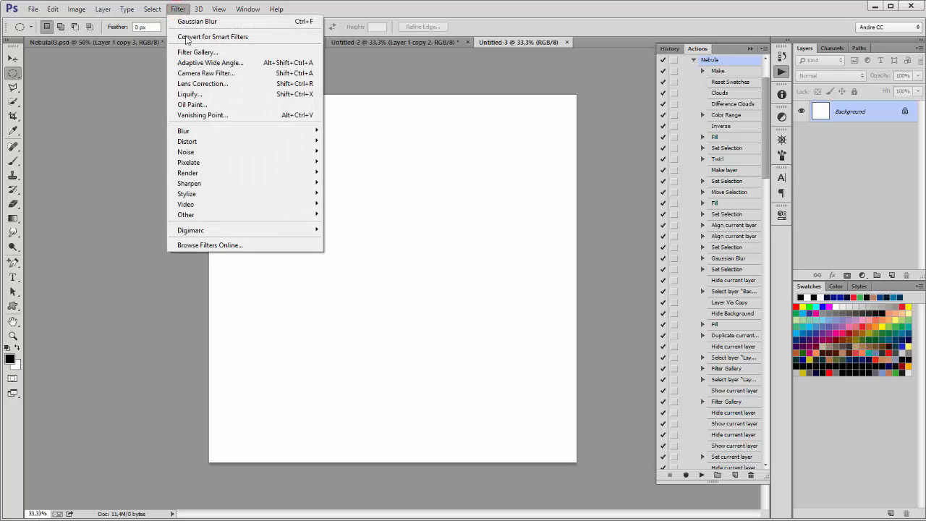
pyautogui.moveTo(193, 175)
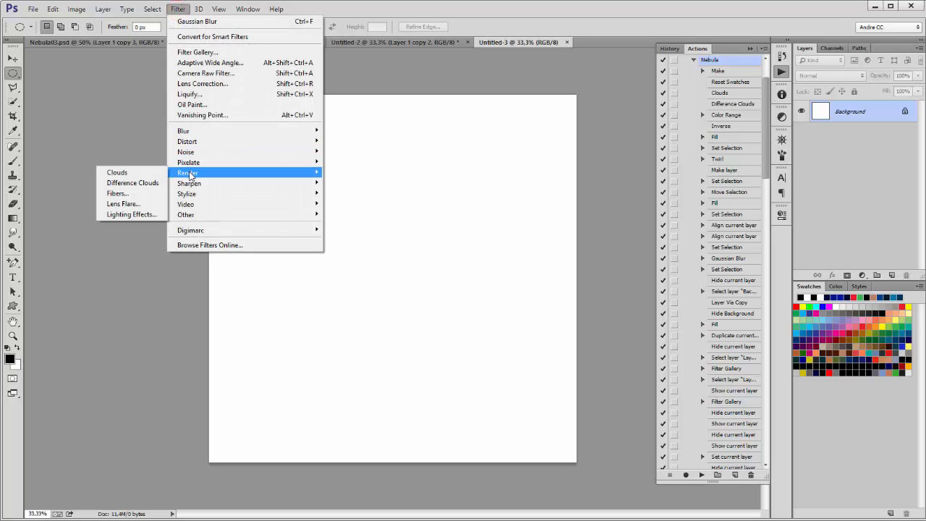
pyautogui.click(154, 174)
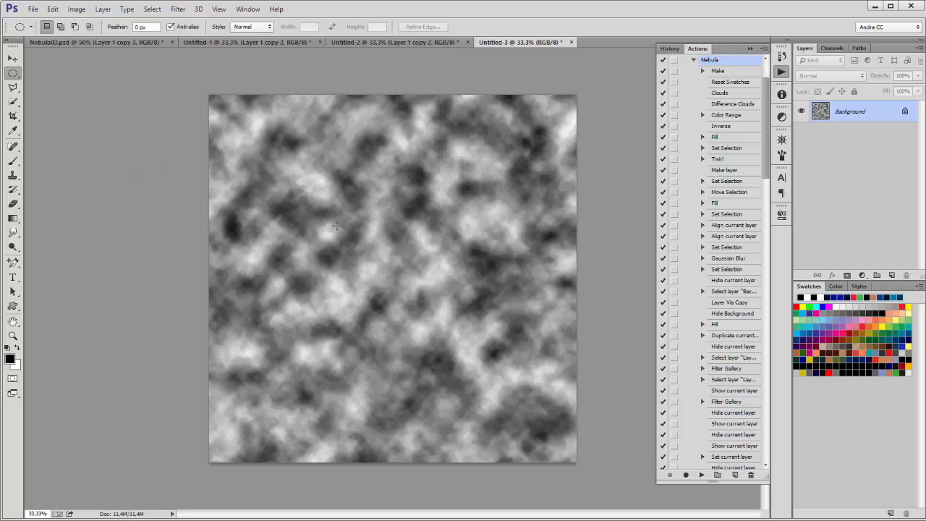
# Step: Re-render the clouds twice more, then close Untitled-3 without saving
pyautogui.click(179, 9)
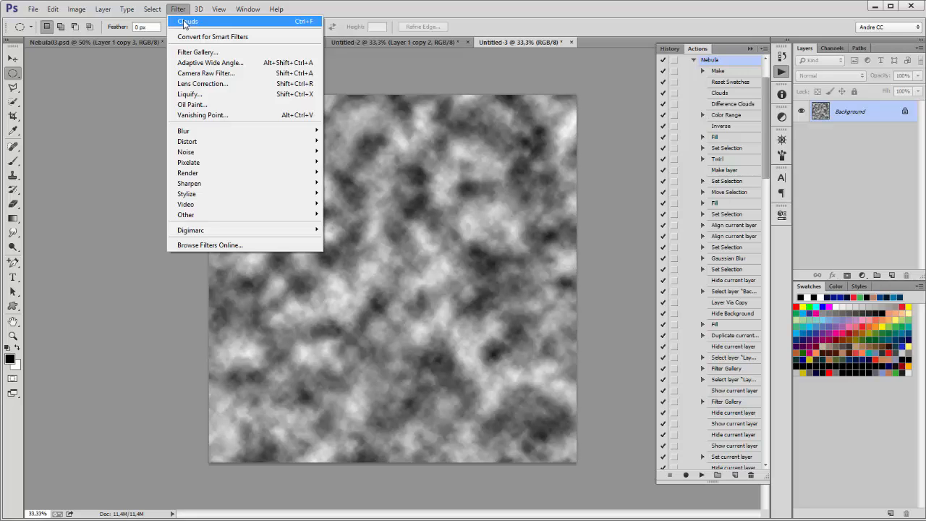
pyautogui.click(186, 22)
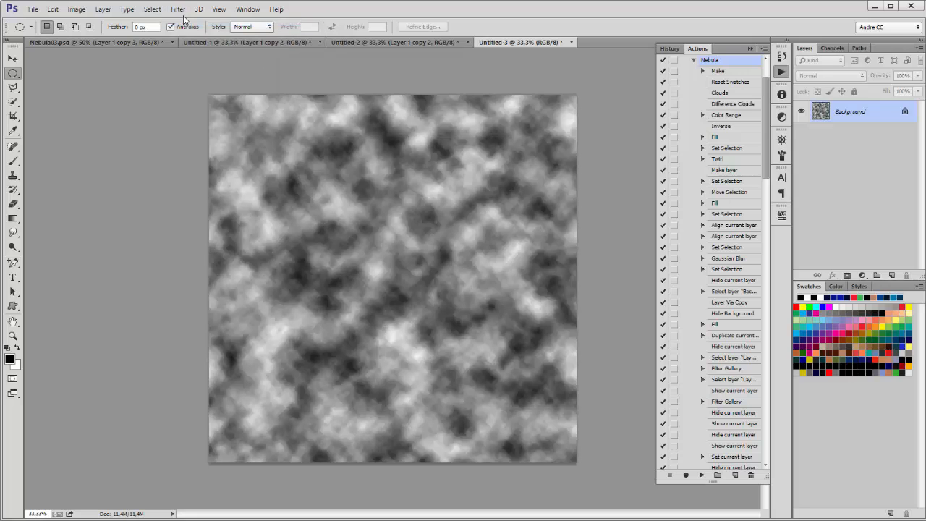
pyautogui.click(178, 8)
pyautogui.click(181, 22)
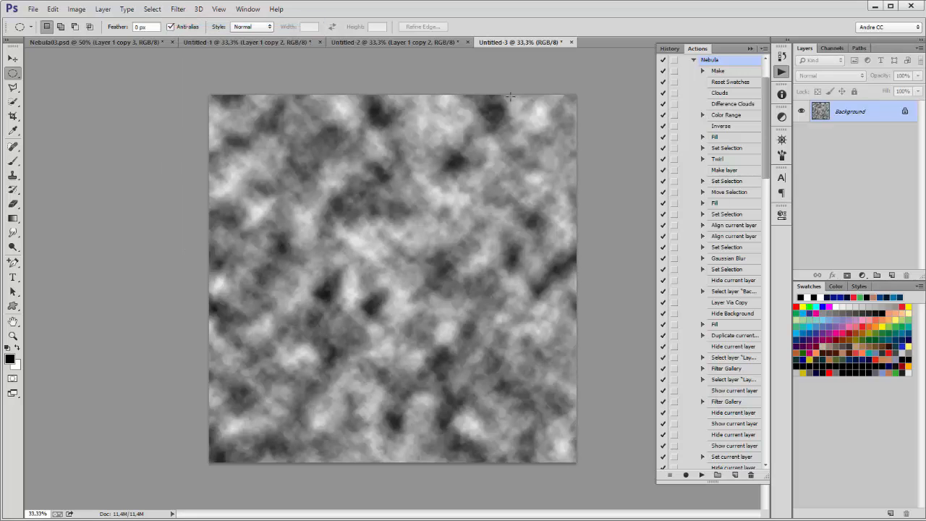
pyautogui.click(572, 43)
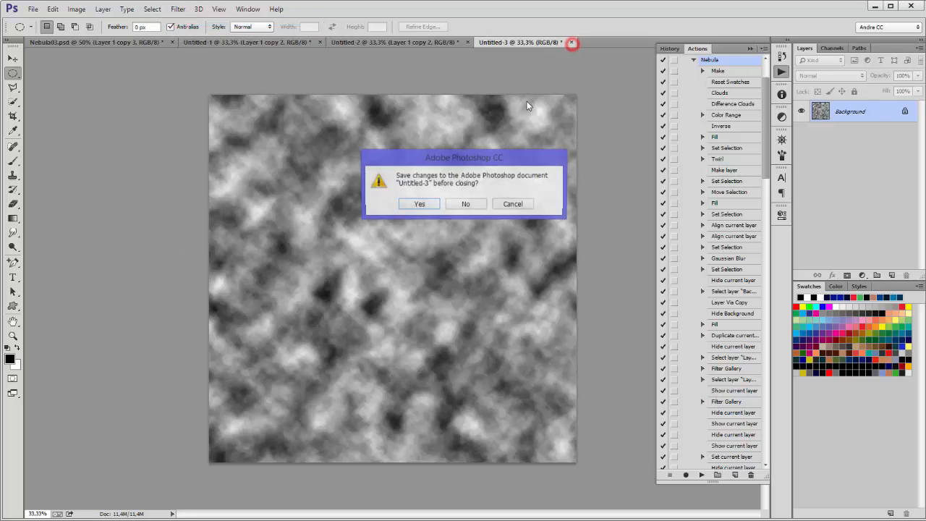
pyautogui.click(454, 203)
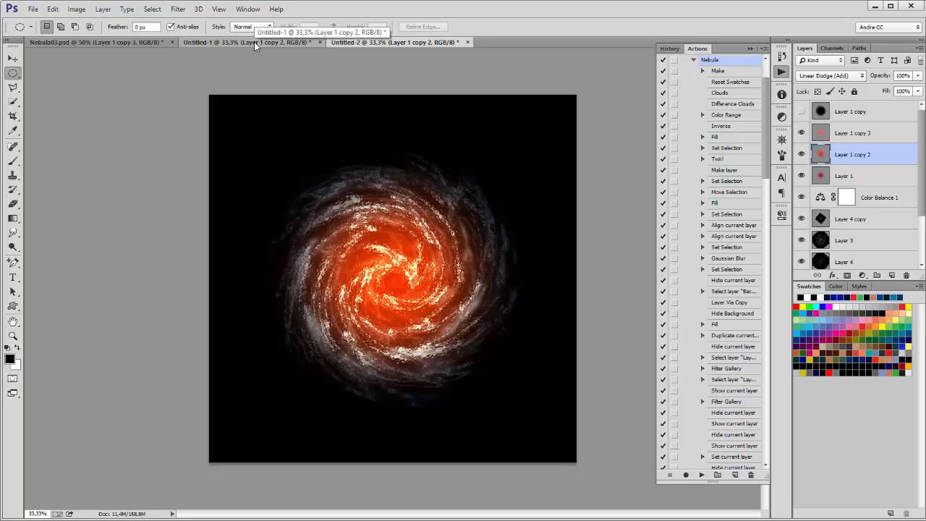
# Step: Return to Untitled-1, check Layer 3's visibility, and select Layer 3
pyautogui.hotkey('ctrl', 'Tab')
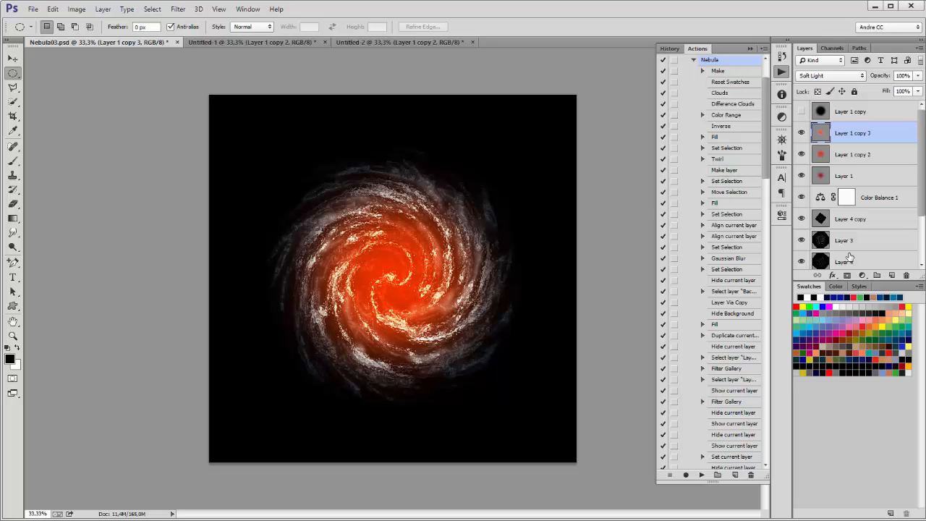
pyautogui.click(221, 41)
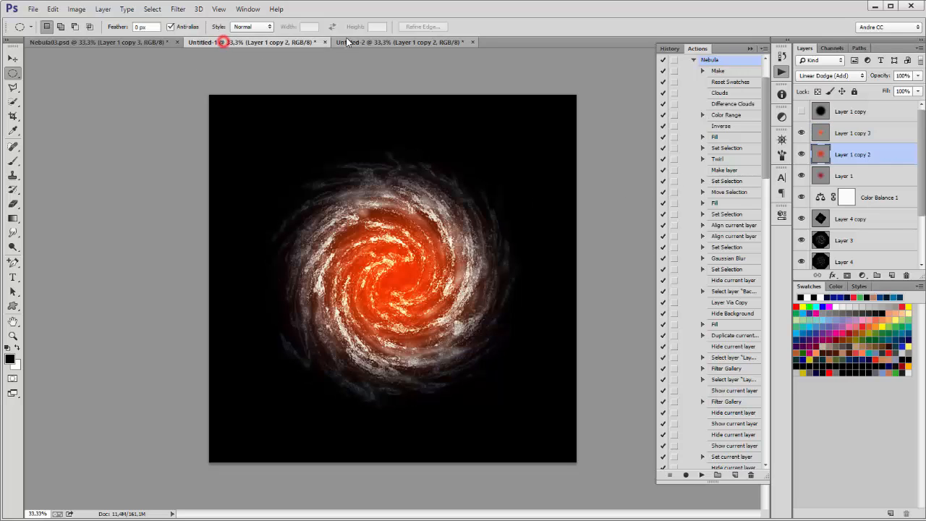
pyautogui.click(365, 41)
pyautogui.click(218, 41)
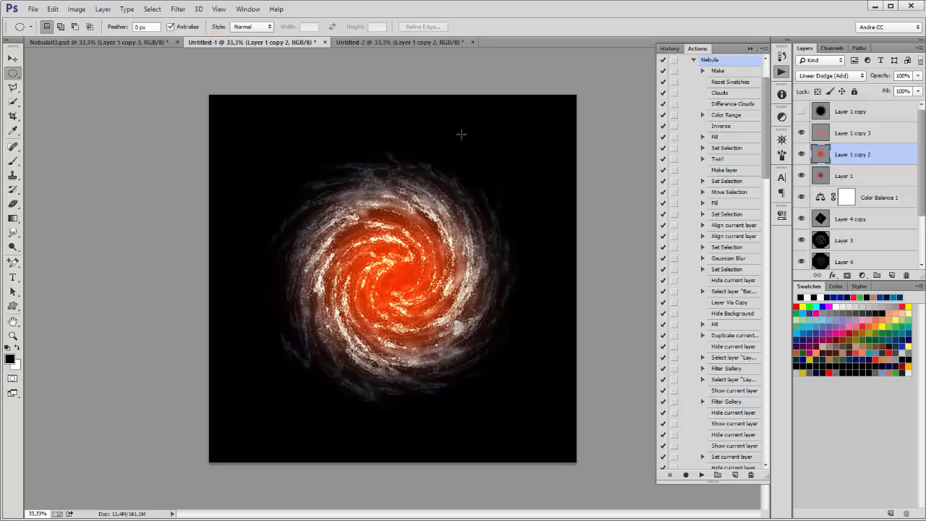
pyautogui.scroll(-2, 876, 192)
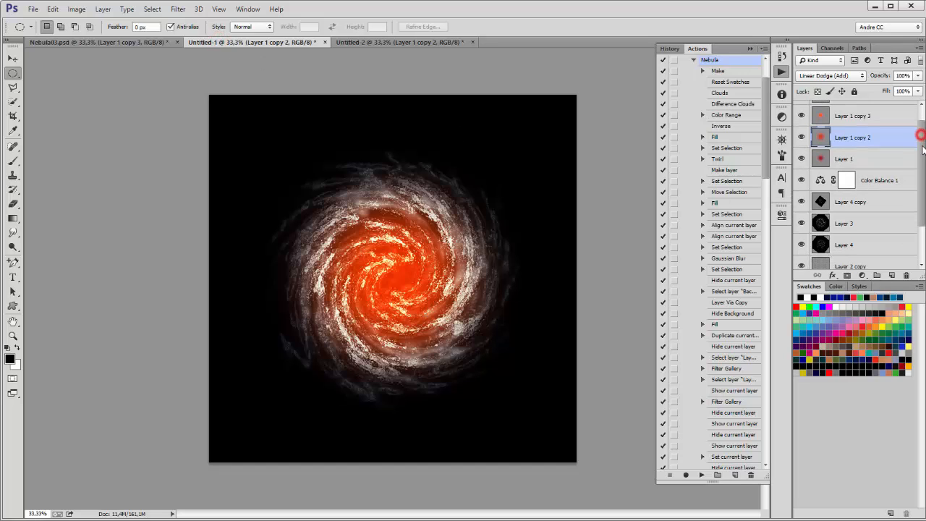
pyautogui.click(801, 210)
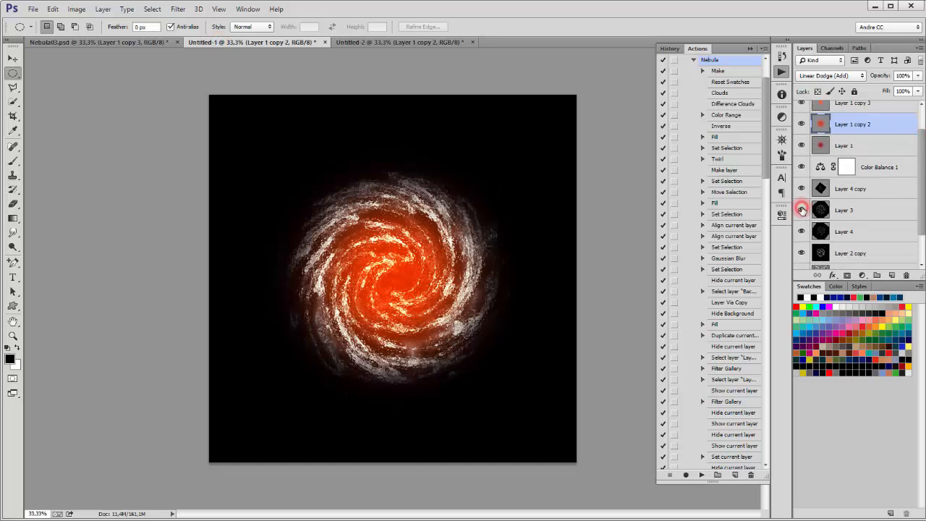
pyautogui.click(801, 210)
pyautogui.click(853, 210)
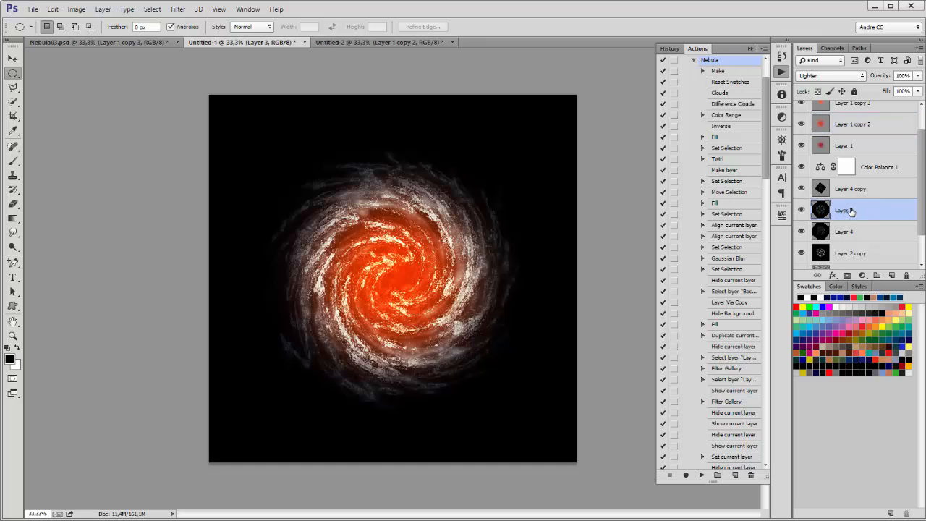
# Step: Scale Layer 3 proportionally to 120% with Free Transform
pyautogui.click(53, 9)
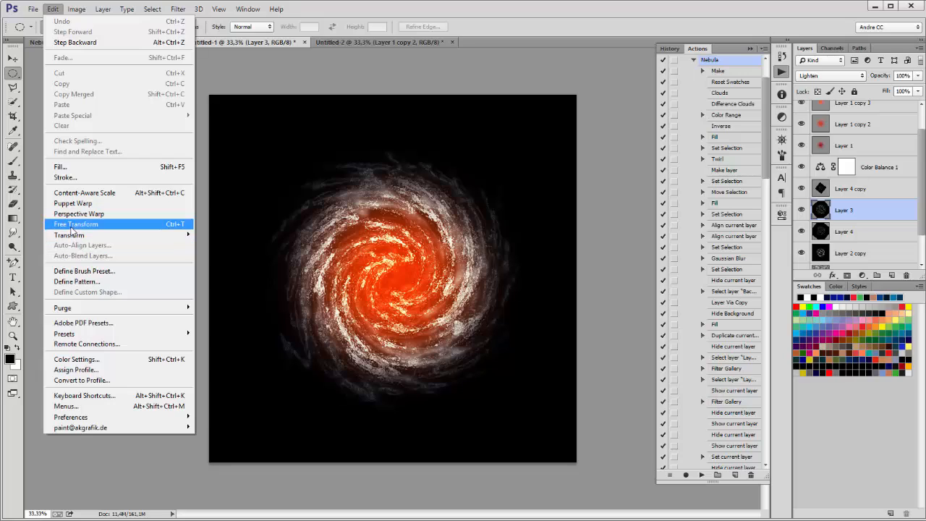
pyautogui.click(71, 225)
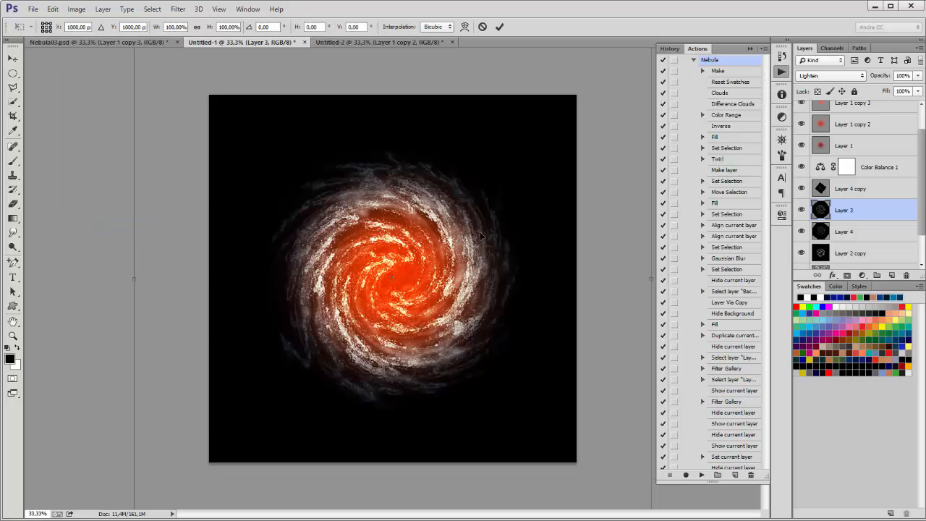
pyautogui.click(197, 27)
pyautogui.moveTo(209, 28); pyautogui.dragTo(219, 29)
pyautogui.press('Return')
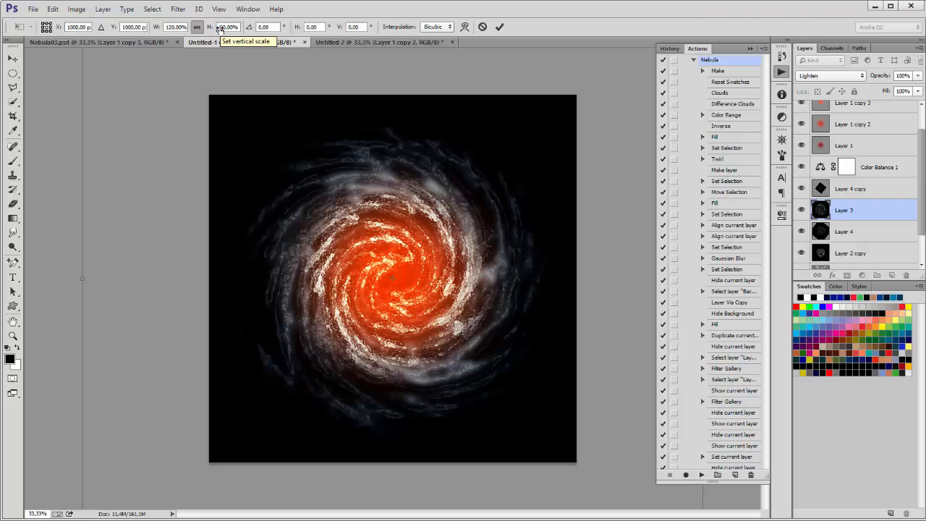
pyautogui.click(500, 27)
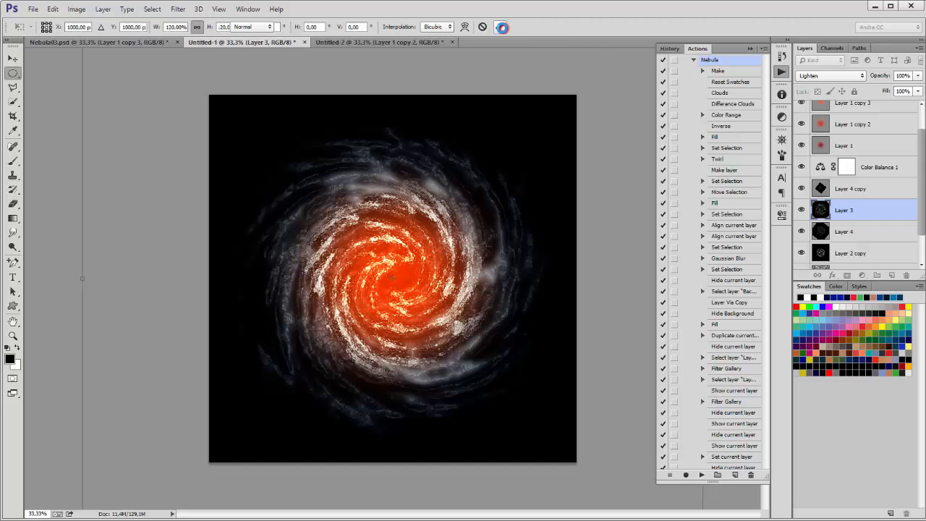
# Step: Select Layer 1 copy 2 and toggle its visibility to compare the core
pyautogui.click(851, 129)
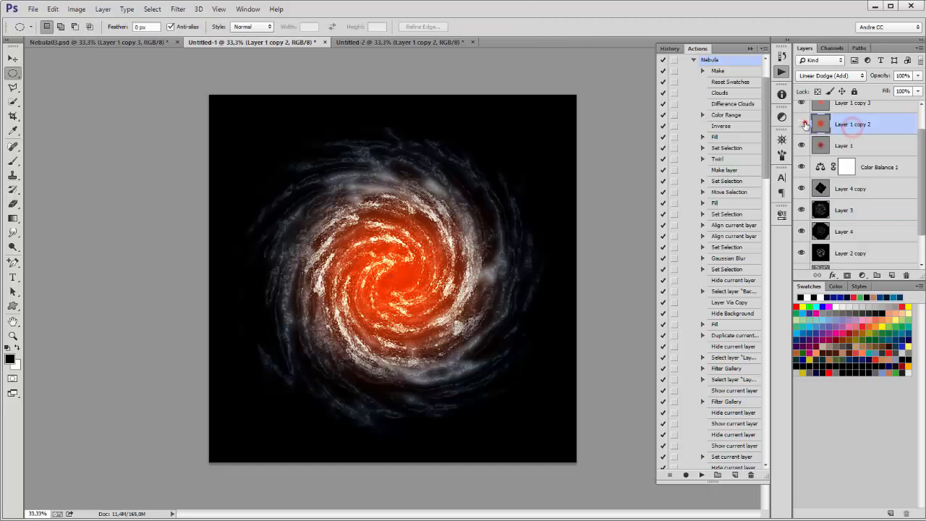
pyautogui.click(801, 124)
pyautogui.click(802, 123)
pyautogui.click(877, 123)
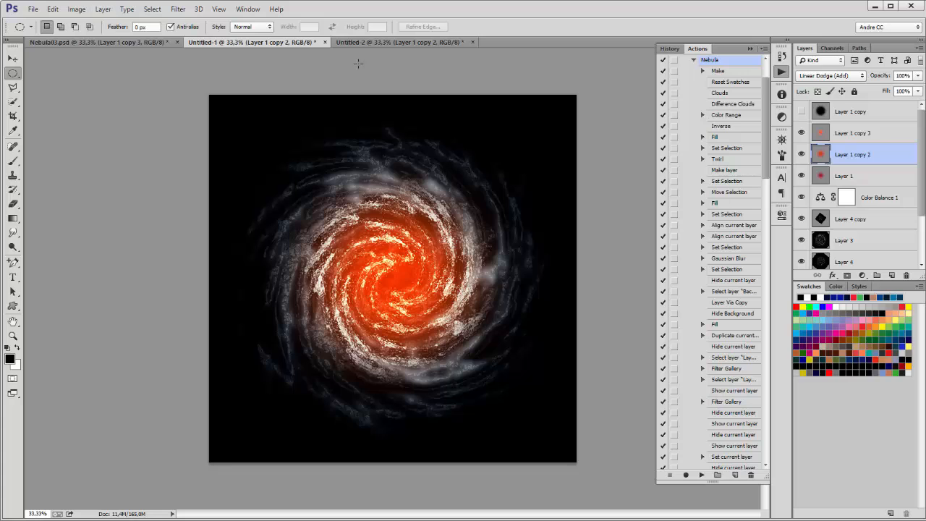
# Step: Set Layer 1 copy 2's hue to +153 for a teal core, then view Untitled-2
pyautogui.click(53, 8)
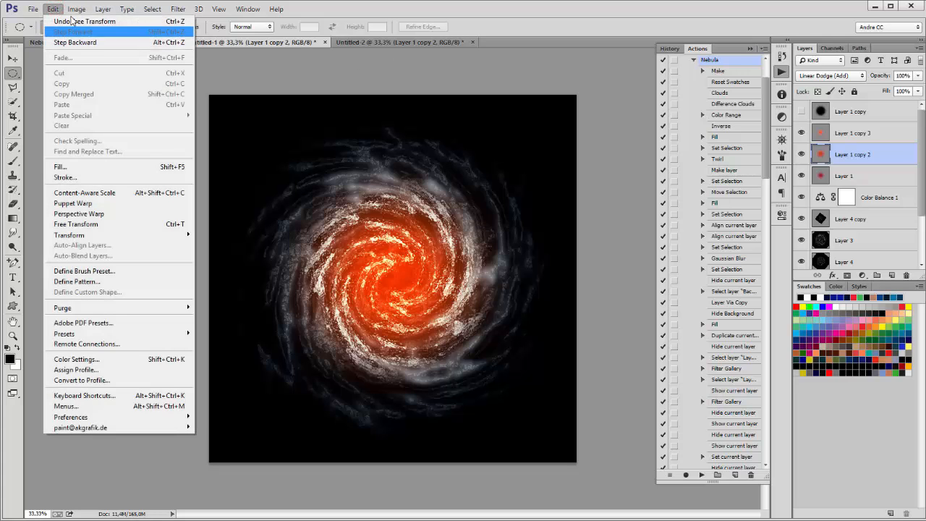
pyautogui.moveTo(77, 16)
pyautogui.moveTo(84, 38)
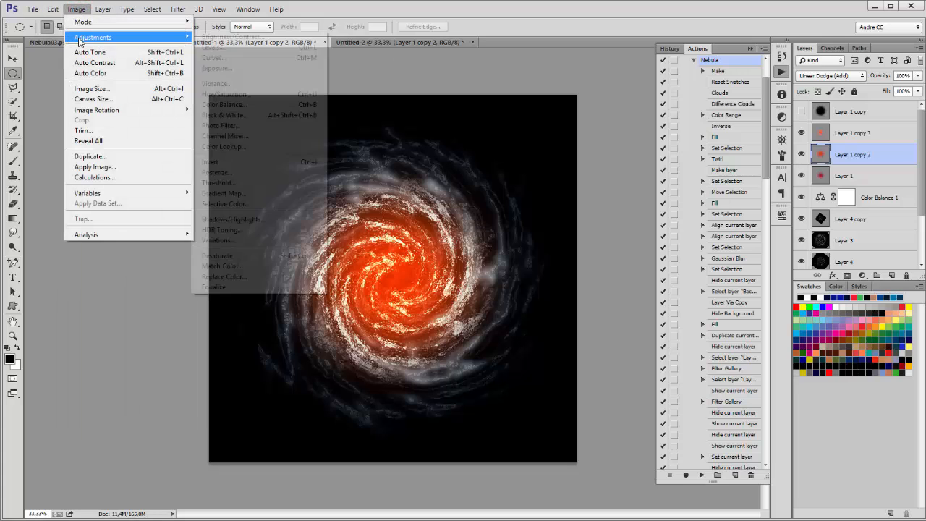
pyautogui.click(227, 95)
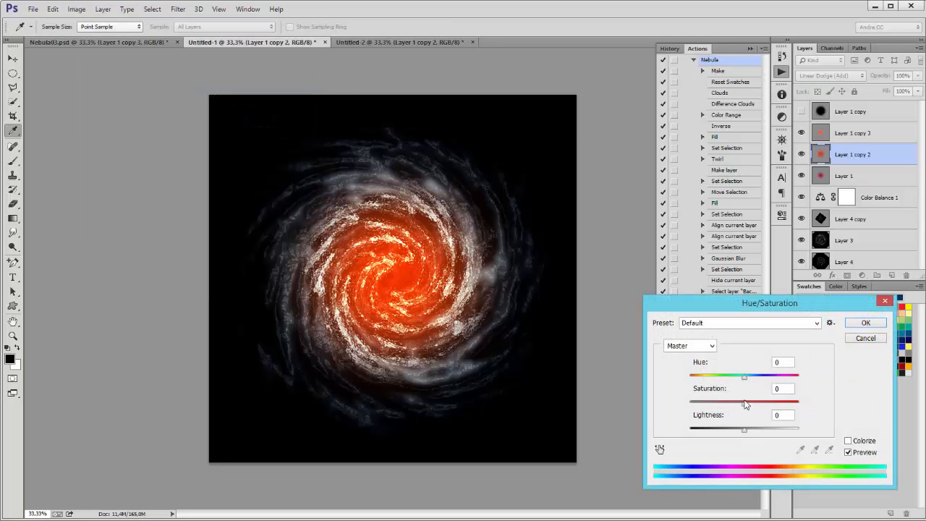
pyautogui.moveTo(745, 376); pyautogui.dragTo(795, 381)
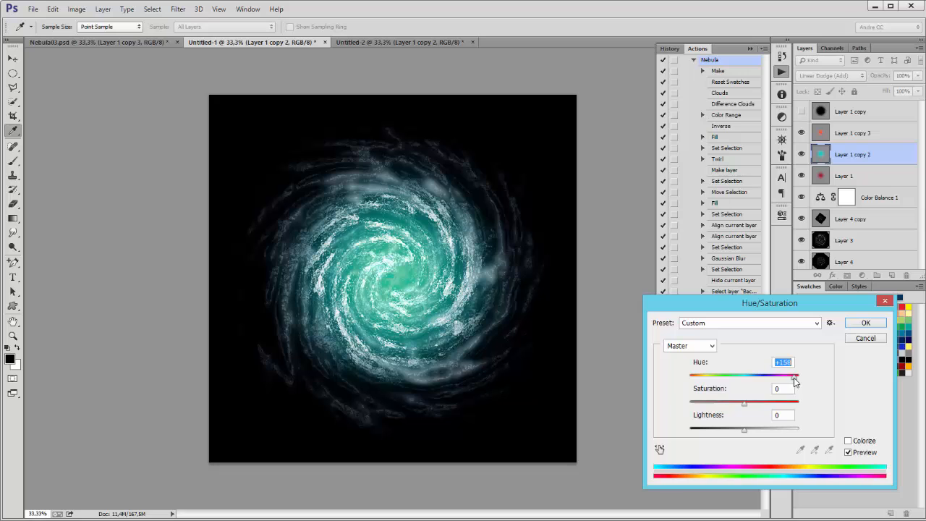
pyautogui.click(866, 323)
pyautogui.click(392, 42)
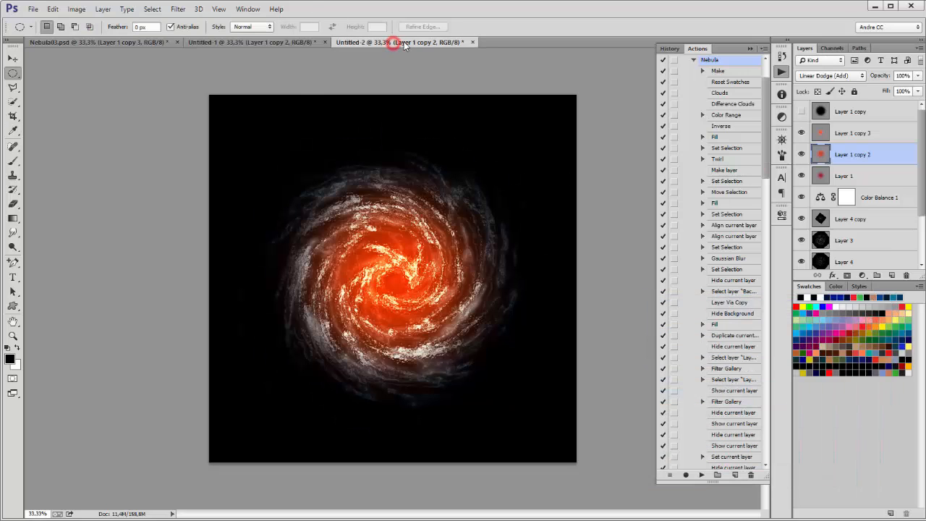
# Step: Select Layer 2 copy and free-transform it proportionally up to 139%
pyautogui.scroll(-2, 879, 235)
pyautogui.click(800, 241)
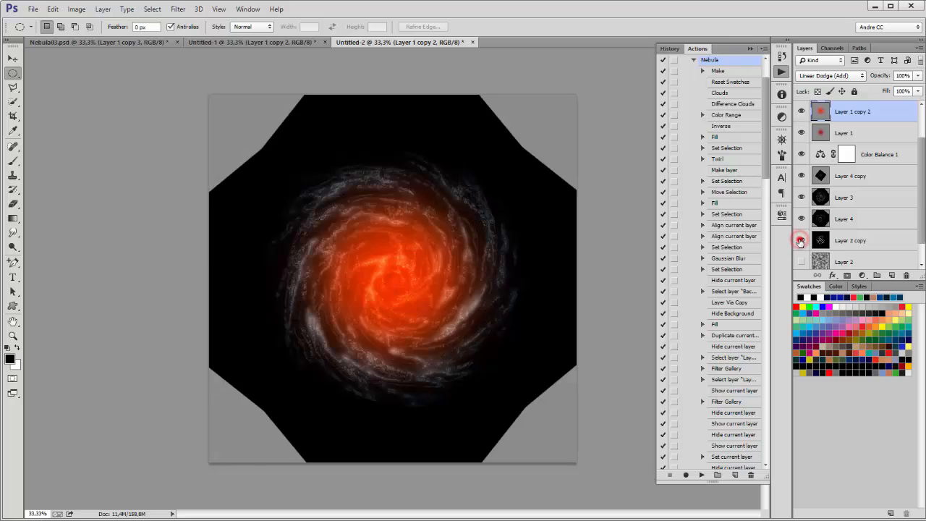
pyautogui.click(800, 241)
pyautogui.click(850, 241)
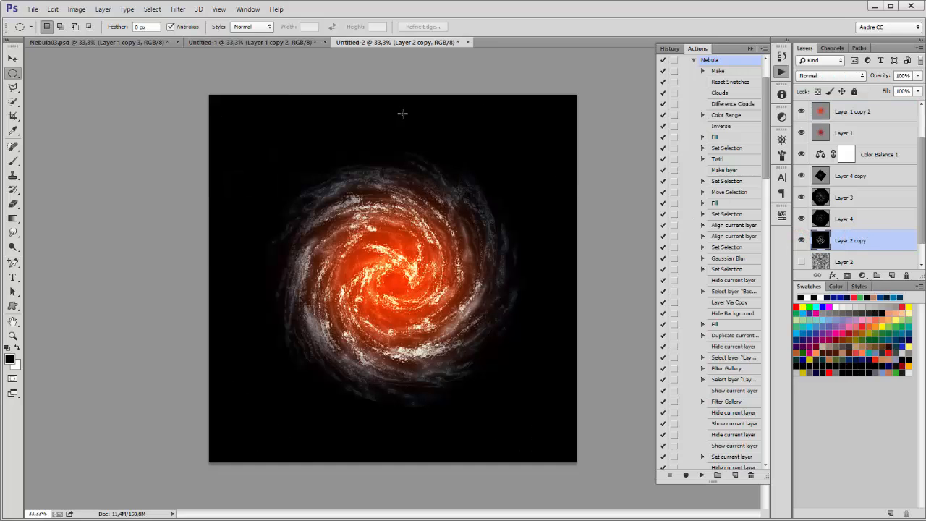
pyautogui.click(53, 9)
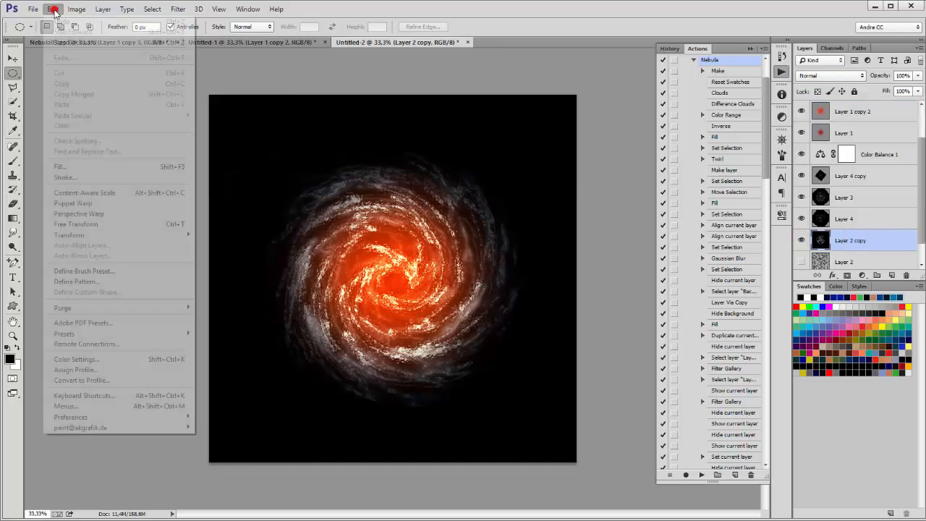
pyautogui.click(94, 224)
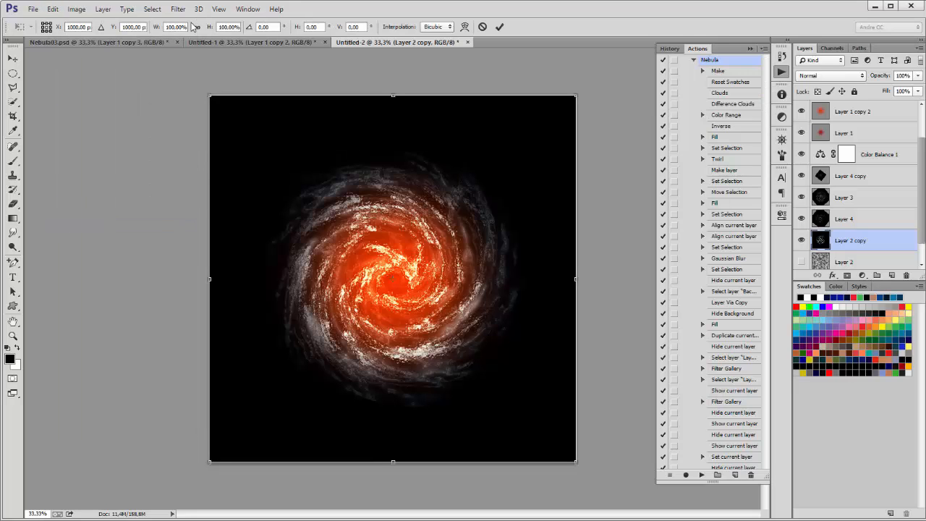
pyautogui.moveTo(210, 28); pyautogui.dragTo(230, 29)
pyautogui.press('Return')
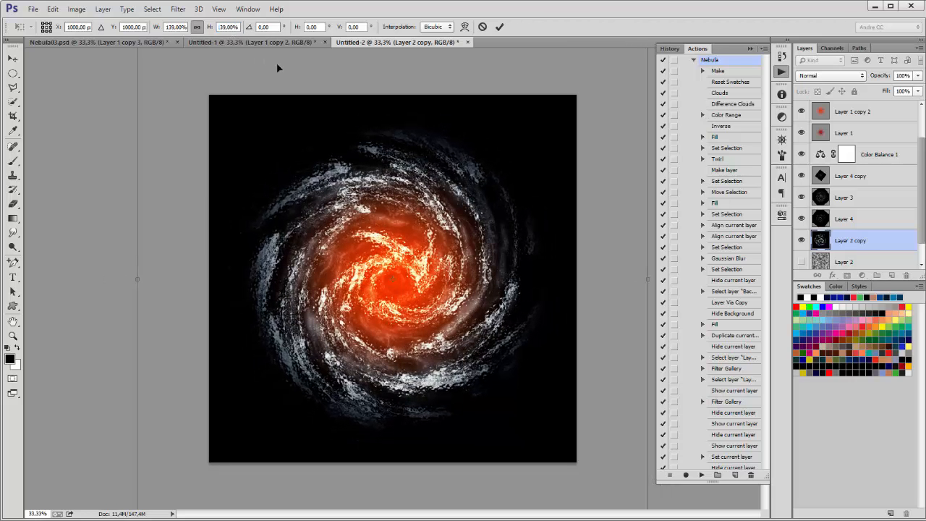
pyautogui.click(499, 27)
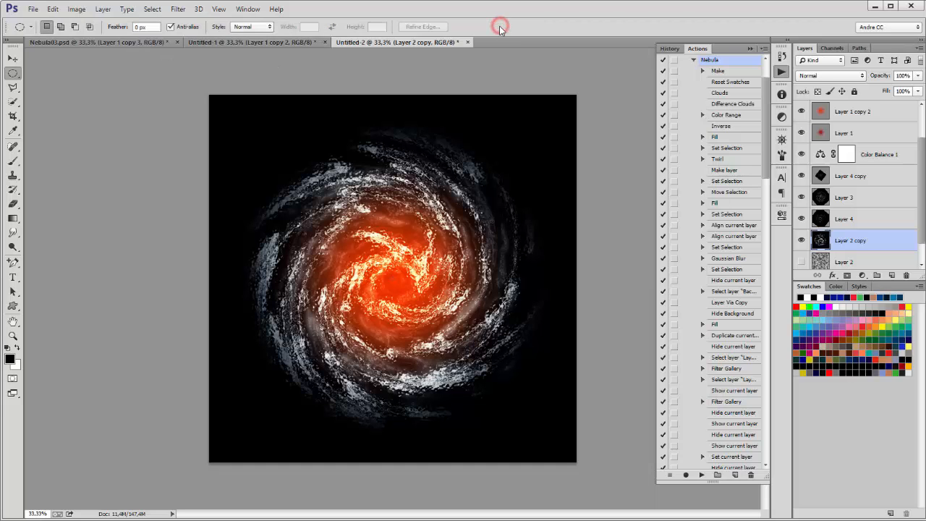
# Step: Compare the Untitled-1, Nebula03 and Untitled-2 galaxy documents by switching between their tabs
pyautogui.click(258, 41)
pyautogui.click(85, 42)
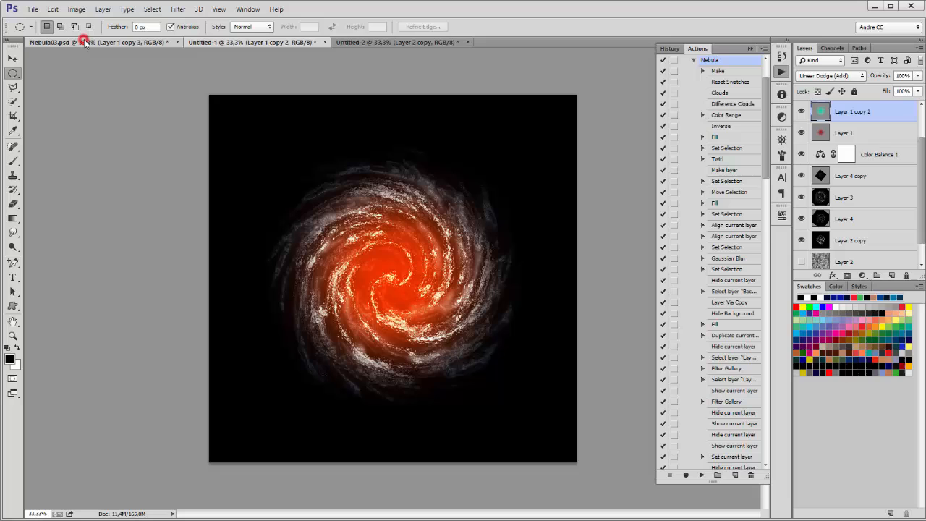
pyautogui.click(245, 41)
pyautogui.click(383, 42)
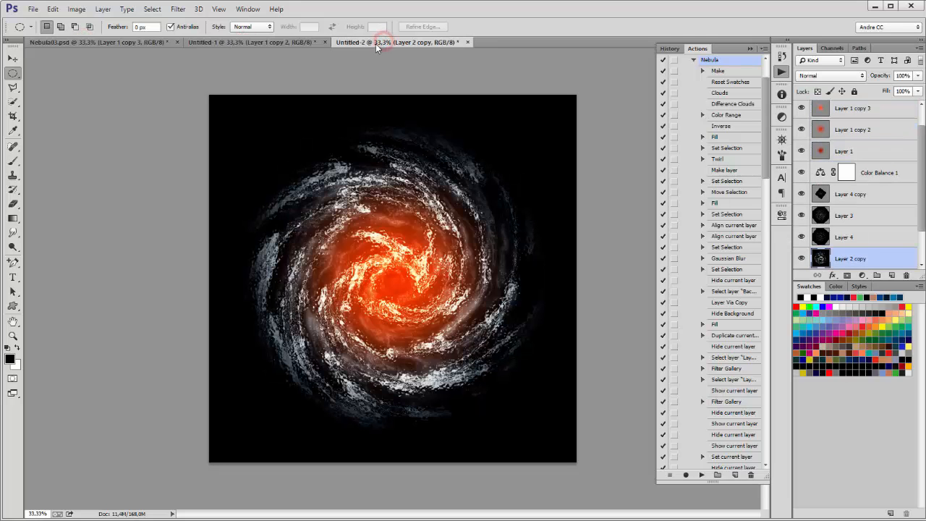
pyautogui.click(228, 41)
pyautogui.click(115, 41)
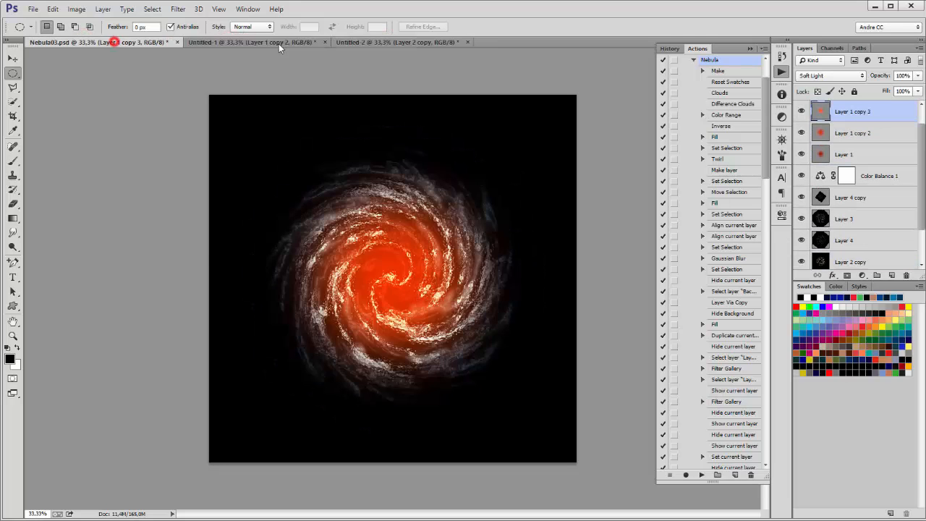
pyautogui.click(384, 42)
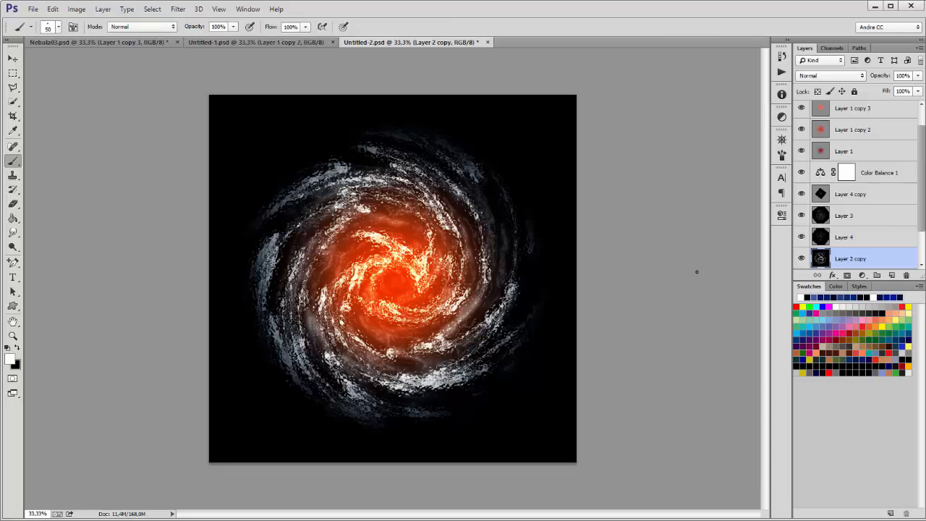
# Step: Start a new document and set its width to 3000 pixels
pyautogui.click(32, 9)
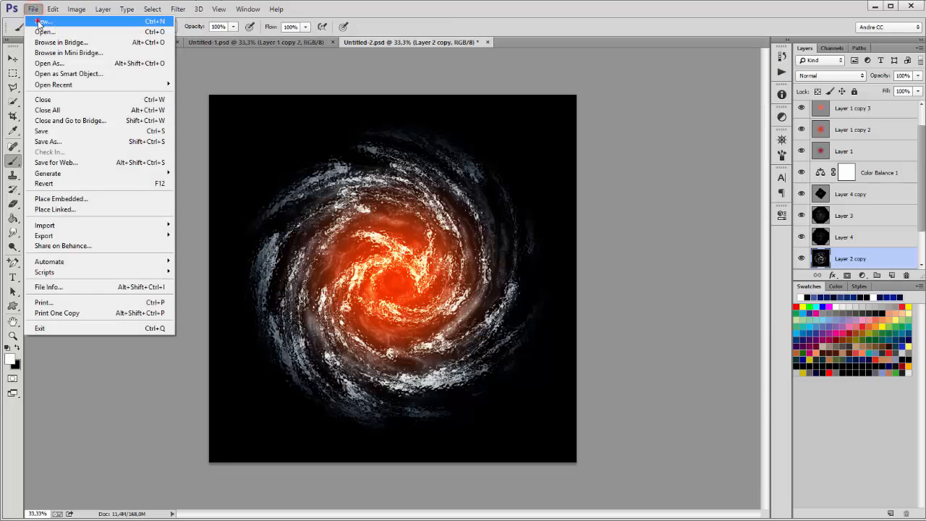
pyautogui.click(40, 23)
pyautogui.doubleClick(420, 191)
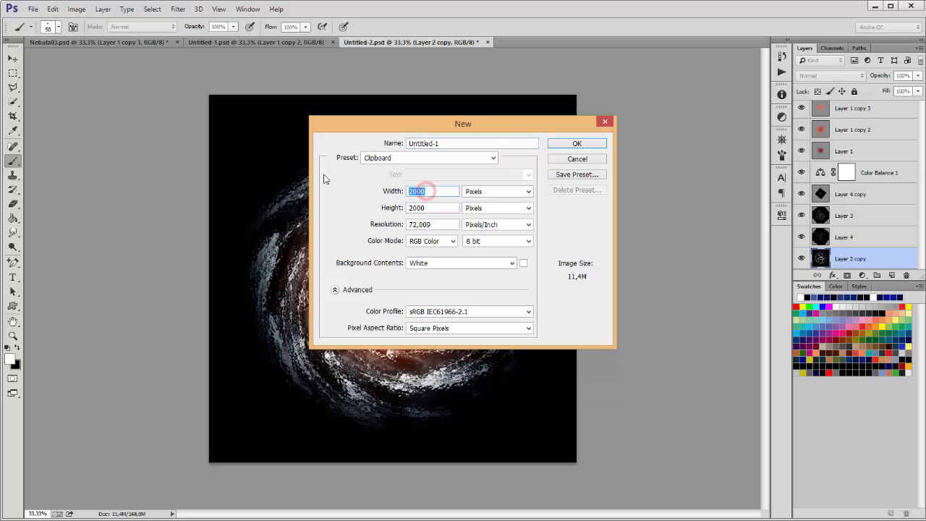
pyautogui.write('3')
# Step: Create the 3000 × 2000 document and set the foreground colour to dark navy #020a17
pyautogui.click(559, 144)
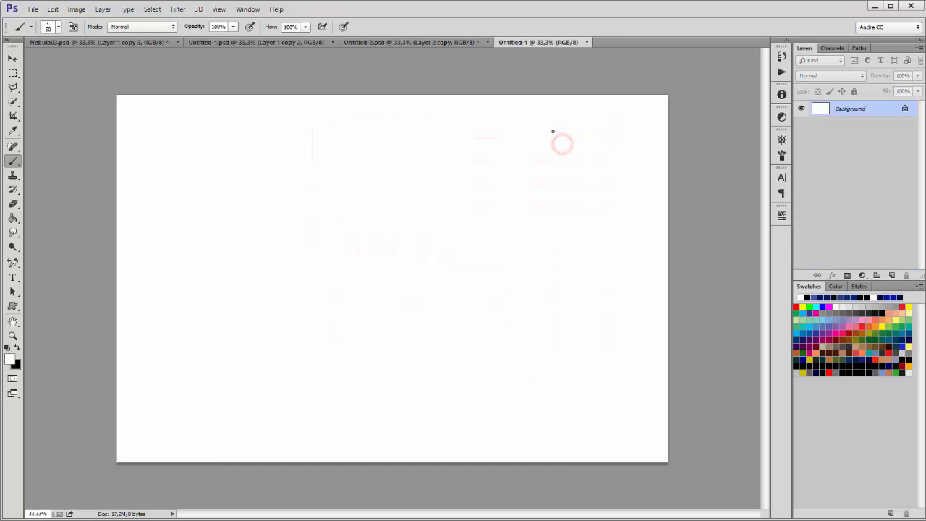
pyautogui.click(10, 360)
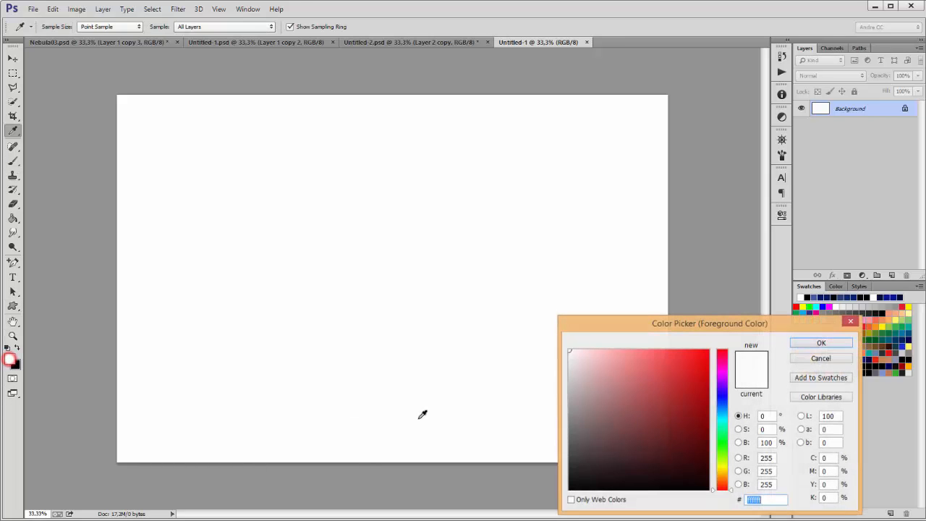
pyautogui.click(724, 405)
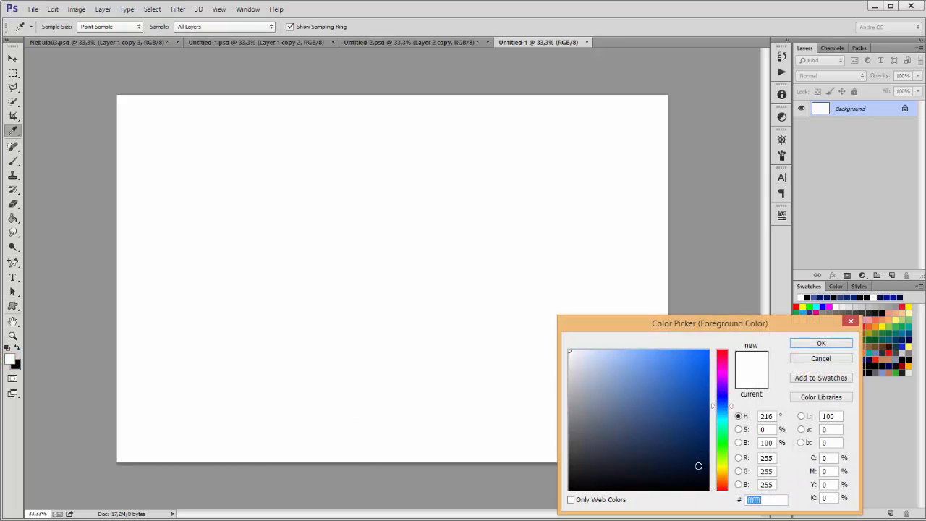
pyautogui.click(698, 469)
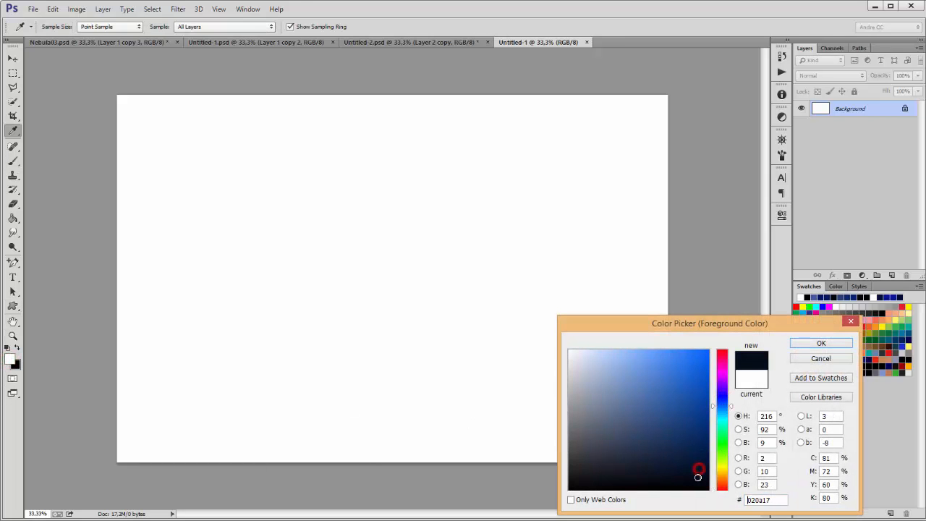
pyautogui.click(805, 341)
# Step: Fill the whole white canvas with the dark navy using the Paint Bucket
pyautogui.click(13, 219)
pyautogui.click(243, 232)
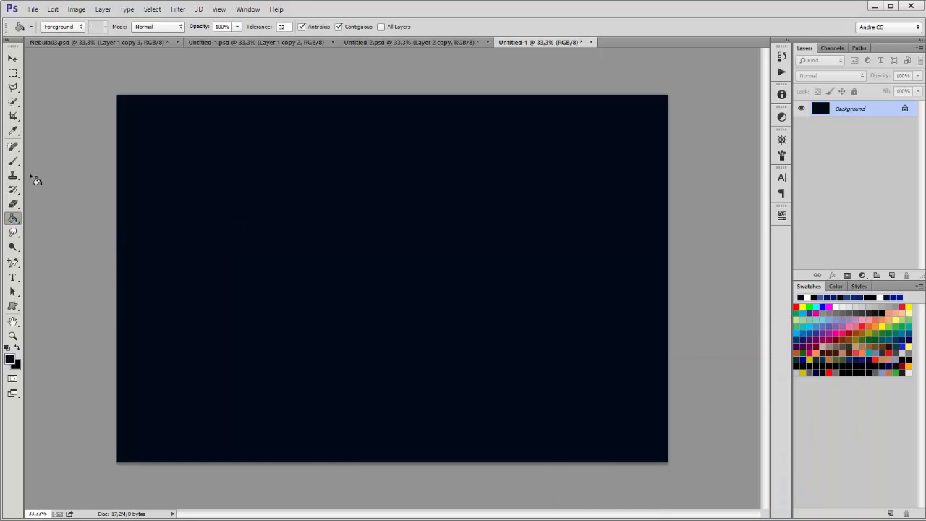
pyautogui.click(13, 160)
# Step: Turn off Scattering and make the brush the soft round 200 preset at 1357 px, 0% hardness
pyautogui.click(73, 27)
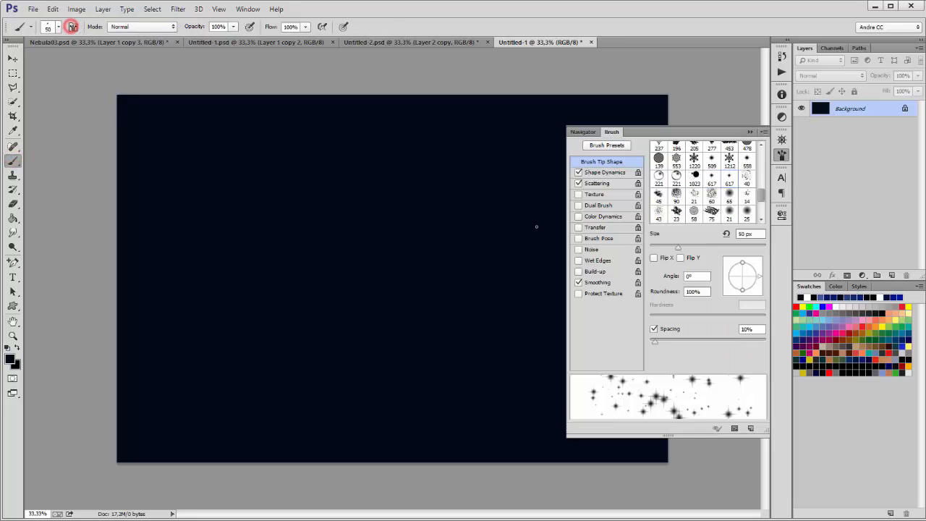
pyautogui.click(578, 183)
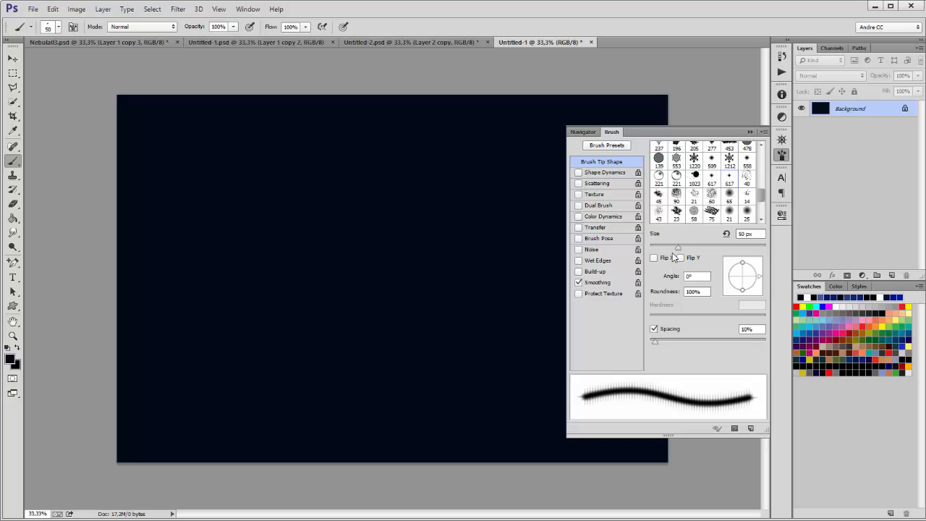
pyautogui.moveTo(682, 250); pyautogui.dragTo(760, 250)
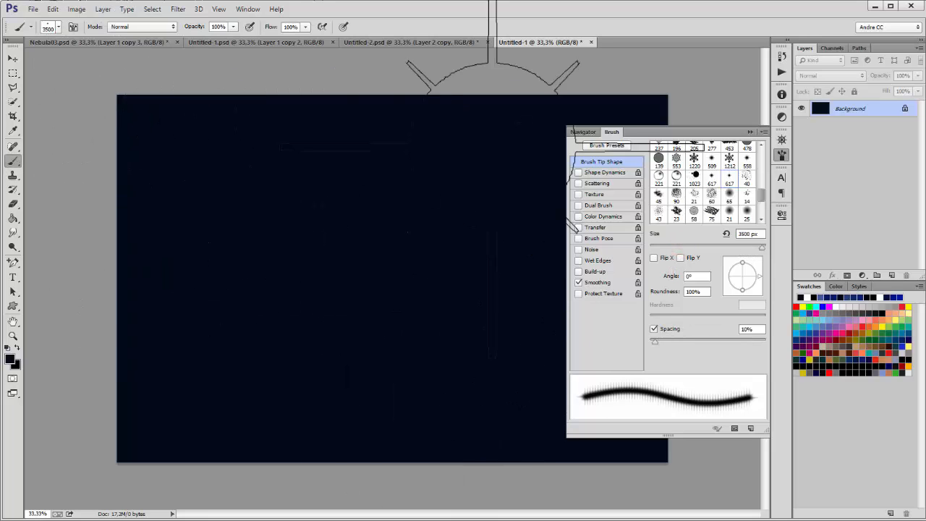
pyautogui.moveTo(761, 197); pyautogui.dragTo(761, 154)
pyautogui.click(748, 150)
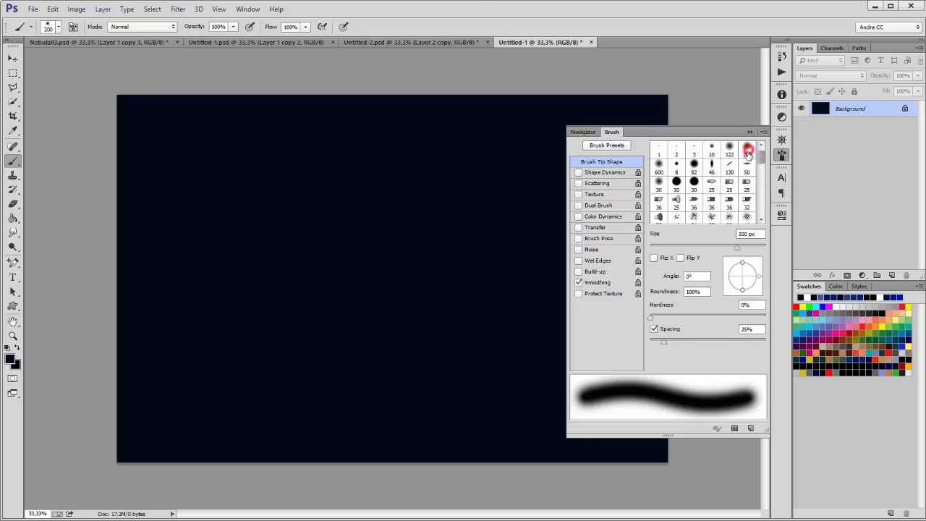
pyautogui.moveTo(653, 319)
pyautogui.mouseDown()
pyautogui.moveTo(752, 319)
pyautogui.moveTo(626, 315)
pyautogui.mouseUp()
pyautogui.moveTo(750, 251); pyautogui.dragTo(756, 248)
pyautogui.click(751, 133)
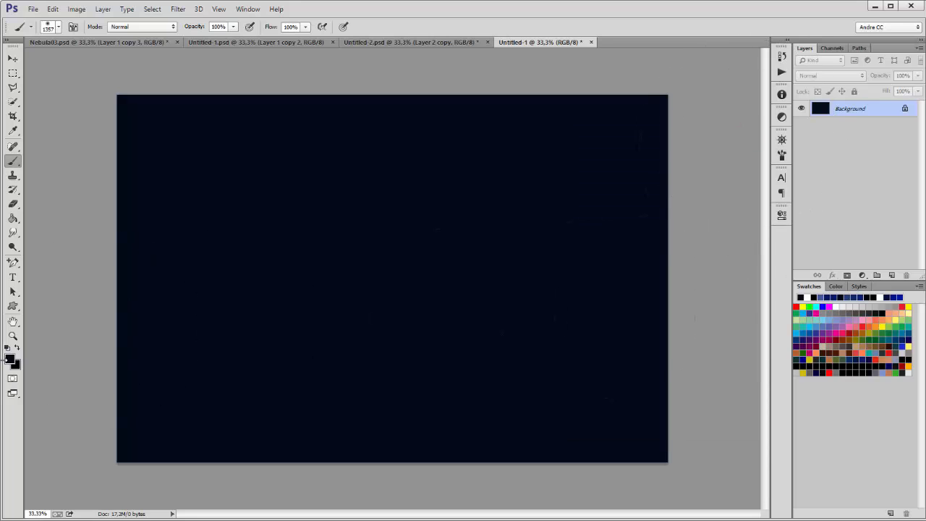
# Step: Set the foreground colour to #092857 and dab soft blue patches across the canvas
pyautogui.click(9, 360)
pyautogui.moveTo(690, 444); pyautogui.dragTo(695, 442)
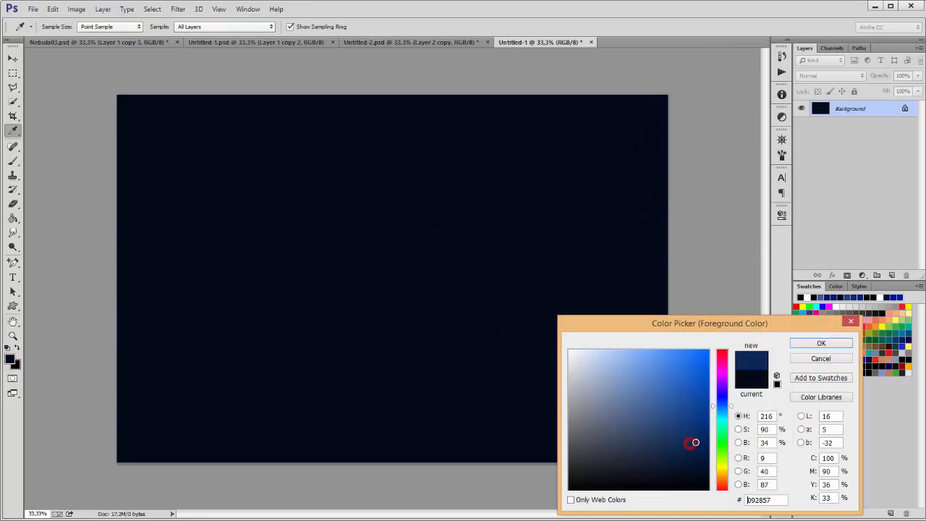
pyautogui.click(805, 344)
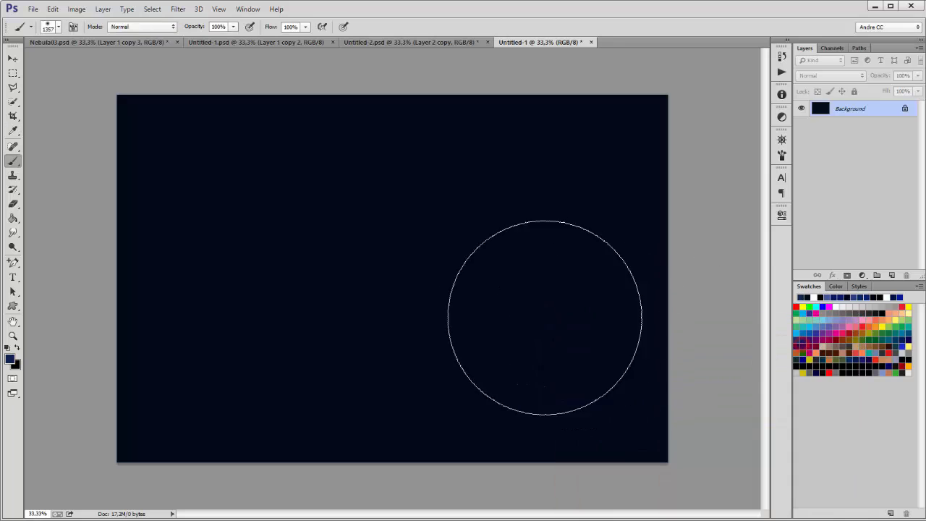
pyautogui.click(518, 295)
pyautogui.click(459, 321)
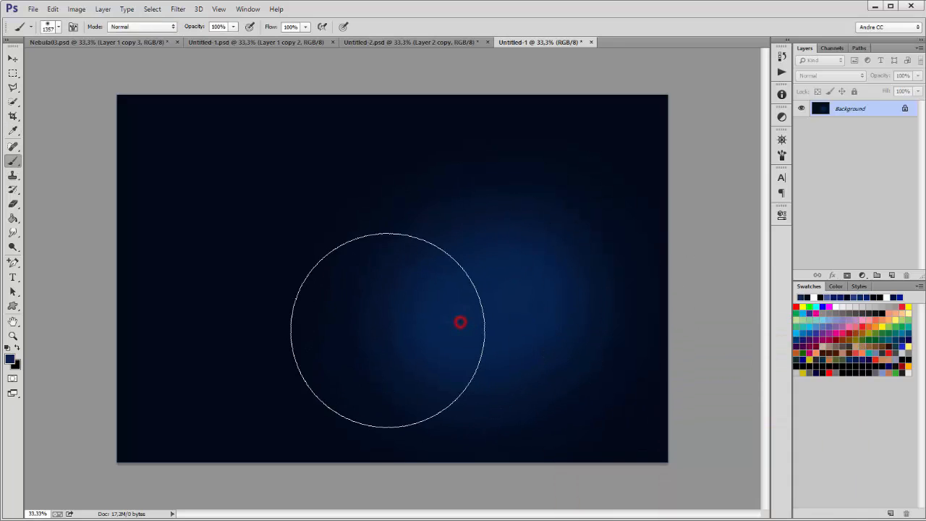
pyautogui.click(372, 270)
pyautogui.click(297, 322)
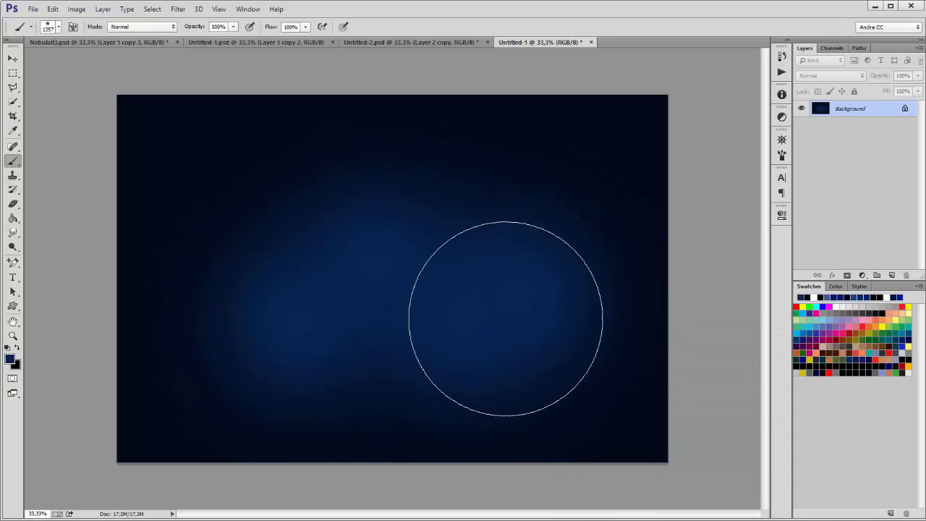
pyautogui.click(526, 205)
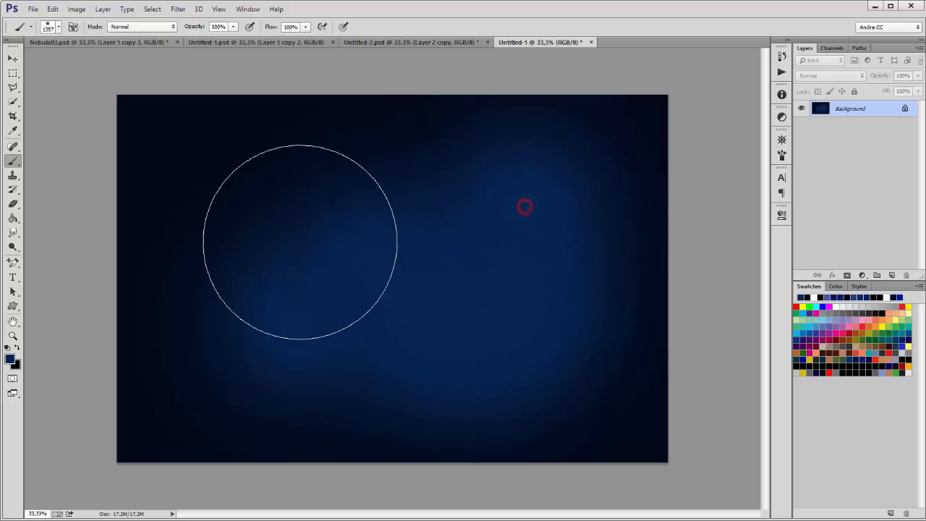
pyautogui.click(299, 242)
pyautogui.click(527, 329)
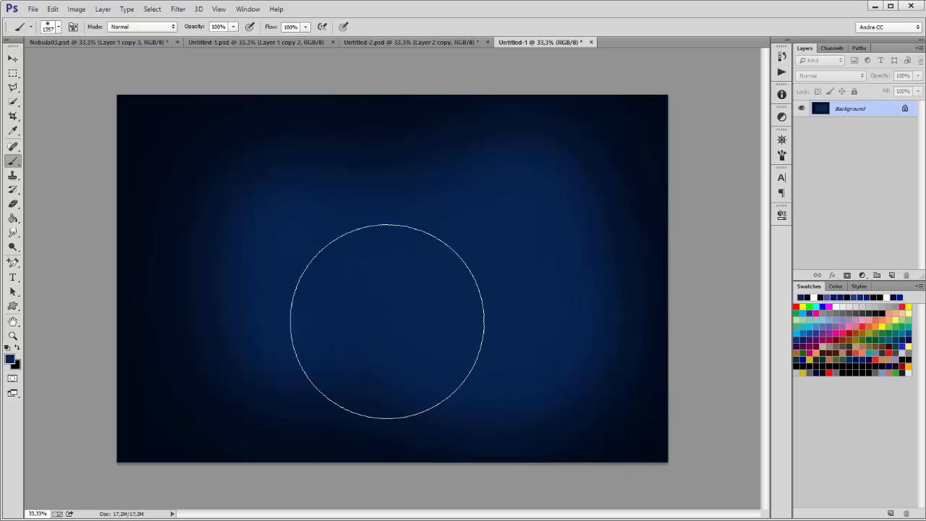
# Step: Sample the dark navy and paint over the upper-left area and left edge
pyautogui.keyDown('alt'); pyautogui.click(155, 143); pyautogui.keyUp('alt')
pyautogui.click(246, 224)
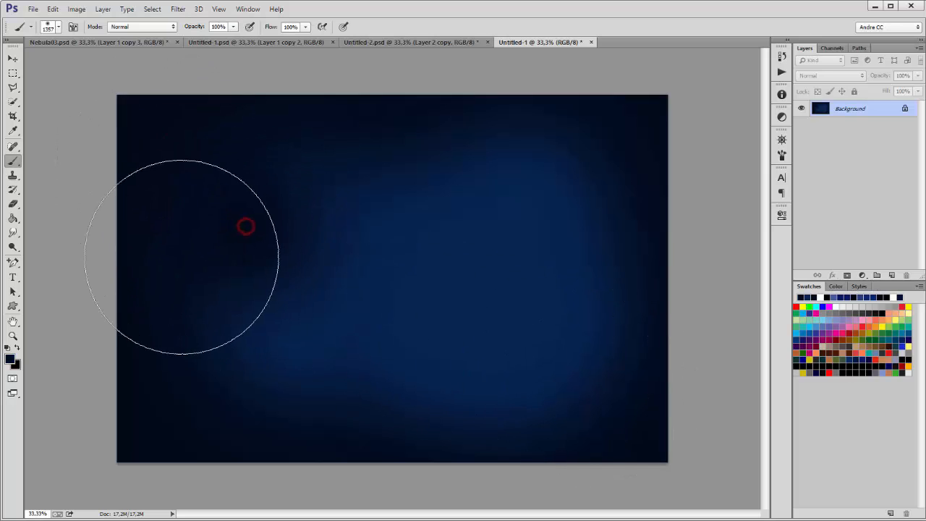
pyautogui.click(149, 250)
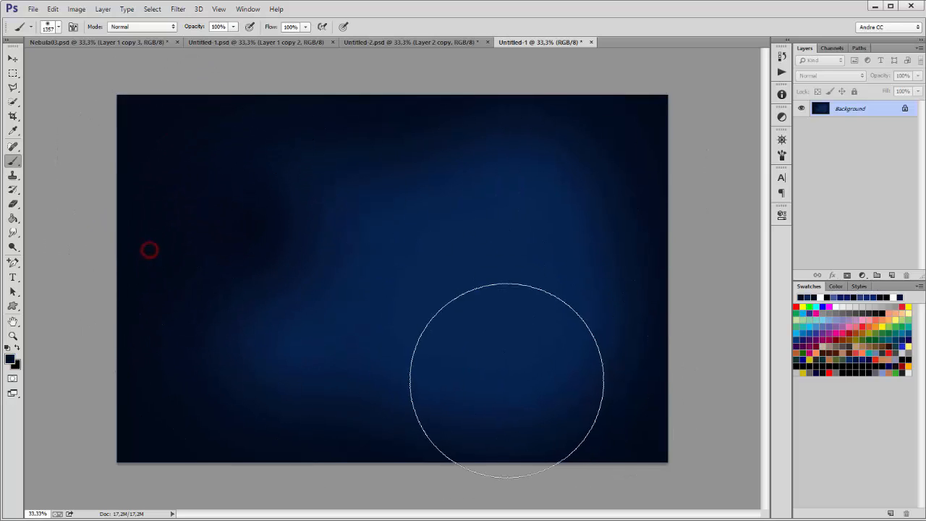
# Step: Copy the merged Untitled-2 galaxy and paste it into Untitled-1 as a new layer
pyautogui.click(12, 72)
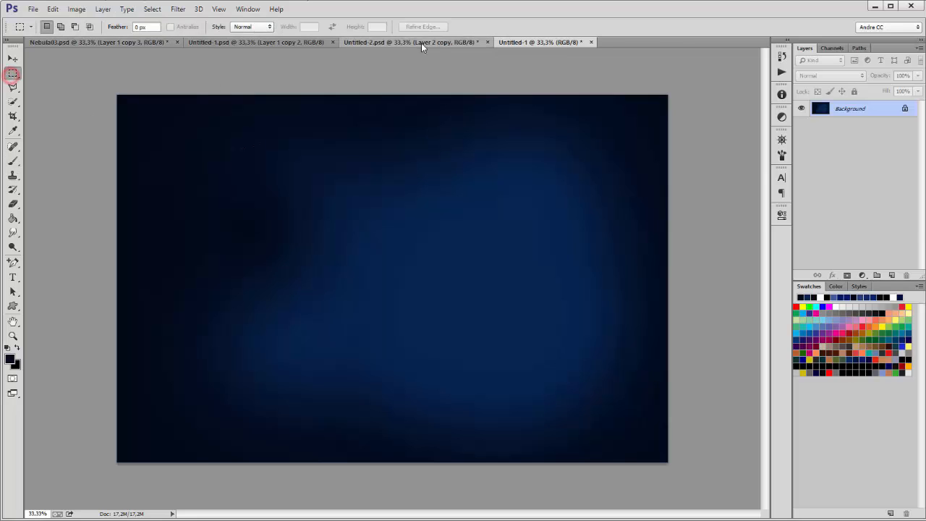
pyautogui.click(421, 42)
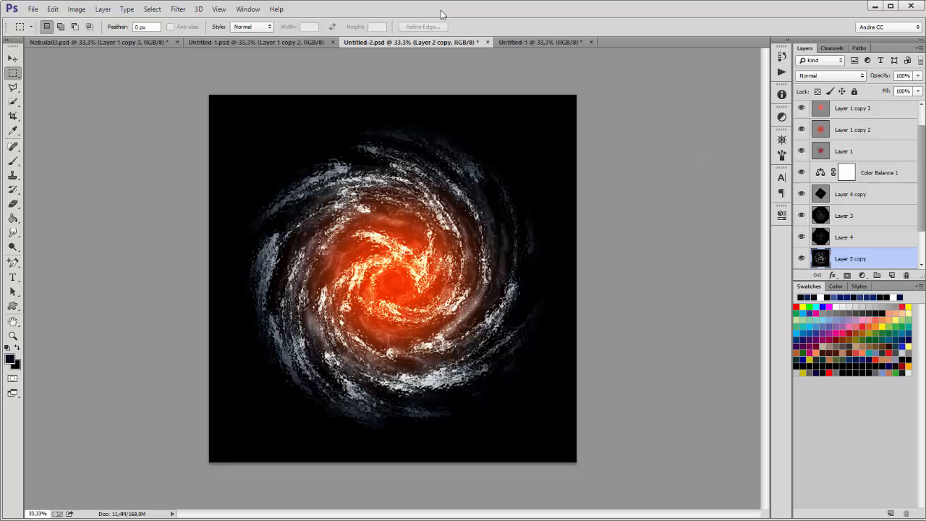
pyautogui.click(152, 9)
pyautogui.click(157, 21)
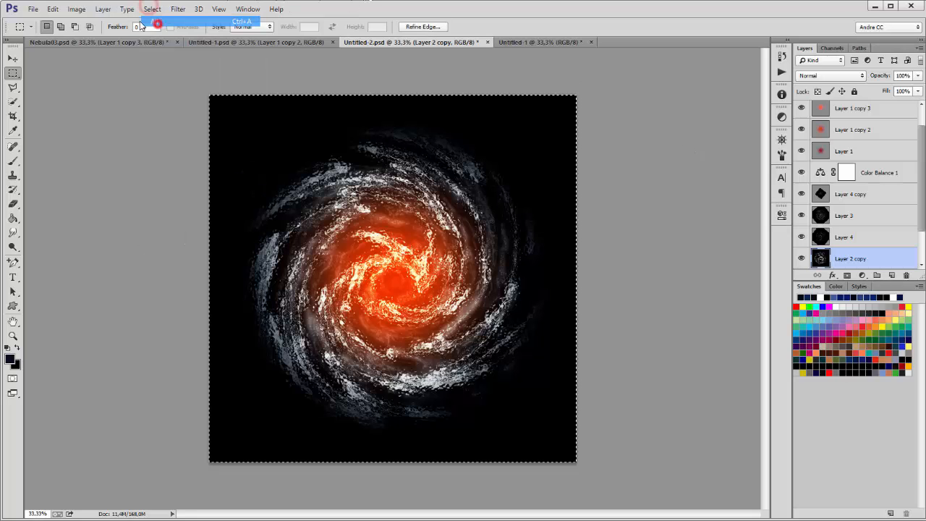
pyautogui.click(53, 9)
pyautogui.click(74, 94)
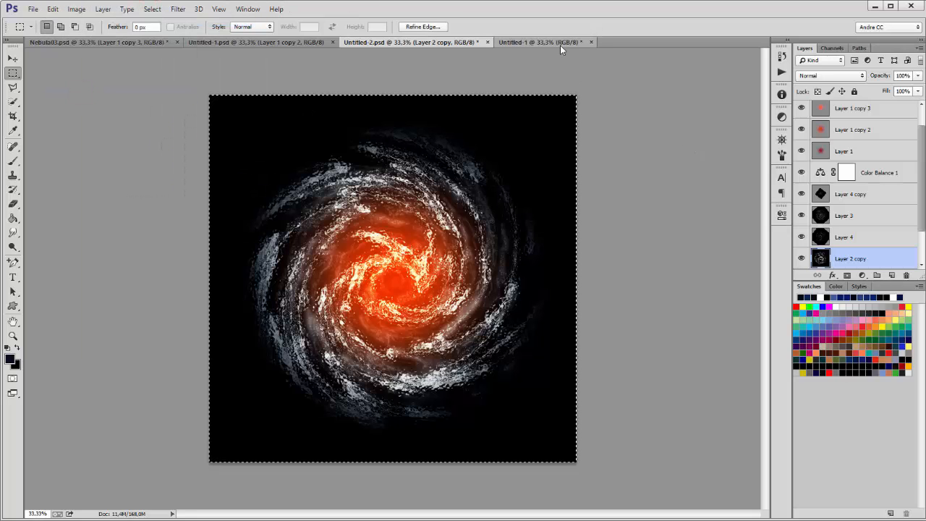
pyautogui.click(560, 44)
pyautogui.click(53, 9)
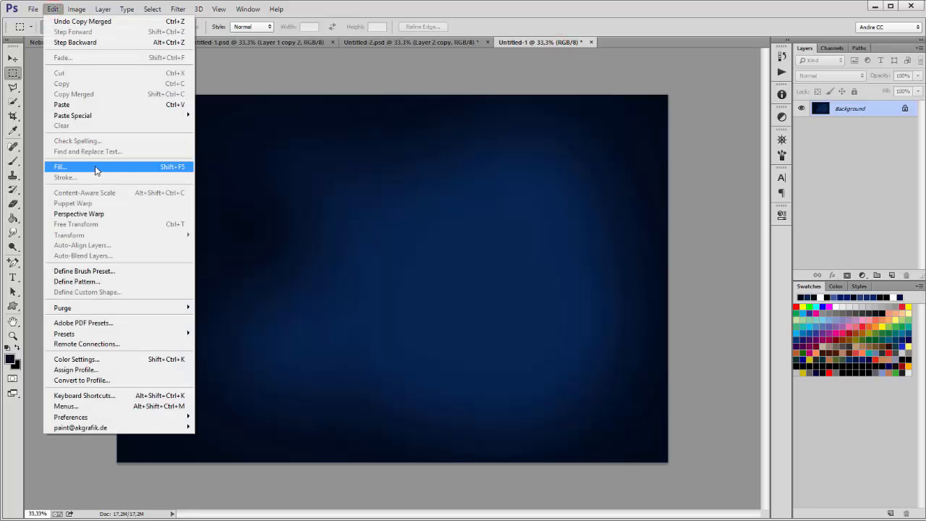
pyautogui.click(86, 105)
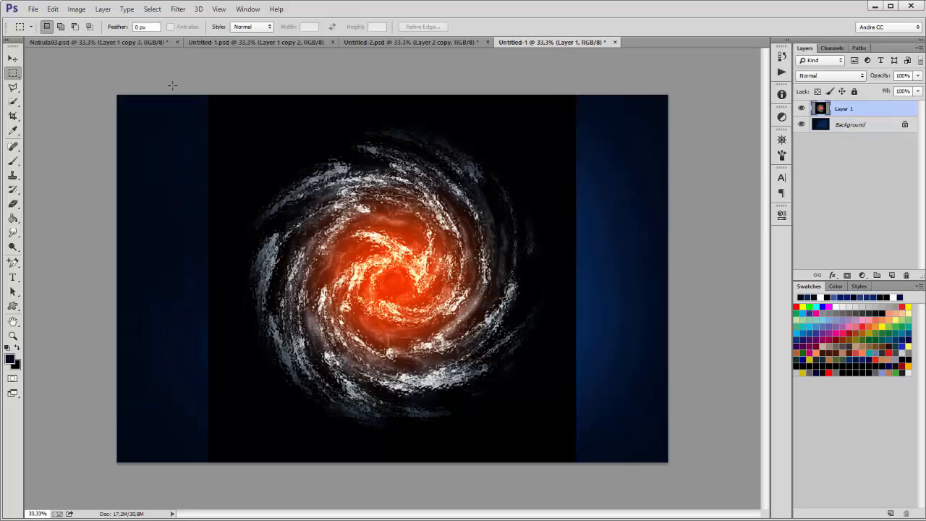
# Step: Copy the merged teal galaxy and paste it into Untitled-1 as Layer 2
pyautogui.click(226, 42)
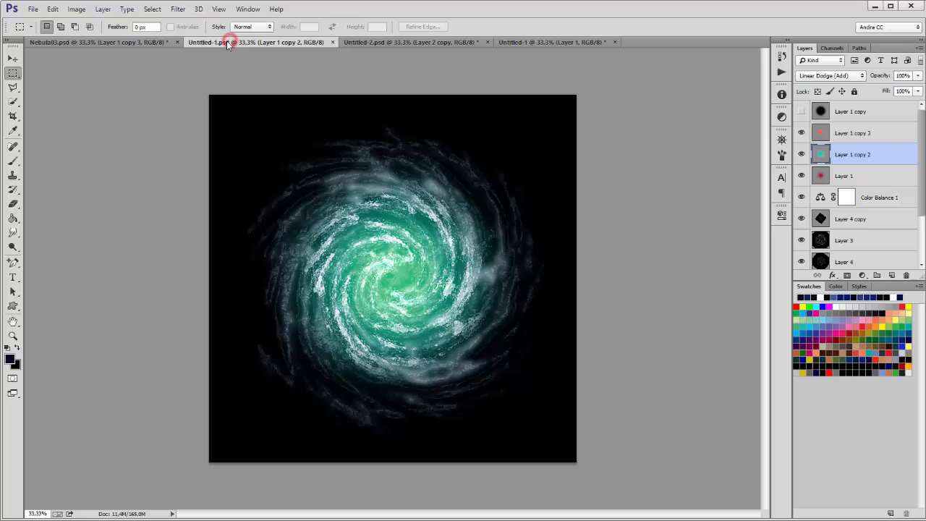
pyautogui.click(152, 8)
pyautogui.click(155, 22)
pyautogui.click(53, 9)
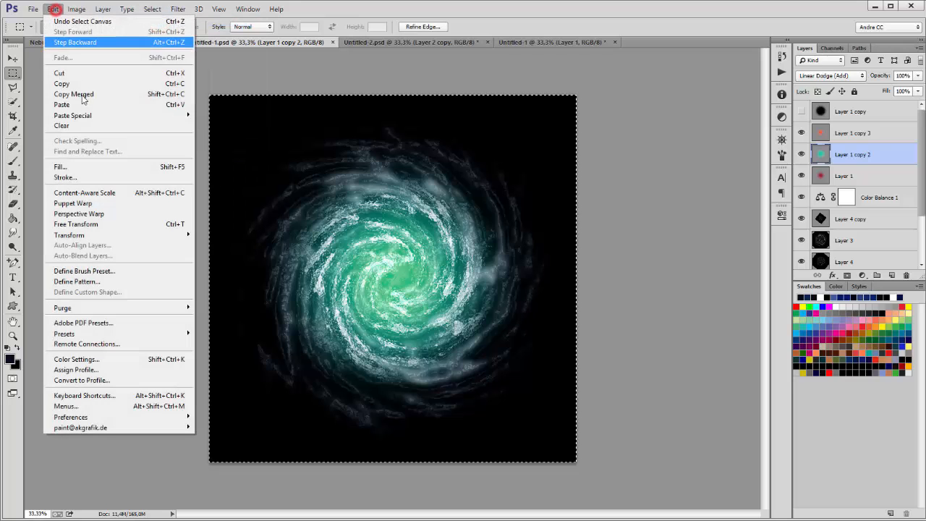
pyautogui.click(83, 95)
pyautogui.click(584, 42)
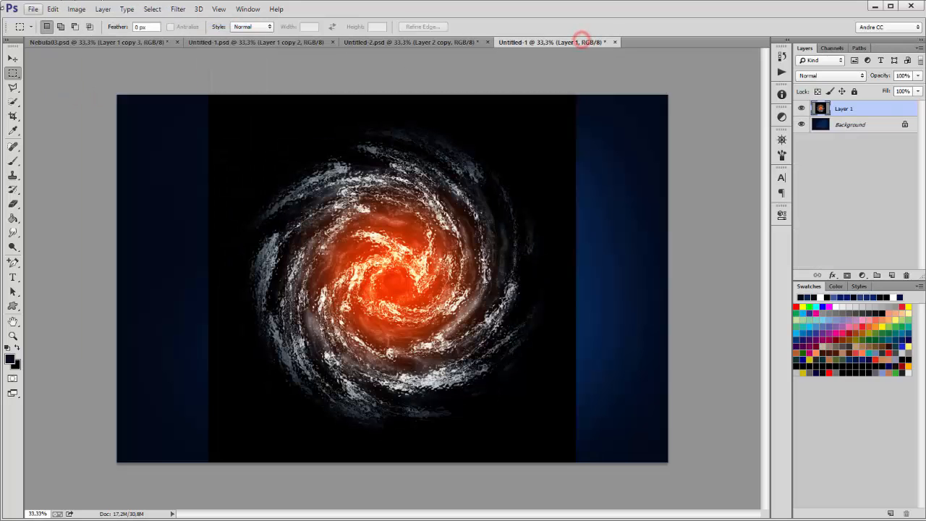
pyautogui.click(52, 9)
pyautogui.click(82, 104)
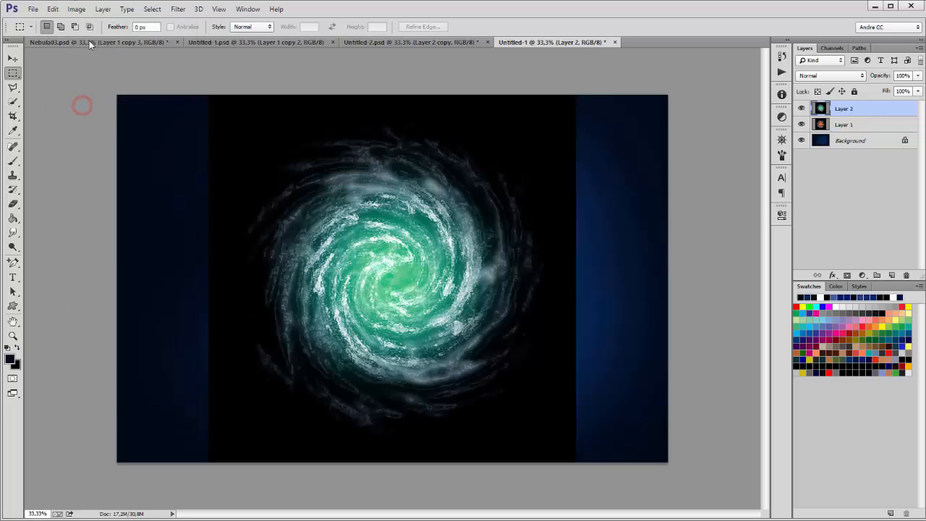
# Step: Copy the merged Nebula03 orange galaxy into Untitled-1 as Layer 3, then select Layers 1–3
pyautogui.click(88, 42)
pyautogui.click(152, 8)
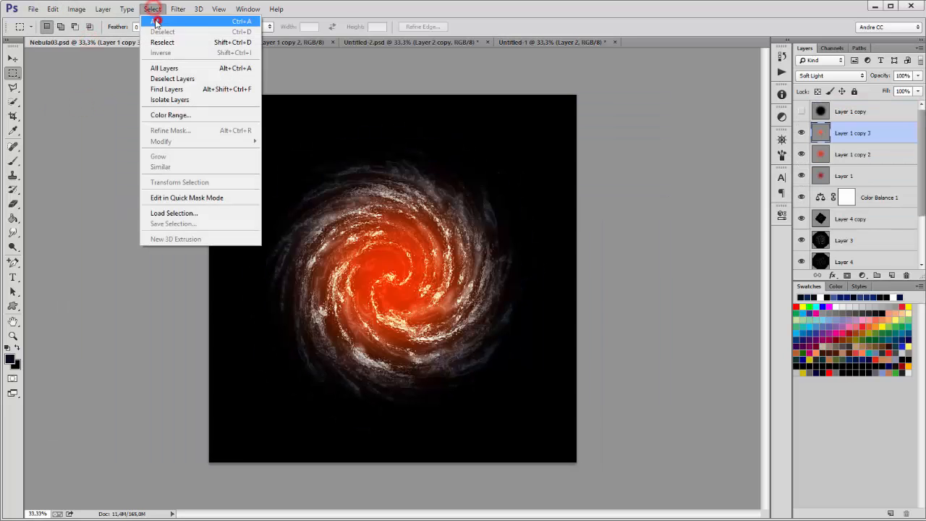
pyautogui.click(155, 22)
pyautogui.click(54, 10)
pyautogui.click(79, 94)
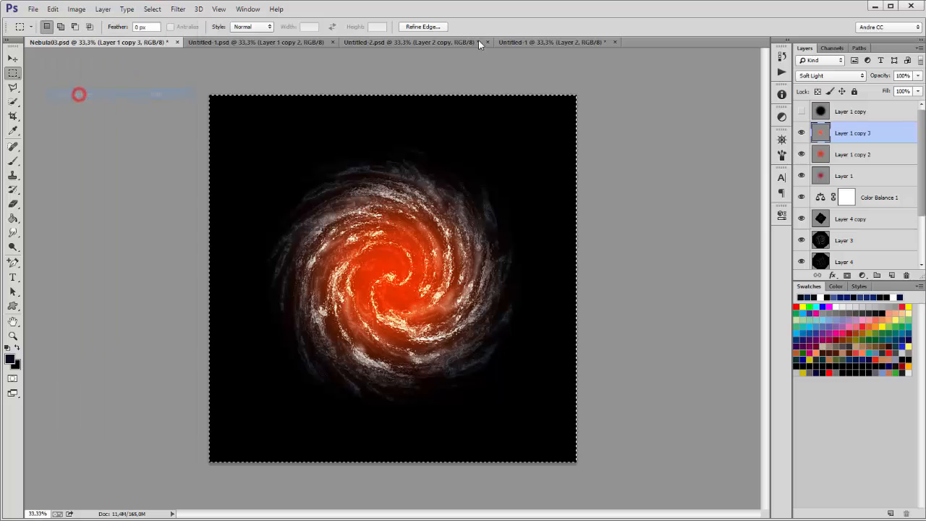
pyautogui.click(501, 42)
pyautogui.click(53, 8)
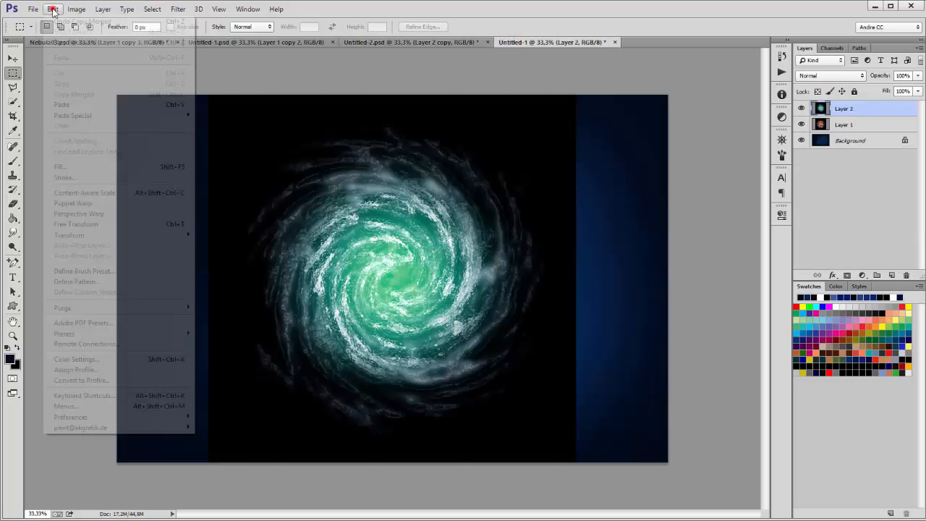
pyautogui.click(61, 105)
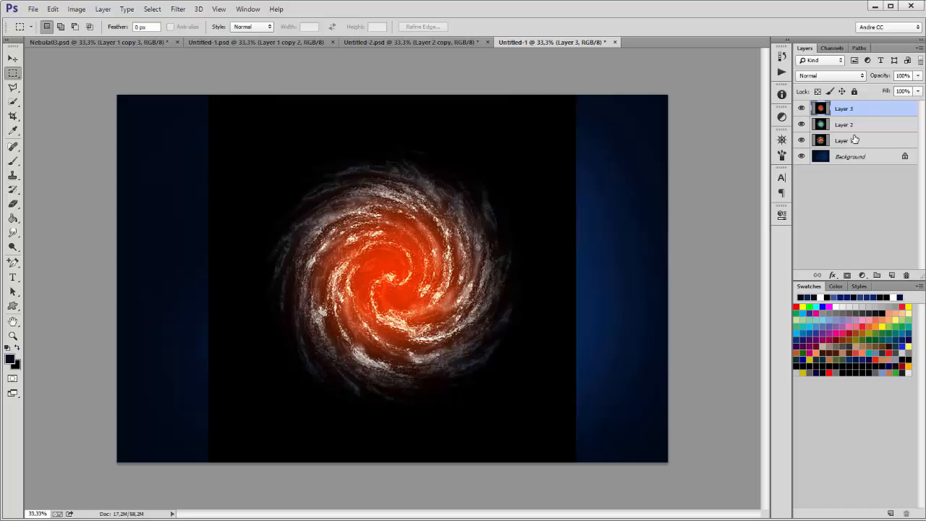
pyautogui.keyDown('shift'); pyautogui.click(854, 139); pyautogui.keyUp('shift')
# Step: Set Layers 1–3 to Linear Dodge (Add), hide Layers 2 and 3, and select Layer 1
pyautogui.click(829, 76)
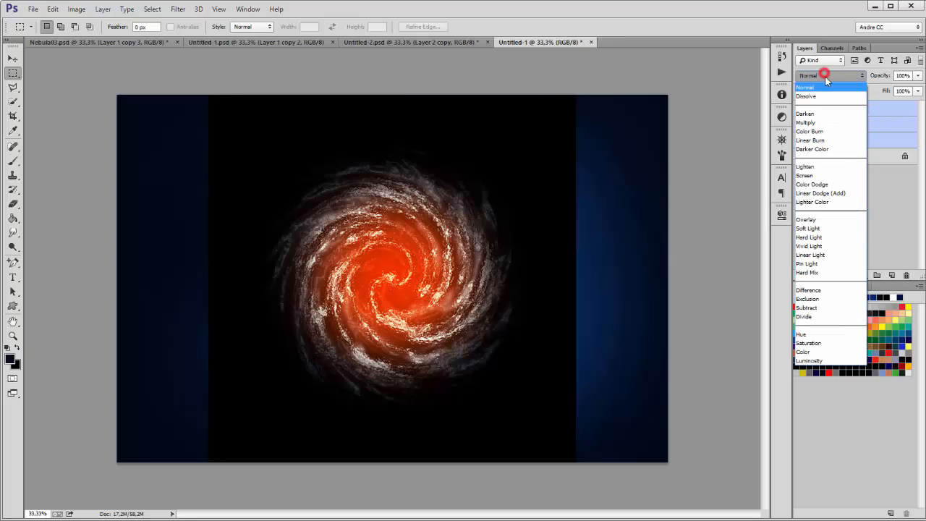
pyautogui.click(825, 194)
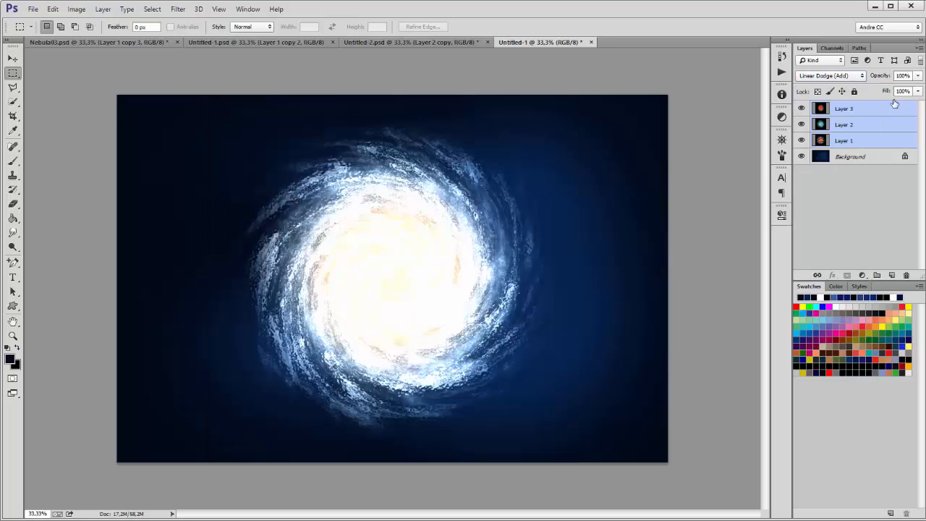
pyautogui.click(855, 108)
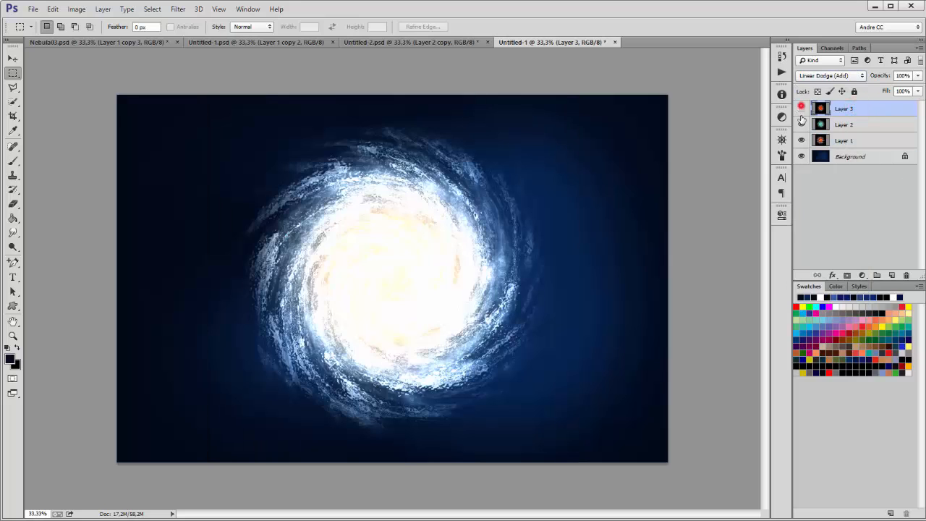
pyautogui.moveTo(801, 108); pyautogui.dragTo(801, 124)
pyautogui.click(846, 142)
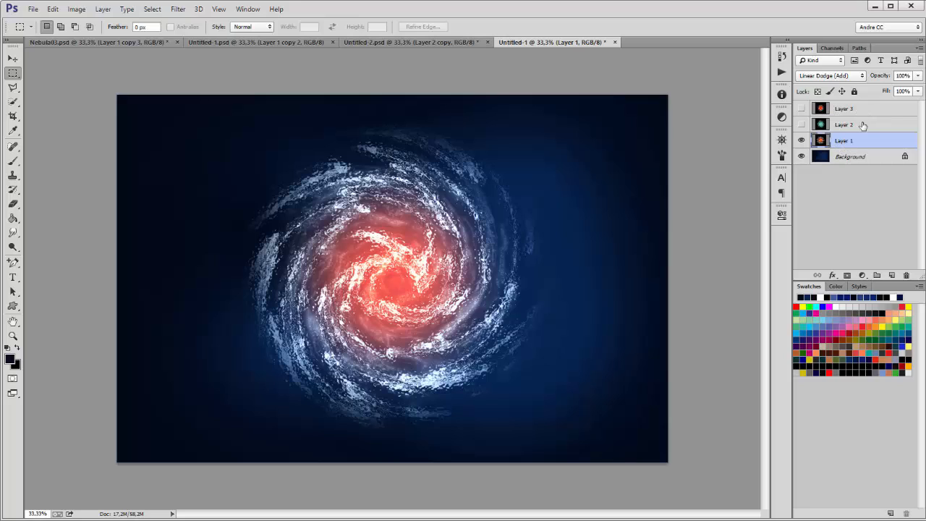
pyautogui.click(77, 10)
# Step: Free-transform Layer 1's orange galaxy proportionally down to 76%
pyautogui.moveTo(53, 9)
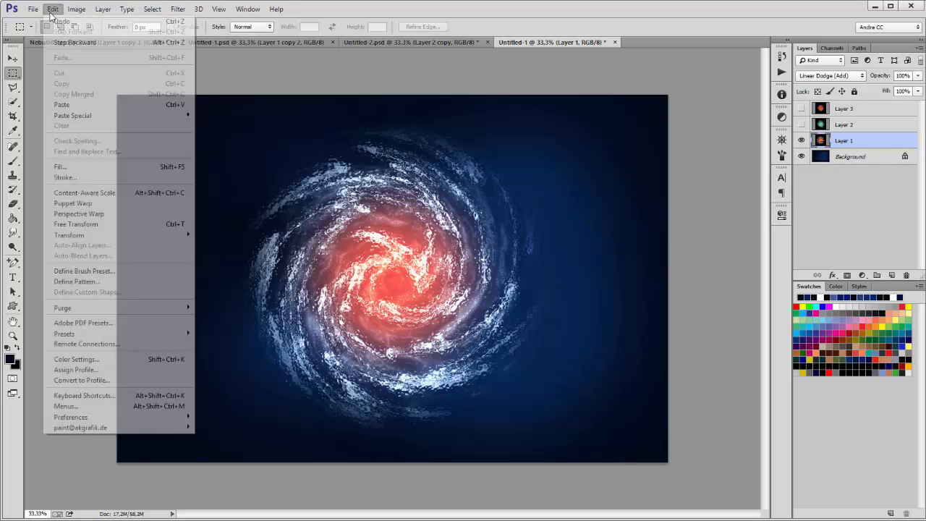
pyautogui.click(73, 224)
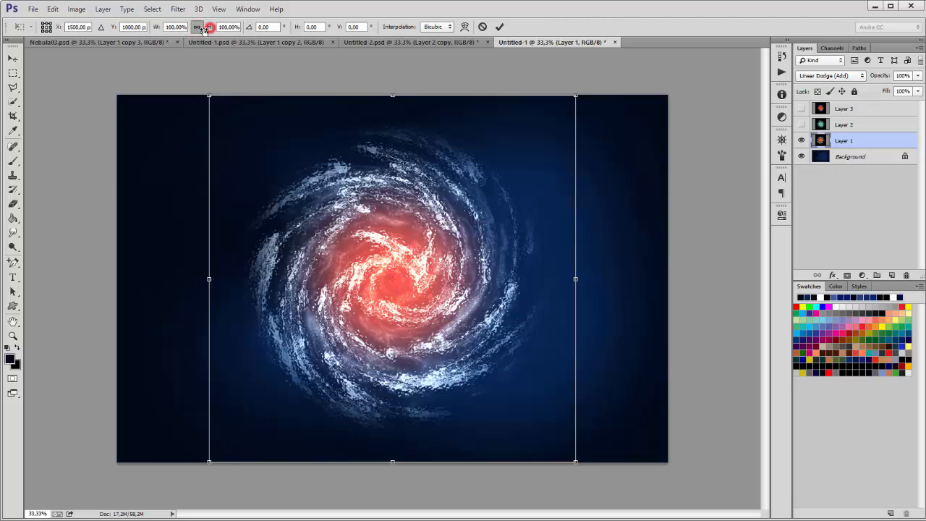
pyautogui.moveTo(212, 29); pyautogui.dragTo(196, 31)
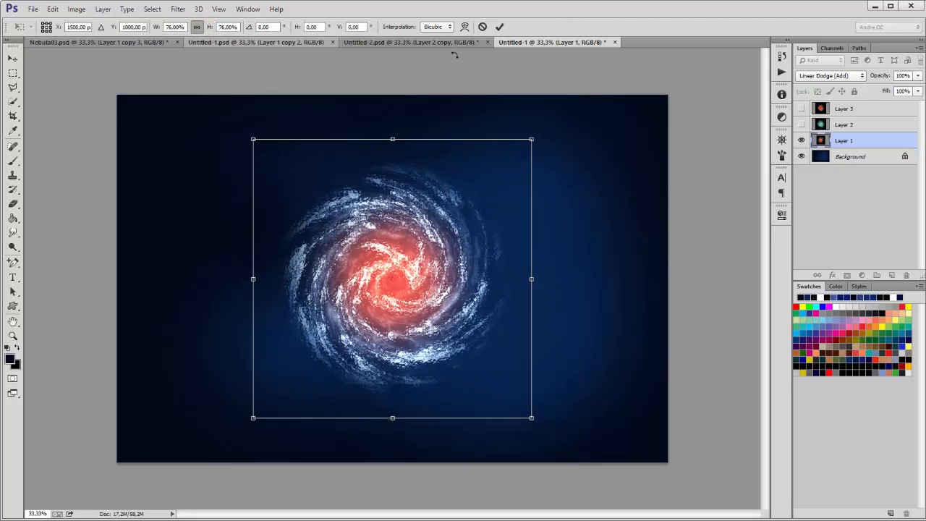
pyautogui.click(499, 27)
pyautogui.click(852, 110)
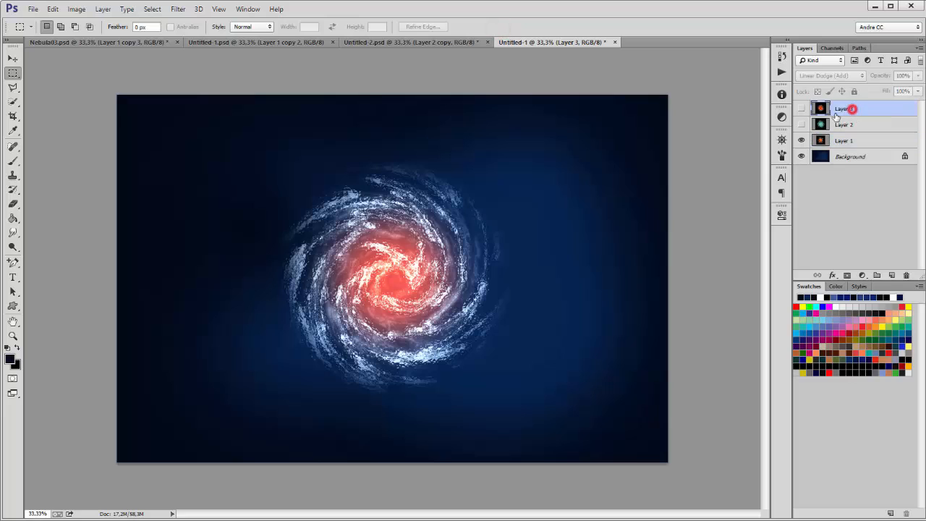
# Step: Show Layers 2 and 3 again, toggling Layer 1 and Layer 3 visibility to compare the look
pyautogui.click(801, 108)
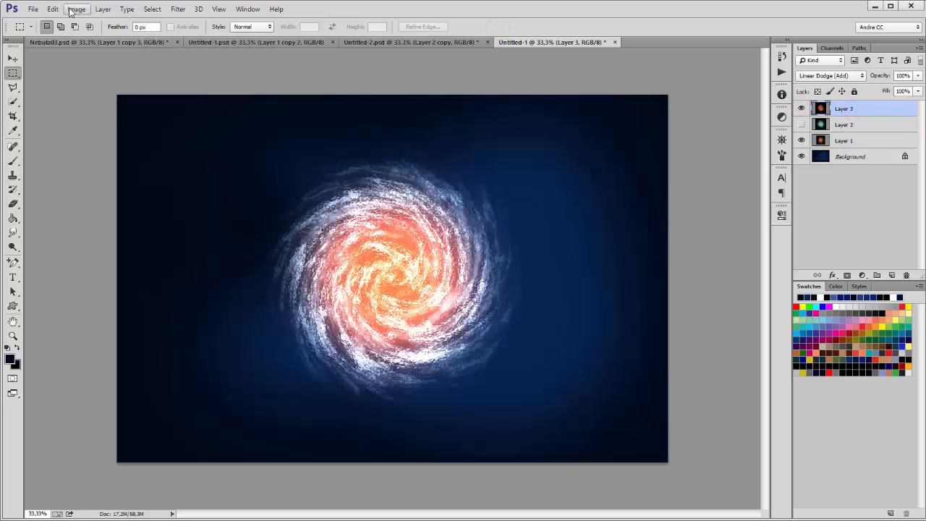
pyautogui.click(801, 125)
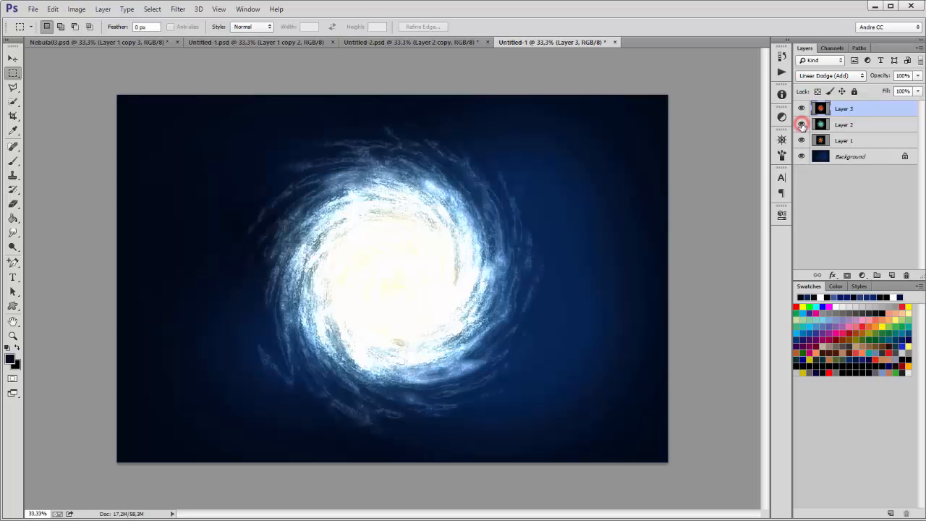
pyautogui.click(801, 140)
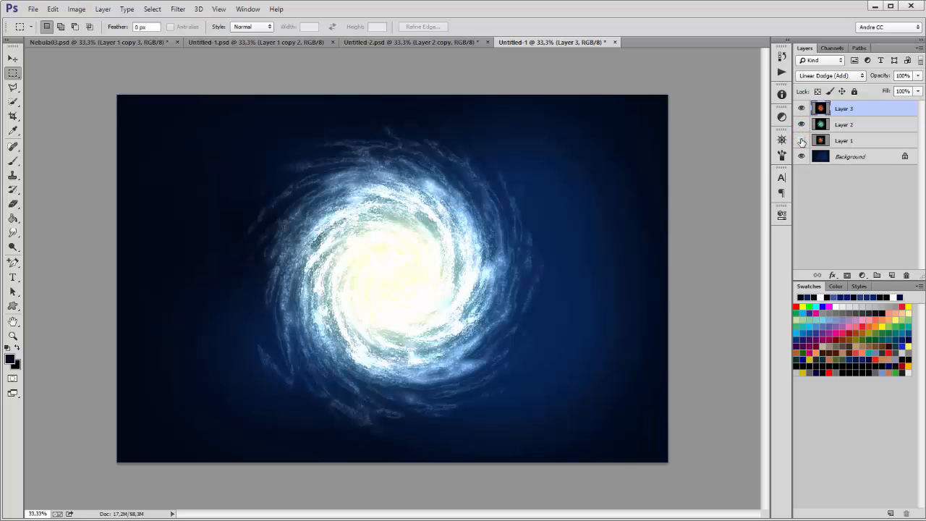
pyautogui.click(802, 109)
pyautogui.click(802, 108)
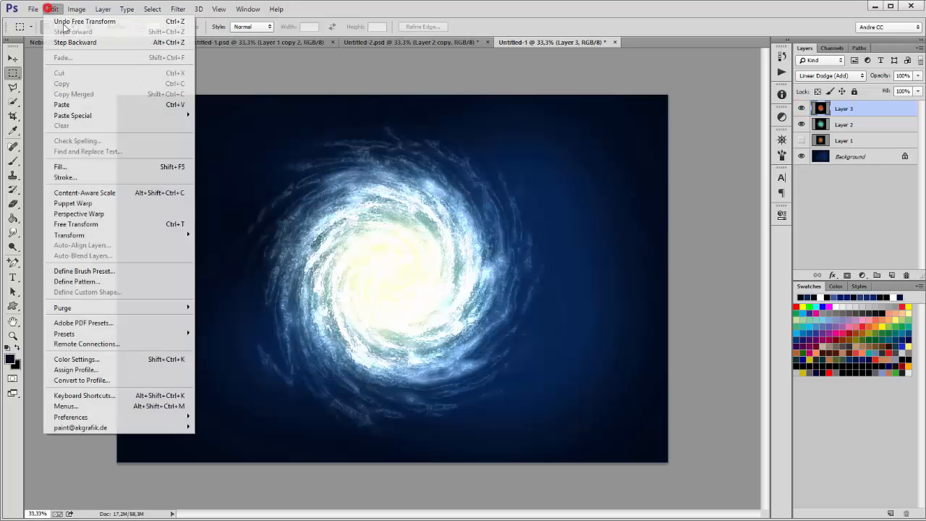
# Step: Scale Layer 3's galaxy proportionally to 89%, then turn Layer 1 back on and select it
pyautogui.click(53, 9)
pyautogui.click(76, 225)
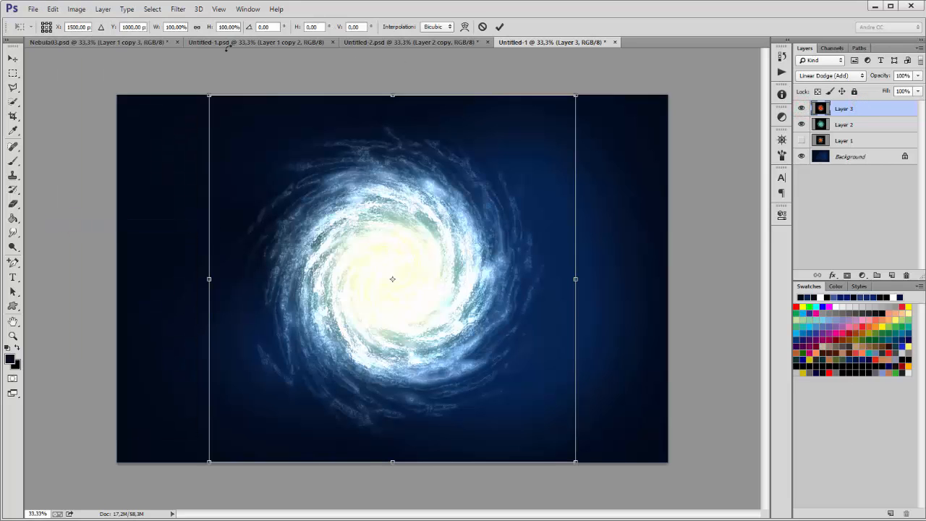
pyautogui.click(199, 28)
pyautogui.moveTo(209, 28); pyautogui.dragTo(200, 31)
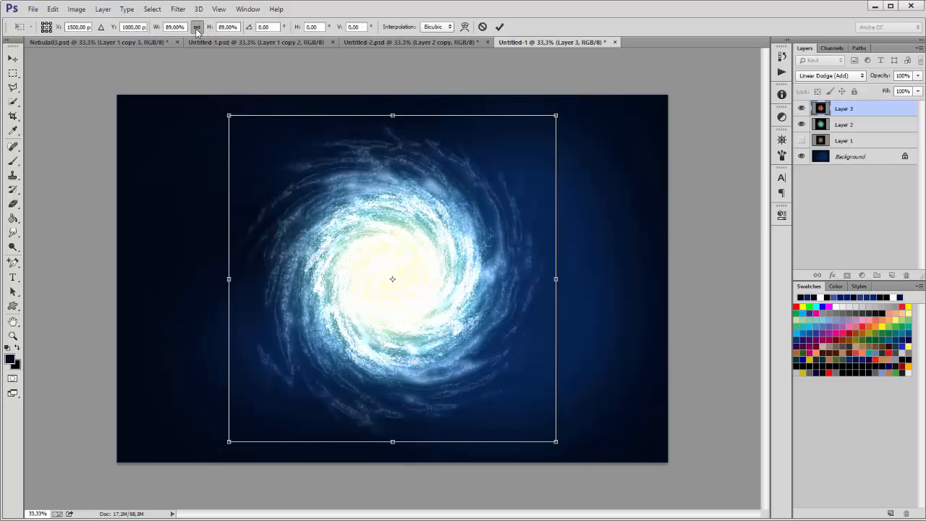
pyautogui.click(498, 27)
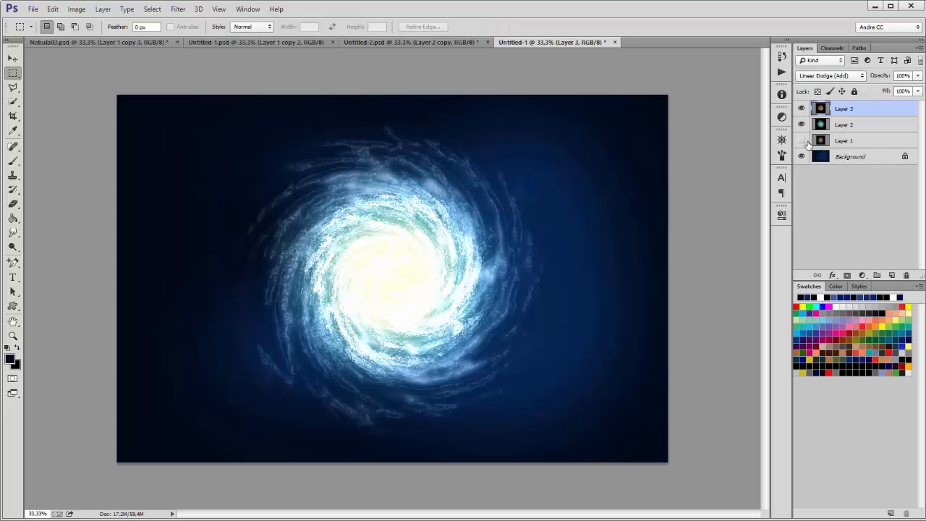
pyautogui.click(801, 141)
pyautogui.click(883, 144)
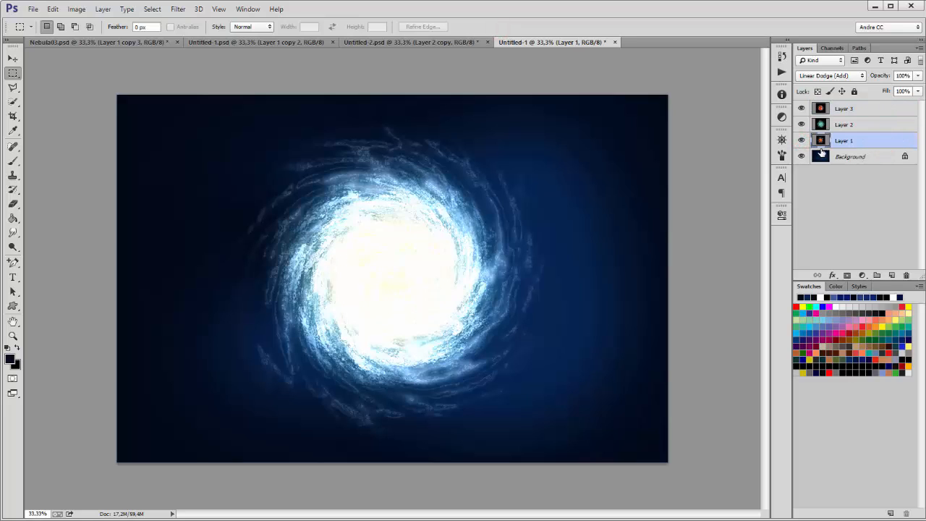
# Step: Set Layer 1's opacity to 50% and Layer 3's to 60%, then select Layers 1–3
pyautogui.click(918, 75)
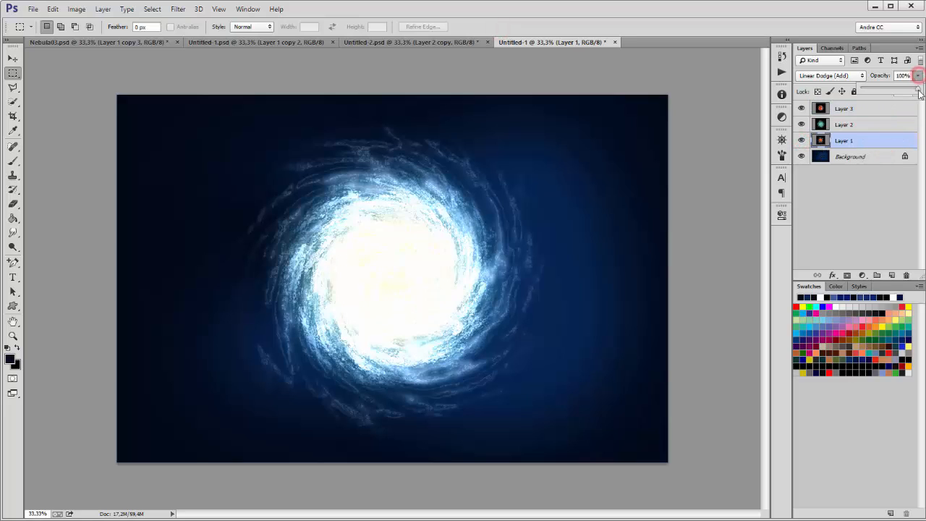
pyautogui.moveTo(911, 77); pyautogui.dragTo(880, 79)
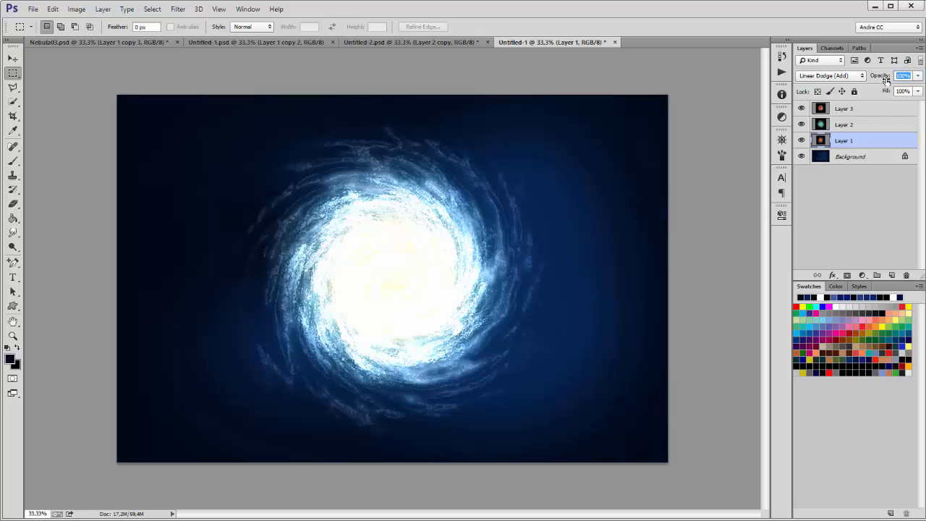
pyautogui.write('50')
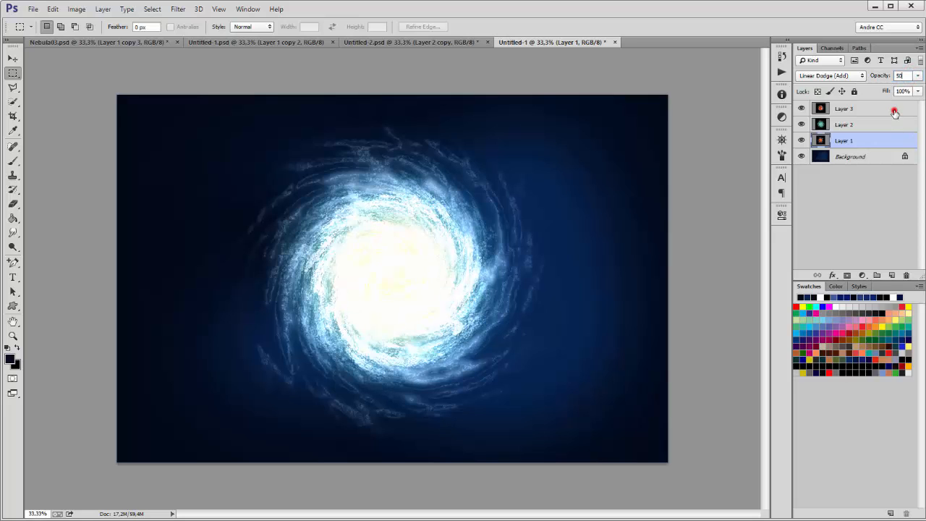
pyautogui.click(894, 113)
pyautogui.click(917, 76)
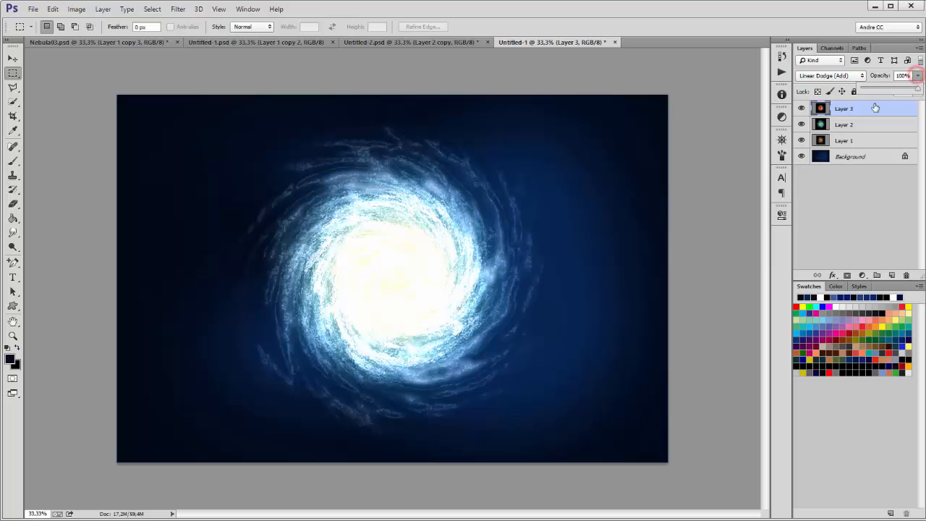
pyautogui.click(904, 75)
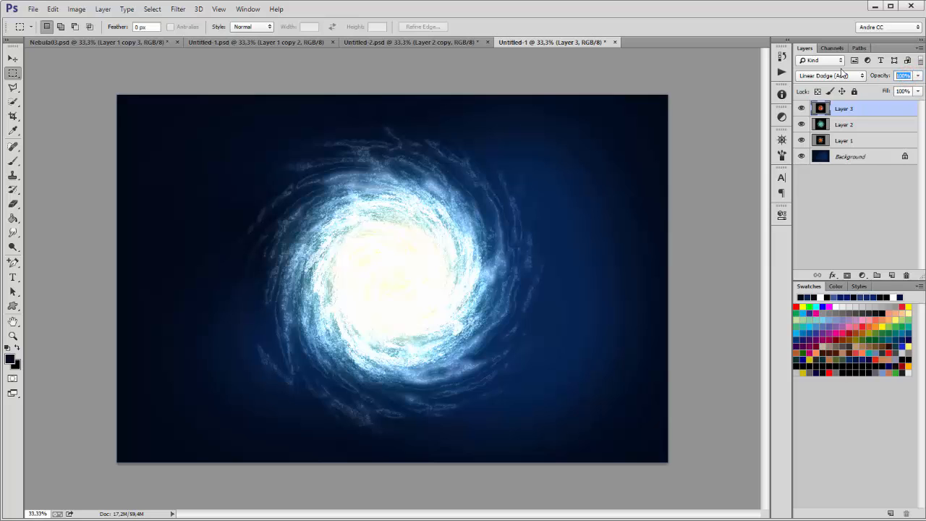
pyautogui.write('60')
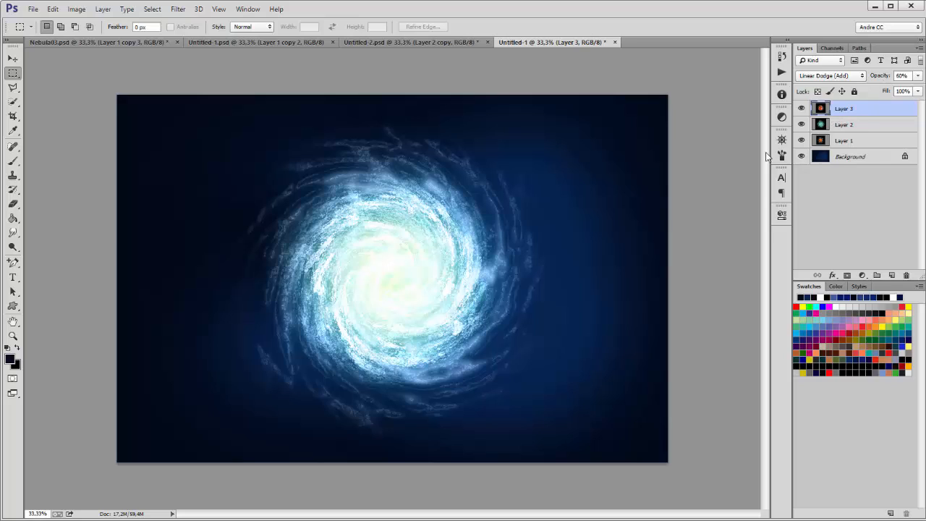
pyautogui.keyDown('shift'); pyautogui.click(857, 140); pyautogui.keyUp('shift')
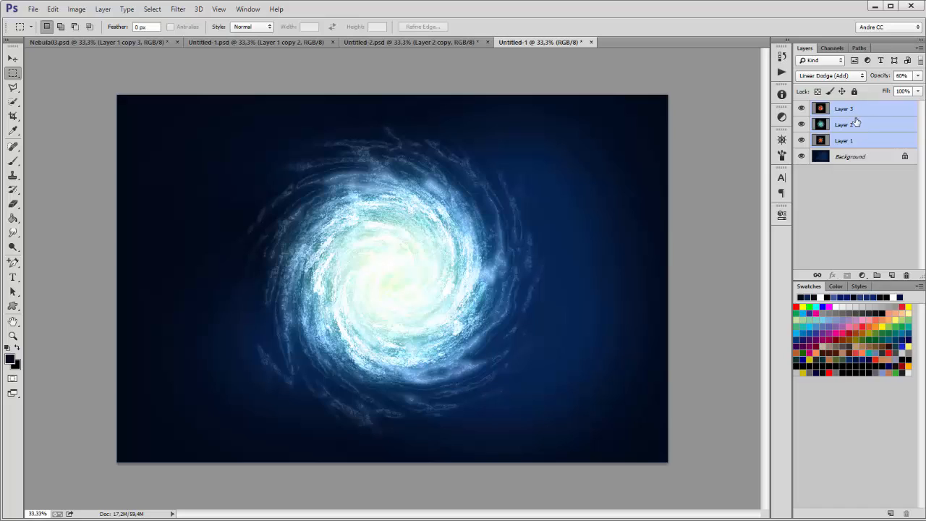
# Step: Free-transform the three galaxy layers: squash them flat, add perspective and tilt them diagonally
pyautogui.click(53, 8)
pyautogui.click(74, 225)
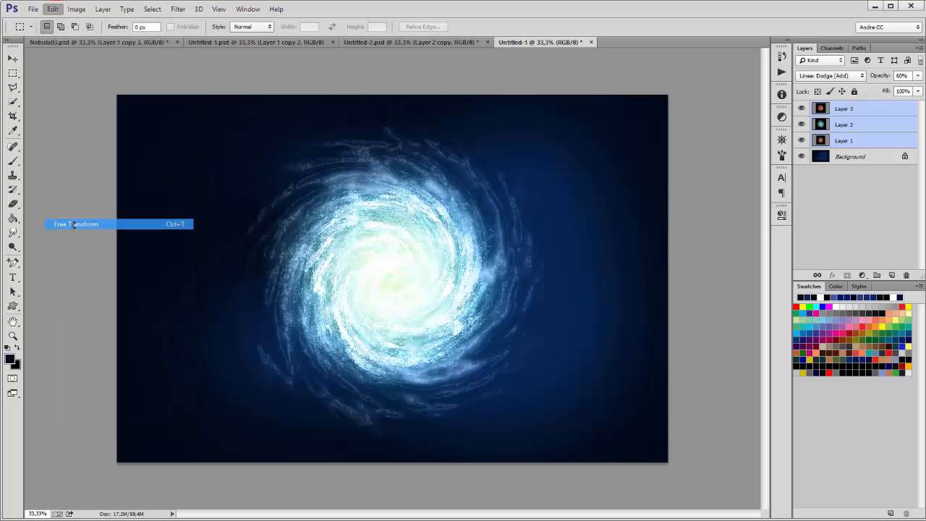
pyautogui.moveTo(392, 95); pyautogui.dragTo(376, 253)
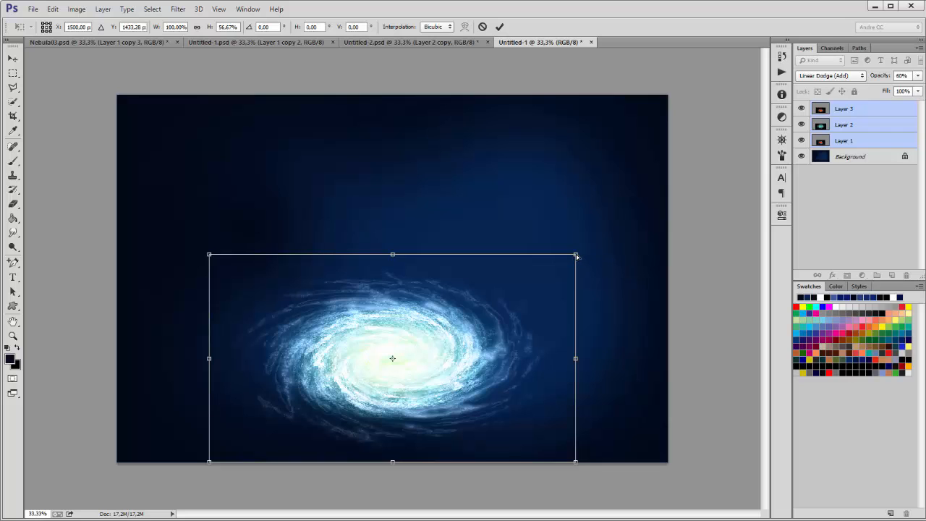
pyautogui.moveTo(575, 254); pyautogui.dragTo(471, 254)
pyautogui.moveTo(393, 253); pyautogui.dragTo(384, 320)
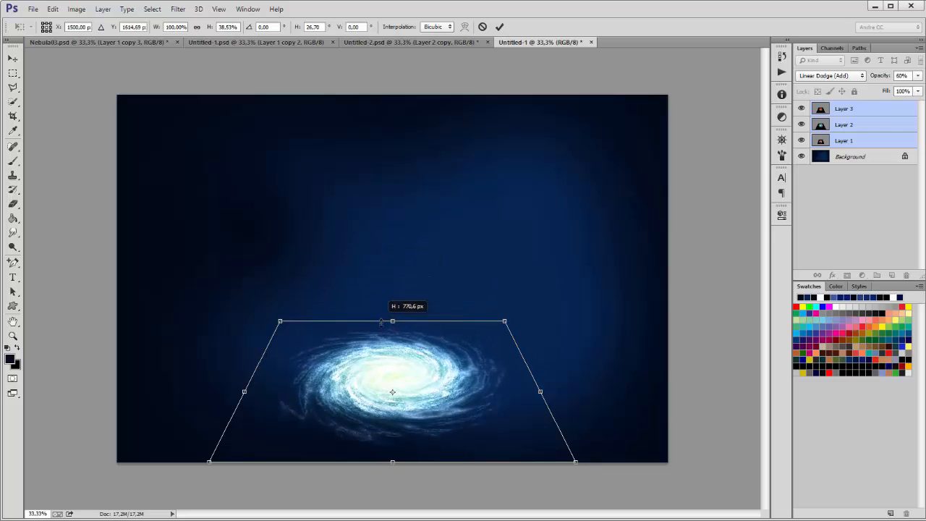
pyautogui.moveTo(457, 369); pyautogui.dragTo(518, 267)
pyautogui.moveTo(483, 185); pyautogui.dragTo(416, 174)
# Step: Enlarge the tilted galaxy, then fine-tune its position, flattening and rotation to -31.84°
pyautogui.moveTo(454, 250); pyautogui.dragTo(434, 307)
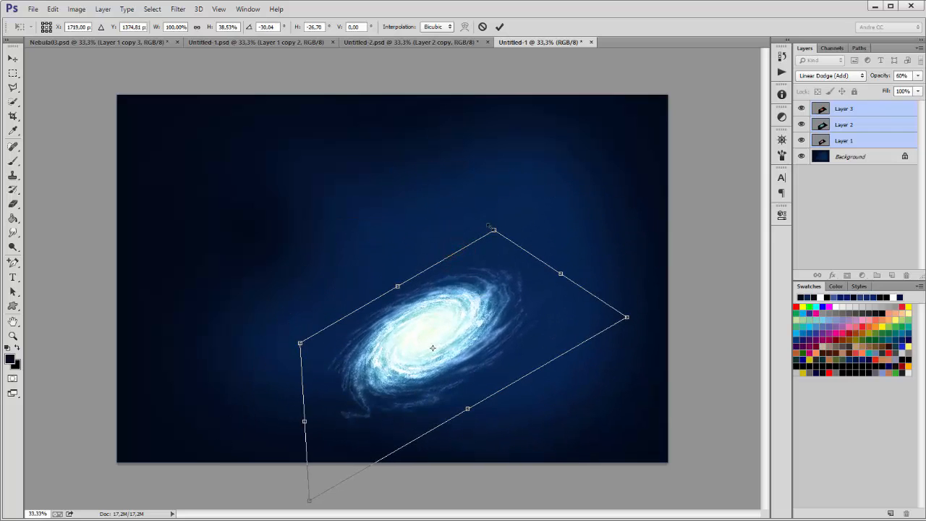
pyautogui.moveTo(494, 229); pyautogui.dragTo(573, 144)
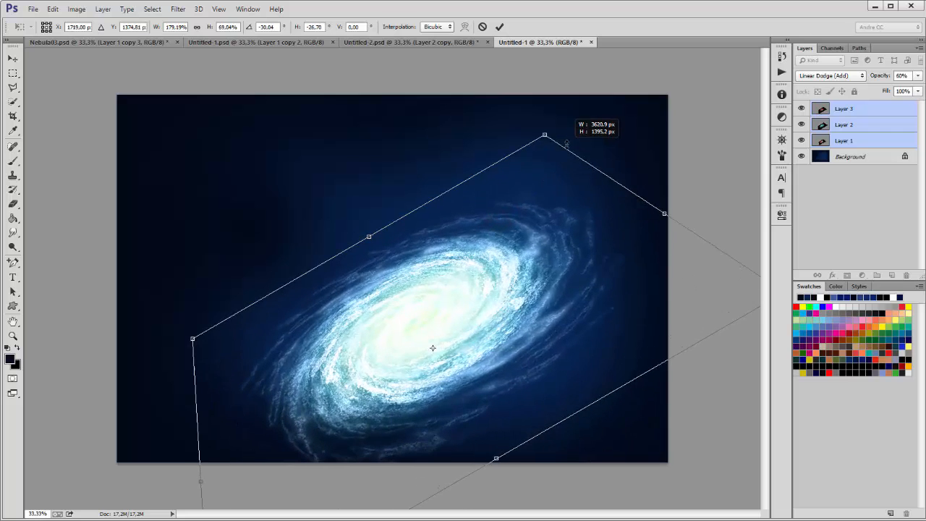
pyautogui.moveTo(512, 259); pyautogui.dragTo(528, 219)
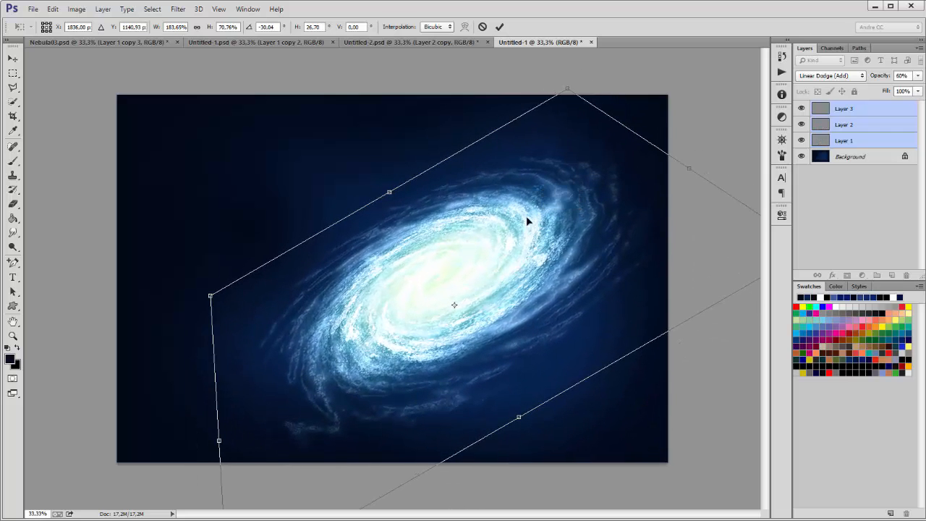
pyautogui.moveTo(389, 194); pyautogui.dragTo(396, 203)
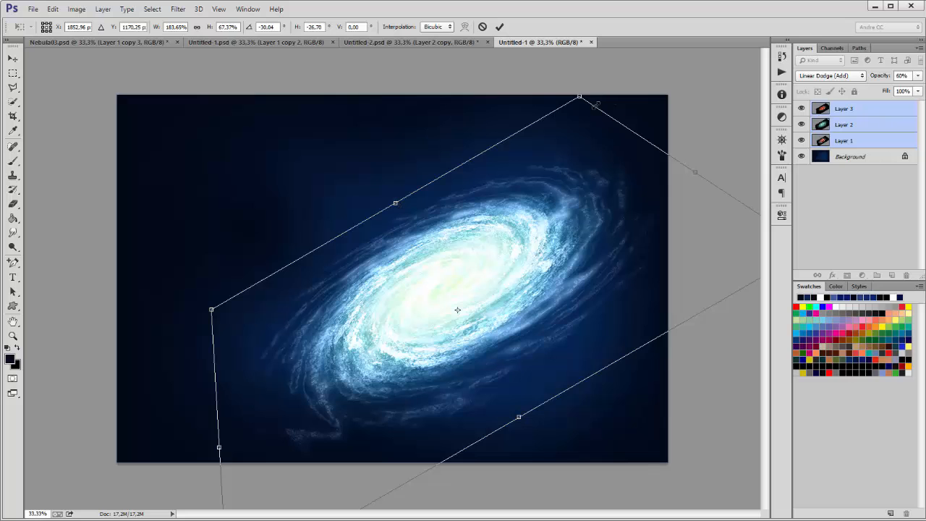
pyautogui.moveTo(578, 96); pyautogui.dragTo(583, 89)
pyautogui.moveTo(590, 142); pyautogui.dragTo(587, 183)
pyautogui.moveTo(487, 104); pyautogui.dragTo(477, 93)
pyautogui.moveTo(576, 233); pyautogui.dragTo(572, 219)
# Step: Commit the galaxy transformation and zoom to 50% with the galaxy framed
pyautogui.press('Return')
pyautogui.press('m')
pyautogui.keyDown('ctrl'); pyautogui.click(533, 231); pyautogui.keyUp('ctrl')
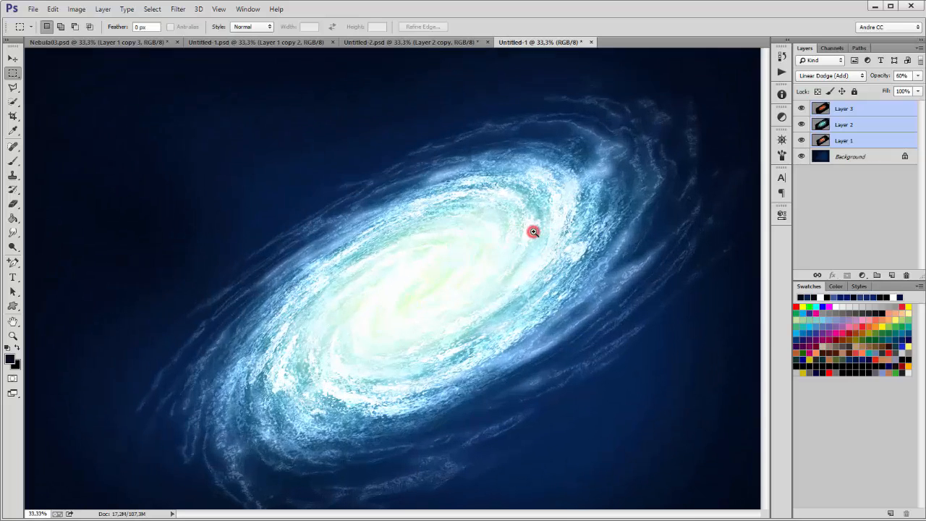
pyautogui.moveTo(509, 227); pyautogui.dragTo(524, 209)
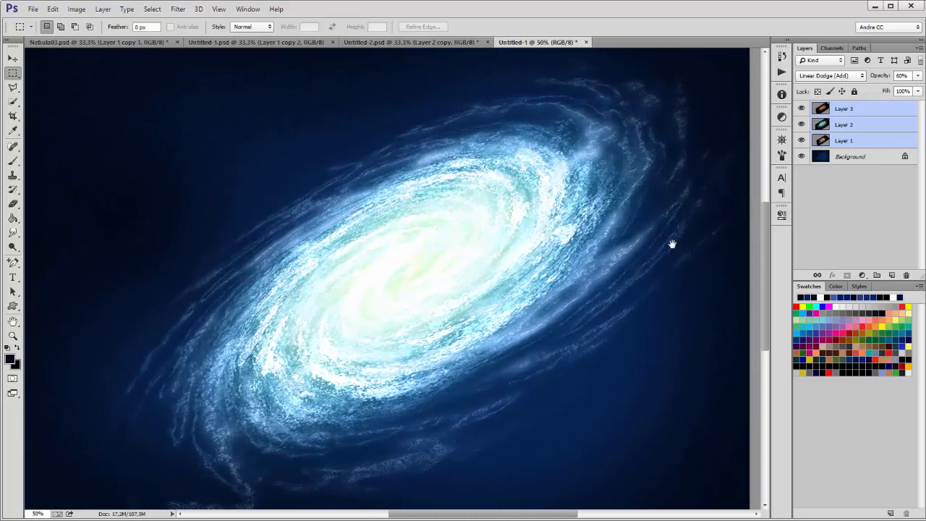
# Step: Lower Layer 2's opacity and set Layer 3 to 100% opacity
pyautogui.click(878, 124)
pyautogui.click(918, 75)
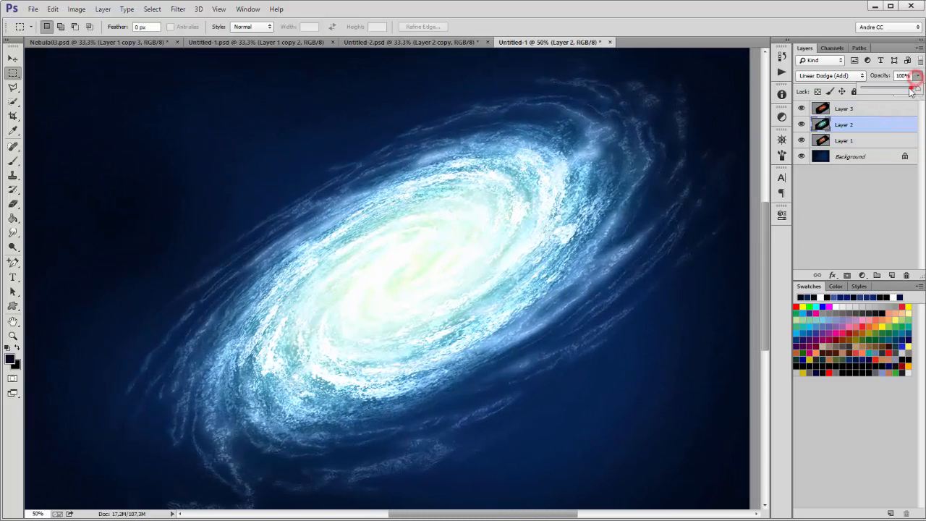
pyautogui.moveTo(911, 88); pyautogui.dragTo(889, 91)
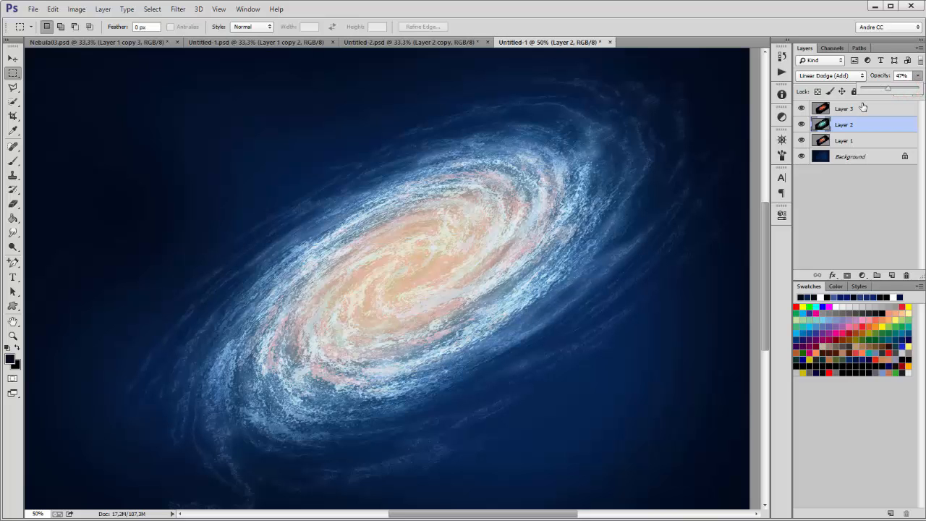
pyautogui.click(863, 107)
pyautogui.click(918, 75)
pyautogui.click(898, 88)
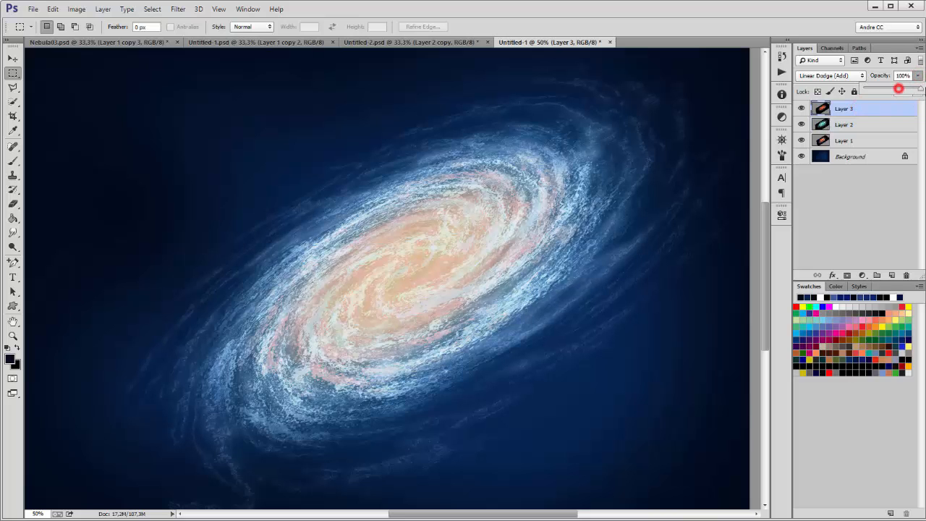
# Step: Set Layer 2's opacity to 50 and toggle Layer 1's visibility to compare
pyautogui.click(854, 126)
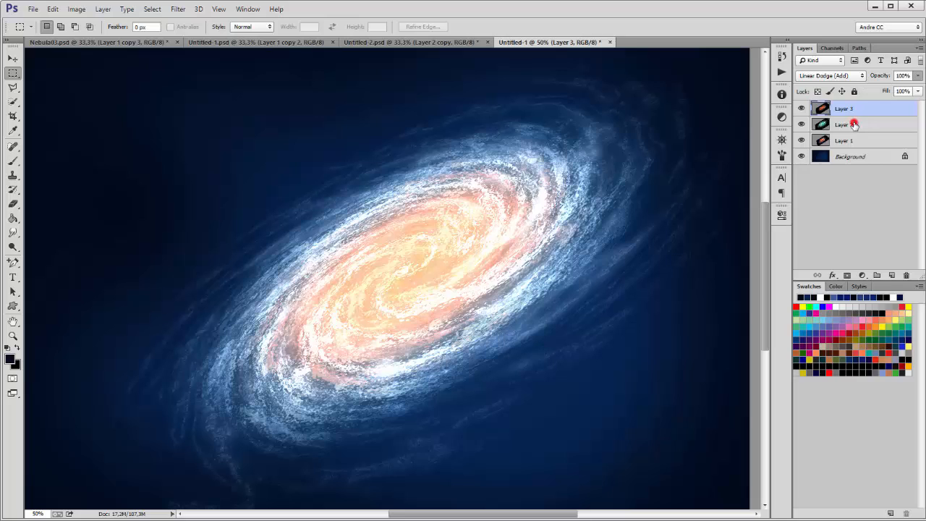
pyautogui.click(919, 77)
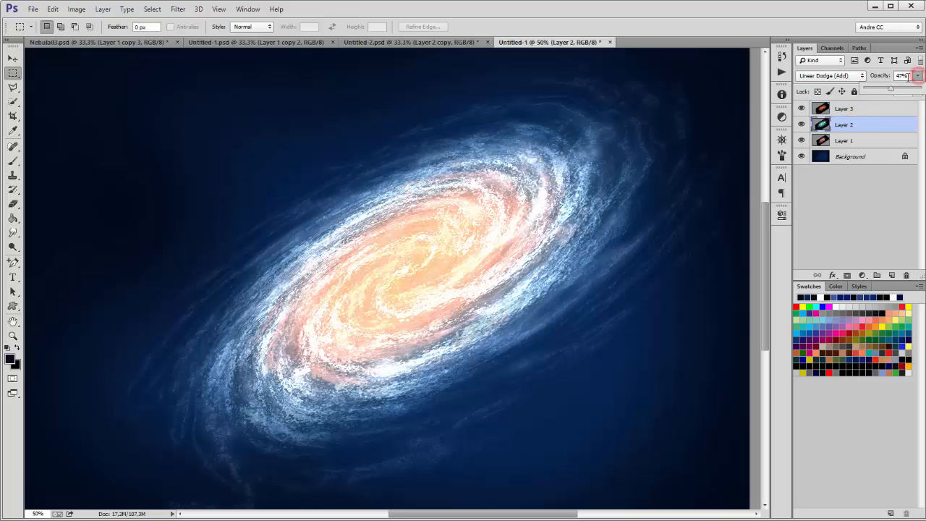
pyautogui.write('50')
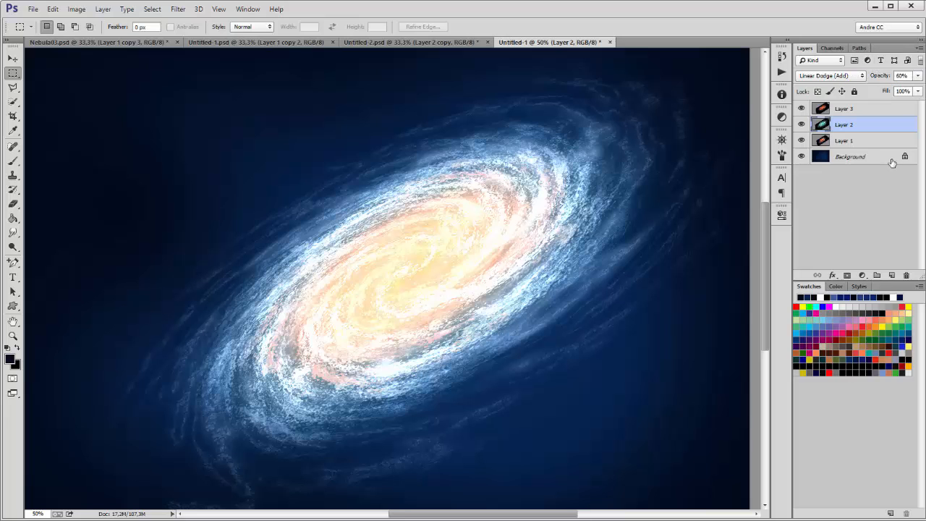
pyautogui.click(860, 143)
pyautogui.click(800, 140)
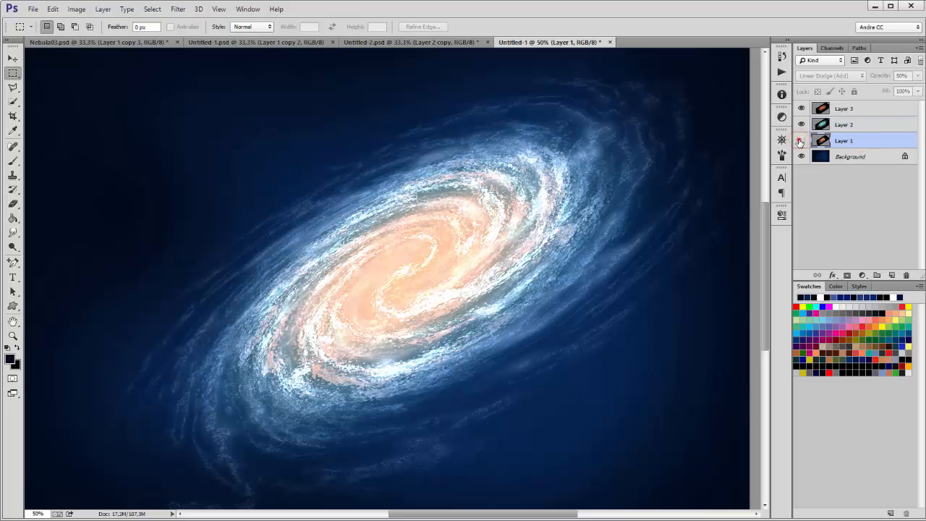
pyautogui.click(800, 140)
pyautogui.click(800, 140)
pyautogui.click(800, 140)
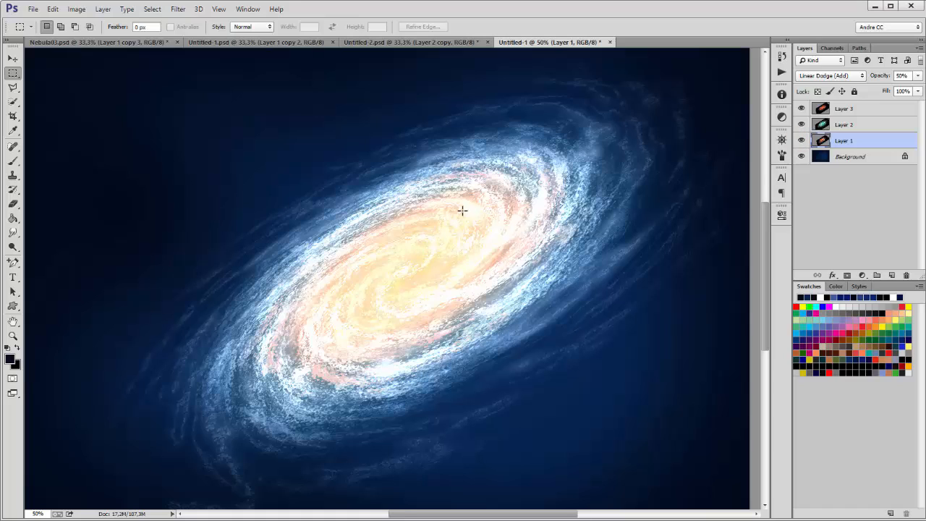
# Step: Pick the Brush tool with default colours and add a new layer above Layer 3
pyautogui.click(13, 160)
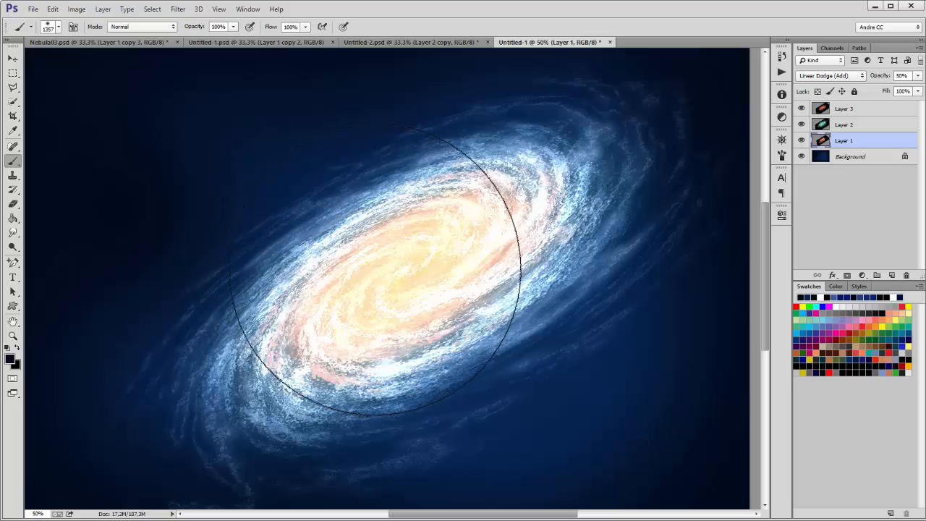
pyautogui.press('d')
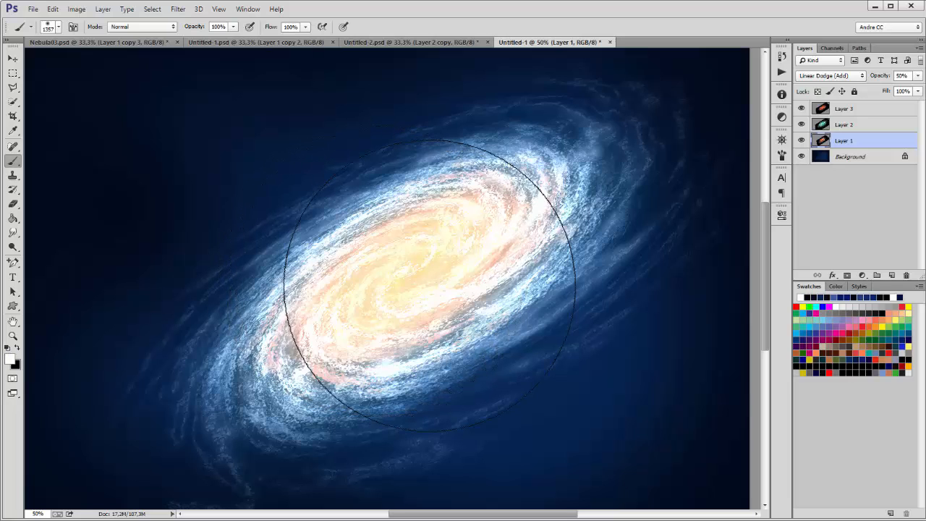
pyautogui.click(866, 112)
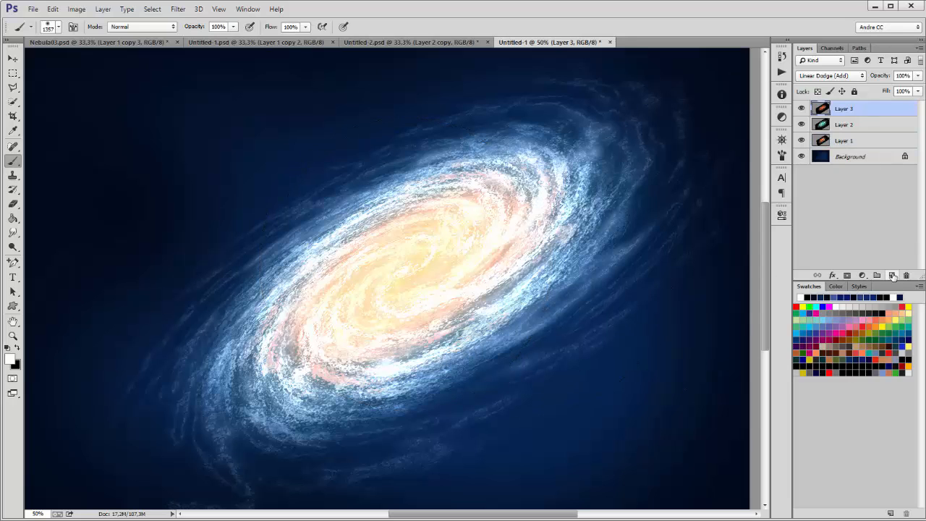
pyautogui.click(892, 275)
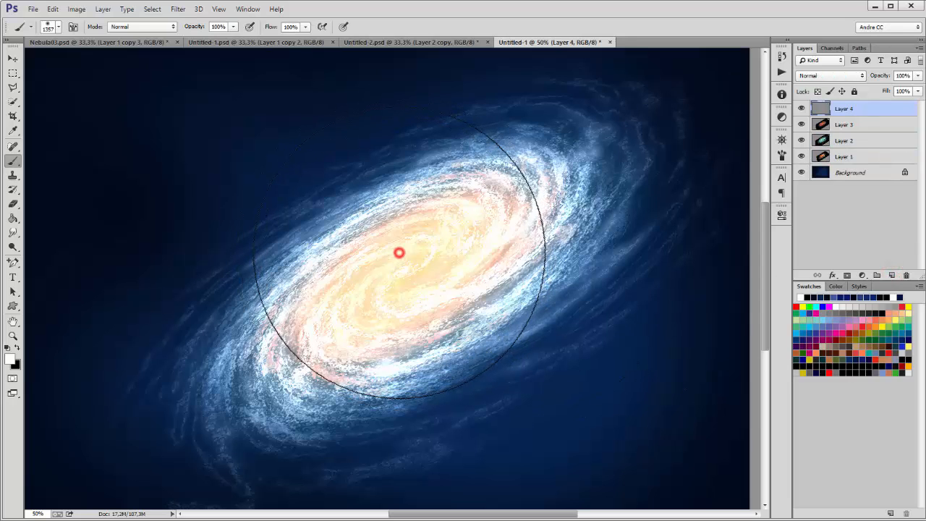
# Step: Paint a 900 px soft white glow over the galaxy core and duplicate that layer
pyautogui.click(398, 253)
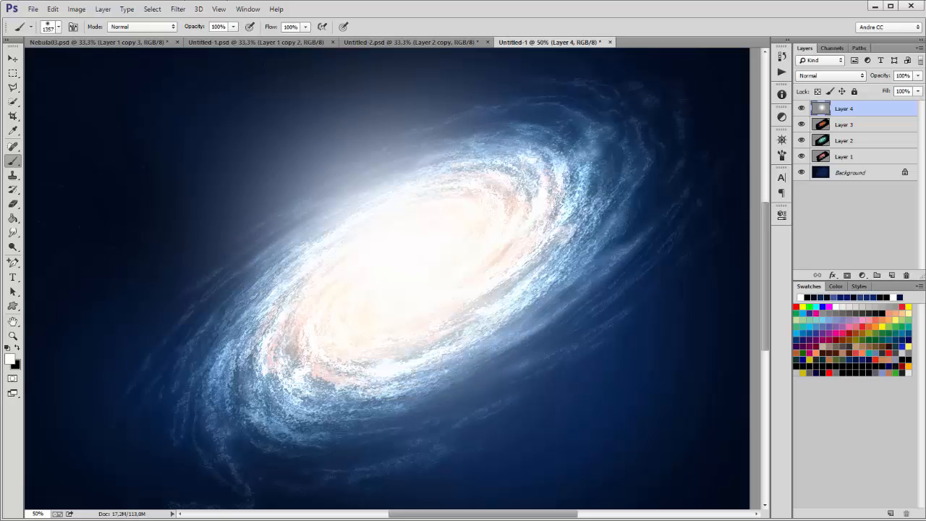
pyautogui.click(53, 9)
pyautogui.click(72, 21)
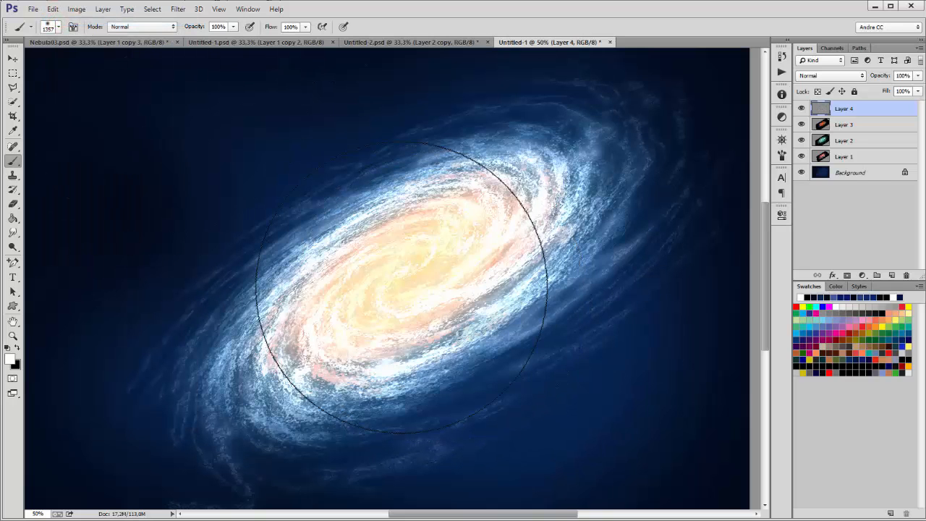
pyautogui.press('[')
pyautogui.press('[')
pyautogui.press('[')
pyautogui.press('[')
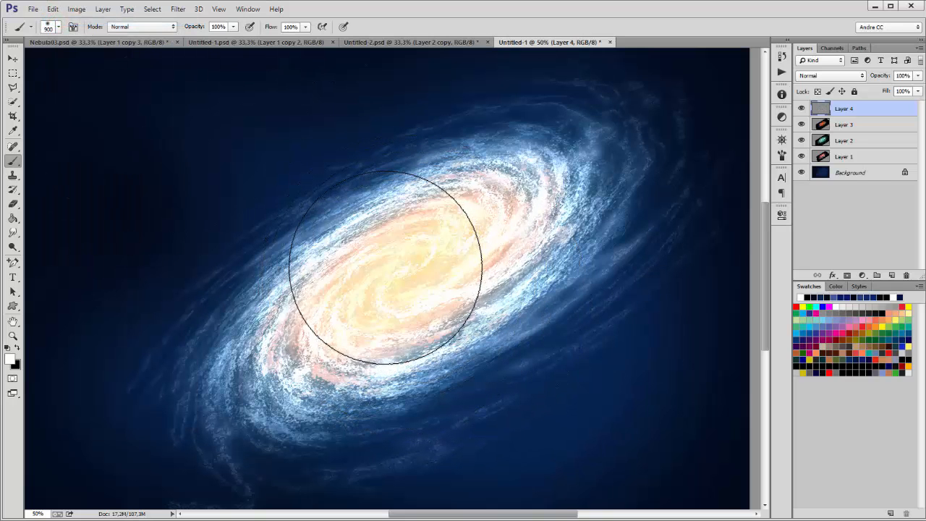
pyautogui.click(383, 265)
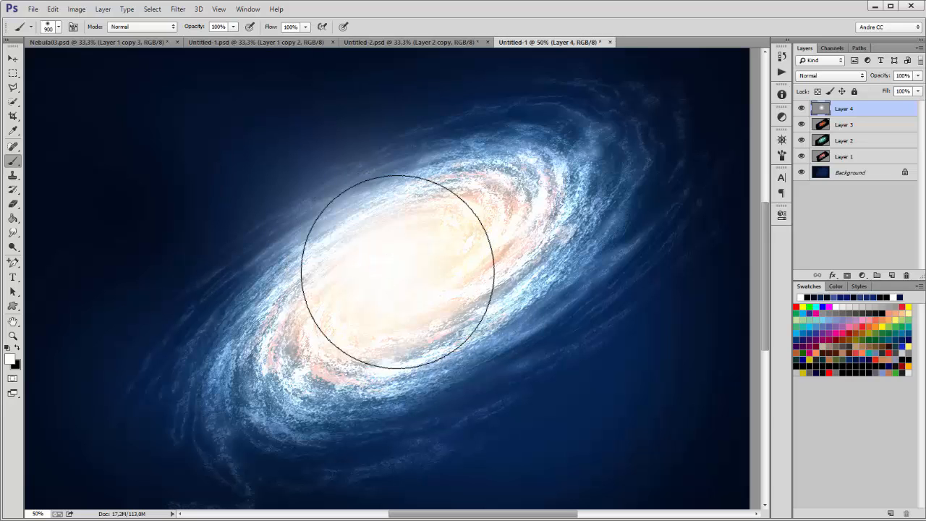
pyautogui.moveTo(871, 110); pyautogui.dragTo(891, 275)
# Step: Free-transform Layer 4 copy with unlinked proportions, shrinking the glow into a narrow shape
pyautogui.click(53, 9)
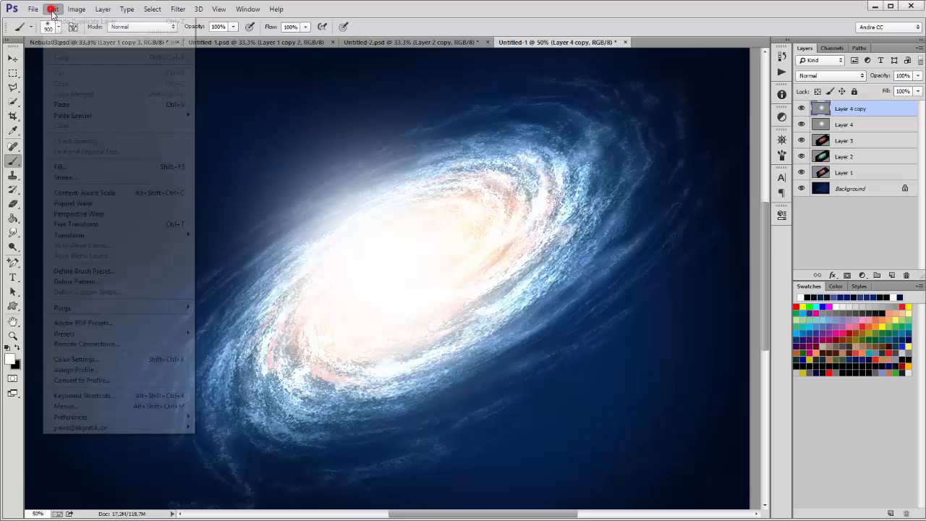
pyautogui.click(76, 224)
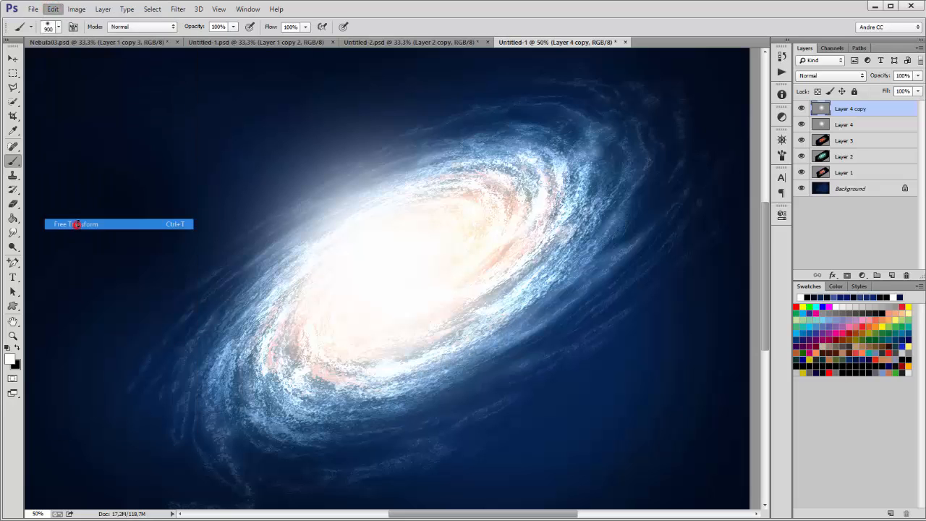
pyautogui.click(197, 27)
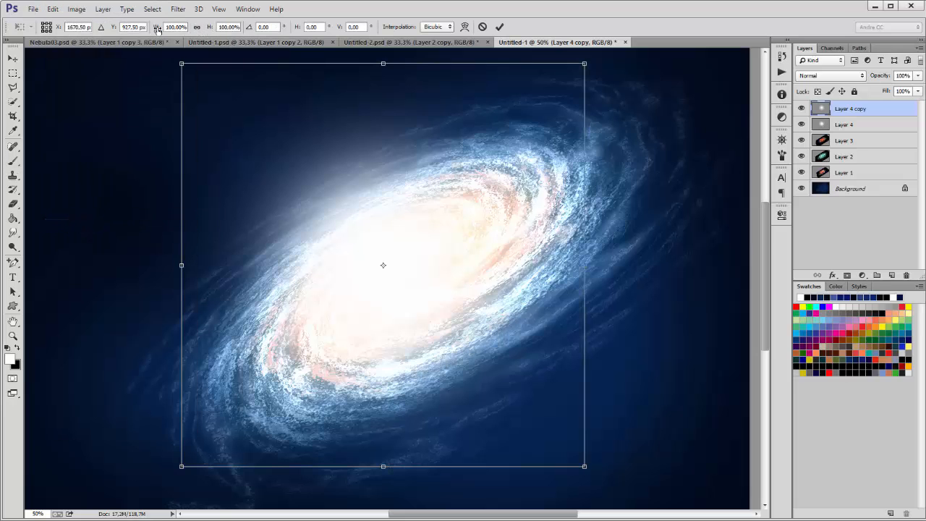
pyautogui.moveTo(153, 27); pyautogui.dragTo(130, 30)
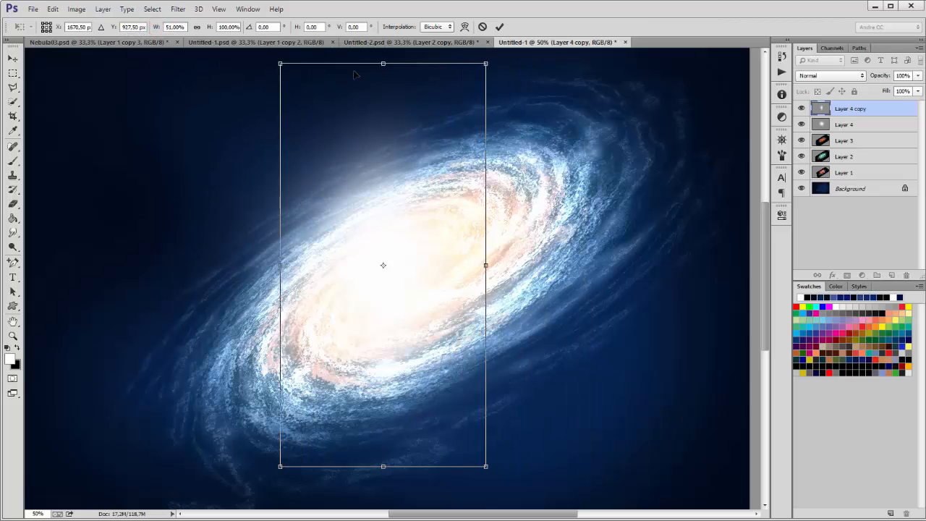
pyautogui.moveTo(279, 63); pyautogui.dragTo(366, 234)
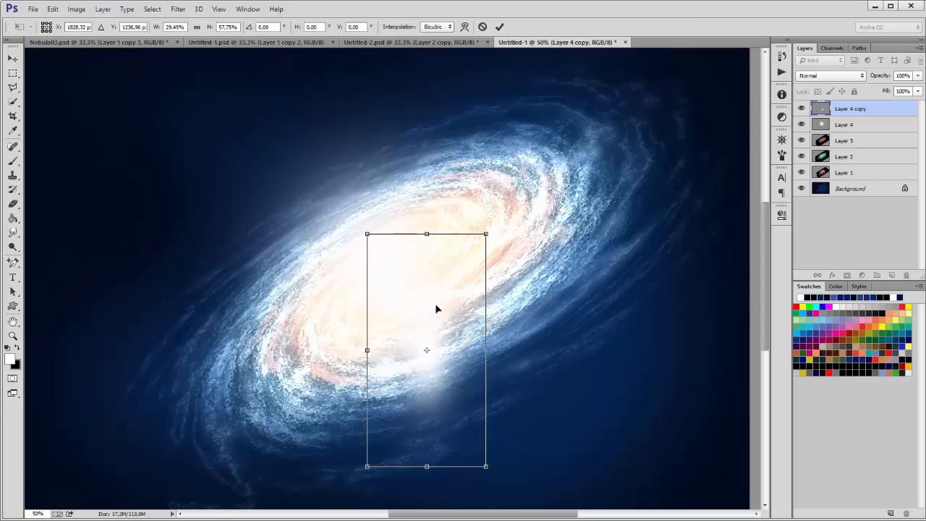
pyautogui.moveTo(435, 304); pyautogui.dragTo(152, 154)
# Step: Rotate the glow to about -33°, place it over the core's upper-left, then enlarge and widen it
pyautogui.moveTo(206, 191); pyautogui.dragTo(323, 250)
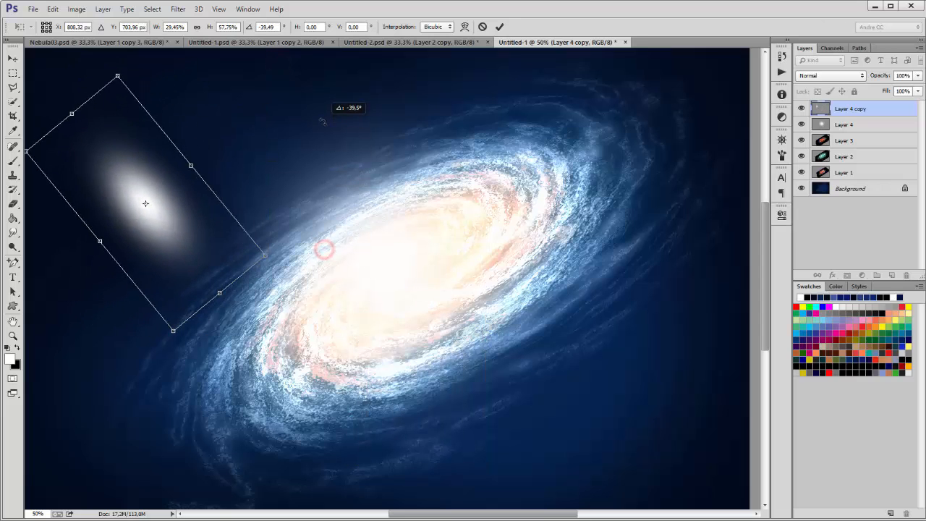
pyautogui.moveTo(182, 228); pyautogui.dragTo(363, 207)
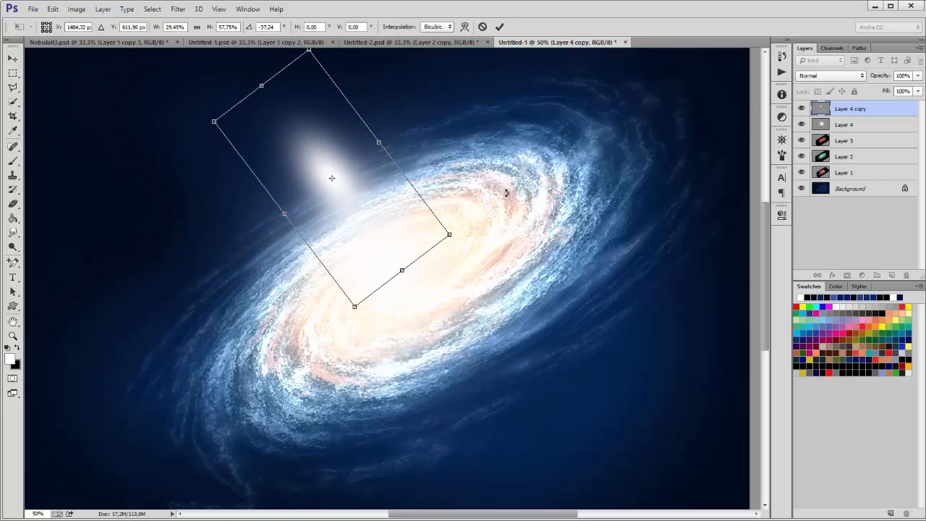
pyautogui.moveTo(512, 193); pyautogui.dragTo(515, 186)
pyautogui.moveTo(364, 210); pyautogui.dragTo(378, 249)
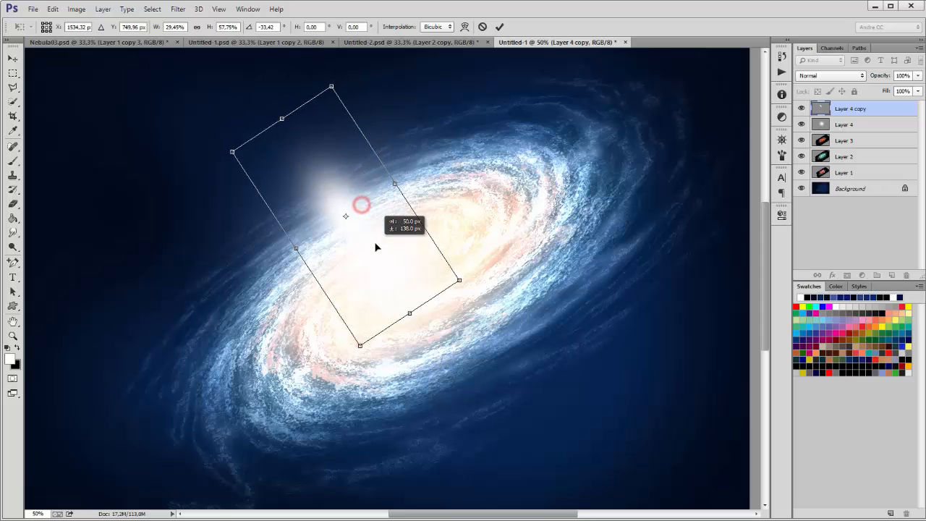
pyautogui.moveTo(459, 282); pyautogui.dragTo(506, 308)
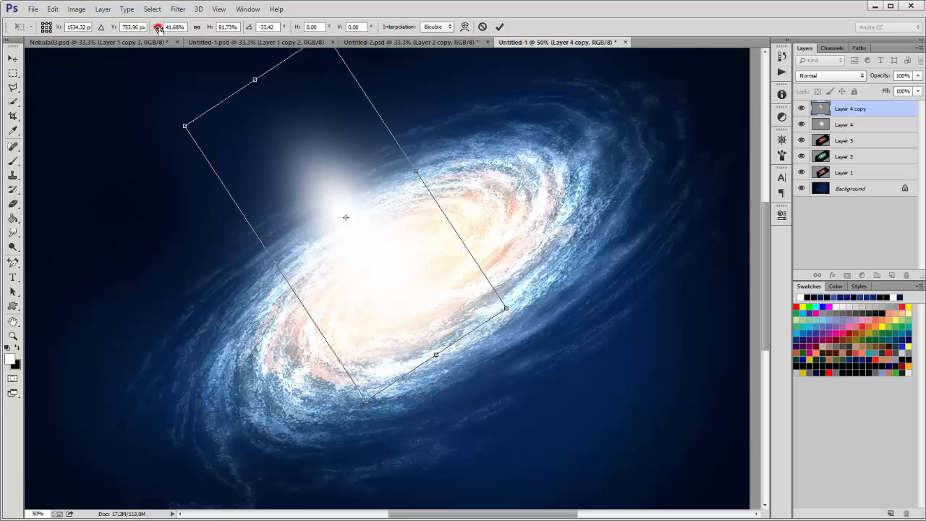
pyautogui.moveTo(158, 29); pyautogui.dragTo(166, 29)
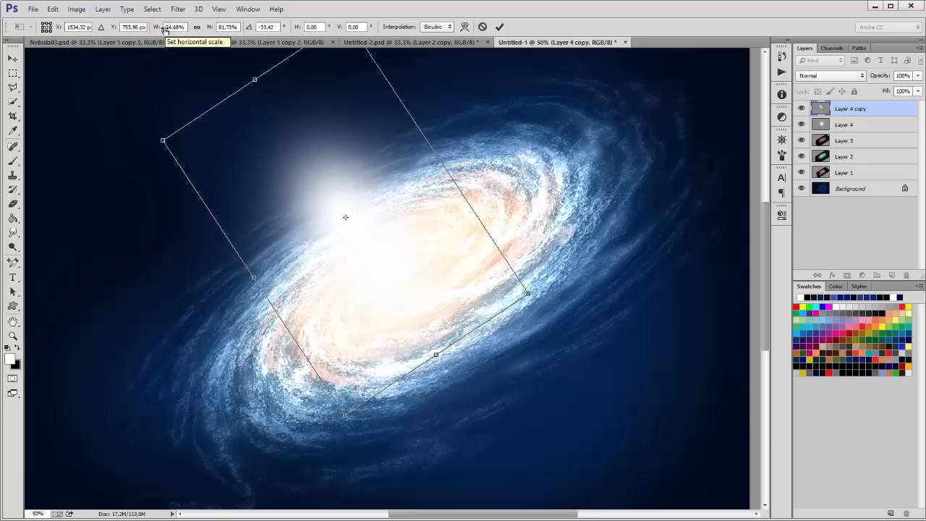
pyautogui.press('Return')
# Step: Dim the glow copy to 50% opacity and the original Layer 4 glow to 77%
pyautogui.press('b')
pyautogui.click(917, 75)
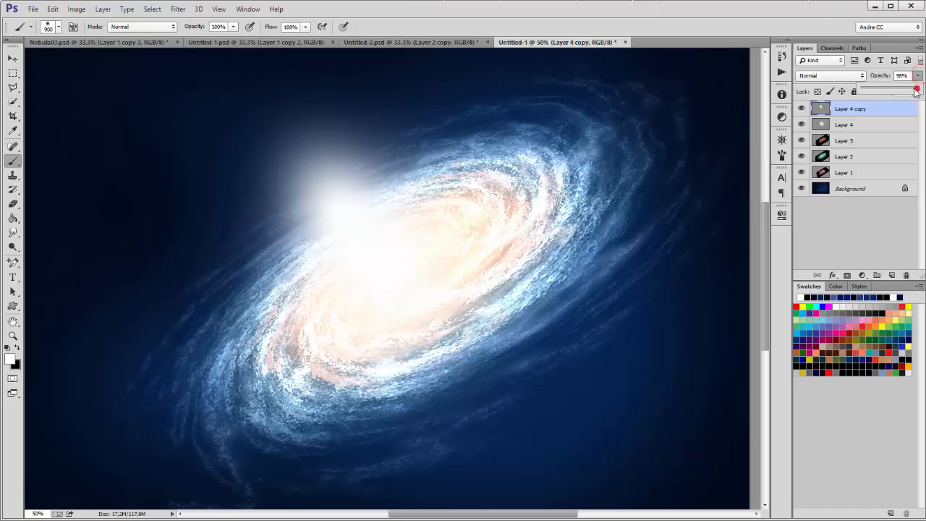
pyautogui.moveTo(916, 90); pyautogui.dragTo(891, 91)
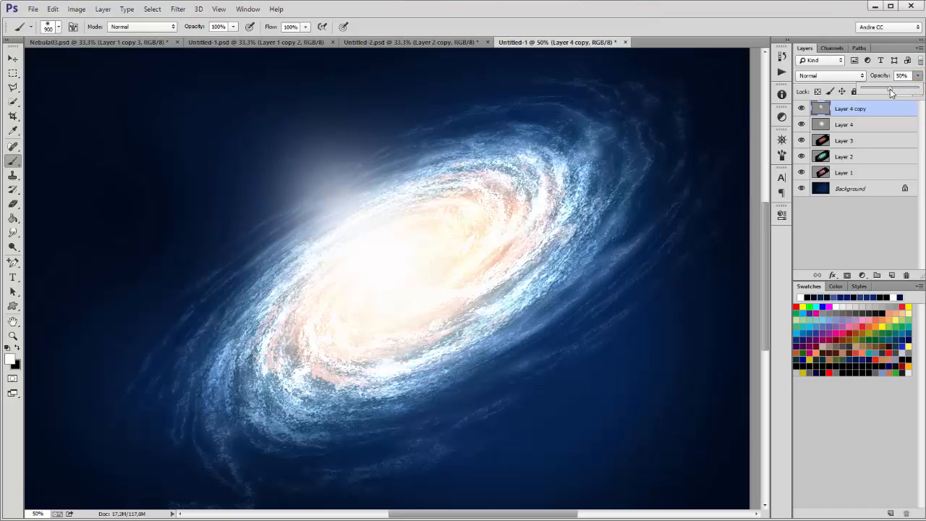
pyautogui.click(874, 124)
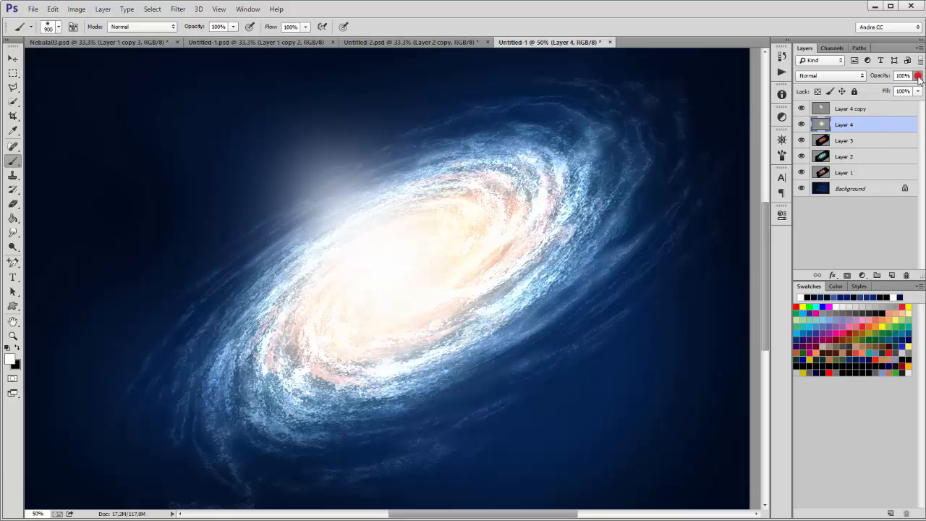
pyautogui.click(918, 75)
pyautogui.moveTo(916, 90); pyautogui.dragTo(906, 92)
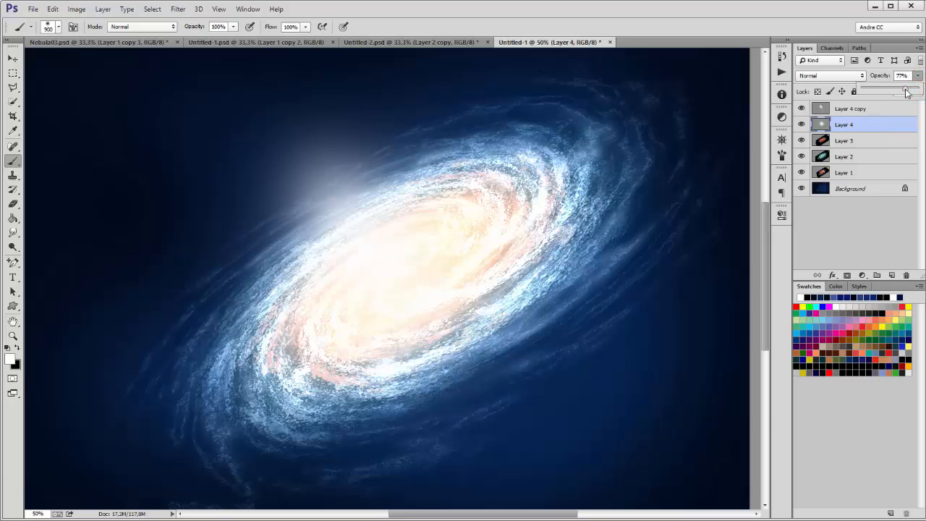
pyautogui.press('m')
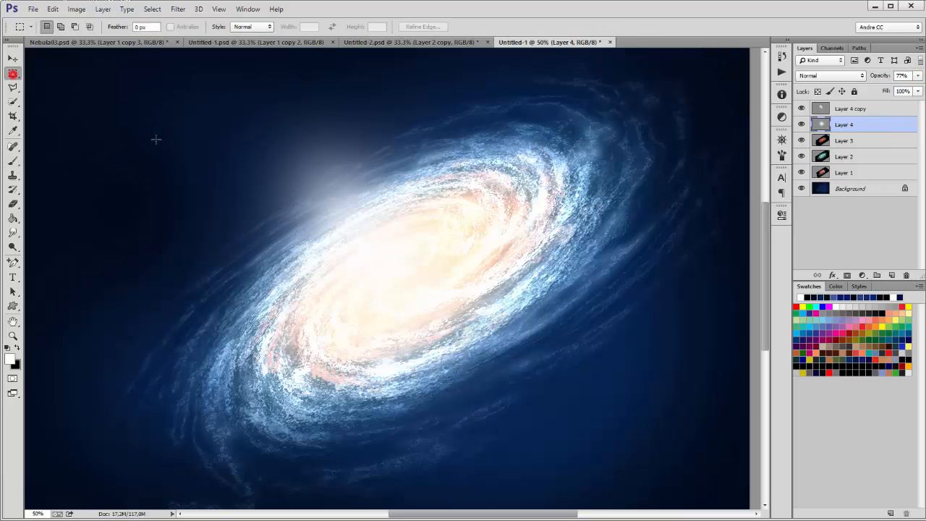
pyautogui.scroll(-4, 418, 204)
pyautogui.scroll(2, 419, 205)
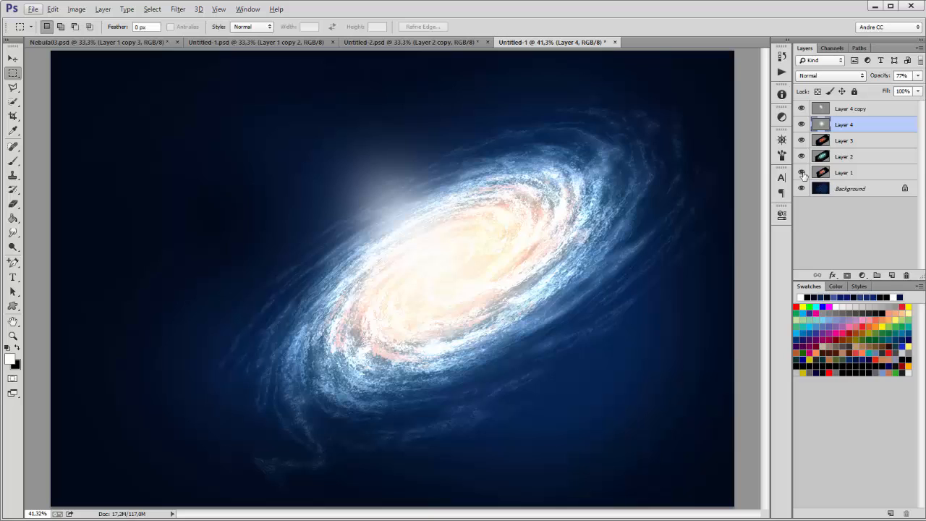
# Step: On the Background layer, set up a soft 384 px brush and sample the sky's dark navy blue
pyautogui.click(853, 190)
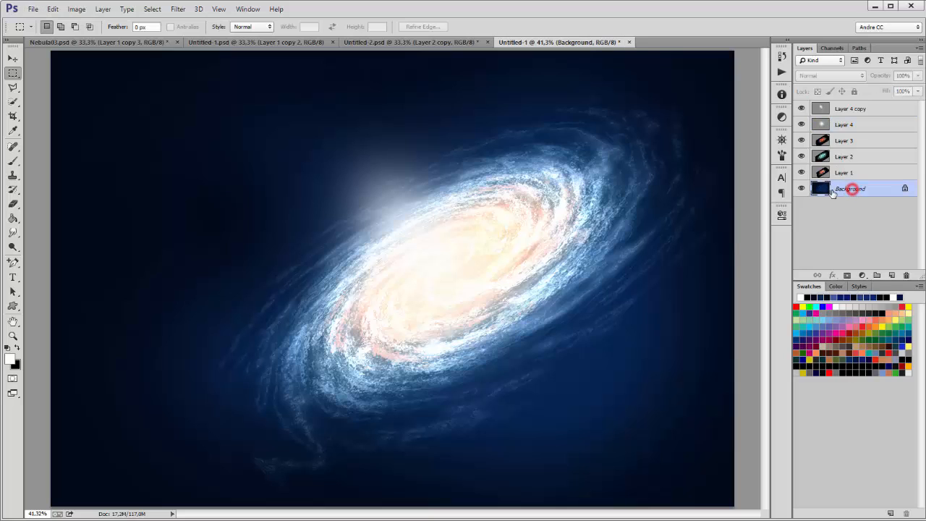
pyautogui.click(13, 161)
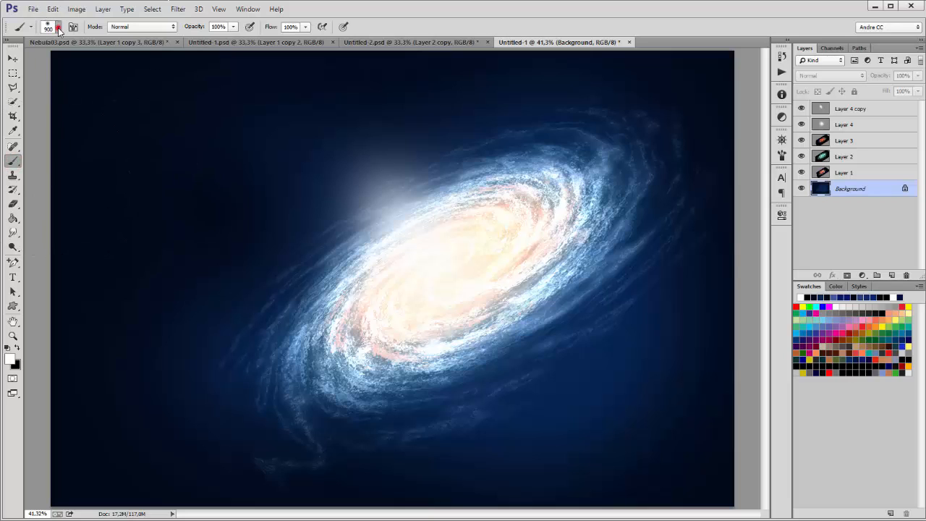
pyautogui.click(58, 27)
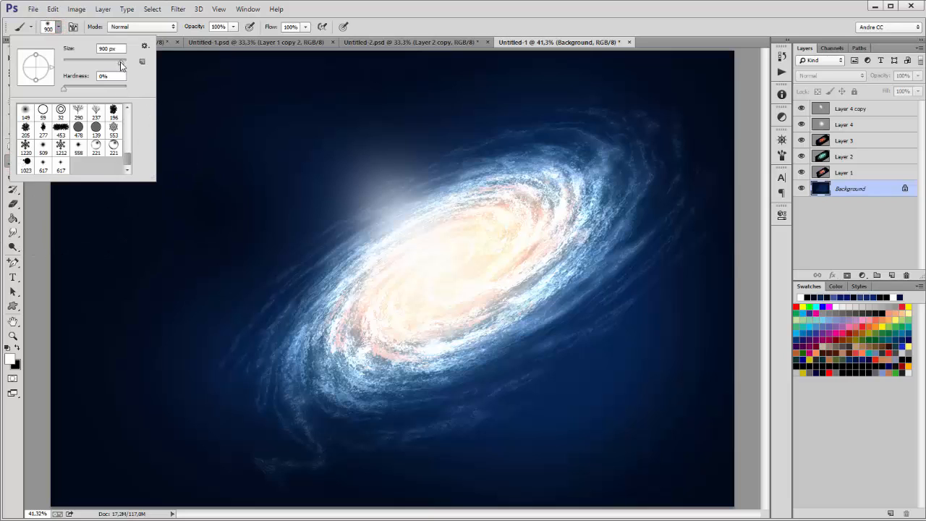
pyautogui.moveTo(121, 66); pyautogui.dragTo(118, 63)
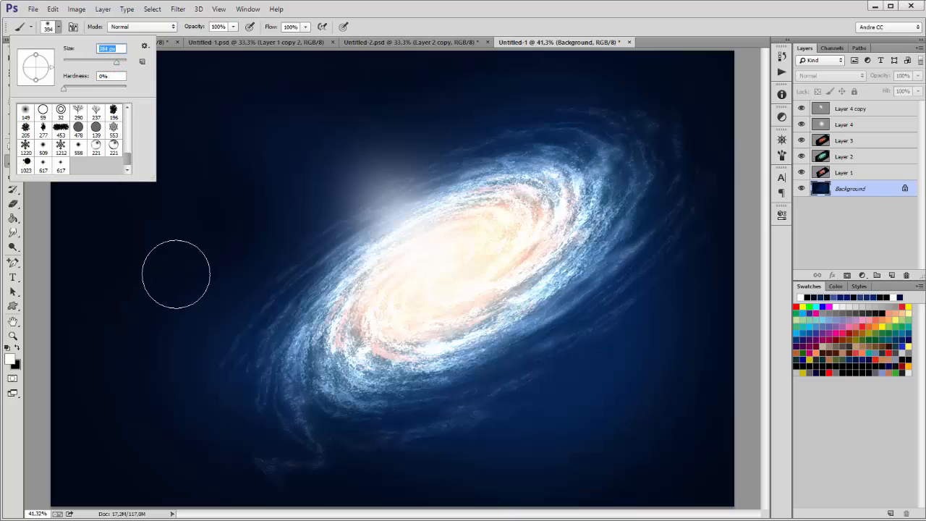
pyautogui.click(594, 12)
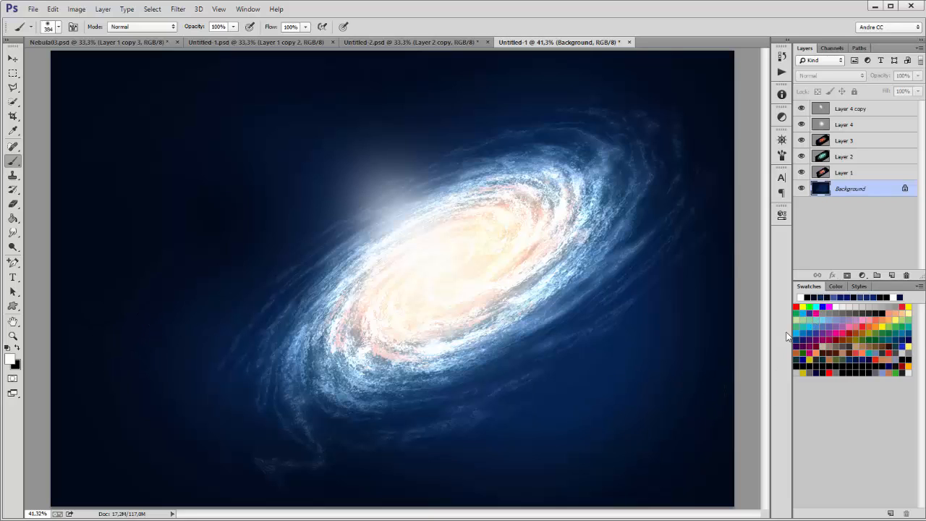
pyautogui.keyDown('alt'); pyautogui.click(571, 132); pyautogui.keyUp('alt')
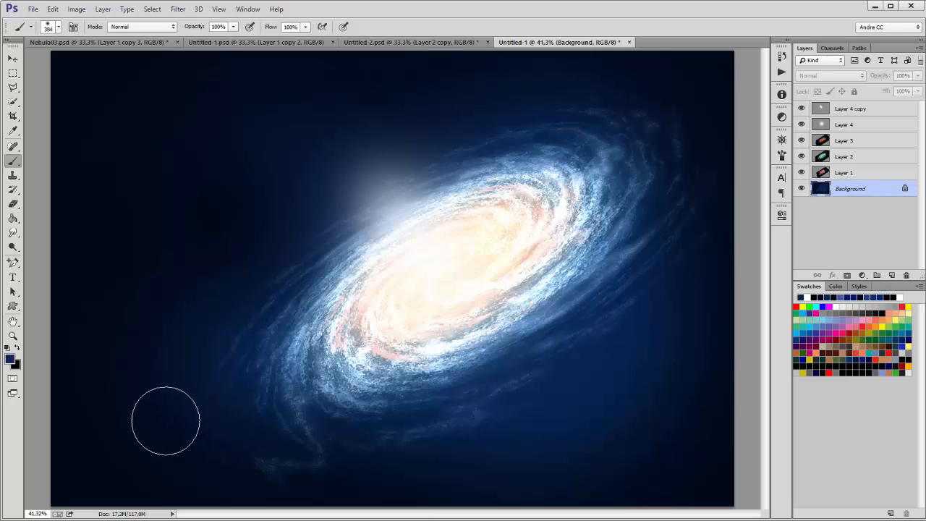
# Step: At 31% brush opacity, dab faint dark-blue patches across the left, upper-right and lower sky
pyautogui.click(233, 27)
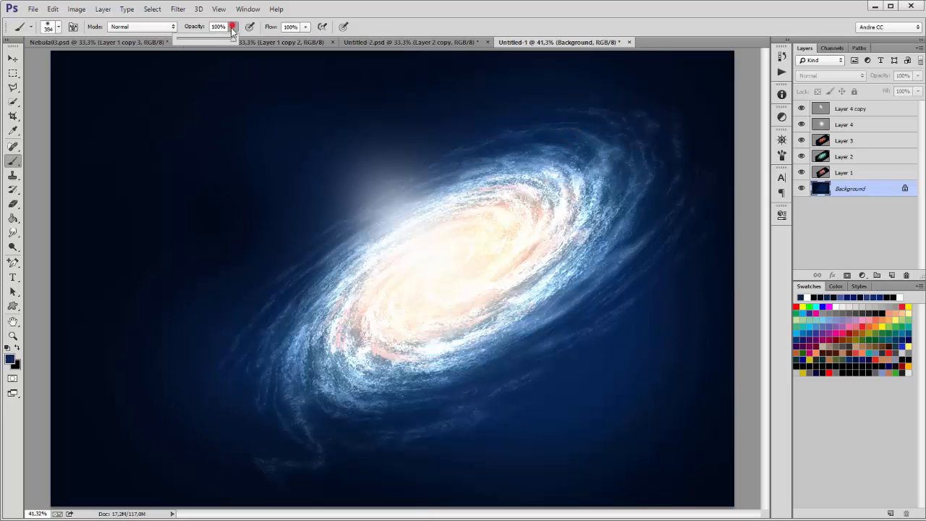
pyautogui.moveTo(224, 37); pyautogui.dragTo(191, 41)
pyautogui.click(180, 419)
pyautogui.click(159, 410)
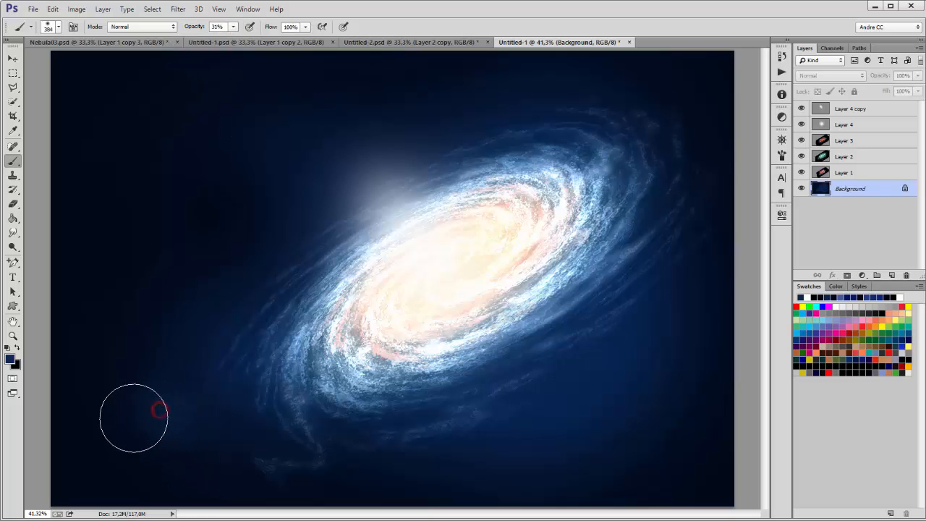
pyautogui.click(134, 418)
pyautogui.click(137, 377)
pyautogui.click(166, 146)
pyautogui.click(157, 163)
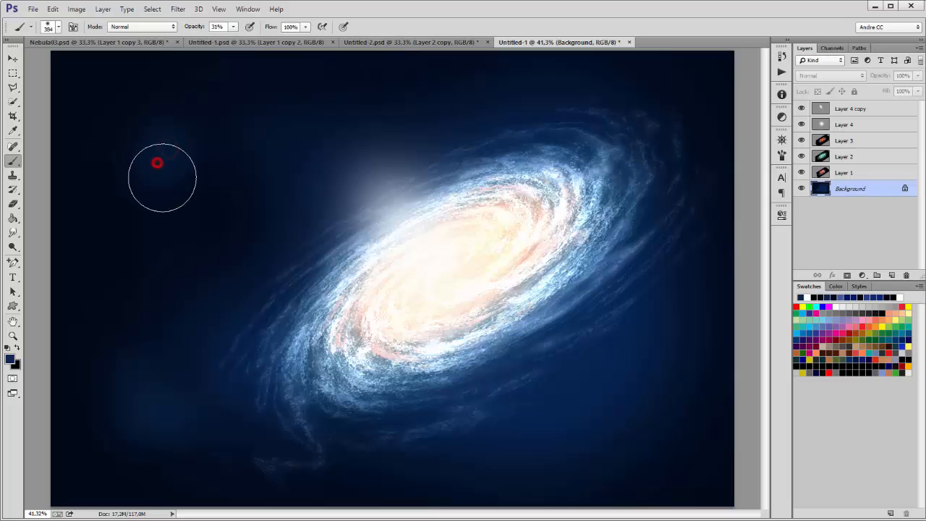
pyautogui.click(192, 142)
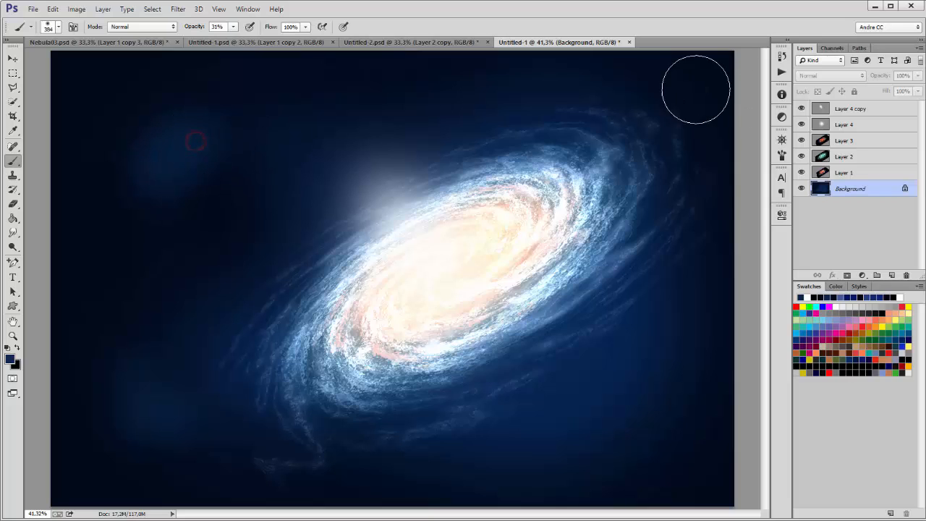
pyautogui.click(631, 92)
pyautogui.click(644, 103)
pyautogui.click(649, 108)
pyautogui.click(618, 352)
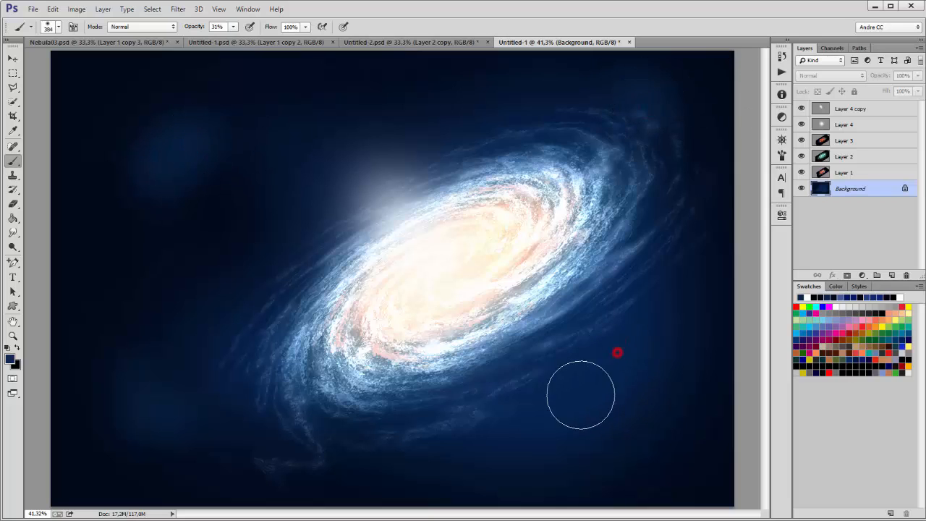
pyautogui.click(579, 386)
pyautogui.click(387, 455)
# Step: Sample a lighter blue from the galaxy arm and dab patches lower-right and around the galaxy edges
pyautogui.keyDown('alt'); pyautogui.click(581, 285); pyautogui.keyUp('alt')
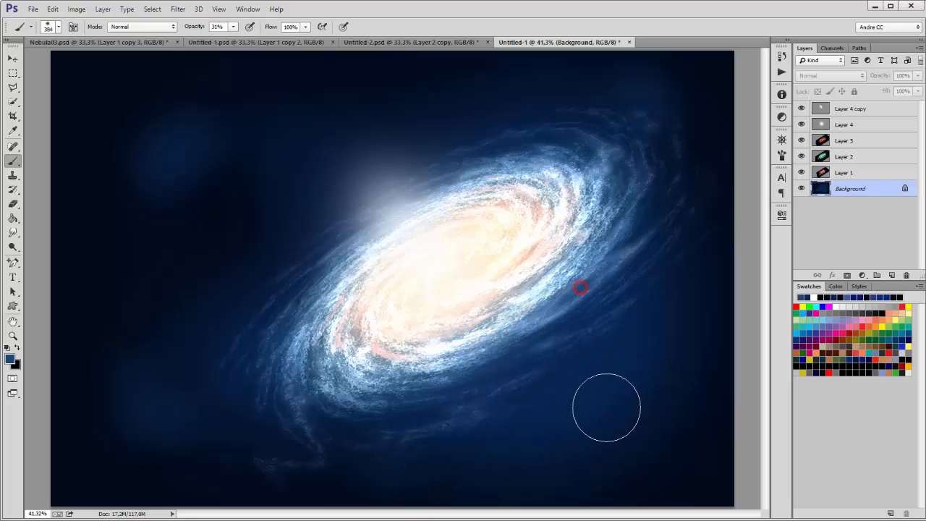
pyautogui.click(614, 378)
pyautogui.click(627, 366)
pyautogui.click(583, 401)
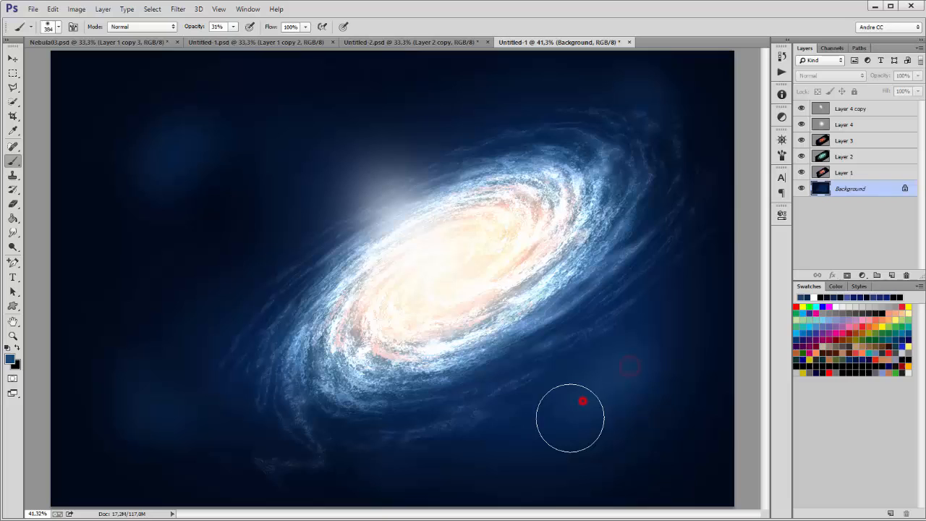
pyautogui.click(528, 426)
pyautogui.click(556, 116)
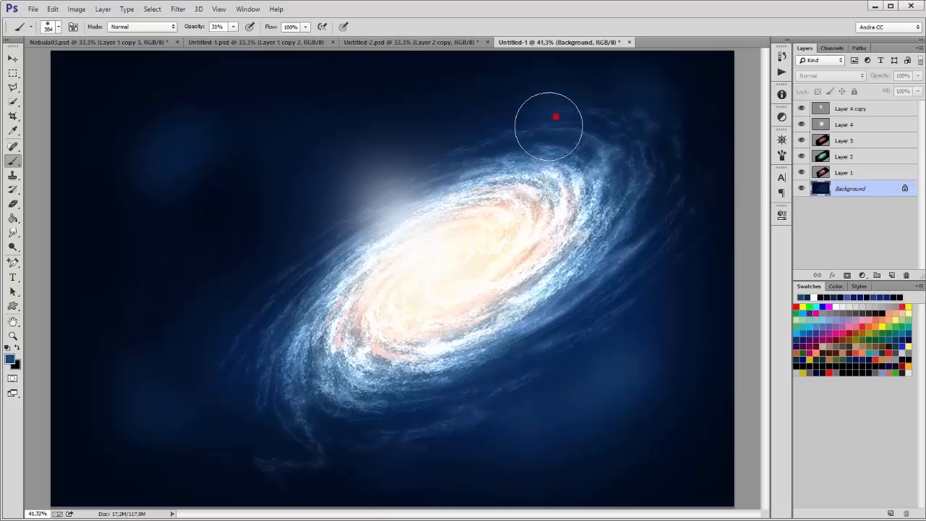
pyautogui.click(654, 272)
pyautogui.click(276, 439)
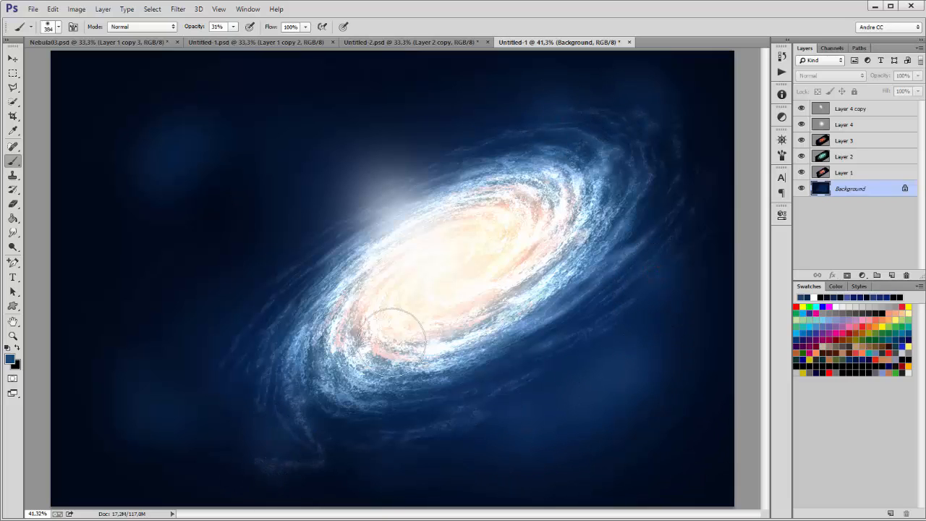
# Step: Enable Shape Dynamics and Scattering for the brush and set its spacing to 500%
pyautogui.click(73, 27)
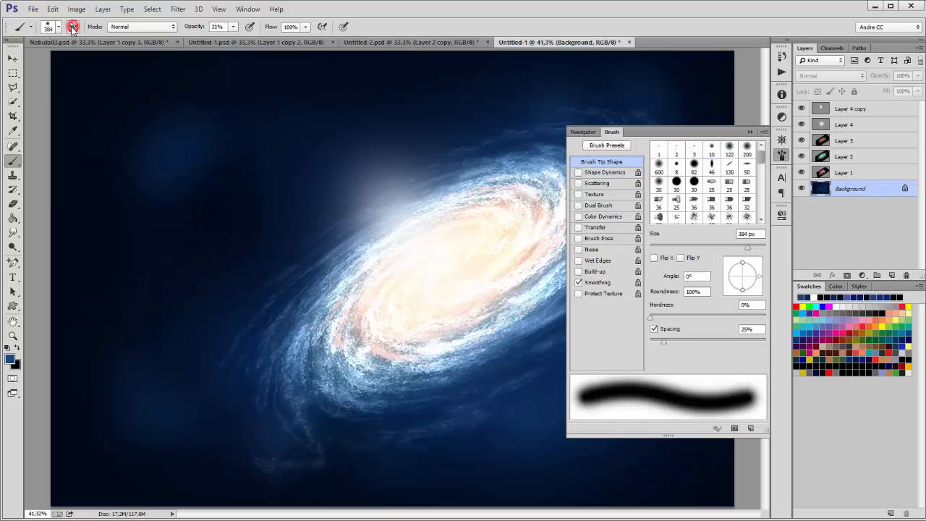
pyautogui.click(579, 172)
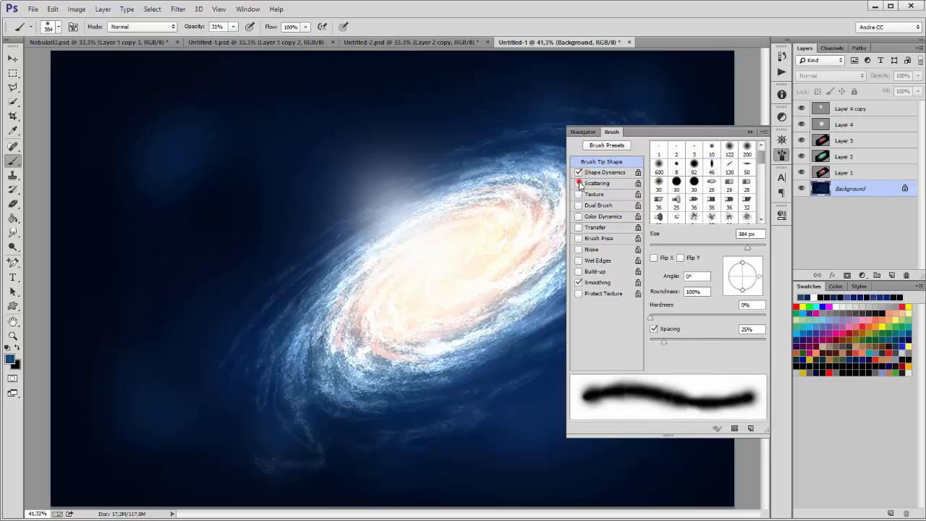
pyautogui.click(579, 183)
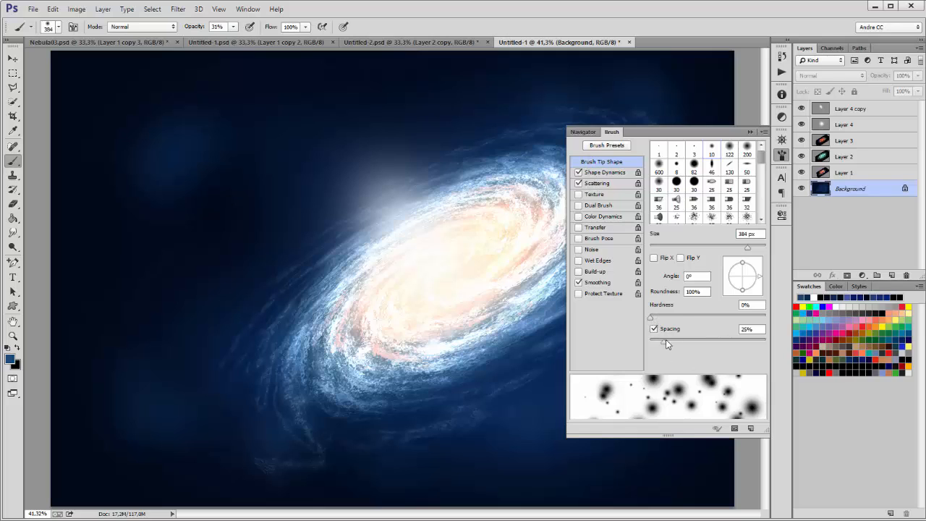
pyautogui.moveTo(666, 340); pyautogui.dragTo(751, 341)
pyautogui.click(756, 327)
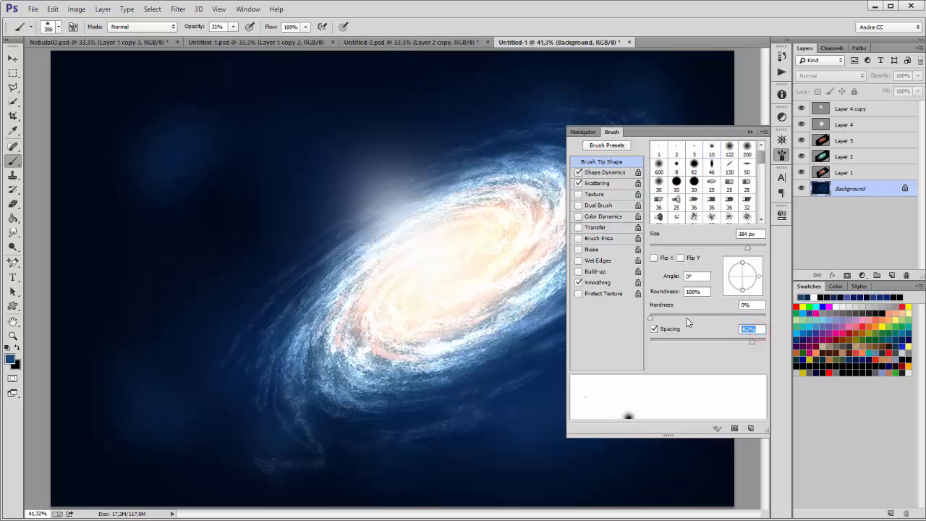
pyautogui.write('500')
# Step: Set the brush size to 20 px, dismiss the invalid-entry warnings and collapse the Brush panel
pyautogui.moveTo(746, 248); pyautogui.dragTo(678, 252)
pyautogui.moveTo(755, 233); pyautogui.dragTo(696, 221)
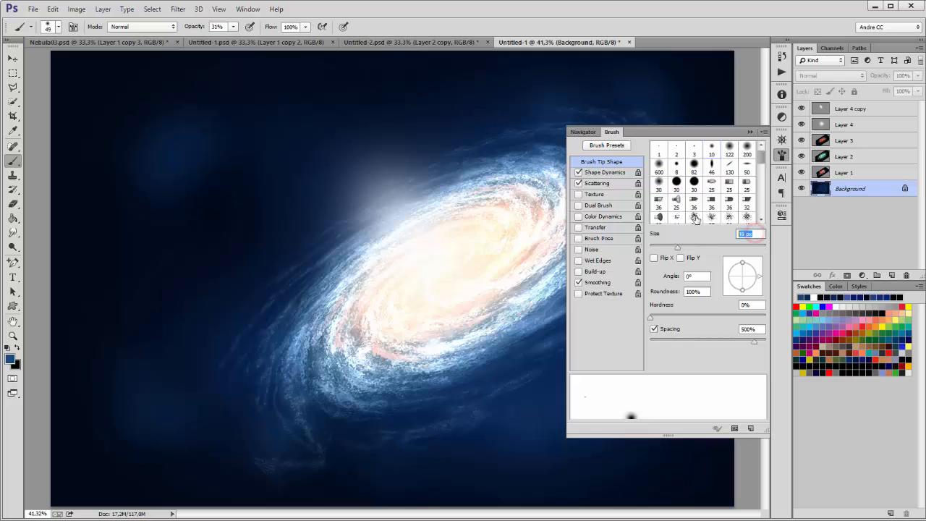
pyautogui.write('20')
pyautogui.scroll(-3, 695, 217)
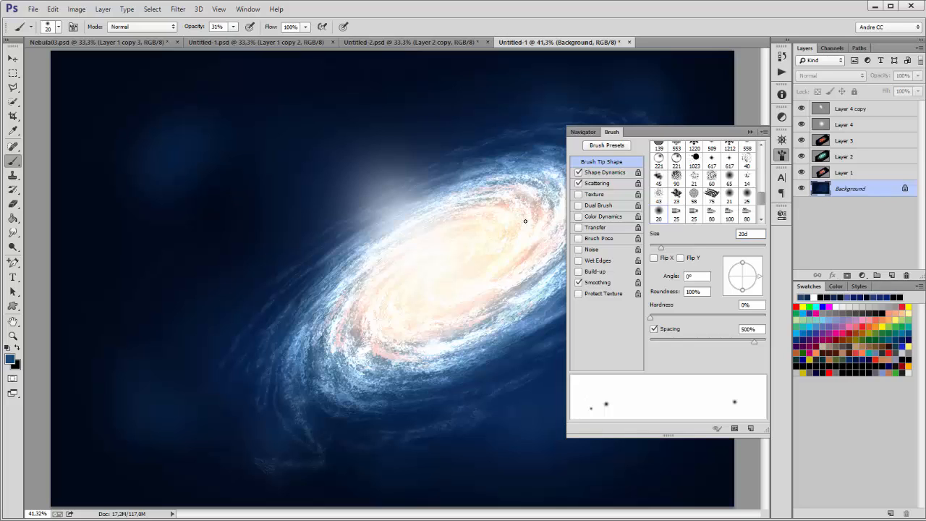
pyautogui.click(725, 7)
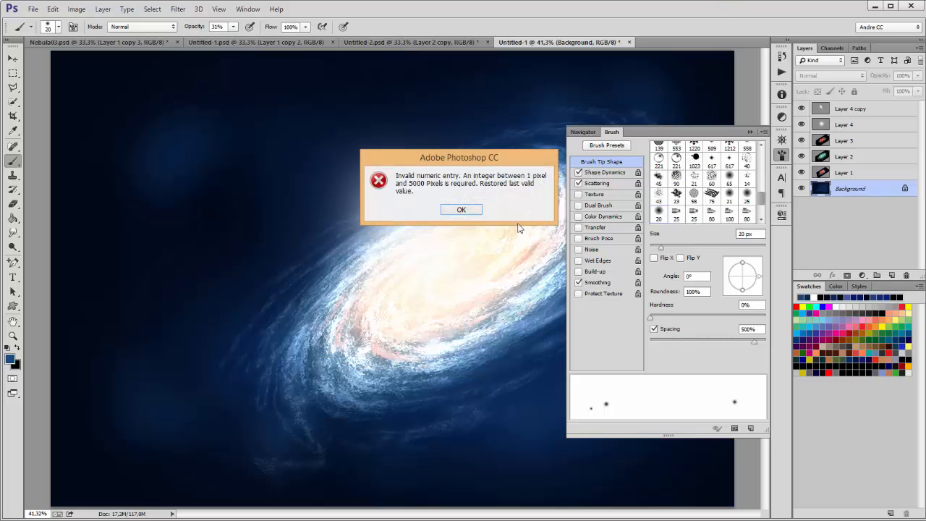
pyautogui.click(455, 209)
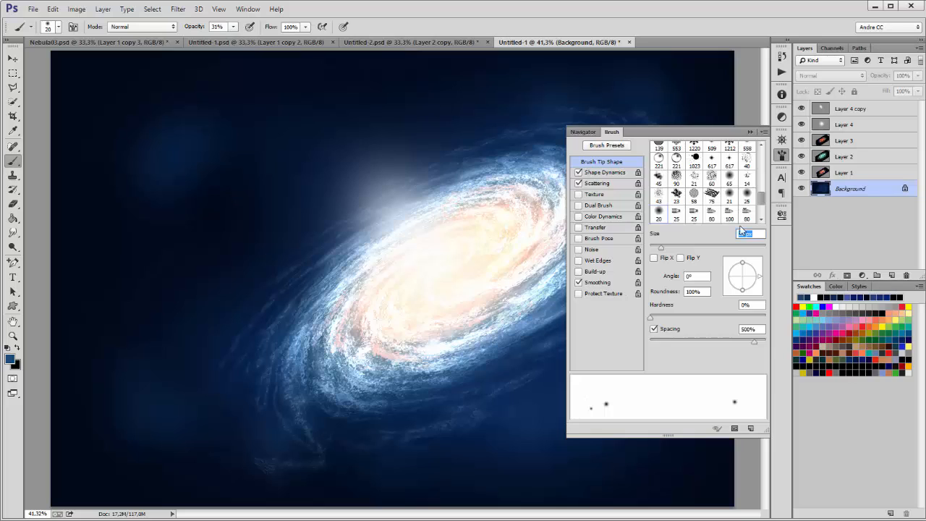
pyautogui.write('d')
pyautogui.click(749, 133)
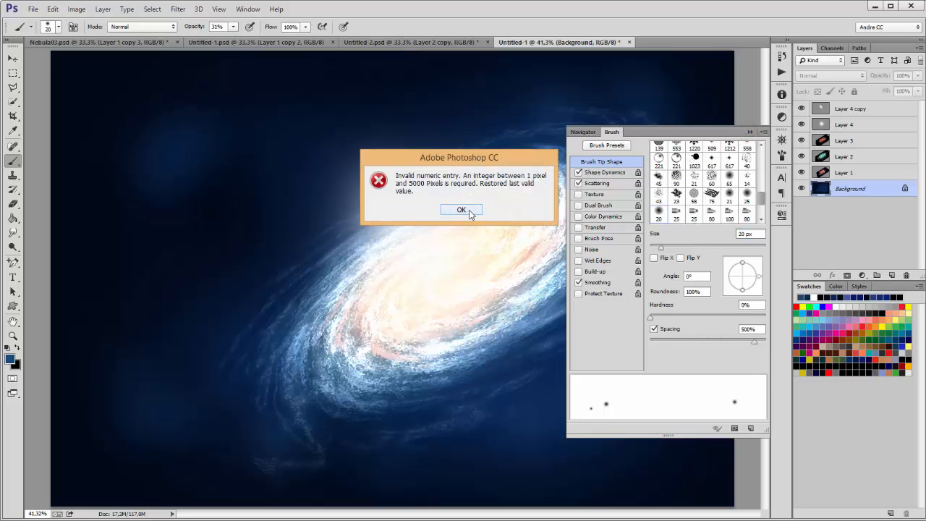
pyautogui.click(461, 209)
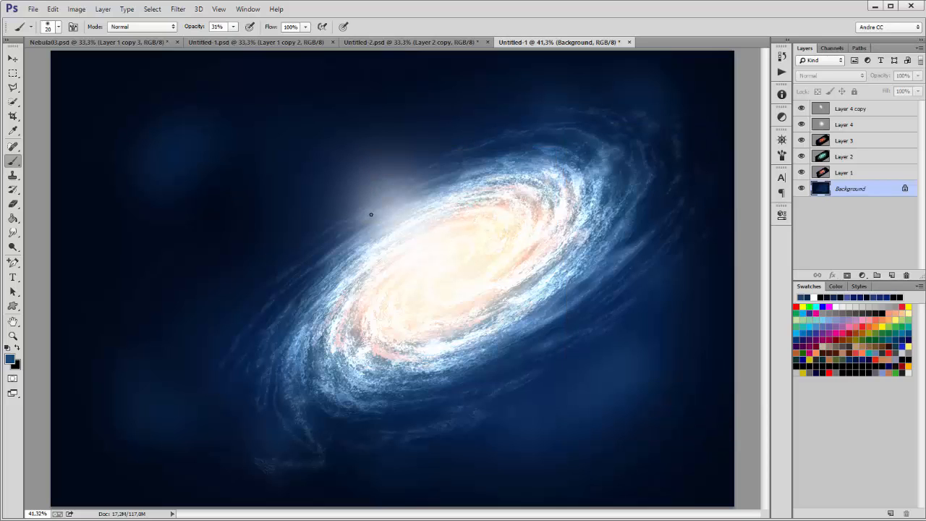
# Step: Switch to a white foreground at 100% brush opacity and dab test star dots on the left
pyautogui.press('d')
pyautogui.press('x')
pyautogui.click(233, 27)
pyautogui.moveTo(232, 39); pyautogui.dragTo(282, 38)
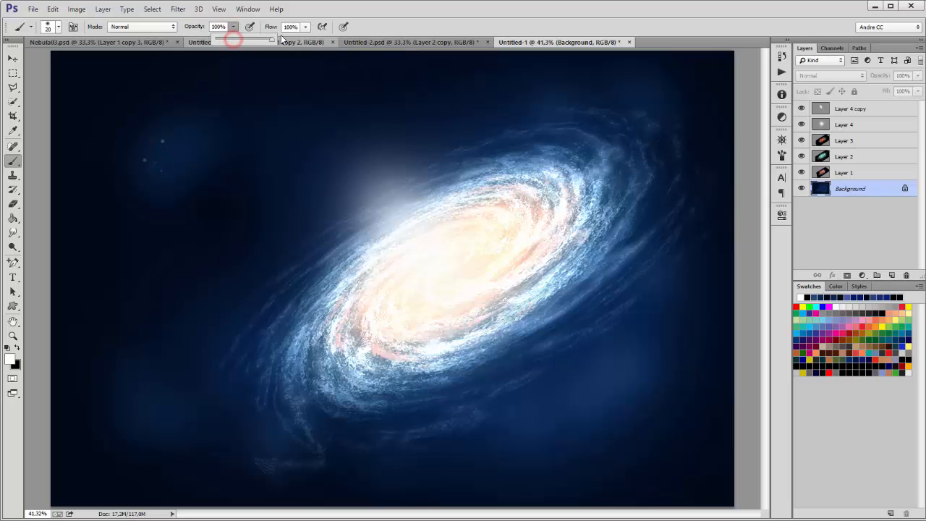
pyautogui.click(367, 13)
pyautogui.click(156, 148)
pyautogui.click(145, 175)
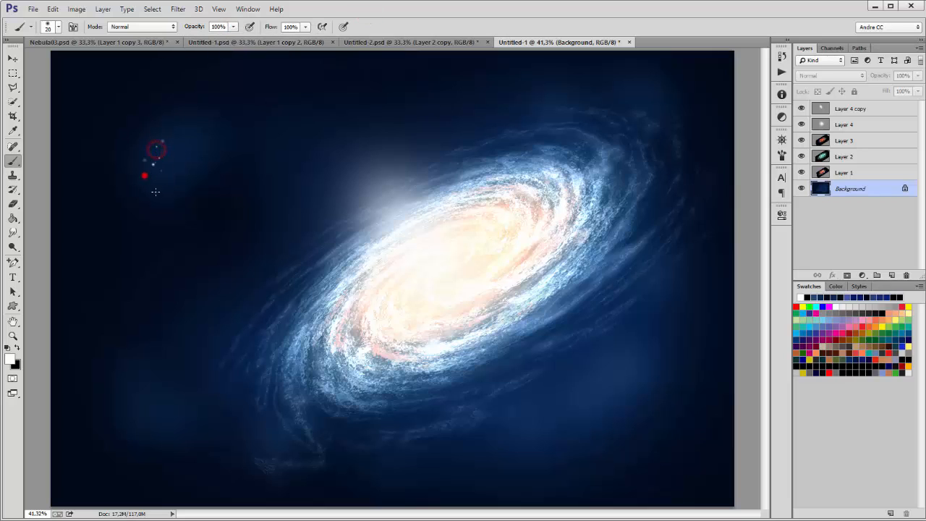
pyautogui.click(162, 171)
pyautogui.click(153, 204)
pyautogui.click(132, 419)
# Step: Step through the History panel and revert to the state before the test stars
pyautogui.click(781, 56)
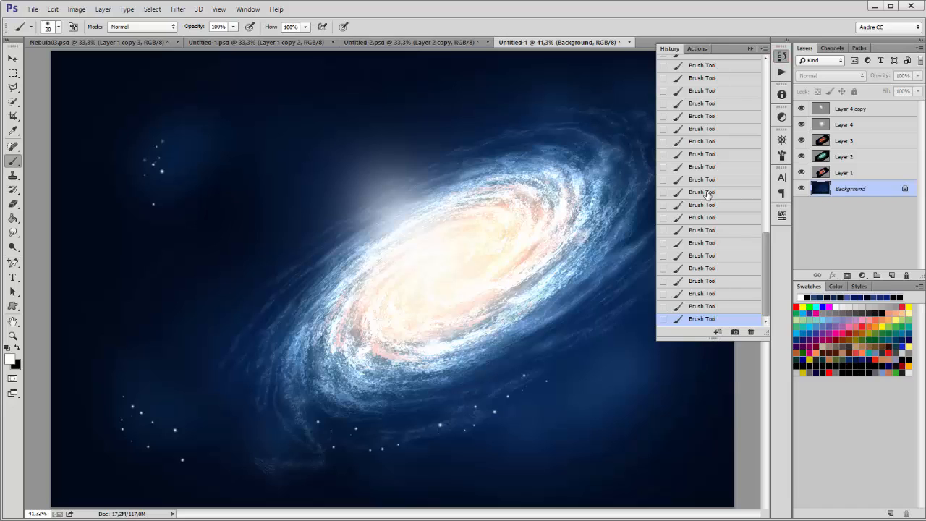
pyautogui.moveTo(765, 256); pyautogui.dragTo(767, 184)
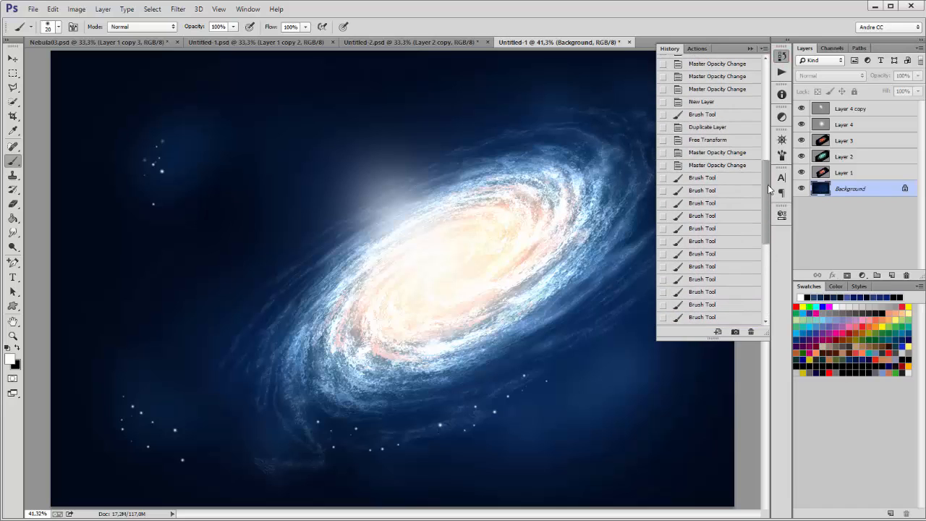
pyautogui.click(704, 278)
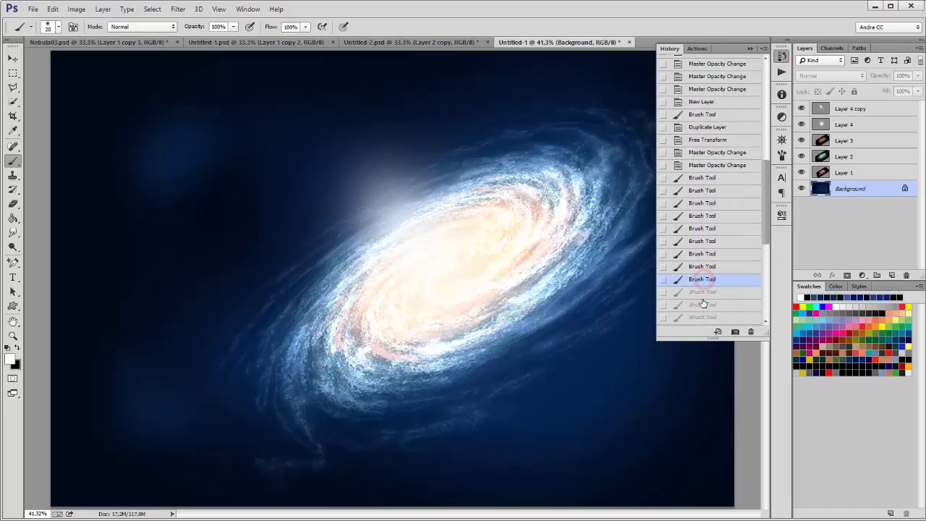
pyautogui.scroll(-2, 695, 284)
pyautogui.click(705, 257)
pyautogui.click(705, 280)
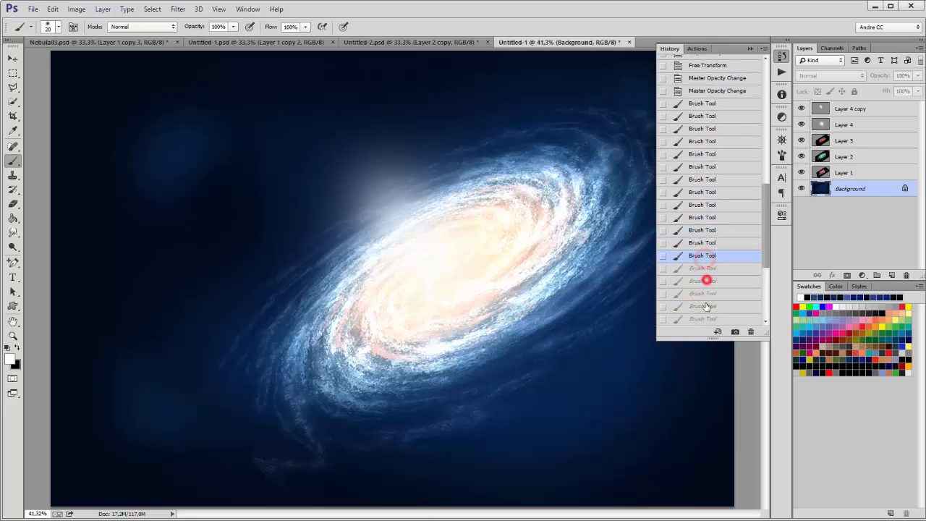
pyautogui.click(704, 308)
pyautogui.scroll(-1, 706, 290)
pyautogui.scroll(-1, 705, 291)
pyautogui.click(701, 291)
pyautogui.click(703, 304)
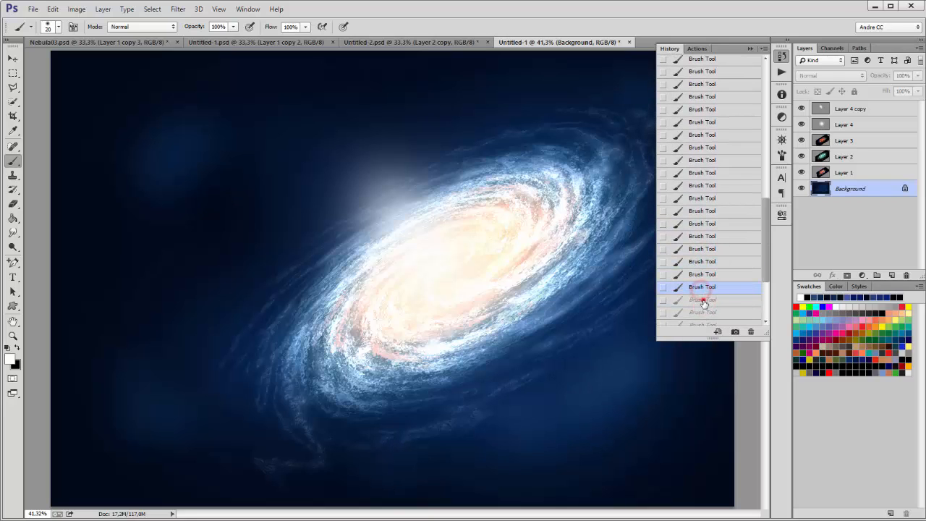
pyautogui.click(705, 317)
pyautogui.scroll(-4, 709, 291)
pyautogui.click(707, 291)
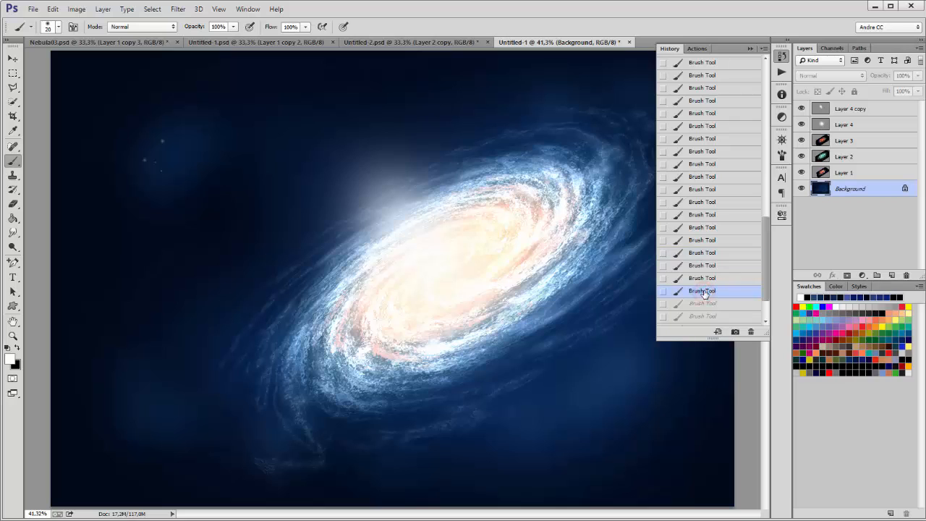
pyautogui.click(702, 279)
pyautogui.click(703, 265)
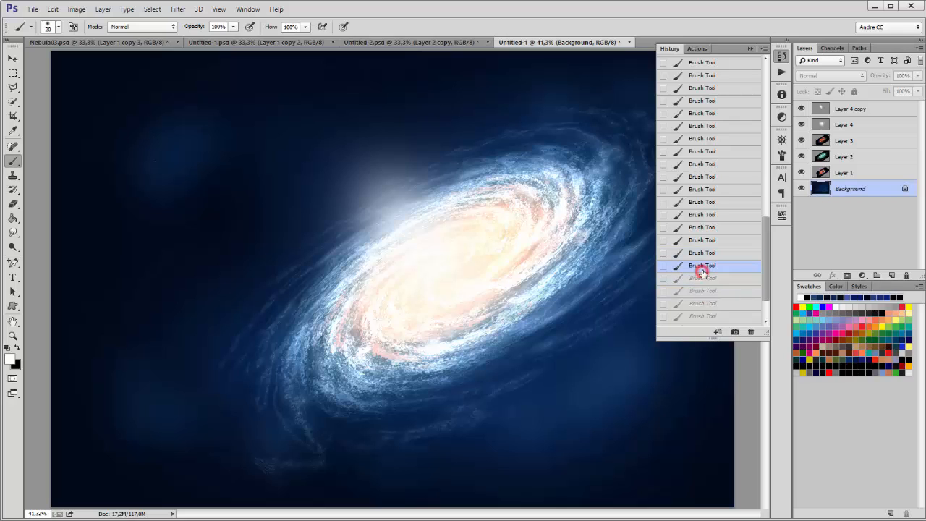
# Step: Add a new Layer 5 and move it to the top of the layer stack
pyautogui.click(891, 275)
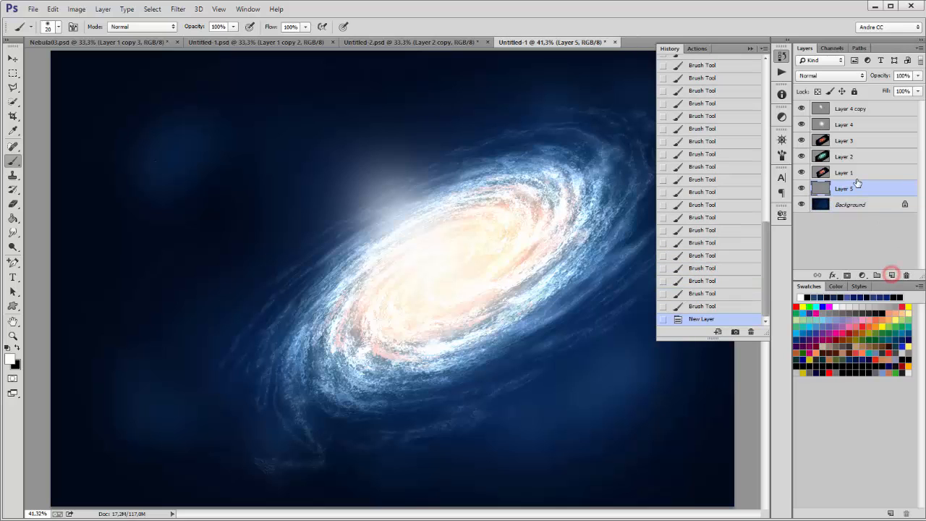
pyautogui.click(860, 185)
pyautogui.moveTo(860, 185); pyautogui.dragTo(866, 101)
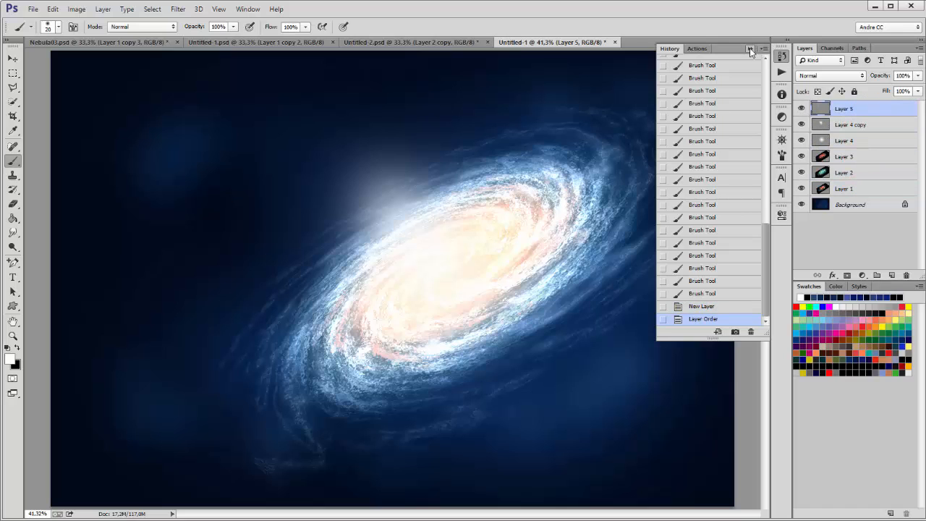
pyautogui.click(750, 48)
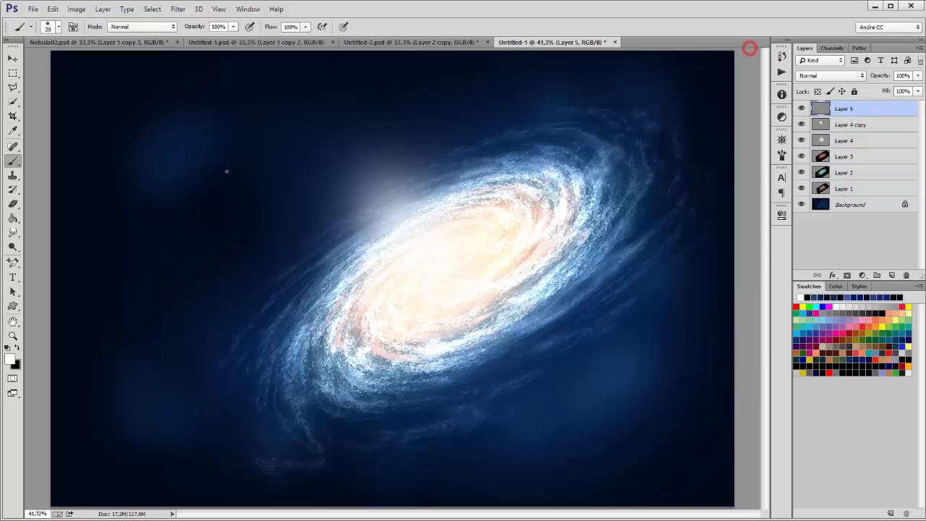
# Step: Dab white stars around the galaxy, the lower left and the upper-left blue patch
pyautogui.click(162, 188)
pyautogui.click(152, 178)
pyautogui.click(115, 389)
pyautogui.click(133, 408)
pyautogui.click(147, 420)
pyautogui.click(160, 419)
pyautogui.click(330, 437)
pyautogui.click(337, 450)
pyautogui.click(351, 448)
pyautogui.click(361, 423)
pyautogui.click(291, 365)
pyautogui.click(271, 383)
pyautogui.click(252, 414)
pyautogui.click(674, 178)
pyautogui.click(660, 144)
pyautogui.click(665, 132)
pyautogui.click(242, 412)
pyautogui.click(218, 442)
pyautogui.click(236, 448)
pyautogui.click(329, 465)
pyautogui.click(372, 422)
pyautogui.click(431, 437)
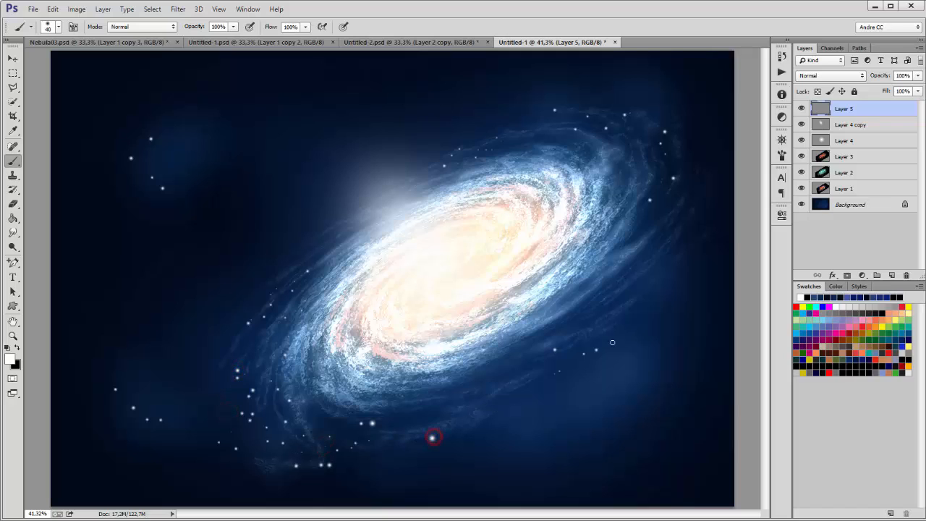
pyautogui.click(650, 296)
pyautogui.click(643, 251)
pyautogui.click(432, 141)
pyautogui.click(490, 129)
pyautogui.click(285, 291)
pyautogui.click(133, 425)
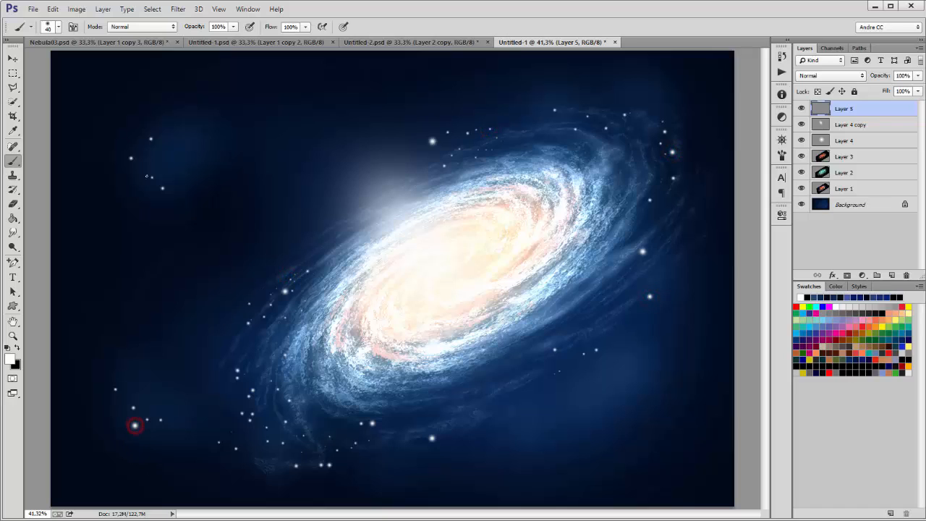
pyautogui.click(168, 139)
pyautogui.click(661, 168)
pyautogui.click(401, 211)
# Step: With a smaller brush, scatter tiny stars at lower left, upper left, above and right of the galaxy
pyautogui.press('[')
pyautogui.click(260, 380)
pyautogui.moveTo(143, 339); pyautogui.dragTo(144, 288)
pyautogui.moveTo(127, 359); pyautogui.dragTo(184, 453)
pyautogui.moveTo(152, 175); pyautogui.dragTo(185, 118)
pyautogui.moveTo(186, 127)
pyautogui.mouseDown()
pyautogui.moveTo(155, 133)
pyautogui.moveTo(146, 162)
pyautogui.mouseUp()
pyautogui.moveTo(449, 133); pyautogui.dragTo(462, 120)
pyautogui.moveTo(654, 91); pyautogui.dragTo(681, 114)
pyautogui.moveTo(659, 275); pyautogui.dragTo(647, 302)
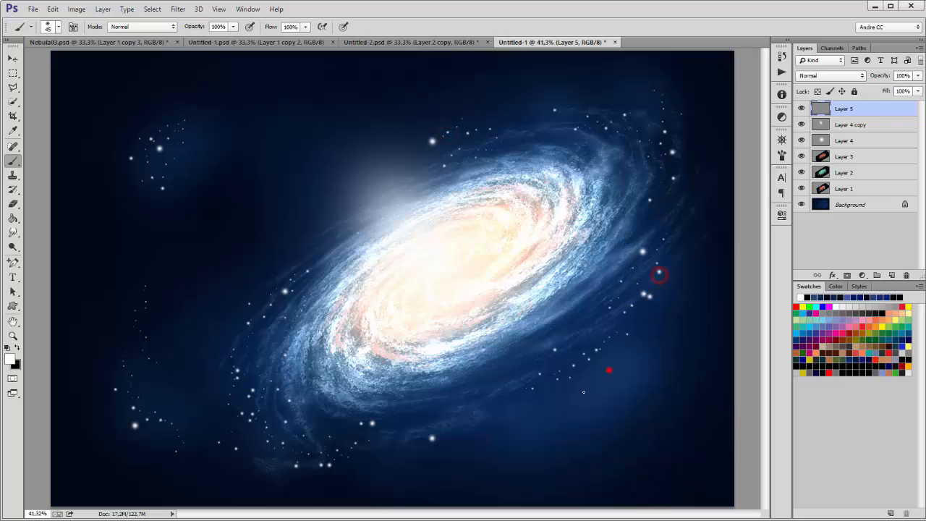
# Step: Add larger glowing stars below the galaxy, at lower left and in the upper-left cluster
pyautogui.click(491, 438)
pyautogui.click(430, 410)
pyautogui.click(263, 442)
pyautogui.click(129, 409)
pyautogui.click(147, 391)
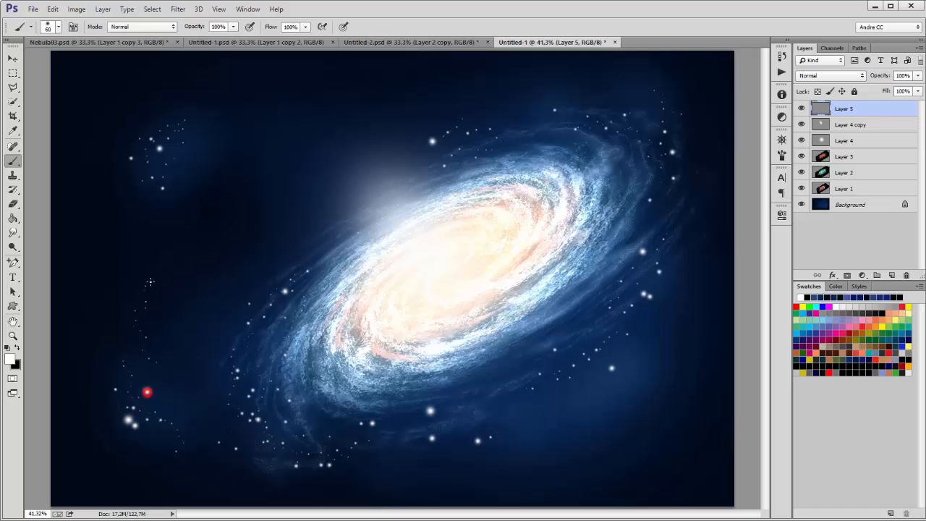
pyautogui.click(176, 131)
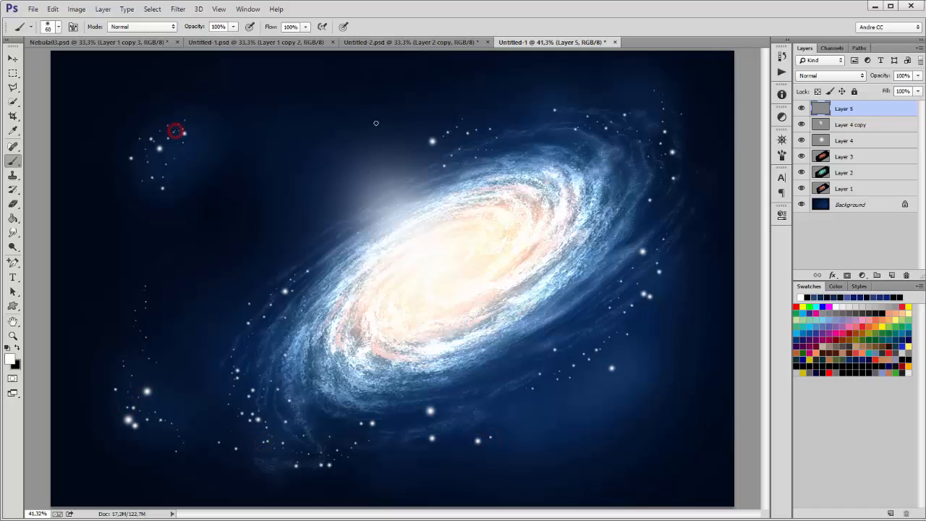
# Step: Review the brush: 60 px soft tip, 500% spacing, 94% size jitter, 1000% scatter
pyautogui.click(73, 27)
pyautogui.click(592, 174)
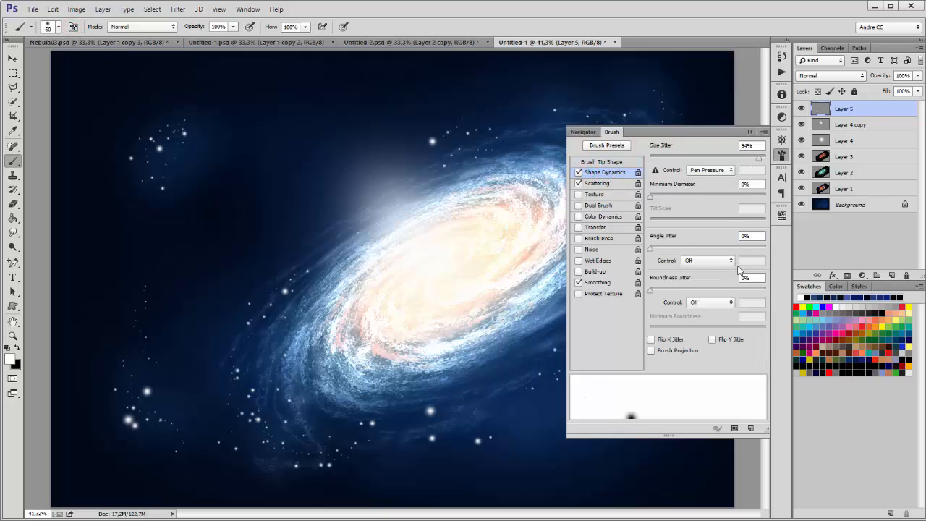
pyautogui.click(597, 184)
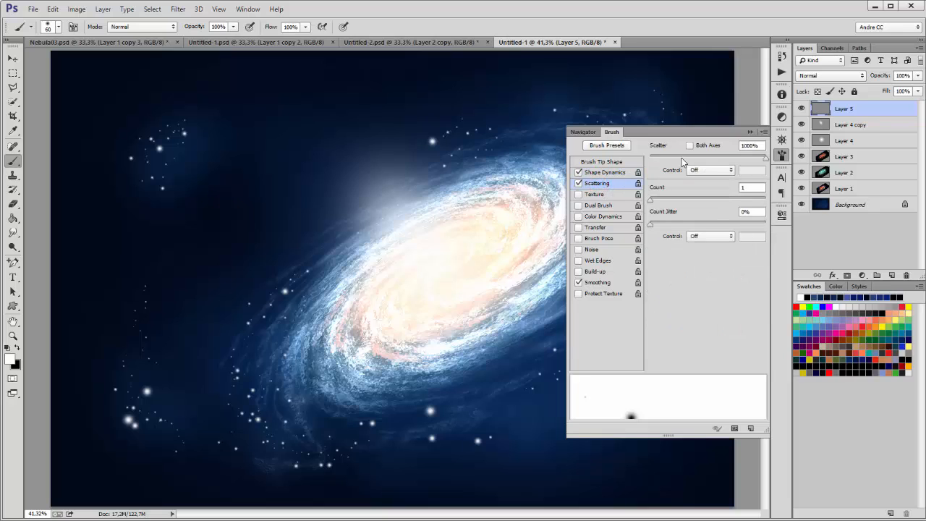
pyautogui.click(615, 164)
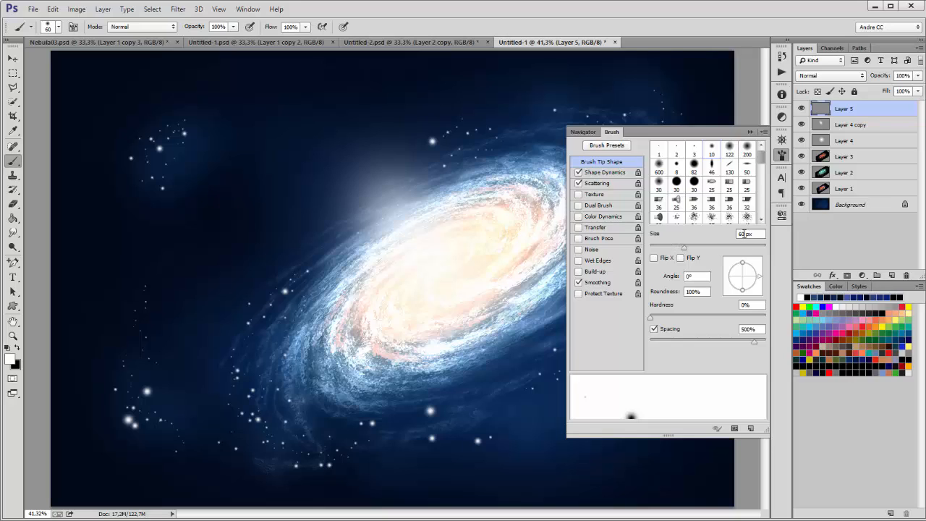
# Step: Switch to the 617 sparkle-star brush preset and shrink it to 300 px
pyautogui.click(750, 132)
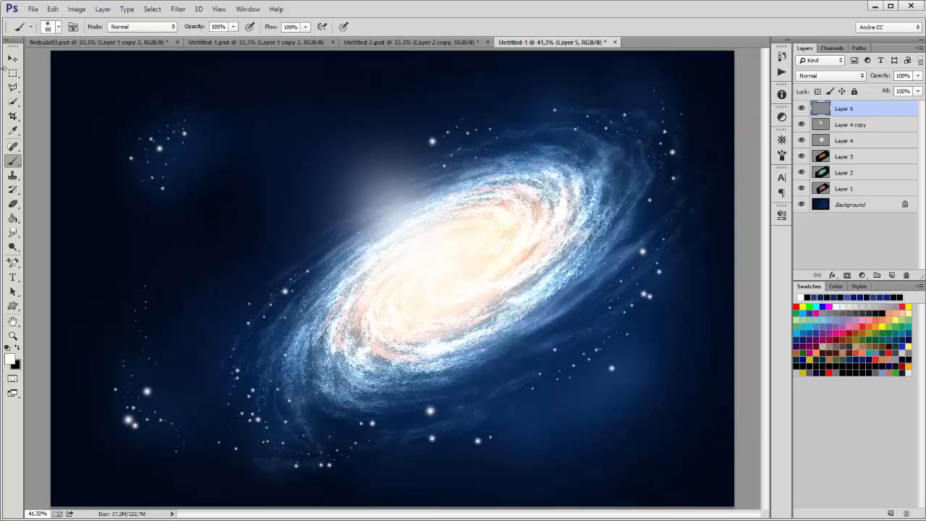
pyautogui.click(58, 27)
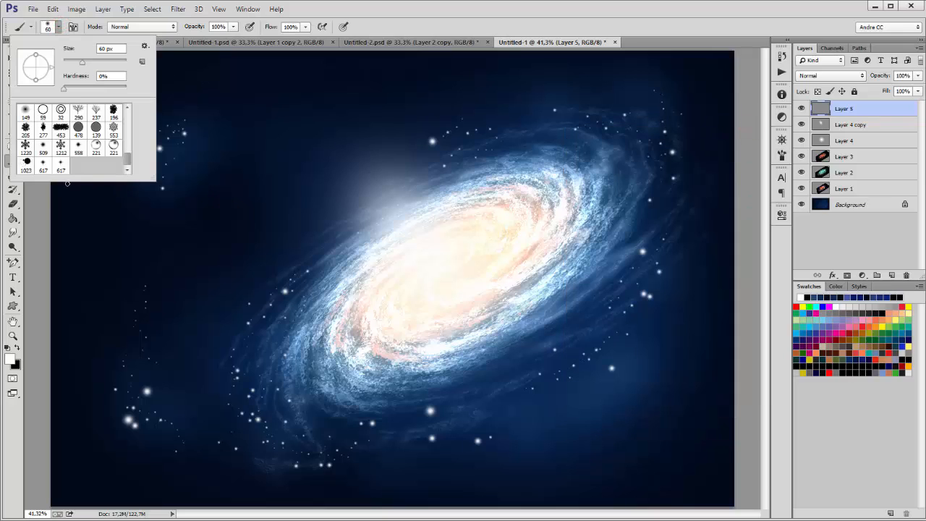
pyautogui.click(42, 166)
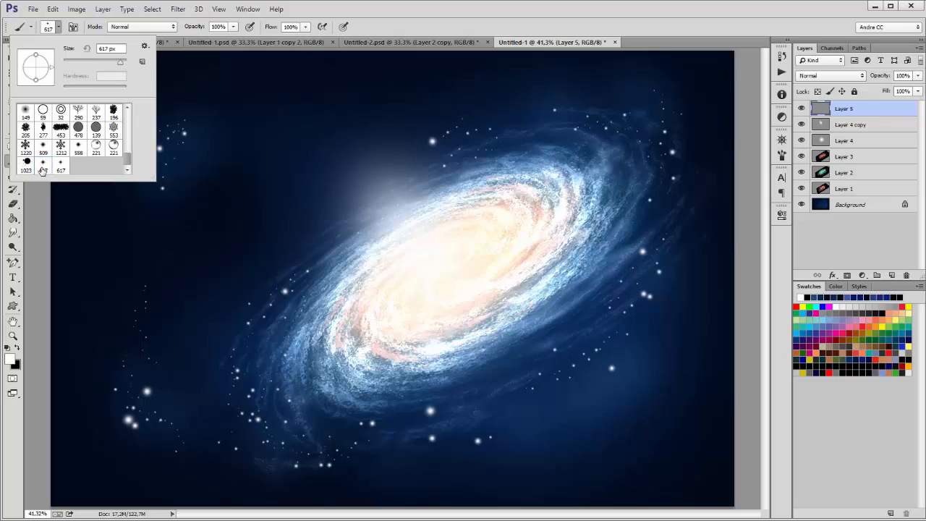
pyautogui.click(469, 7)
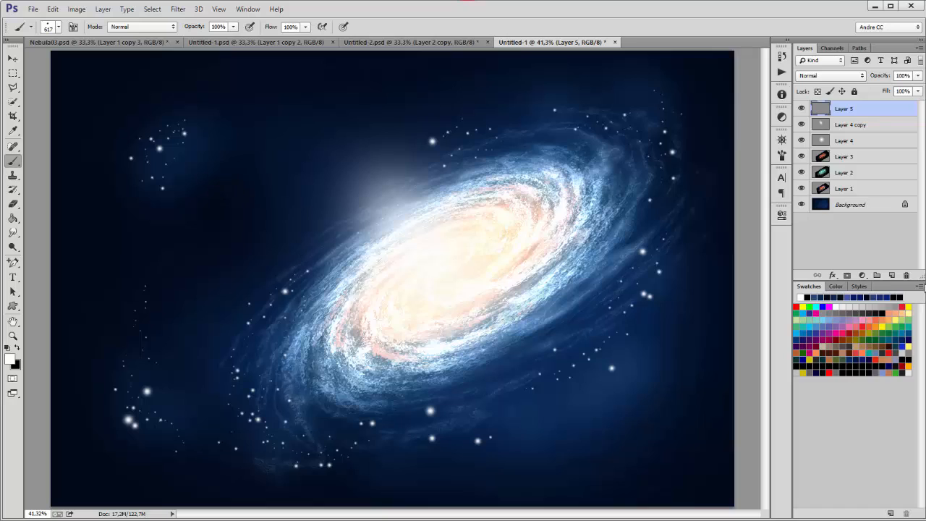
pyautogui.press('[')
pyautogui.press('[')
pyautogui.press('[')
# Step: Add new Layer 6 and stamp sparkle stars in the upper-left sky and left of the galaxy
pyautogui.click(892, 275)
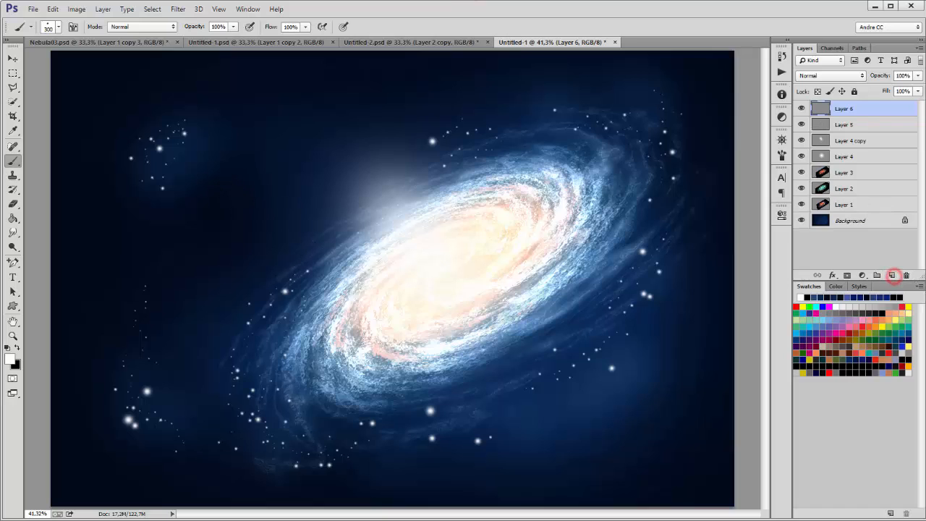
pyautogui.press('[')
pyautogui.click(159, 163)
pyautogui.click(144, 408)
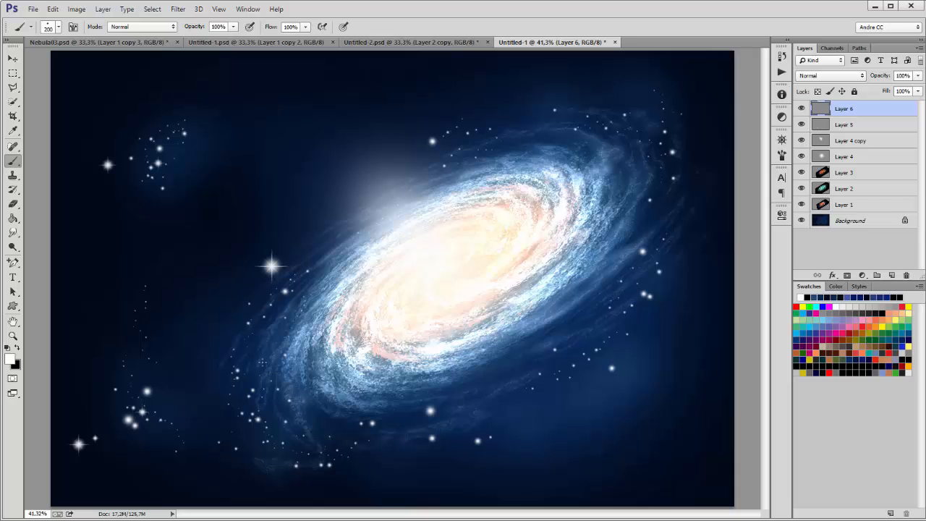
# Step: Raise brush spacing to about 443% and dab stars left of the core and below the galaxy
pyautogui.click(73, 26)
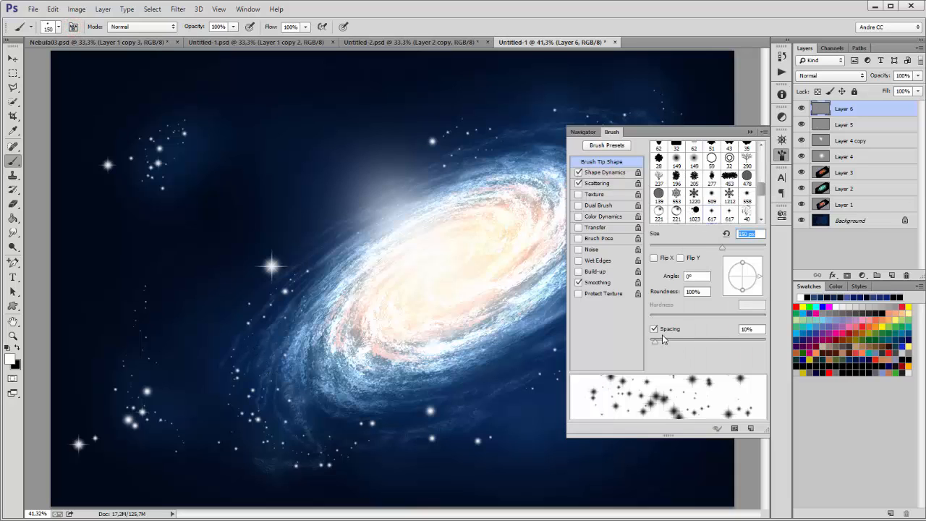
pyautogui.moveTo(655, 341); pyautogui.dragTo(749, 336)
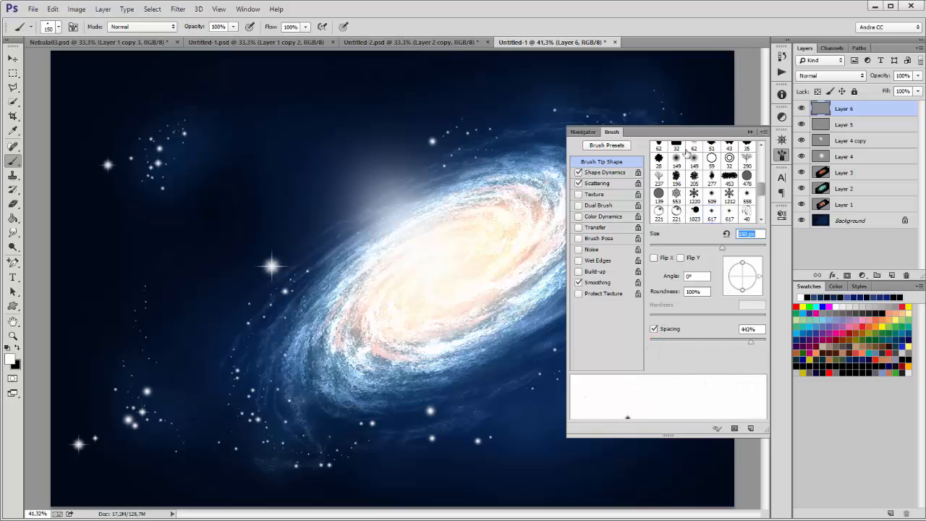
pyautogui.click(750, 131)
pyautogui.click(353, 225)
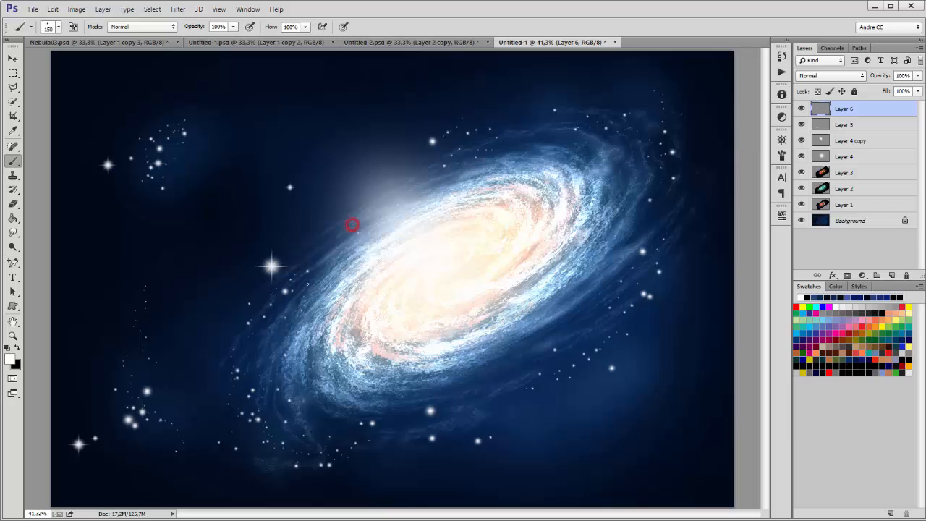
pyautogui.click(303, 282)
pyautogui.click(257, 394)
pyautogui.click(311, 427)
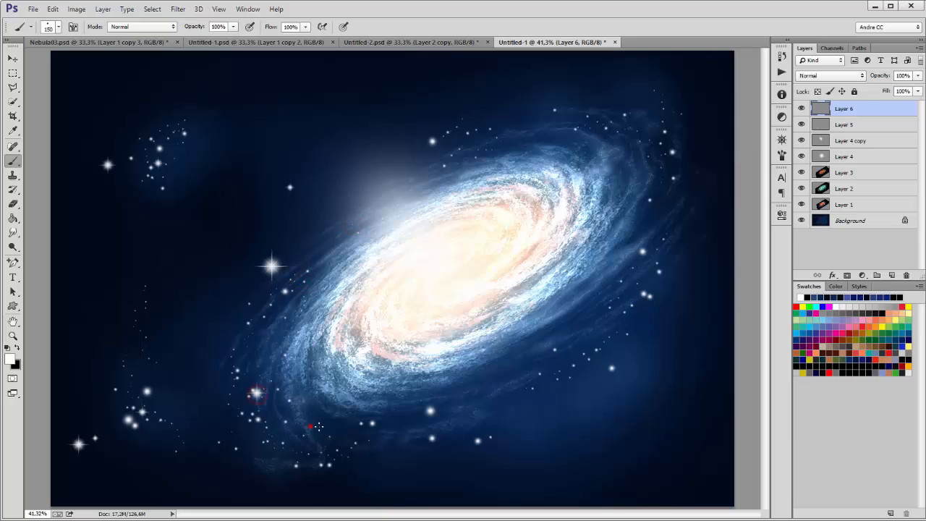
# Step: Add stars below the galaxy's right side, at its upper-right edge, and in the left clusters
pyautogui.click(497, 405)
pyautogui.click(580, 357)
pyautogui.click(658, 245)
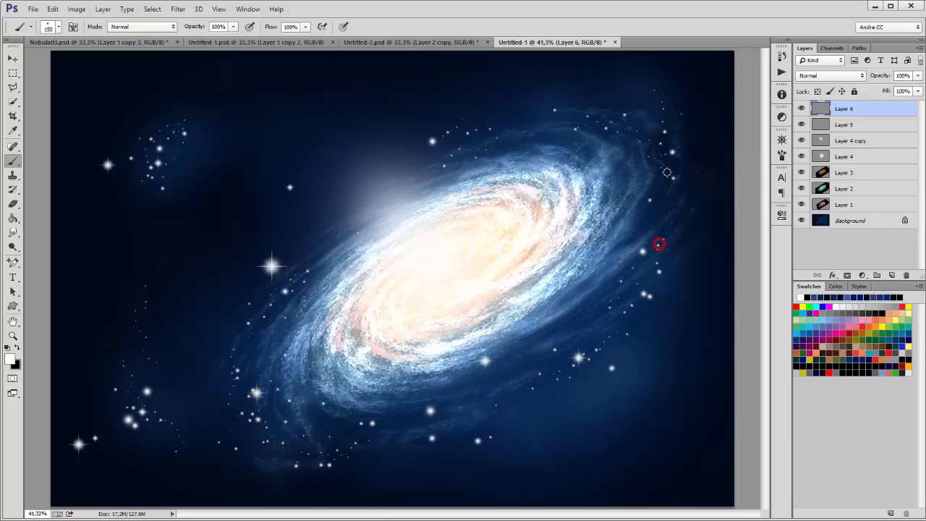
pyautogui.click(664, 150)
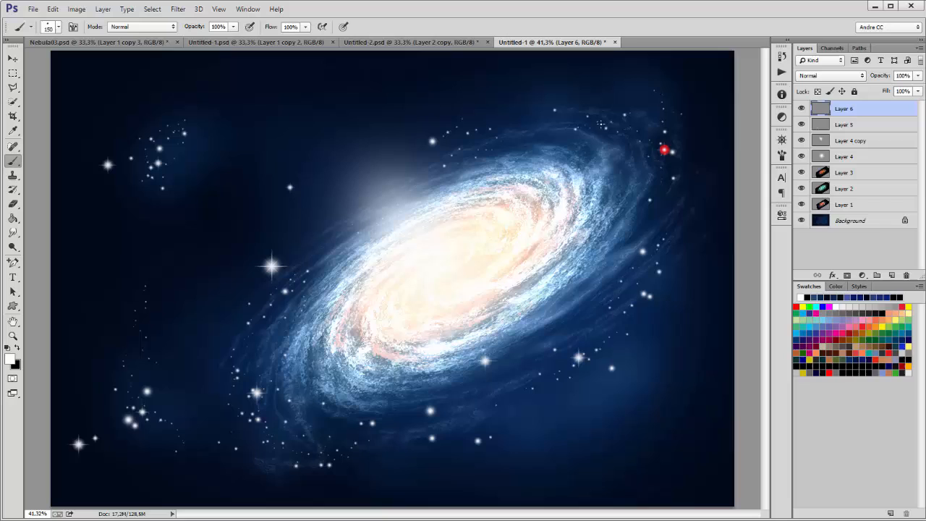
pyautogui.click(194, 124)
pyautogui.click(124, 389)
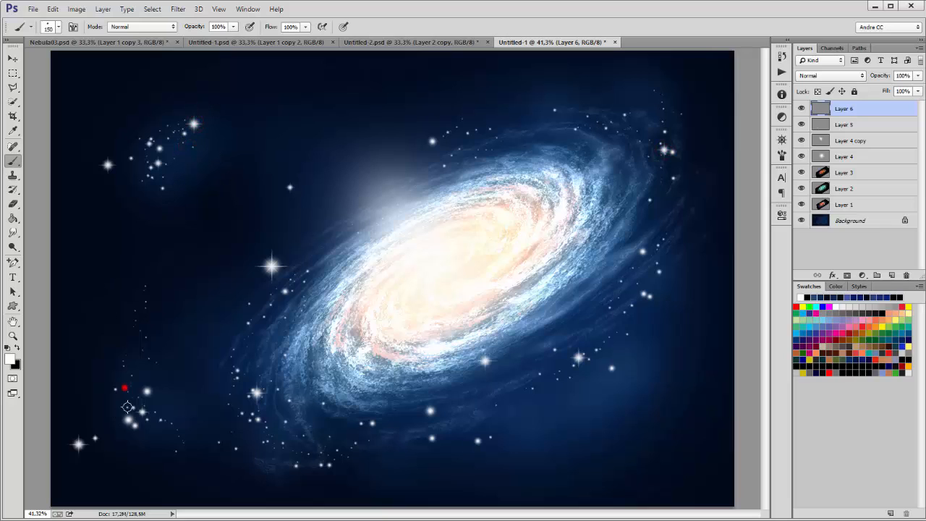
pyautogui.click(149, 453)
# Step: Add more stars left of the lower arm, left of the core and at top right
pyautogui.click(224, 320)
pyautogui.click(290, 355)
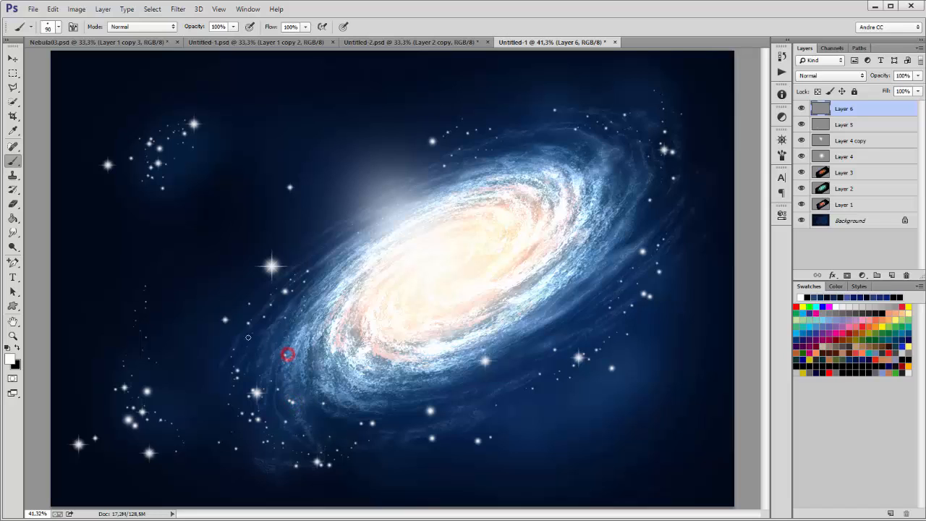
pyautogui.click(312, 209)
pyautogui.click(532, 128)
pyautogui.click(524, 104)
pyautogui.click(883, 174)
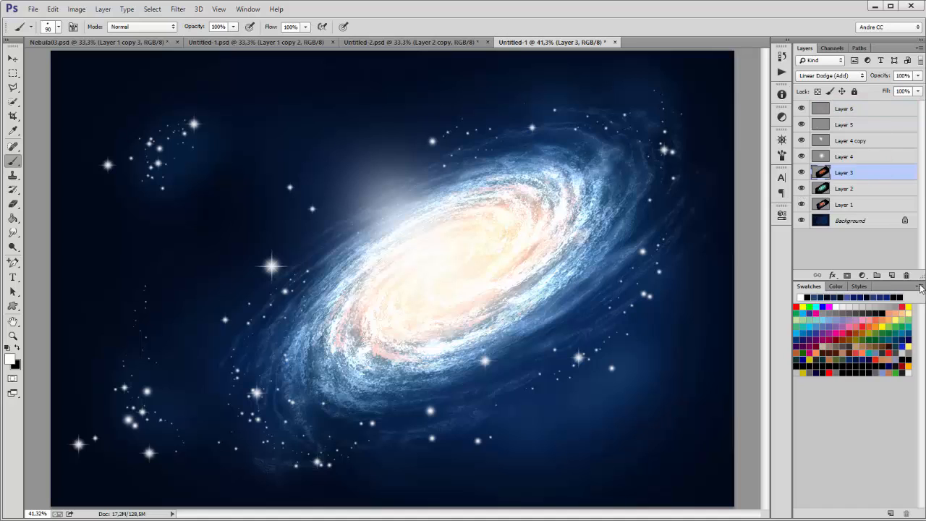
# Step: Add Color Balance 1 above Layer 3 with midtones Cyan/Red -57 and Yellow/Blue +39, comparing with Layer 3 toggled
pyautogui.click(861, 276)
pyautogui.click(855, 405)
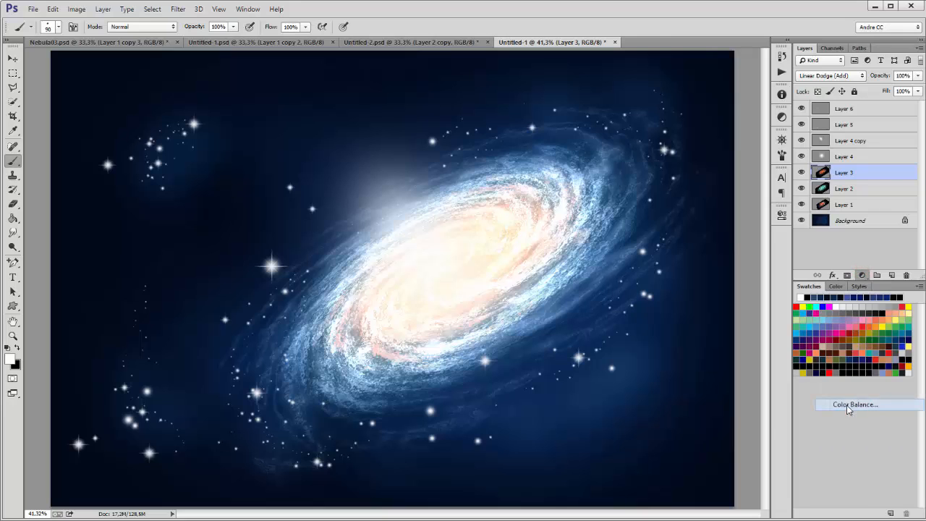
pyautogui.moveTo(693, 268); pyautogui.dragTo(681, 270)
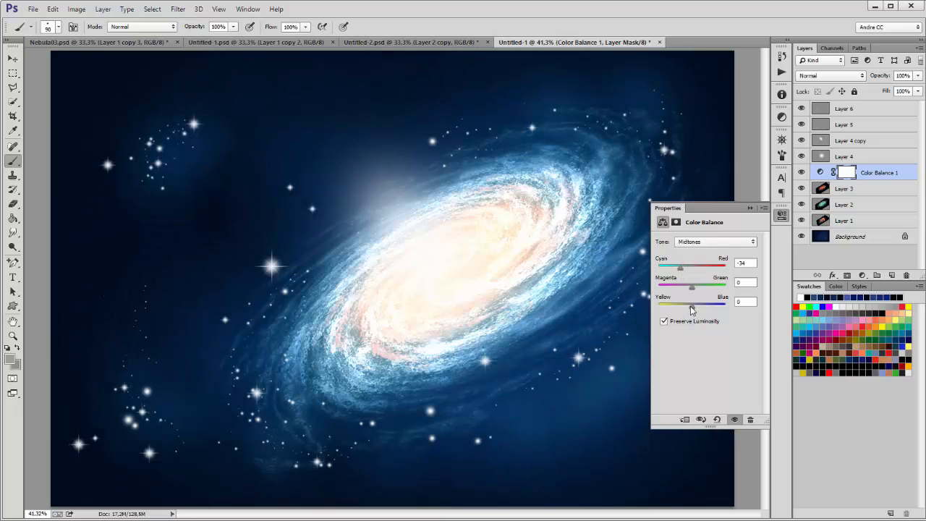
pyautogui.moveTo(692, 305); pyautogui.dragTo(705, 307)
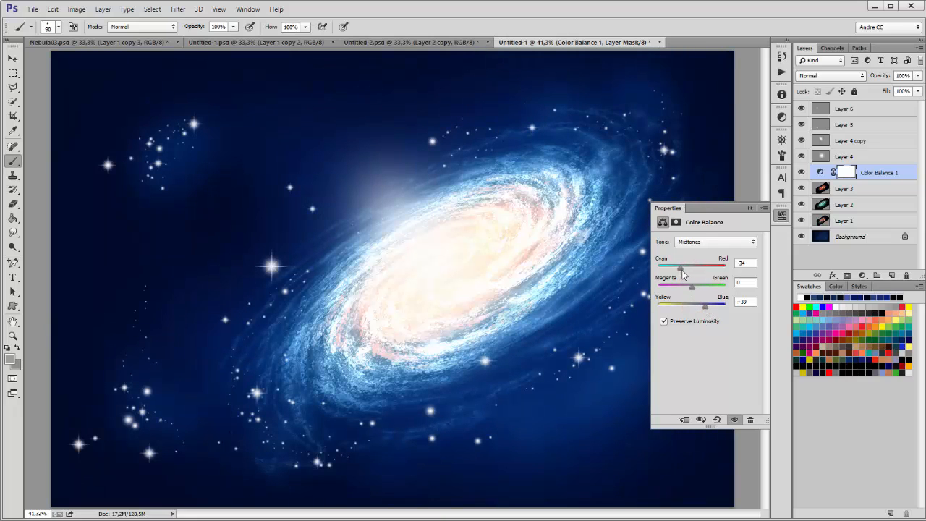
pyautogui.moveTo(681, 270); pyautogui.dragTo(673, 269)
pyautogui.moveTo(705, 306); pyautogui.dragTo(705, 308)
pyautogui.click(750, 209)
pyautogui.click(800, 188)
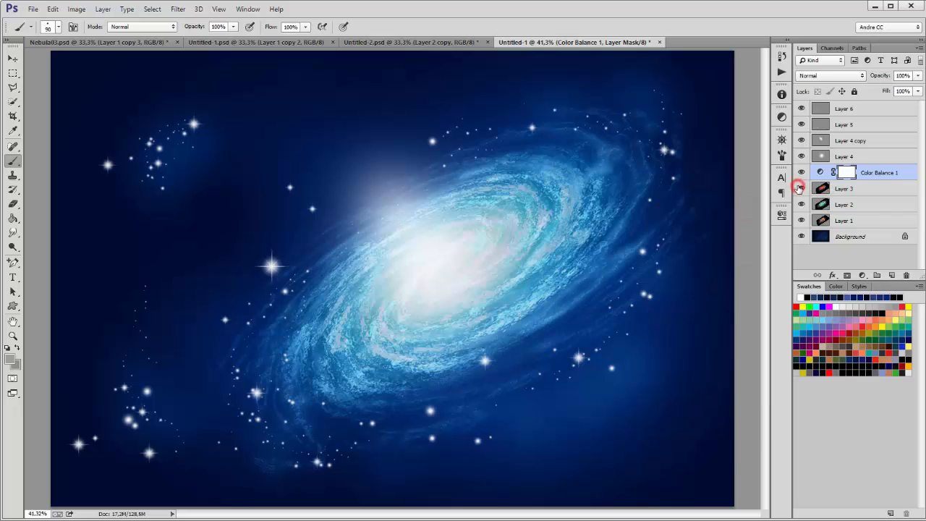
pyautogui.click(800, 188)
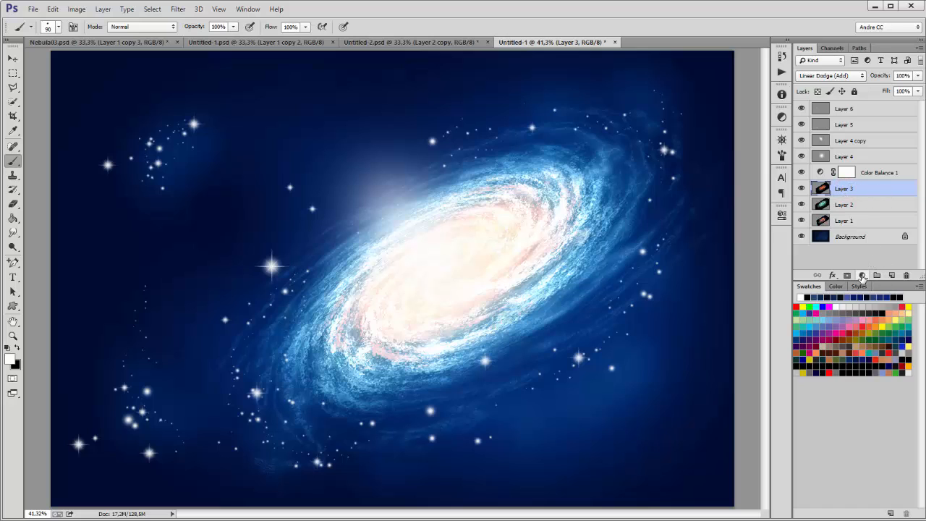
# Step: Add a Color Balance 2 adjustment layer clipped to Layer 3
pyautogui.click(861, 276)
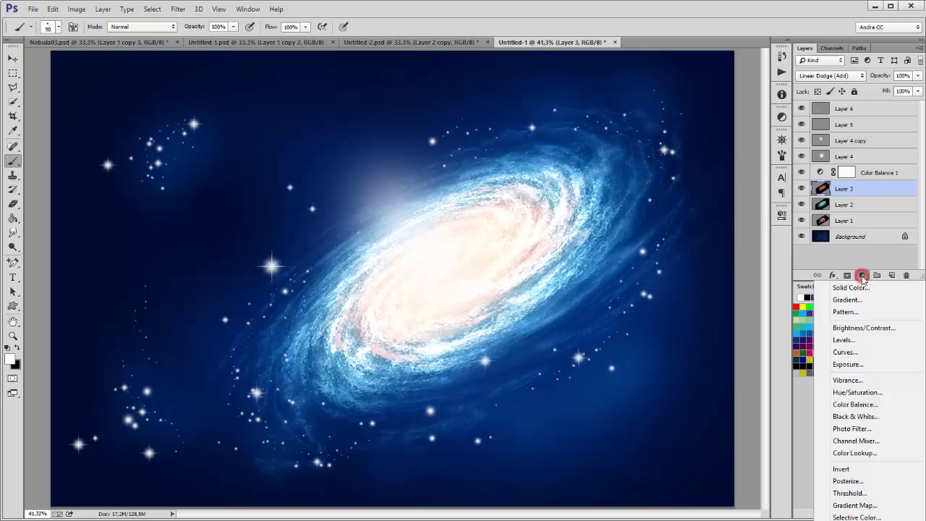
pyautogui.click(865, 405)
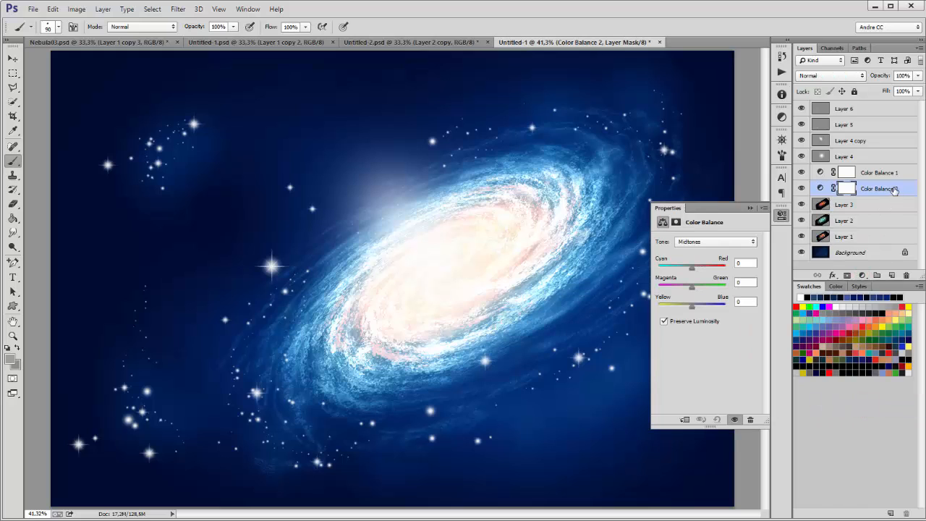
pyautogui.click(919, 49)
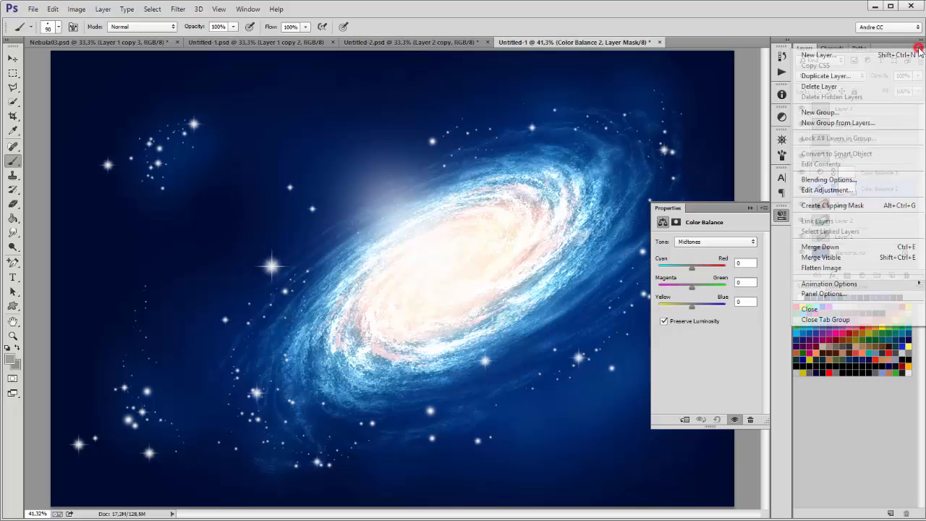
pyautogui.click(836, 207)
pyautogui.click(845, 205)
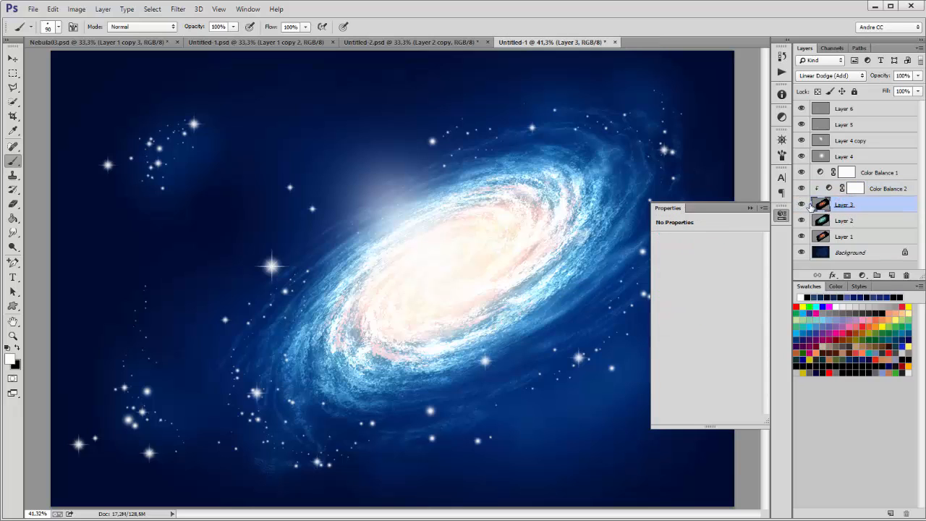
pyautogui.click(828, 188)
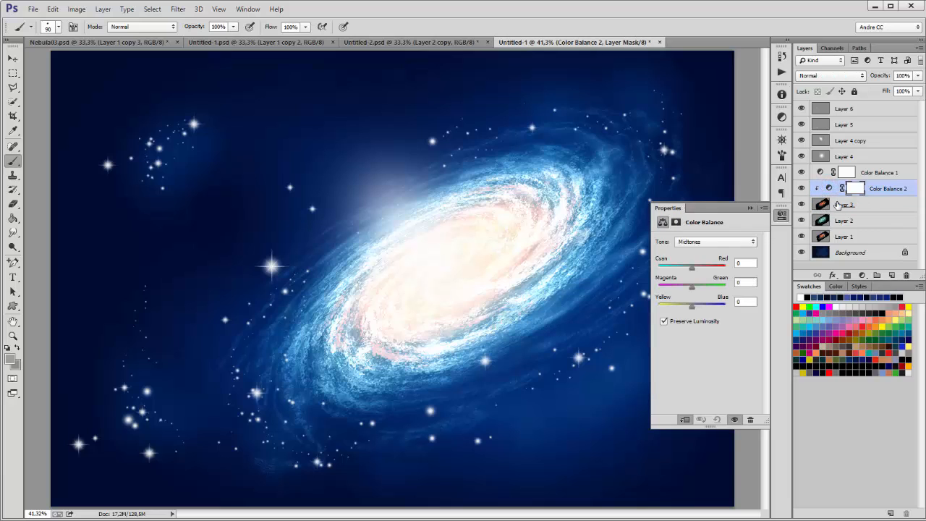
# Step: Set Color Balance 2 midtones to Cyan/Red +100 and Yellow/Blue -25 to warm the galaxy
pyautogui.moveTo(692, 269); pyautogui.dragTo(710, 267)
pyautogui.moveTo(691, 306); pyautogui.dragTo(682, 311)
pyautogui.moveTo(719, 271); pyautogui.dragTo(727, 271)
pyautogui.click(749, 207)
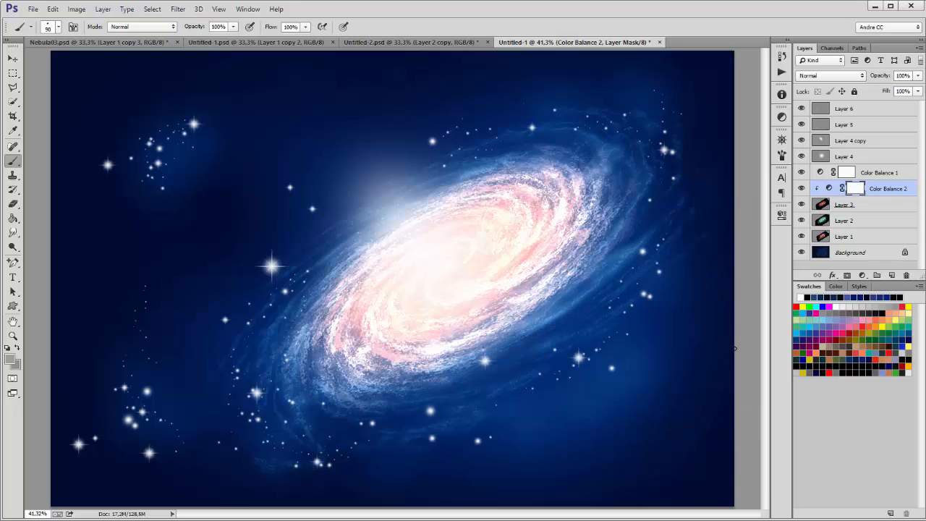
# Step: Scale Layer 2 proportionally to 120% with Free Transform, then nudge it slightly down-right
pyautogui.keyDown('ctrl'); pyautogui.click(547, 252); pyautogui.keyUp('ctrl')
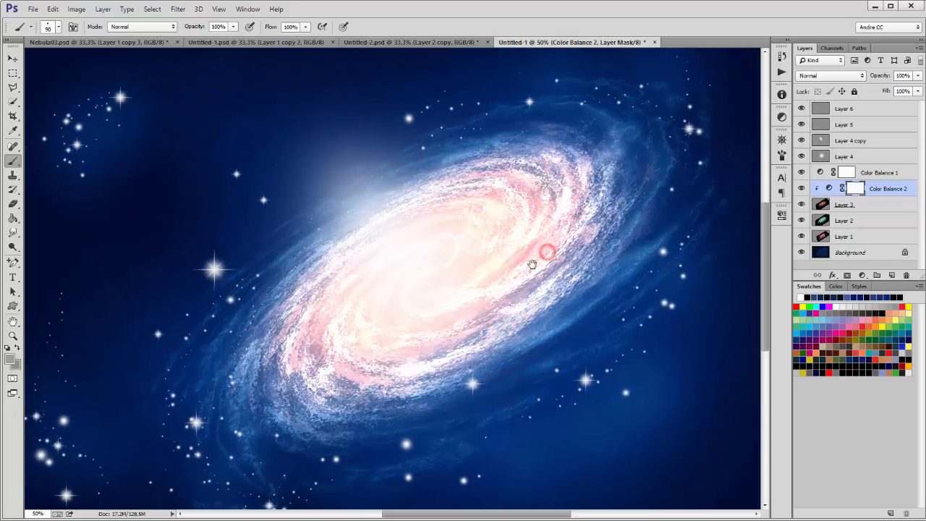
pyautogui.moveTo(528, 265); pyautogui.dragTo(568, 250)
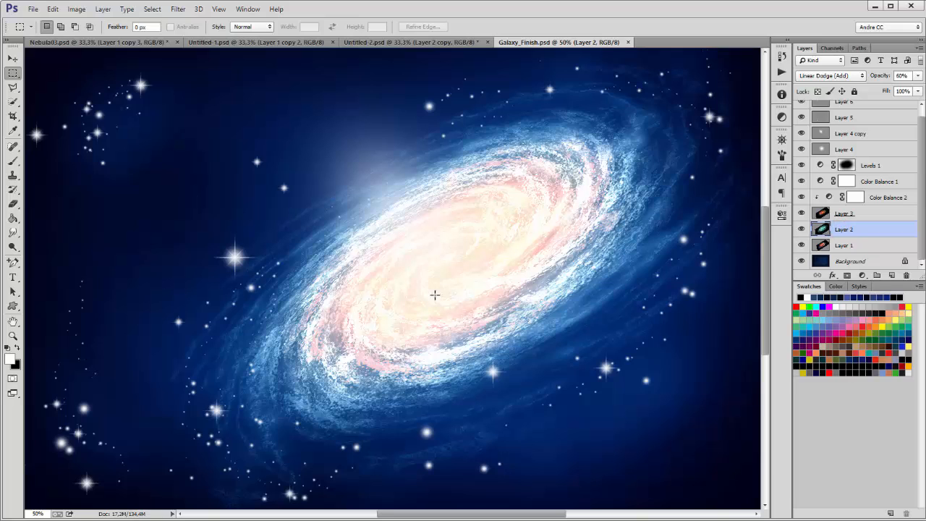
pyautogui.rightClick(407, 147)
pyautogui.click(485, 257)
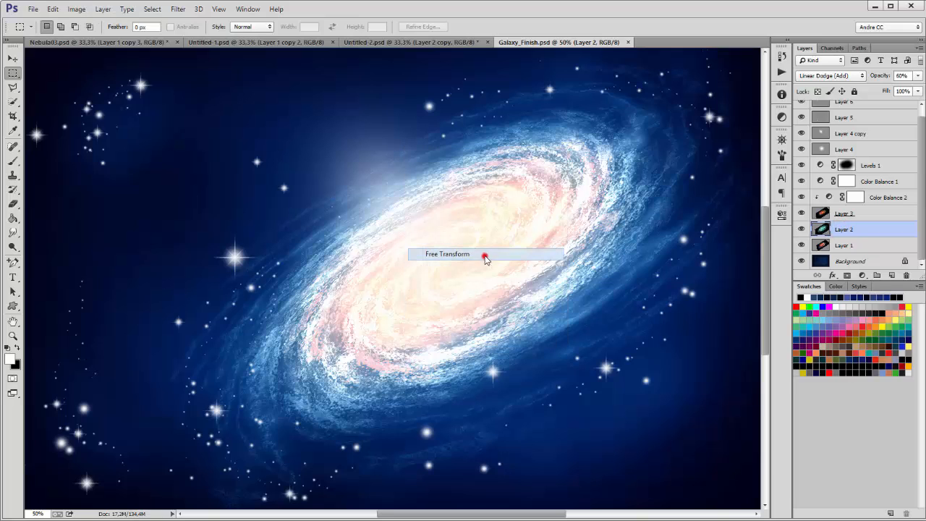
pyautogui.click(197, 28)
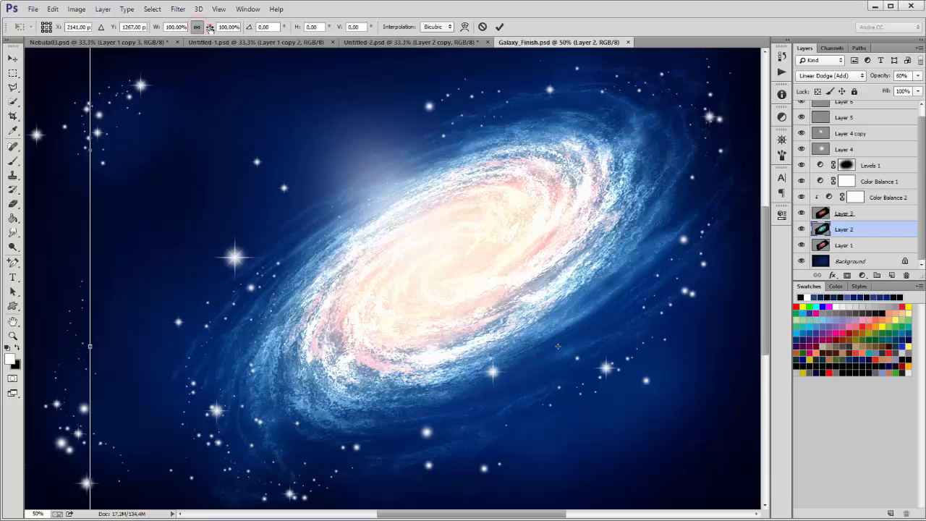
pyautogui.moveTo(209, 28); pyautogui.dragTo(220, 28)
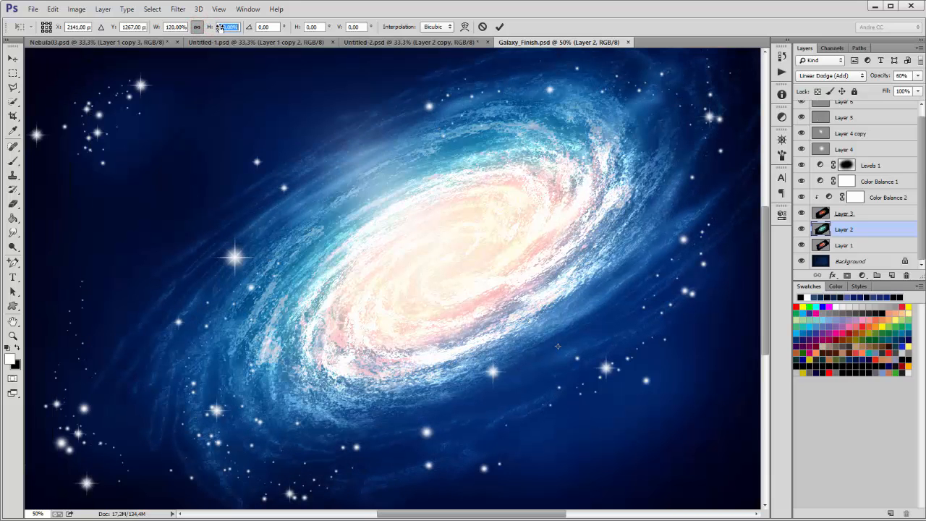
pyautogui.click(499, 27)
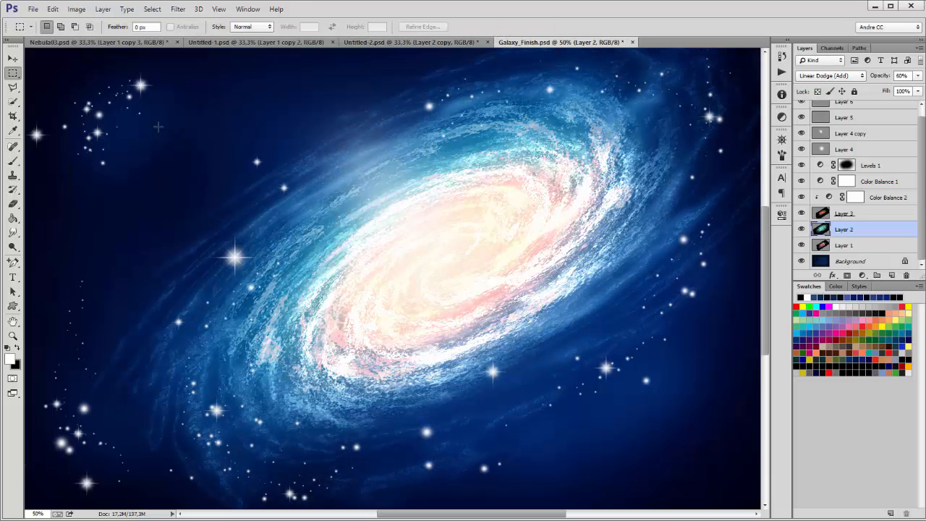
pyautogui.click(15, 62)
pyautogui.moveTo(374, 184); pyautogui.dragTo(397, 198)
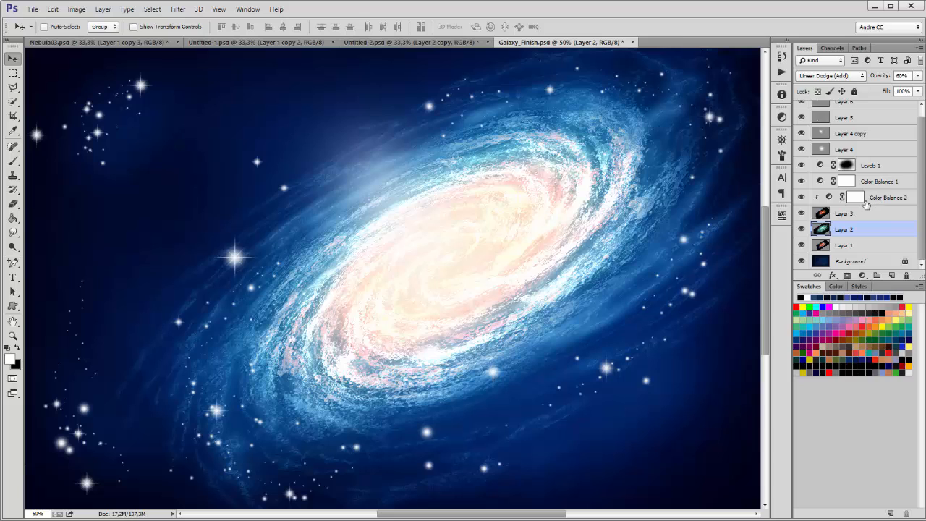
# Step: Retune Color Balance 2 midtones to Cyan/Red -25 and Yellow/Blue +25
pyautogui.doubleClick(829, 196)
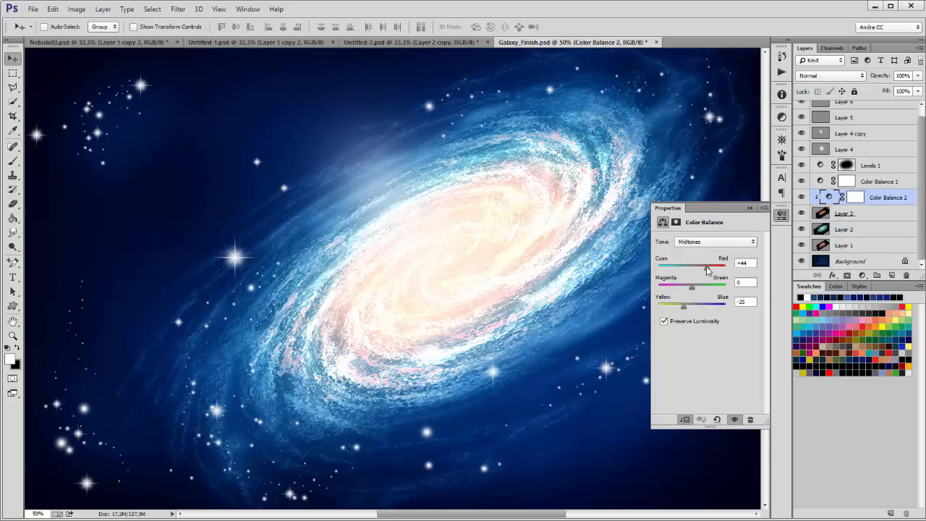
pyautogui.moveTo(707, 269); pyautogui.dragTo(685, 270)
pyautogui.moveTo(684, 305); pyautogui.dragTo(701, 309)
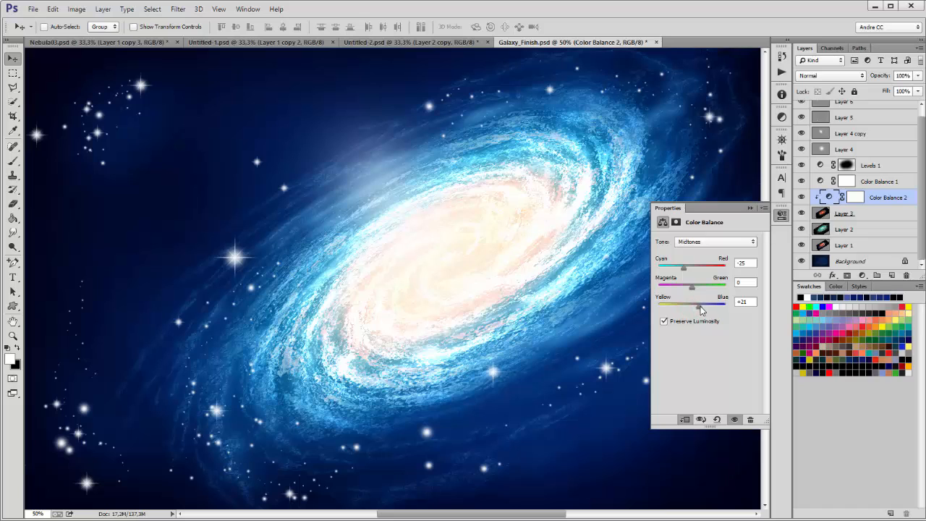
pyautogui.click(750, 207)
# Step: Compare the glow of Layer 4 and Levels 1, then review Levels 1 input levels 0, 0.64, 255
pyautogui.click(802, 148)
pyautogui.click(801, 148)
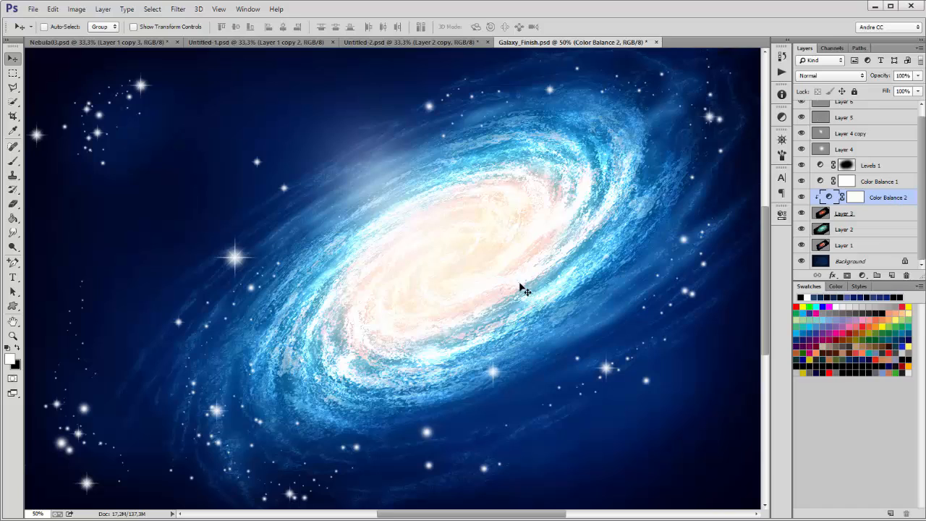
pyautogui.click(881, 215)
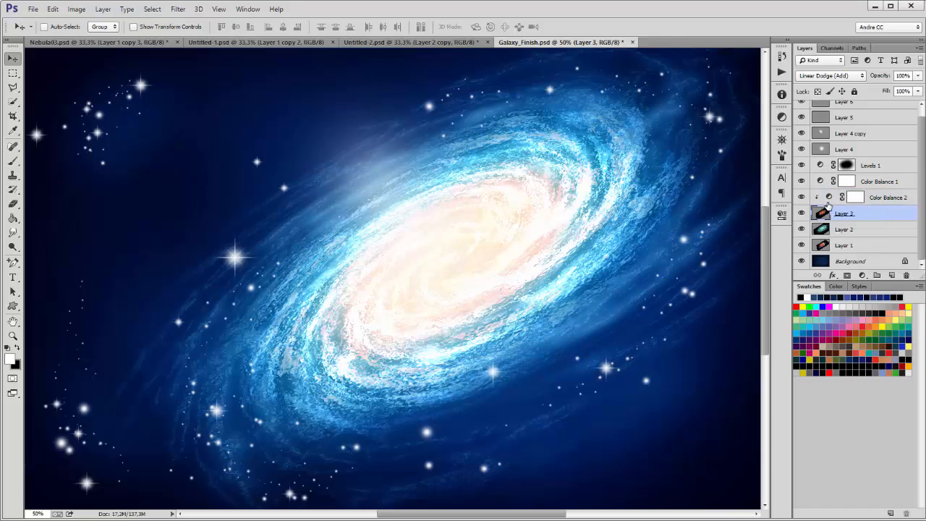
pyautogui.click(871, 165)
pyautogui.click(801, 165)
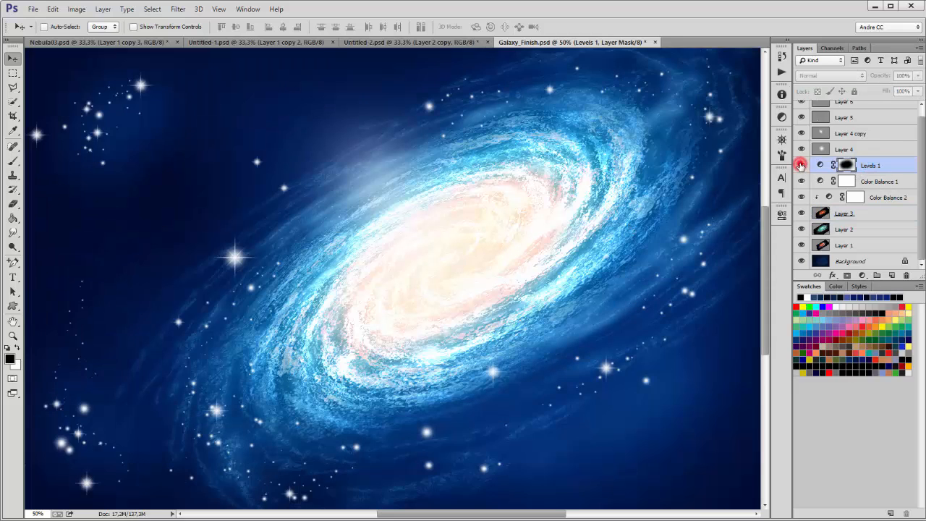
pyautogui.click(801, 165)
pyautogui.click(801, 165)
pyautogui.click(801, 165)
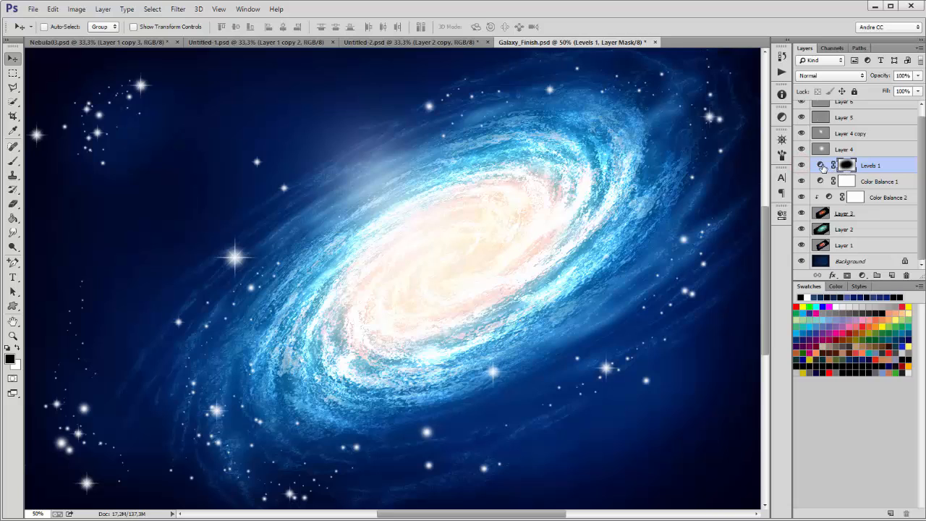
pyautogui.doubleClick(822, 165)
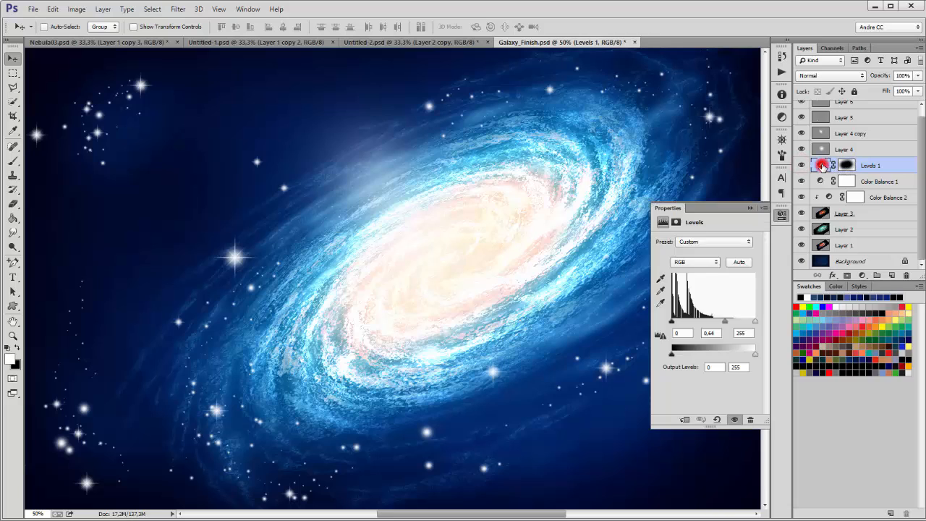
pyautogui.click(749, 209)
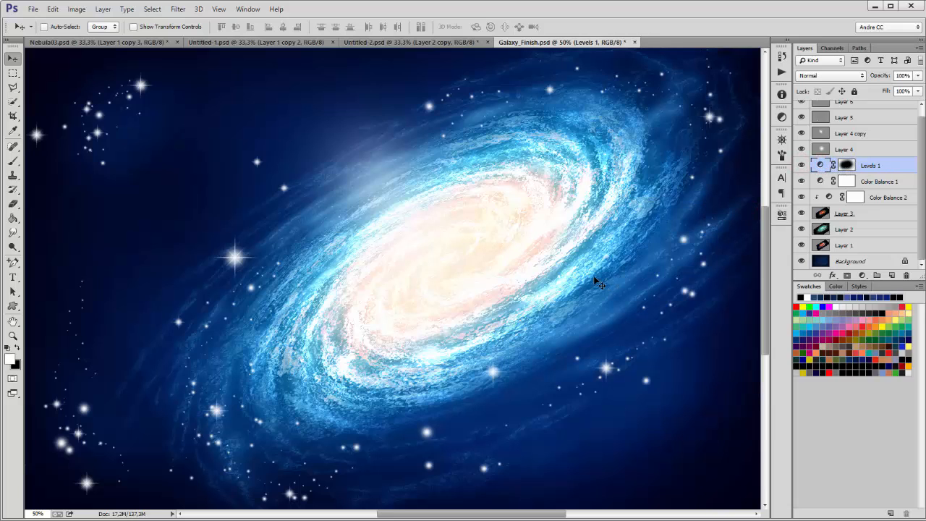